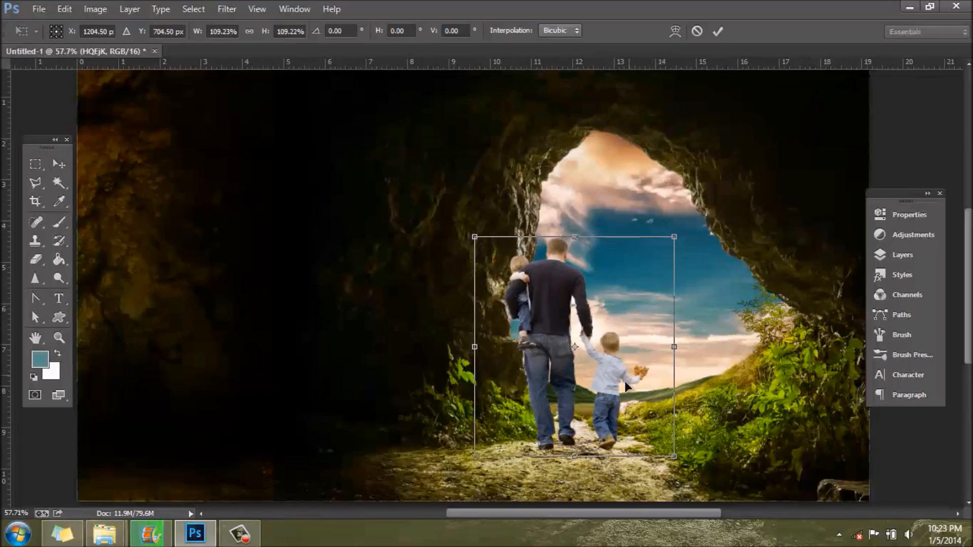
Step: Shift the family figures slightly left on the path, apply the transform, and nudge them slightly down and right
left_click_drag(611, 401, 608, 400)
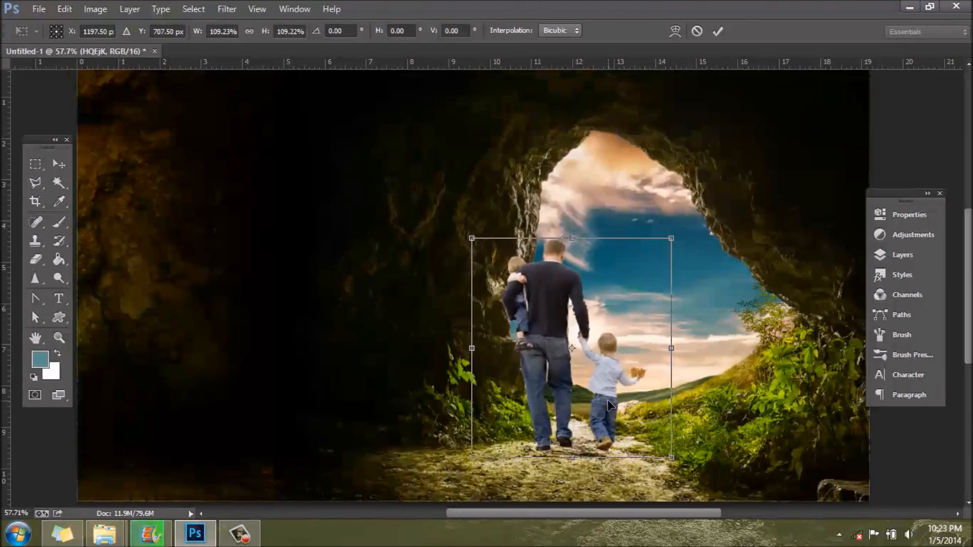
key("Return")
scroll(608, 491, "up", 5)
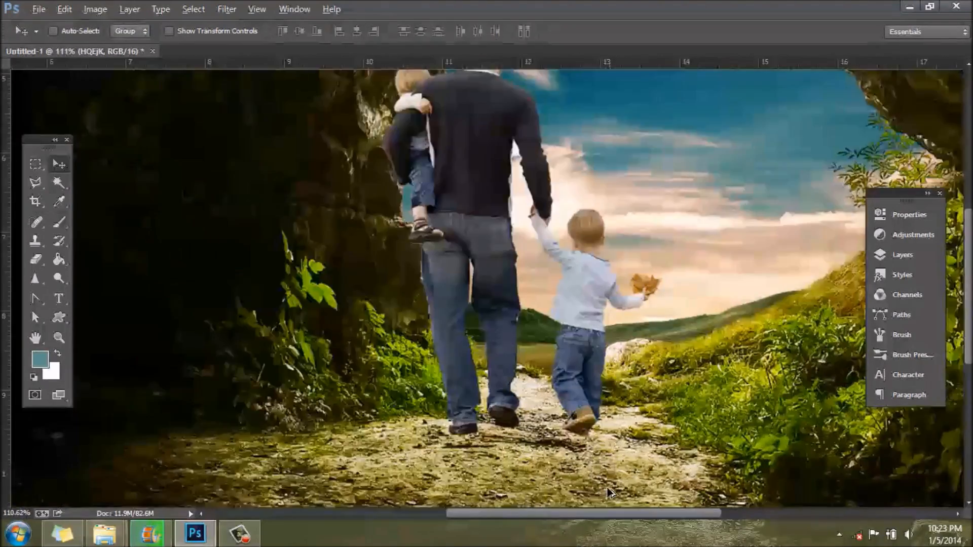
scroll(608, 490, "up", 5)
mouse_move(639, 322)
left_mouse_down()
mouse_move(682, 325)
mouse_move(651, 324)
mouse_move(654, 332)
left_mouse_up()
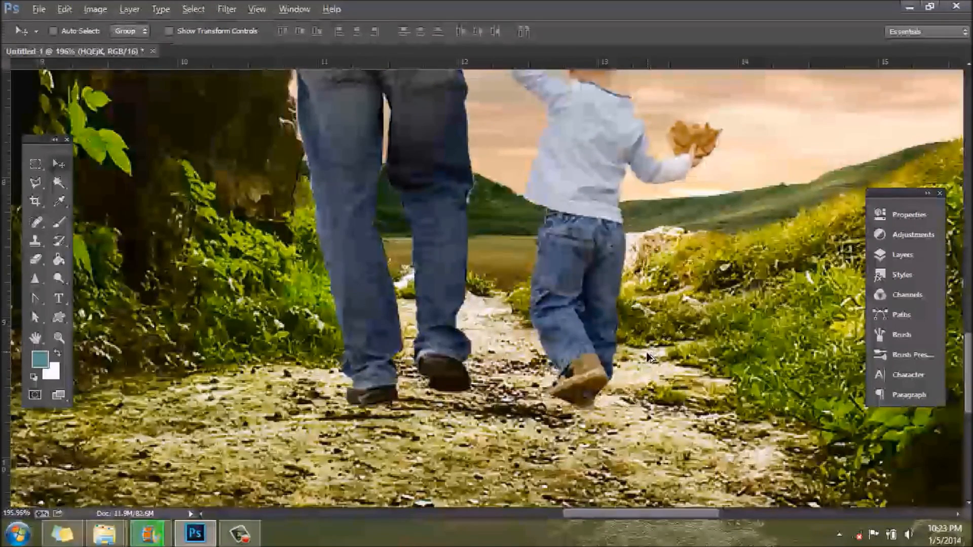
scroll(650, 358, "down", 10)
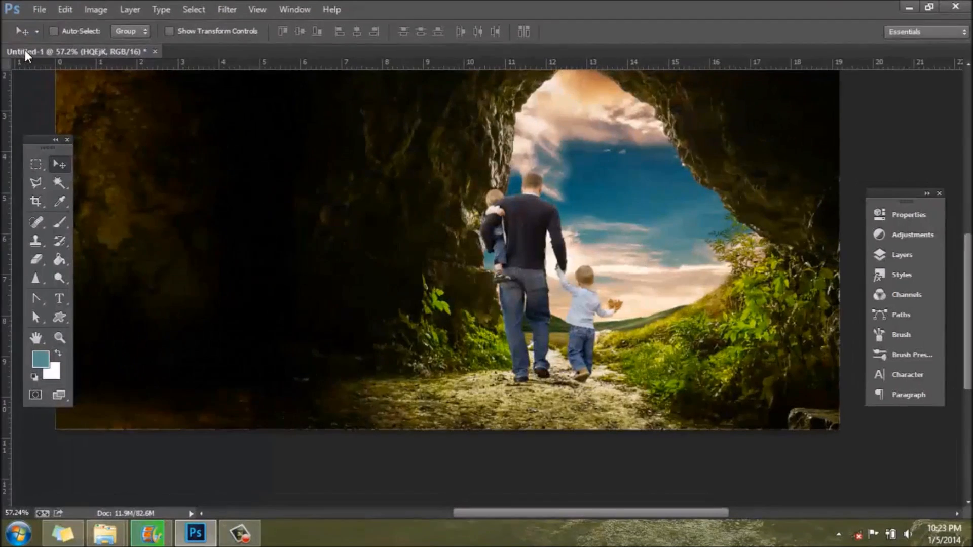
Step: Scale the family figures down slightly from their upper-left corner and nudge their position on the path
key("ctrl+t")
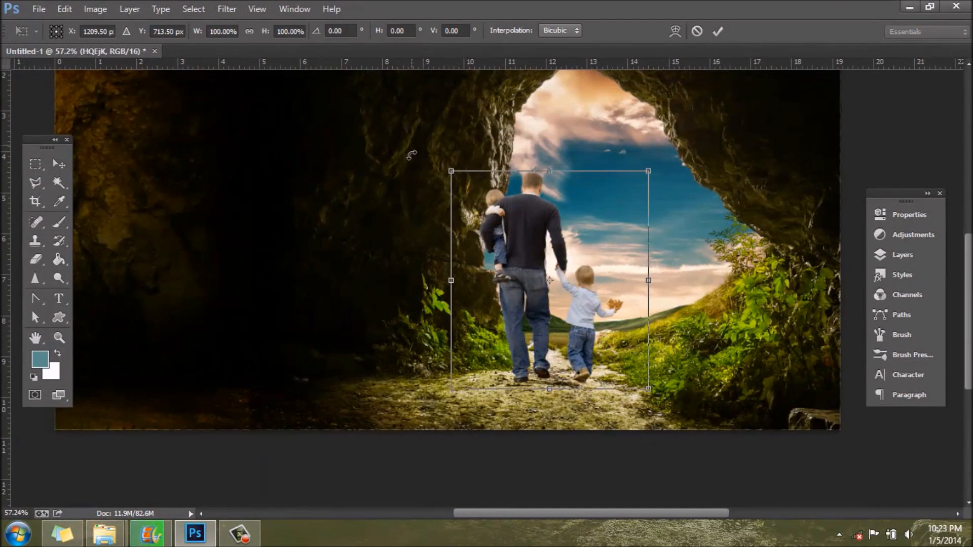
left_click_drag(452, 171, 459, 177)
key("Return")
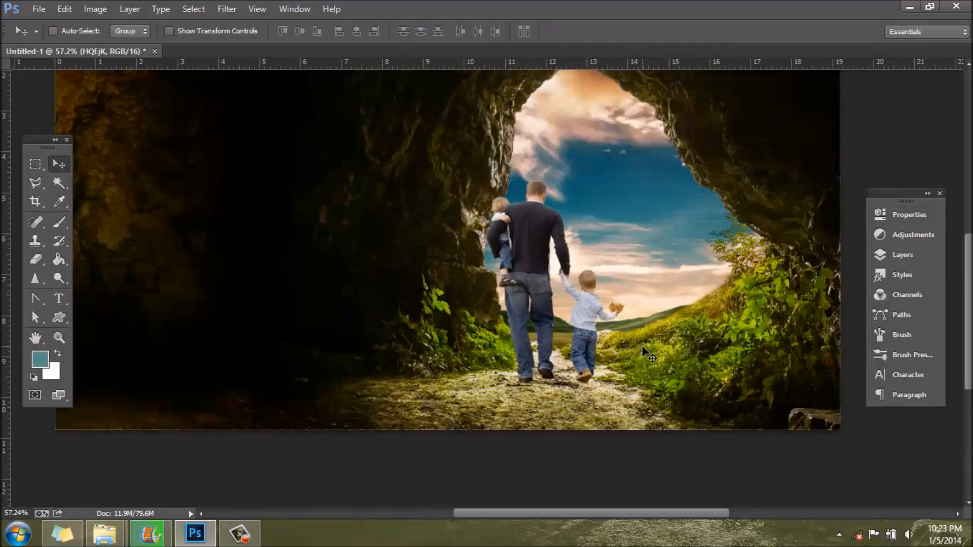
scroll(641, 345, "up", 5)
left_click_drag(479, 396, 485, 392)
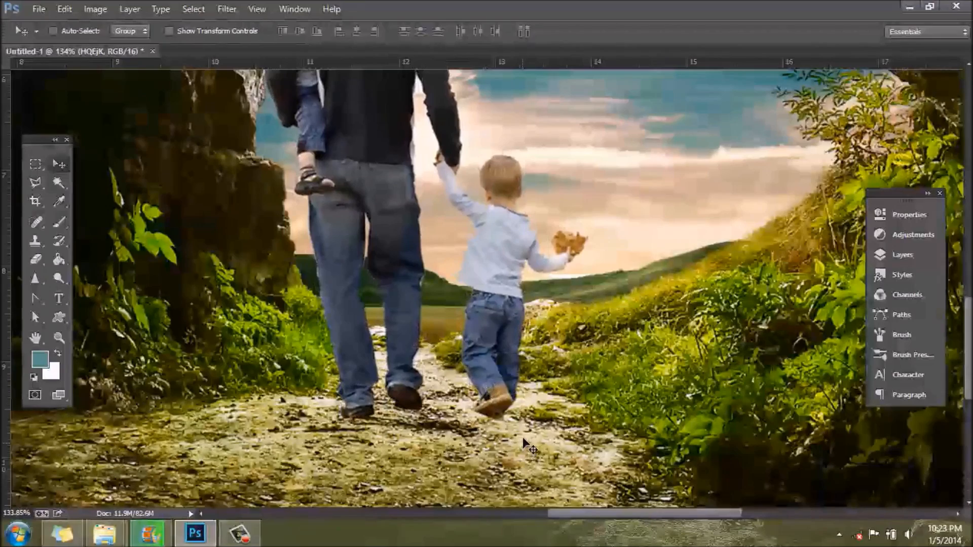
scroll(456, 431, "up", 1)
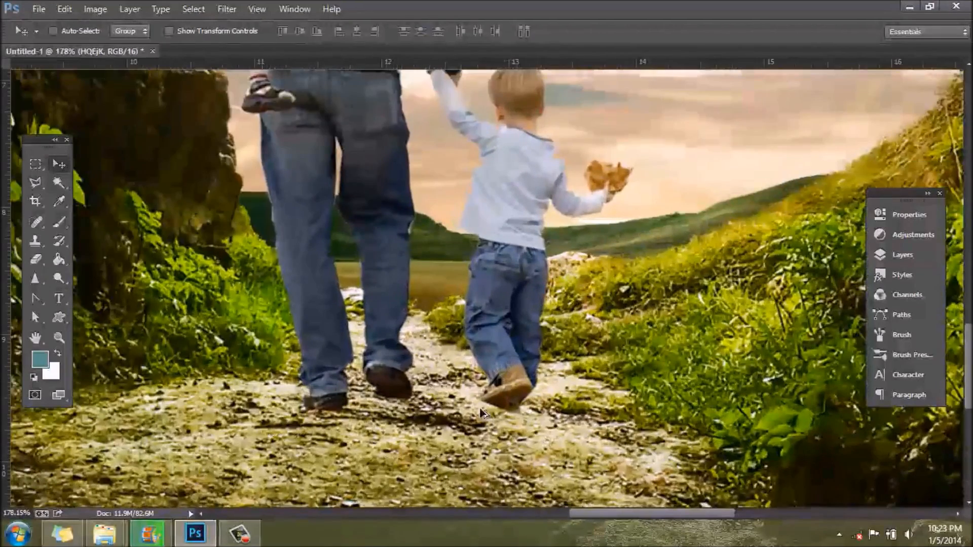
scroll(539, 430, "up", 1)
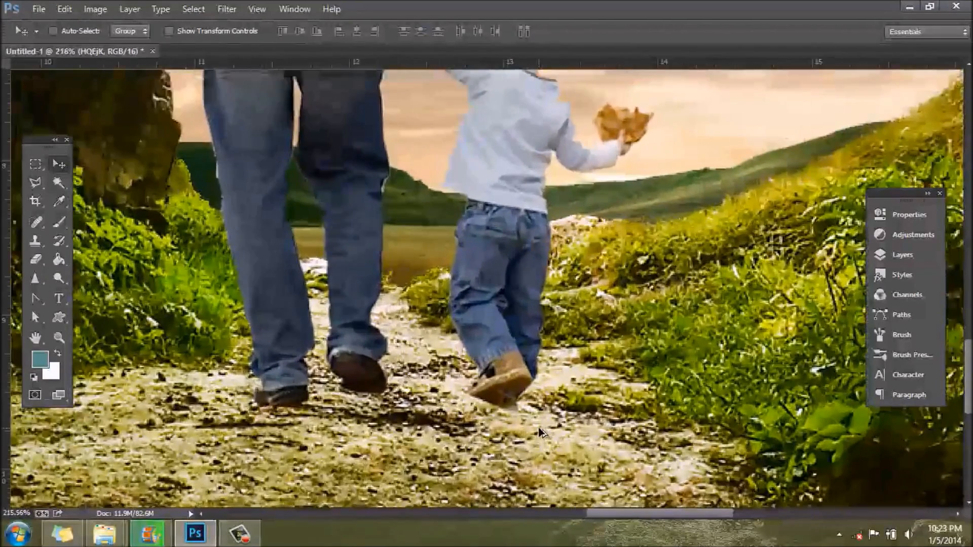
left_click(34, 182)
left_click(348, 381)
left_click(445, 382)
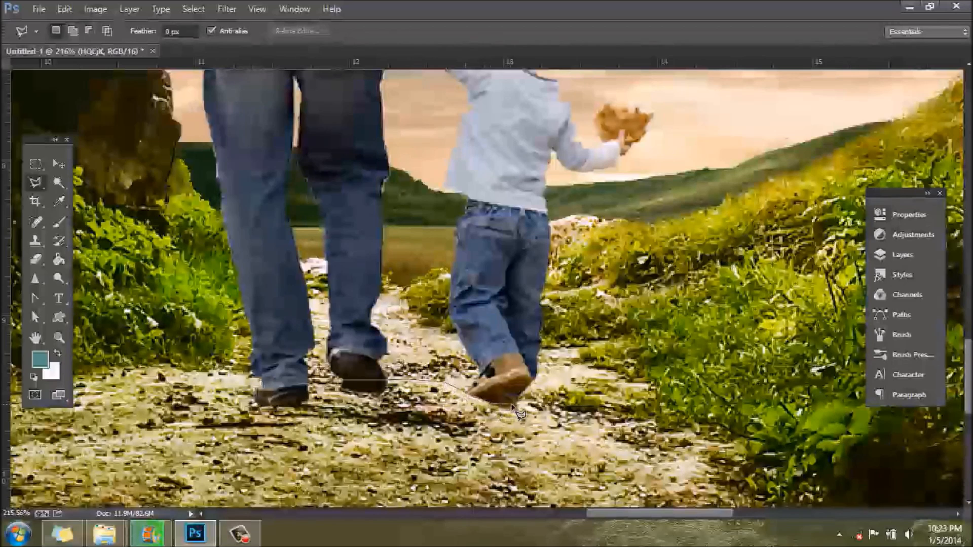
left_click(544, 404)
left_click(546, 431)
double_click(312, 441)
key("ctrl+d")
scroll(389, 405, "down", 13)
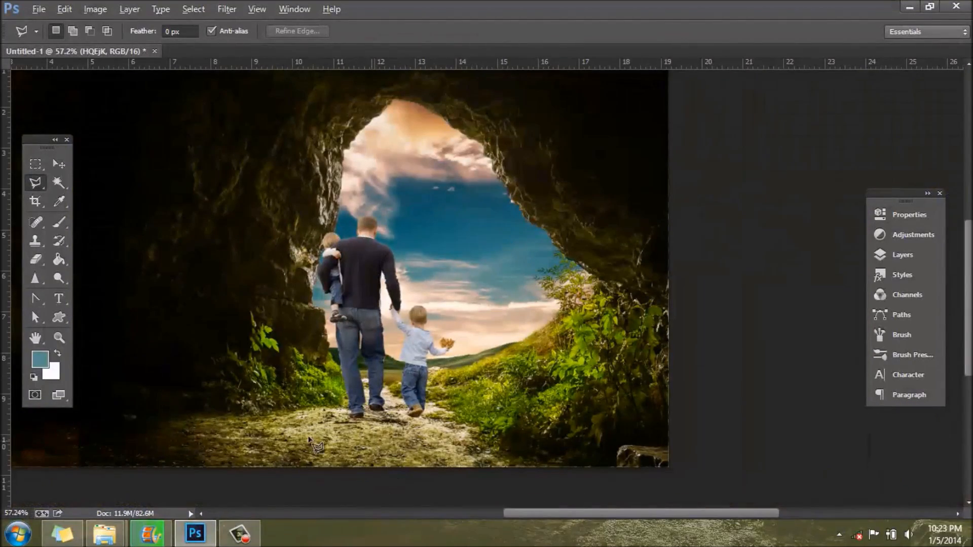
Step: Rename the layer holding the family figures to "People"
scroll(365, 446, "up", 12)
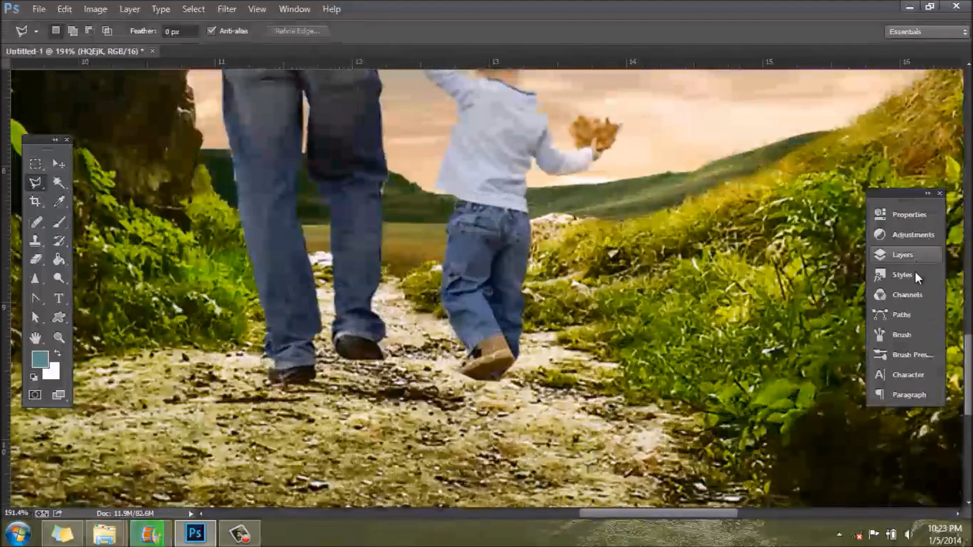
left_click(902, 255)
double_click(730, 284)
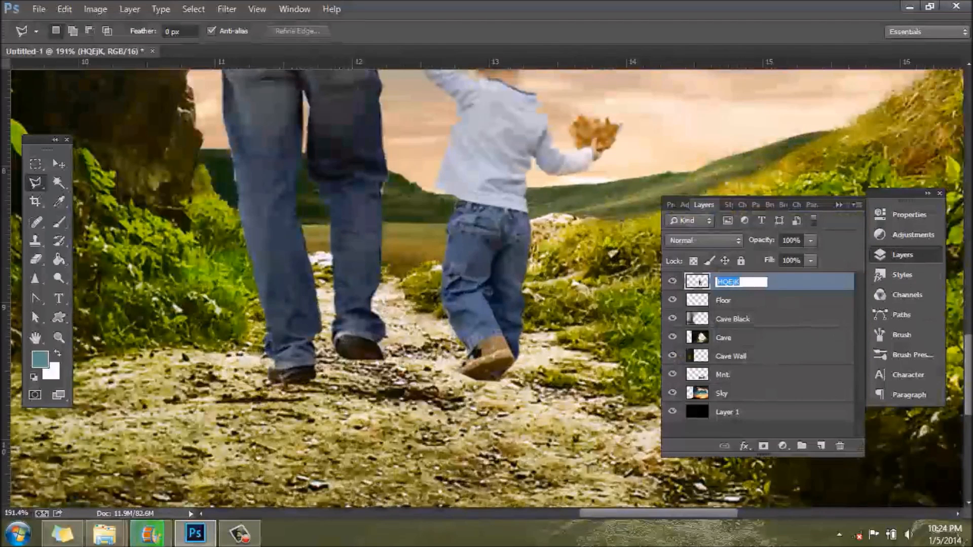
type("People")
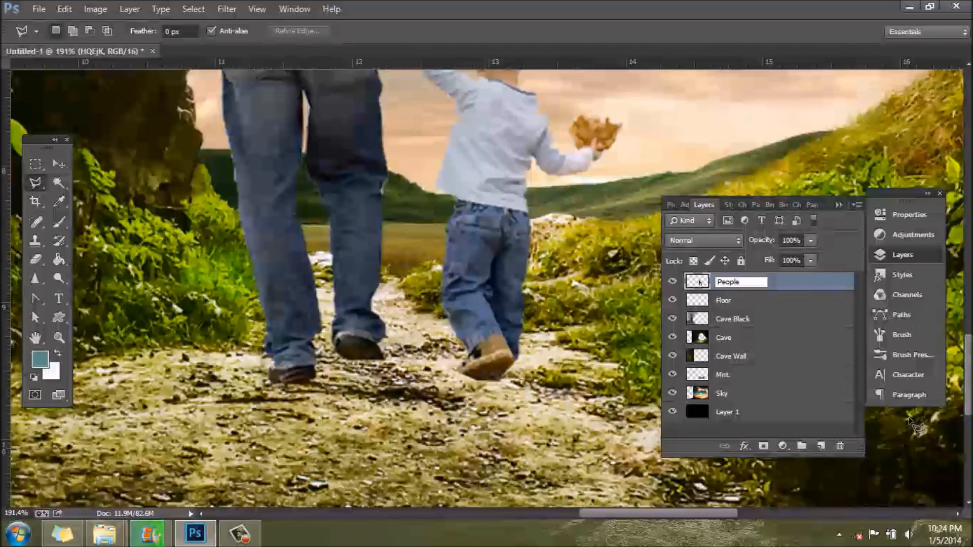
left_click(794, 287)
left_click_drag(834, 447, 837, 446)
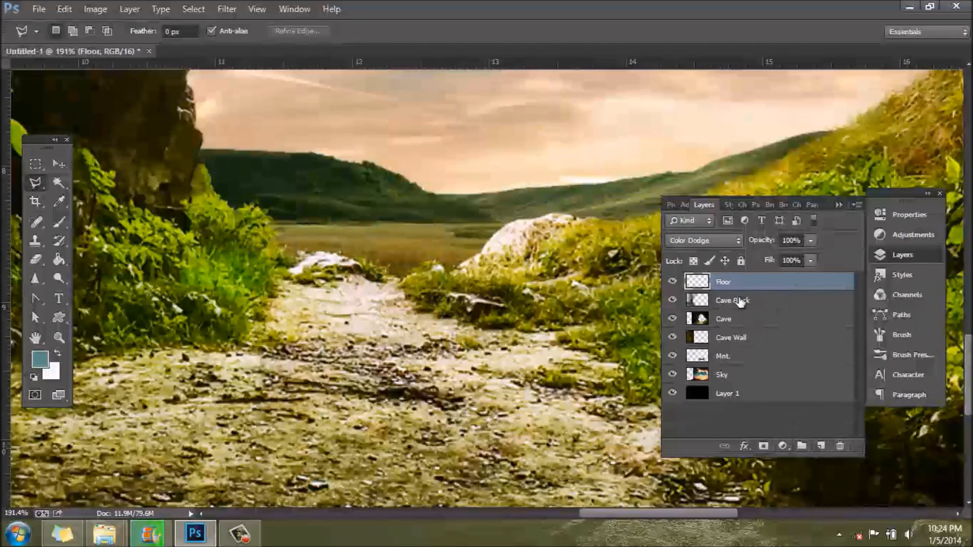
key("ctrl+z")
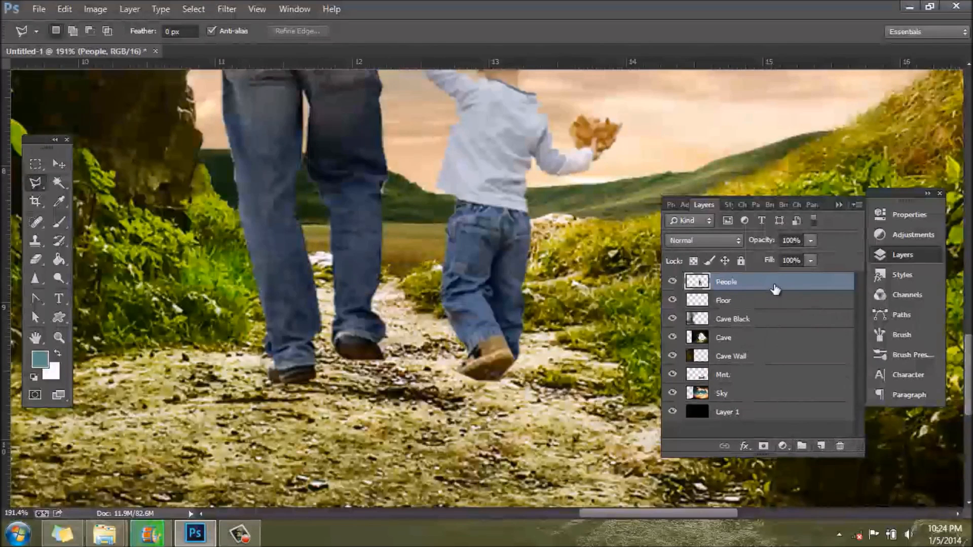
right_click(776, 288)
key("Escape")
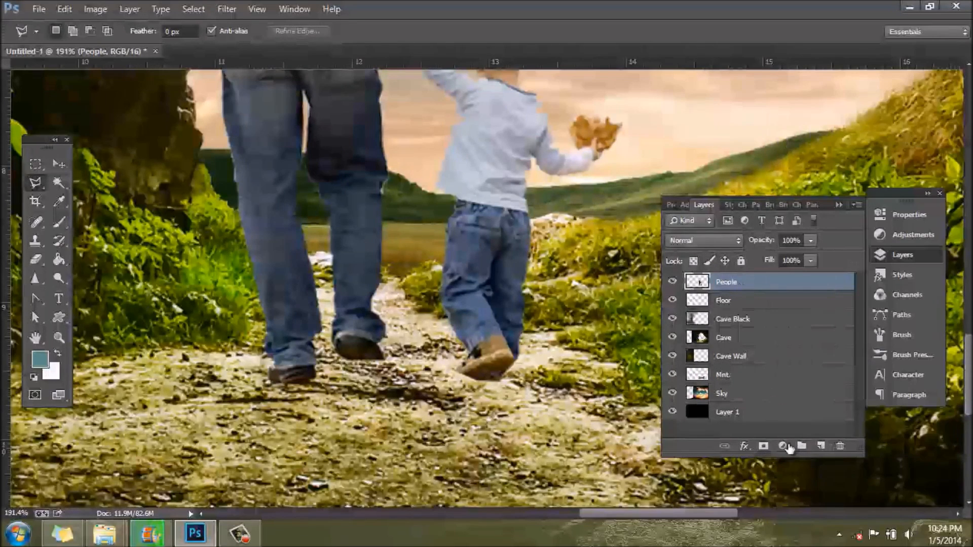
Step: Add a new layer directly below the People layer and name it "Bottom Shadow"
left_click(821, 446)
left_click_drag(730, 281, 709, 299)
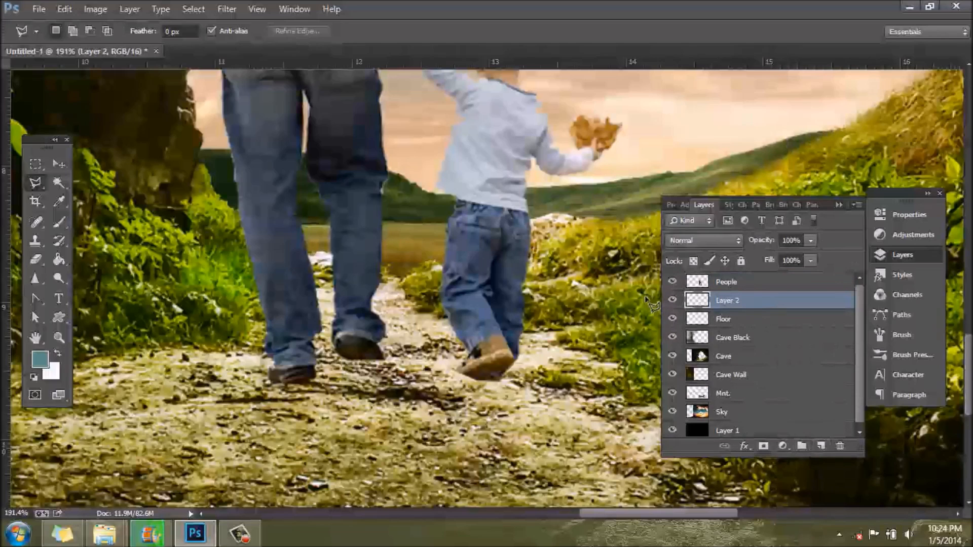
double_click(726, 301)
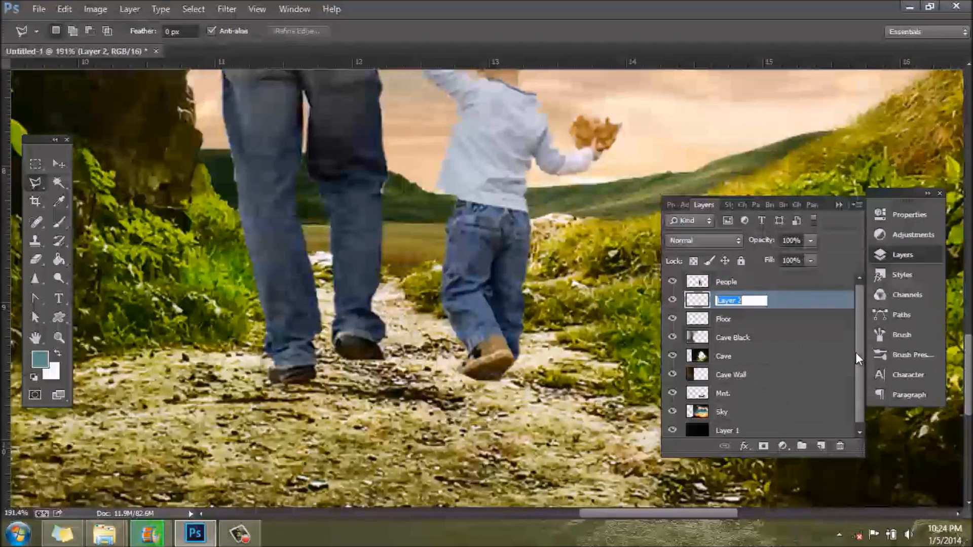
type("Bott")
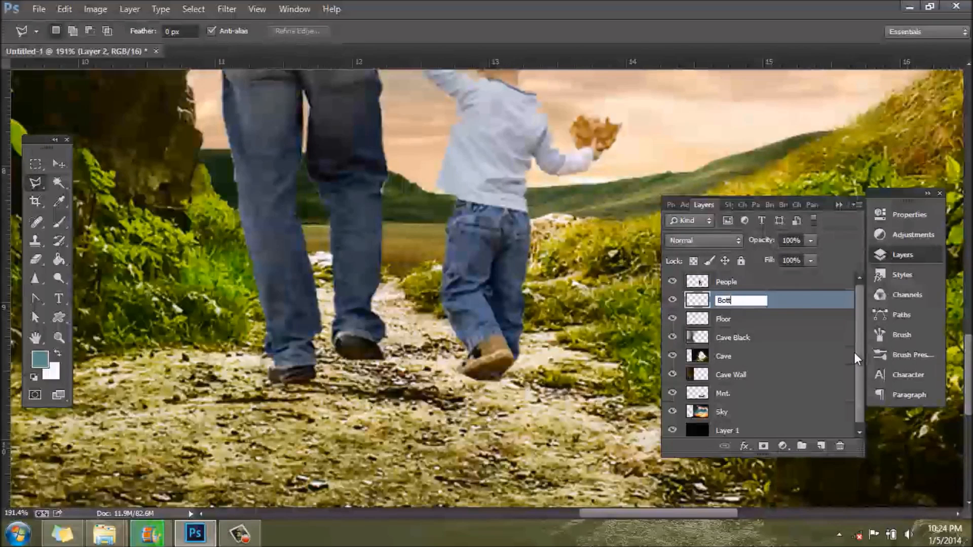
type("om Shadow")
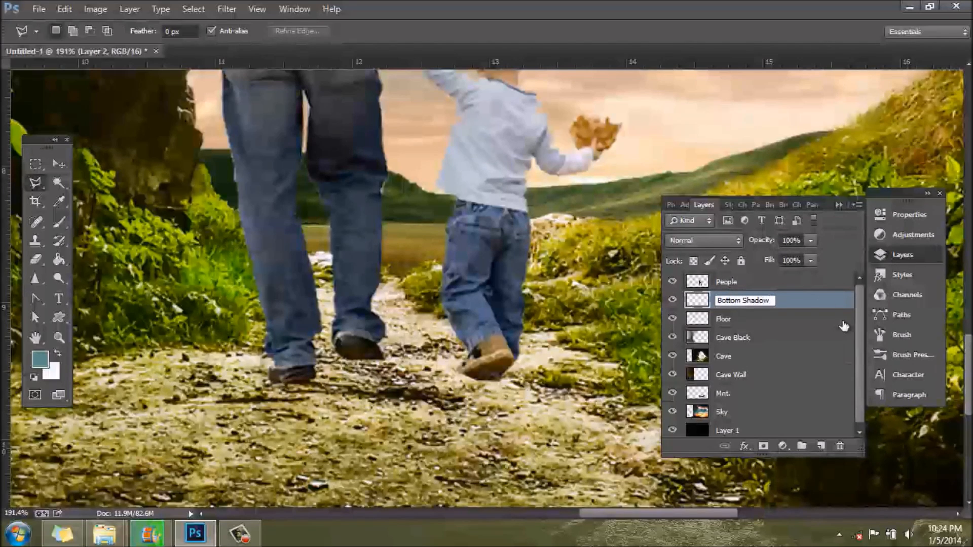
key("Return")
Step: Set the foreground colour to black (000000)
left_click(58, 201)
left_click(40, 359)
type("000000")
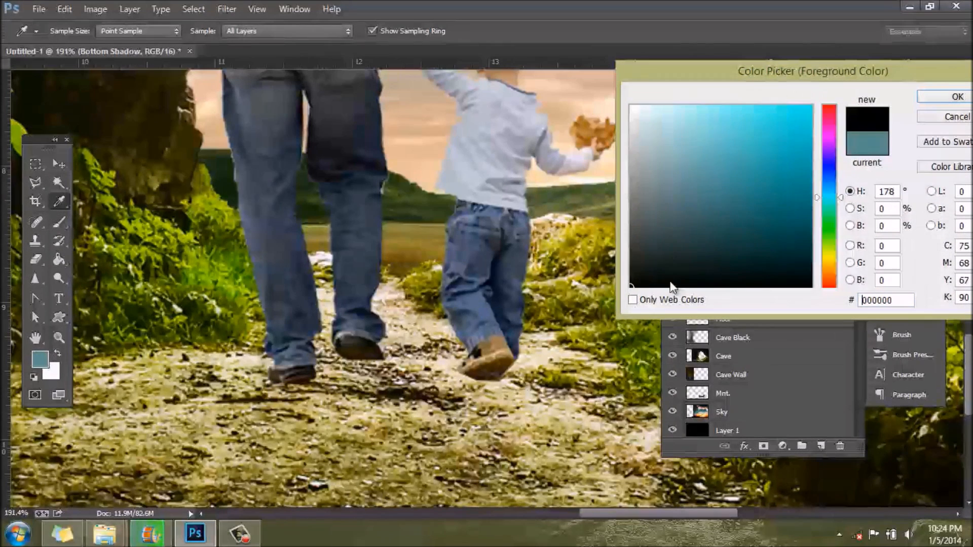
left_click(943, 99)
left_click(903, 254)
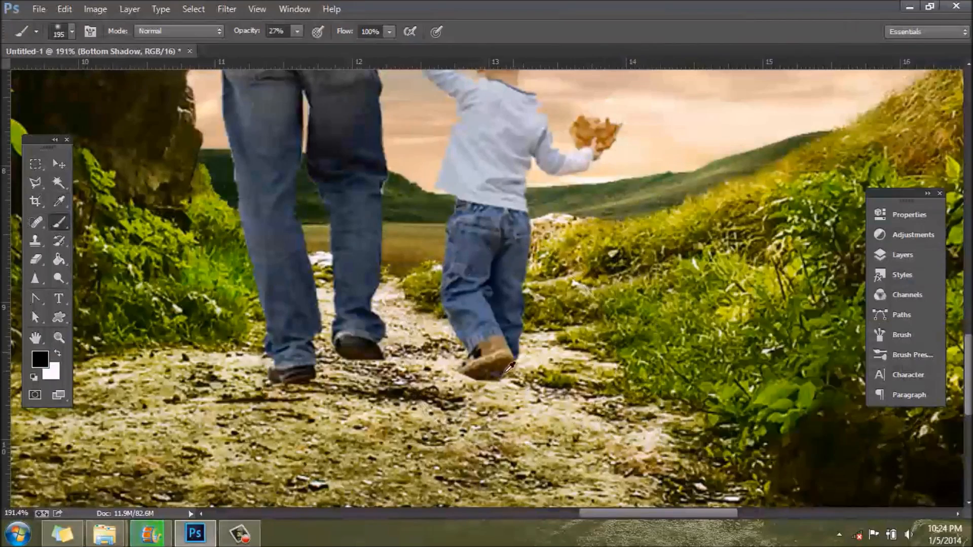
Step: Paint a soft contact shadow under the walking child's shoe with a 19 px brush at 27% opacity and 0% hardness
scroll(498, 365, "up", 3)
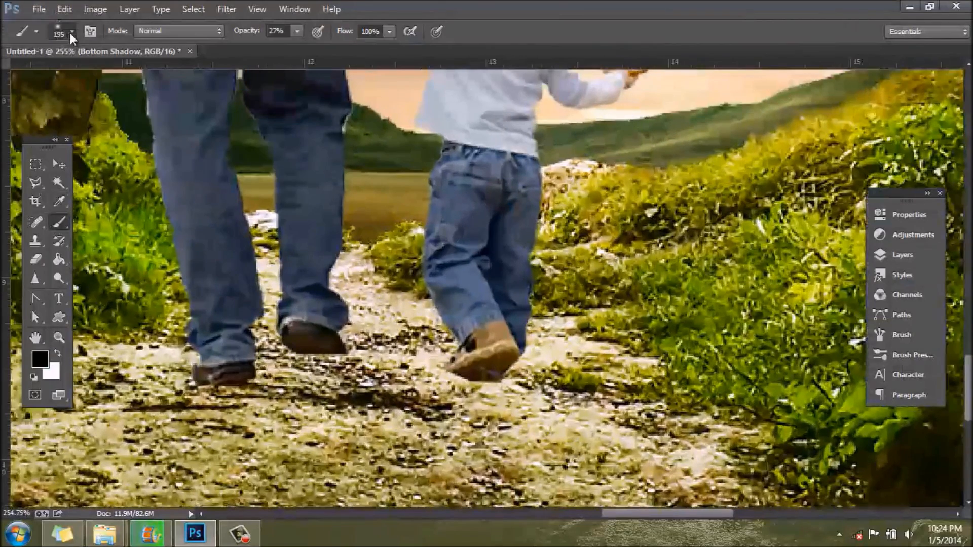
left_click(71, 32)
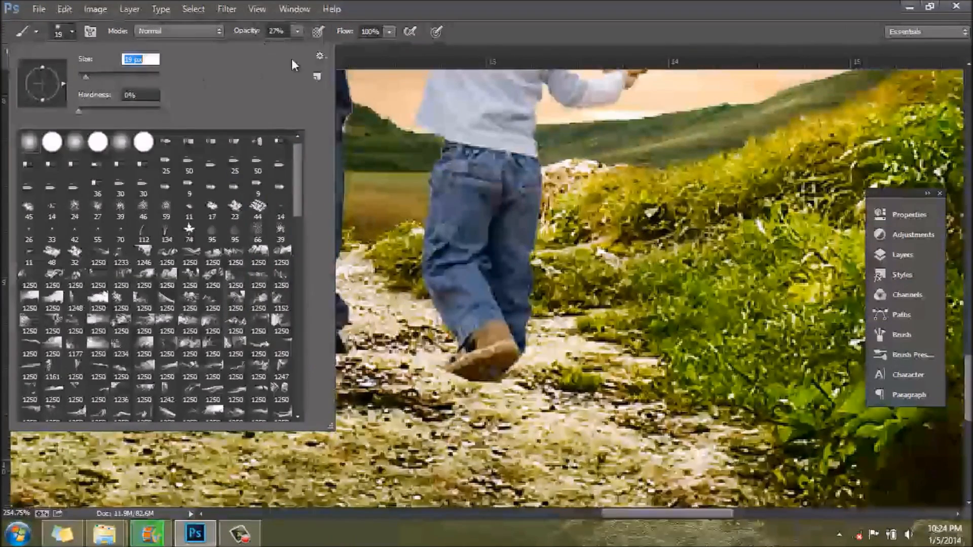
left_click(66, 34)
mouse_move(447, 377)
left_mouse_down()
mouse_move(485, 391)
mouse_move(455, 378)
mouse_move(486, 388)
mouse_move(478, 376)
mouse_move(445, 387)
mouse_move(507, 362)
left_mouse_up()
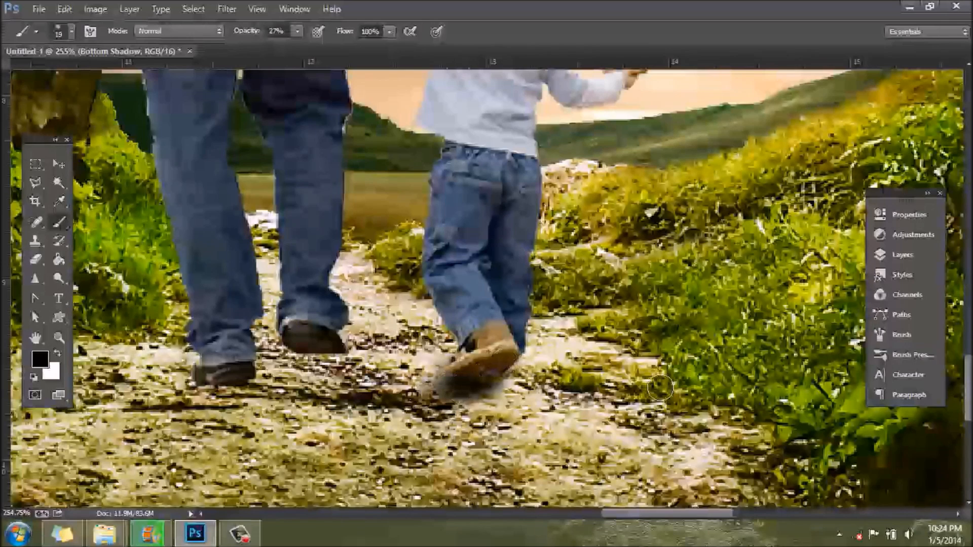
Step: Reorder the Bottom Shadow layer so it sits above the People layer
left_click(903, 254)
left_click_drag(766, 294, 773, 279)
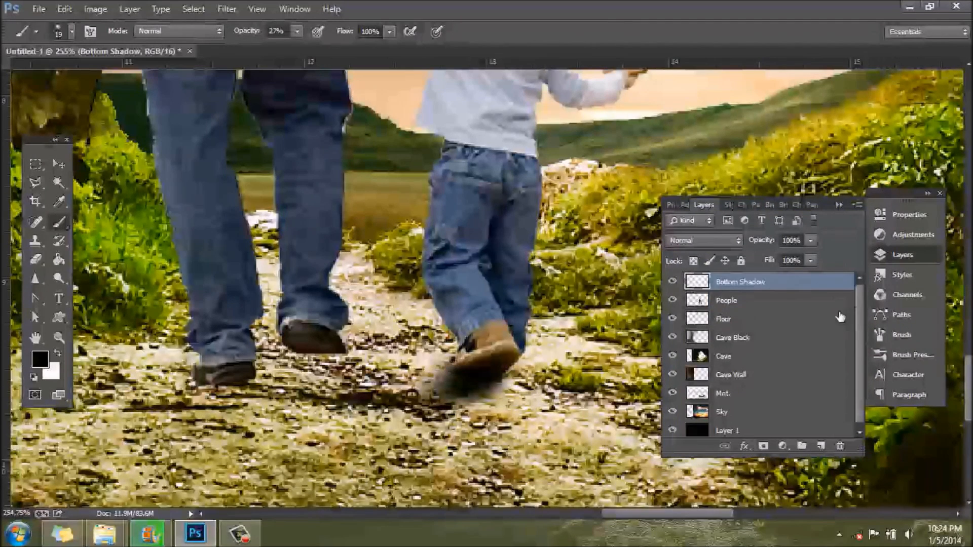
left_click(904, 254)
Step: Darken the underside of the child's shoe and both of the man's shoes with soft black brush strokes
mouse_move(471, 378)
left_mouse_down()
mouse_move(479, 380)
mouse_move(461, 382)
mouse_move(507, 387)
left_mouse_up()
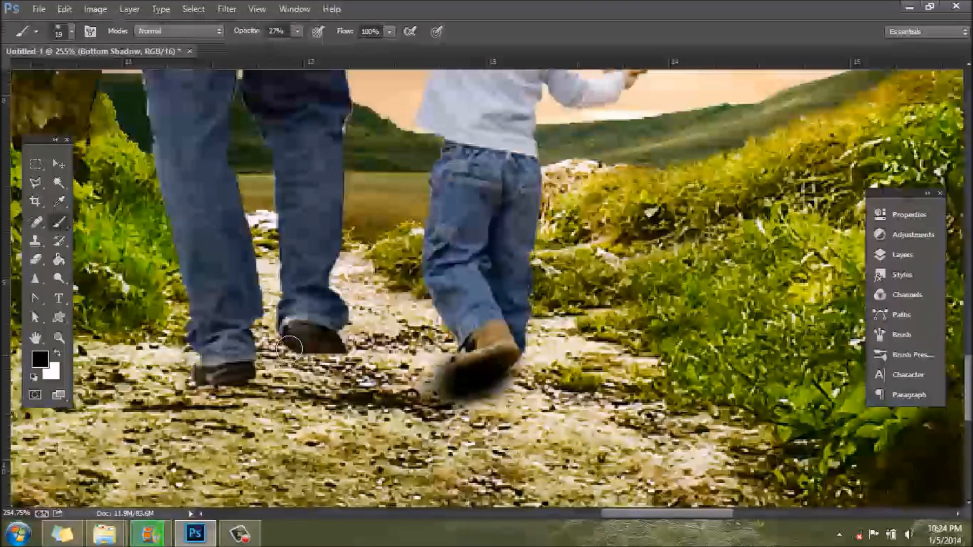
mouse_move(290, 341)
left_mouse_down()
mouse_move(340, 366)
mouse_move(334, 357)
mouse_move(292, 378)
mouse_move(319, 357)
left_mouse_up()
mouse_move(224, 389)
left_mouse_down()
mouse_move(249, 392)
mouse_move(187, 397)
mouse_move(246, 389)
left_mouse_up()
scroll(494, 463, "down", 5)
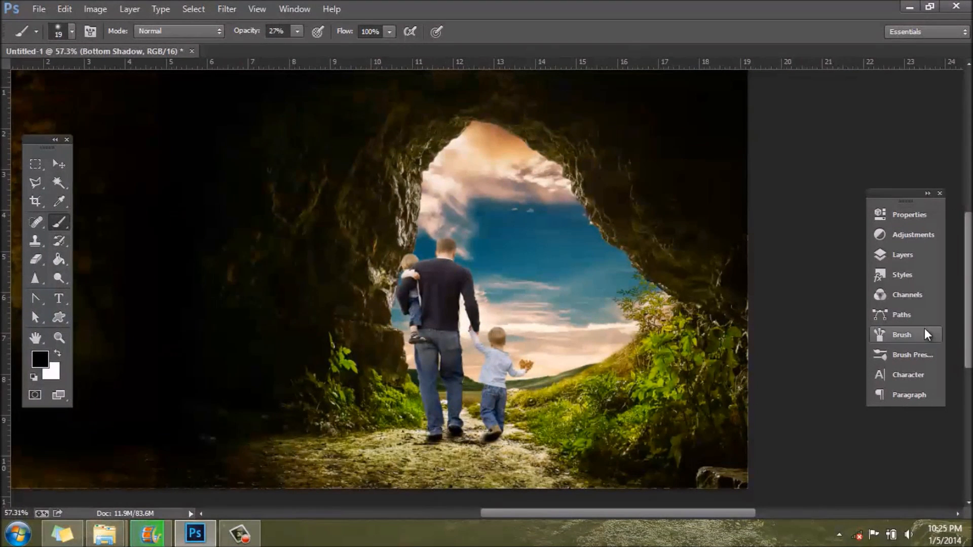
Step: Duplicate the People layer within the same document, keeping the suggested copy name
left_click(917, 255)
left_click(769, 306)
right_click(773, 305)
left_click(822, 127)
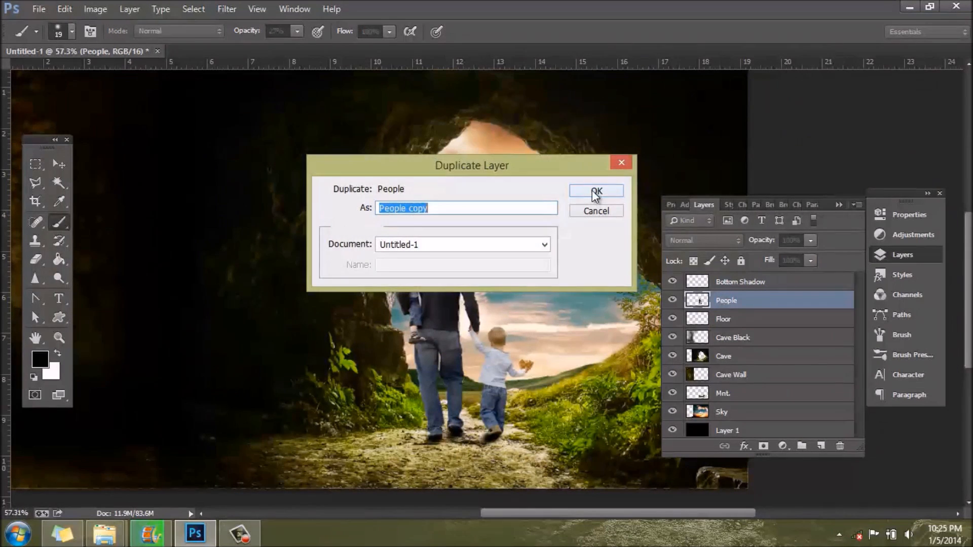
left_click(595, 193)
Step: Place the People copy below the original People layer and rename it "Shadow"
left_click(751, 319)
left_click_drag(775, 302, 778, 329)
double_click(746, 318)
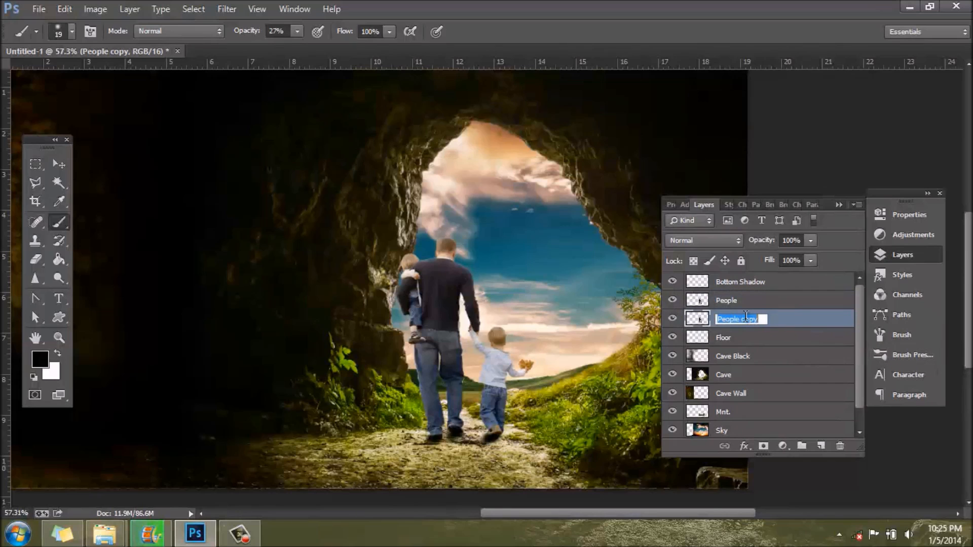
type("S")
key("Return")
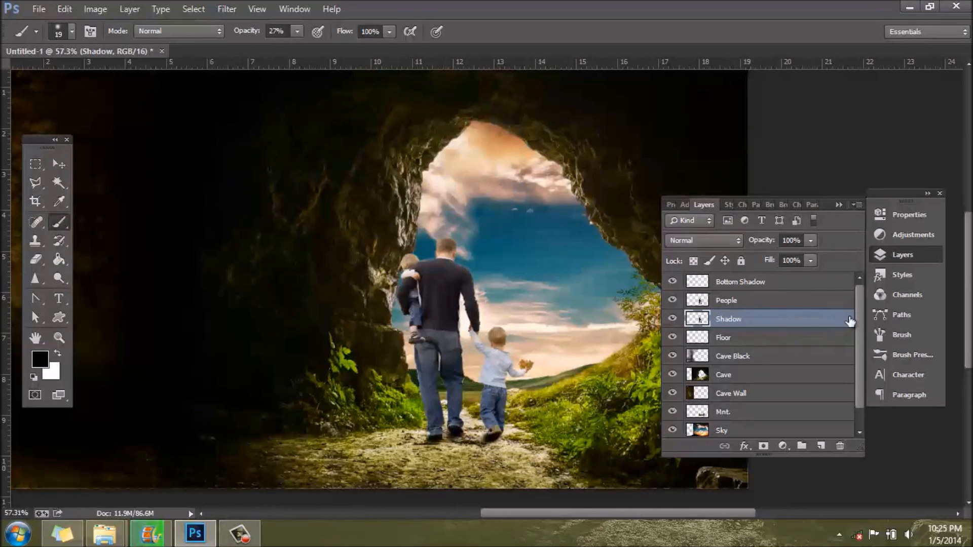
Step: Add a solid black (#000000) Color Overlay to the Shadow layer
double_click(751, 324)
left_click_drag(677, 124, 767, 87)
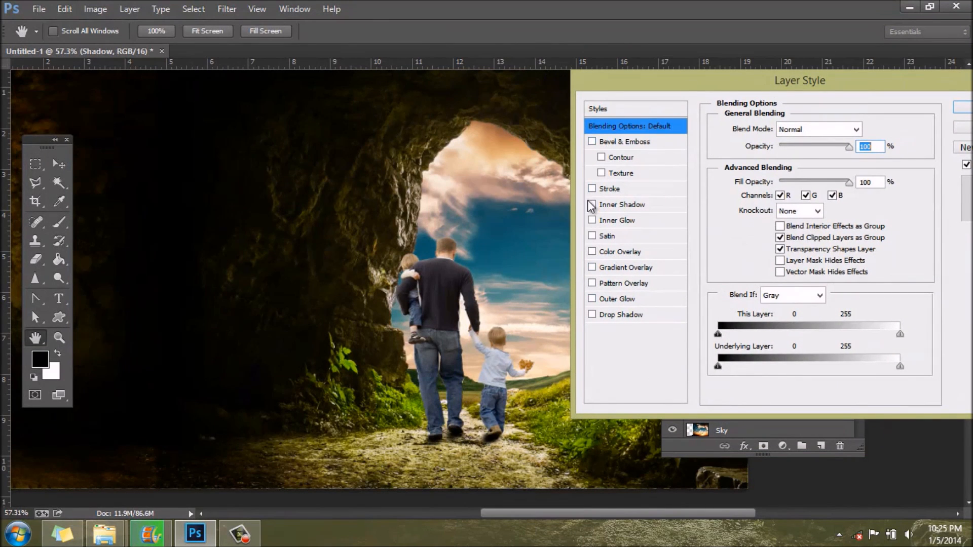
left_click(592, 252)
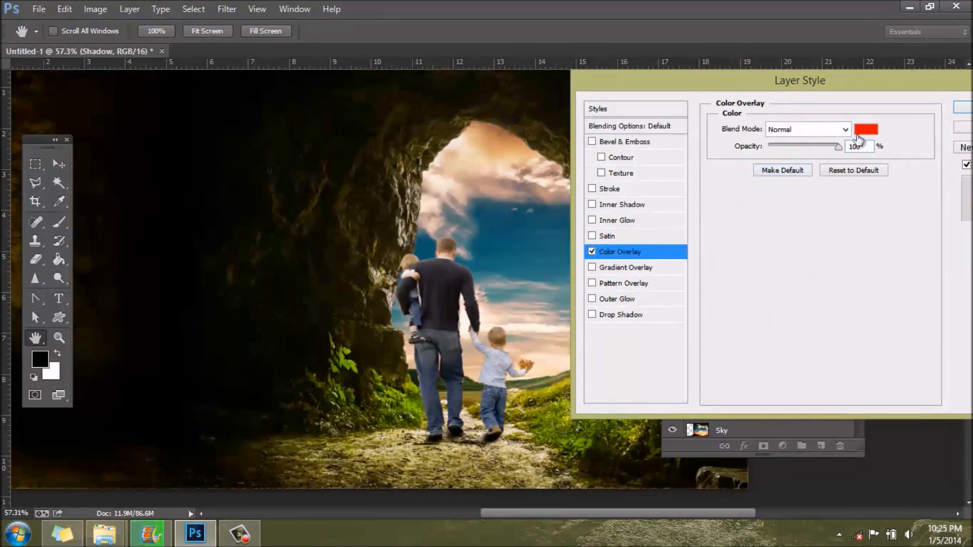
left_click(865, 130)
type("000000")
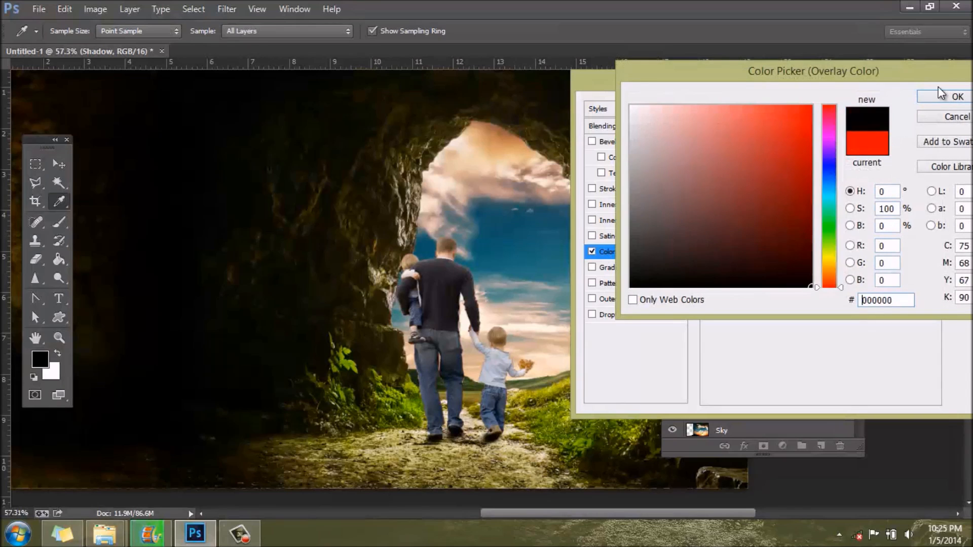
left_click(941, 95)
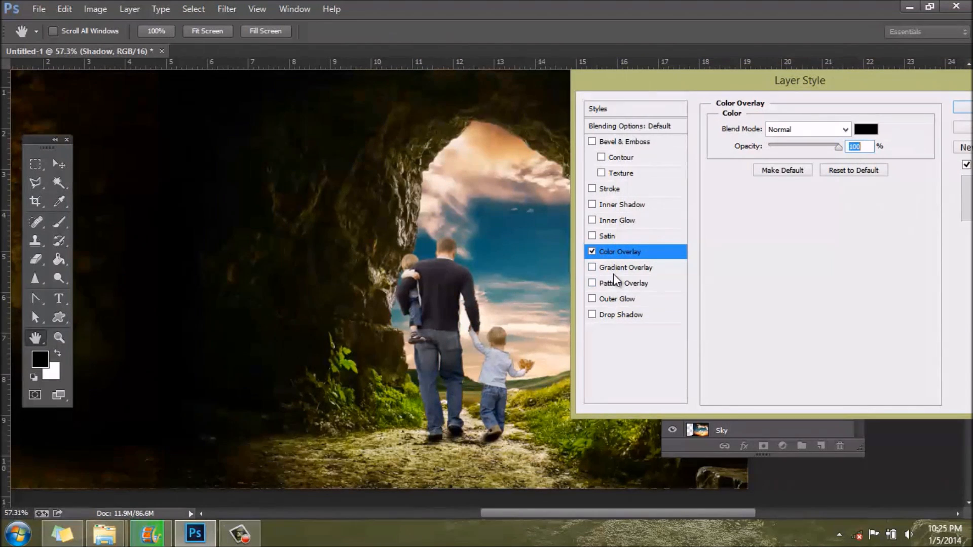
Step: Add a black (#000000) Outer Glow with Normal blend mode to the Shadow layer, and rasterize its layer style
left_click(592, 299)
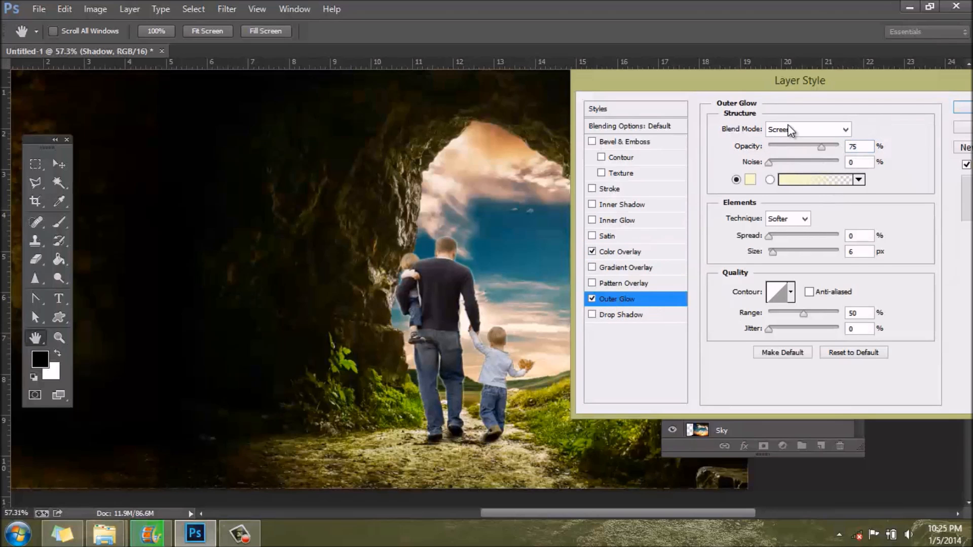
left_click(749, 179)
type("000000")
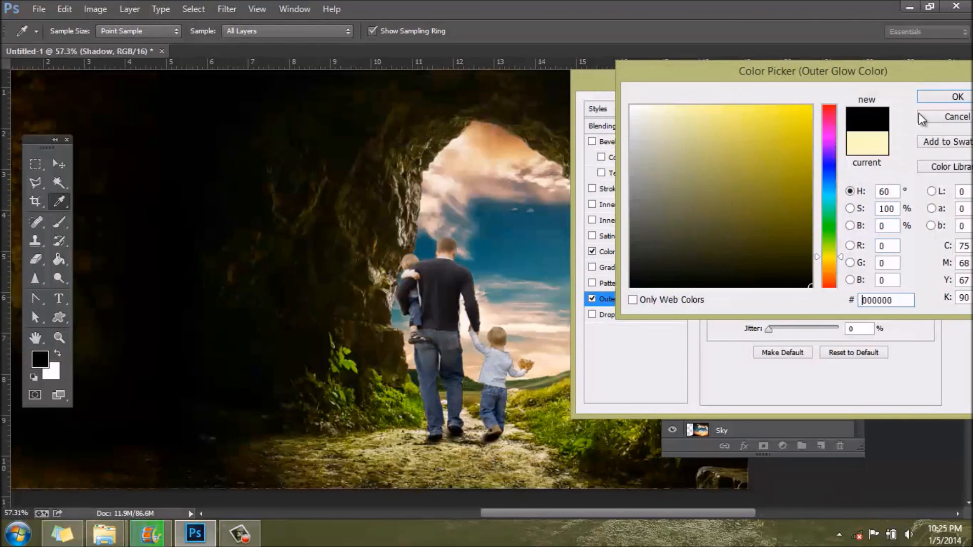
left_click(955, 97)
left_click(844, 130)
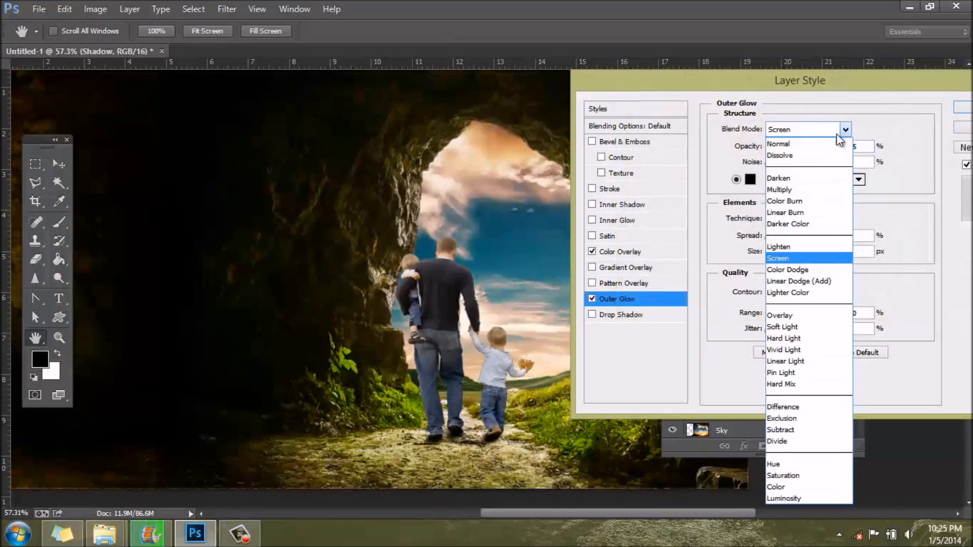
left_click(849, 142)
left_click(962, 108)
key("b")
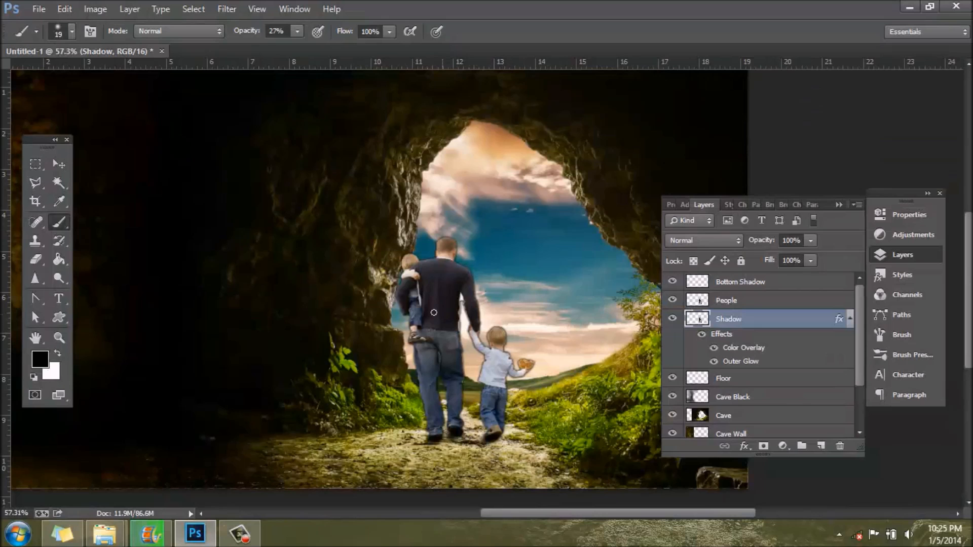
right_click(770, 322)
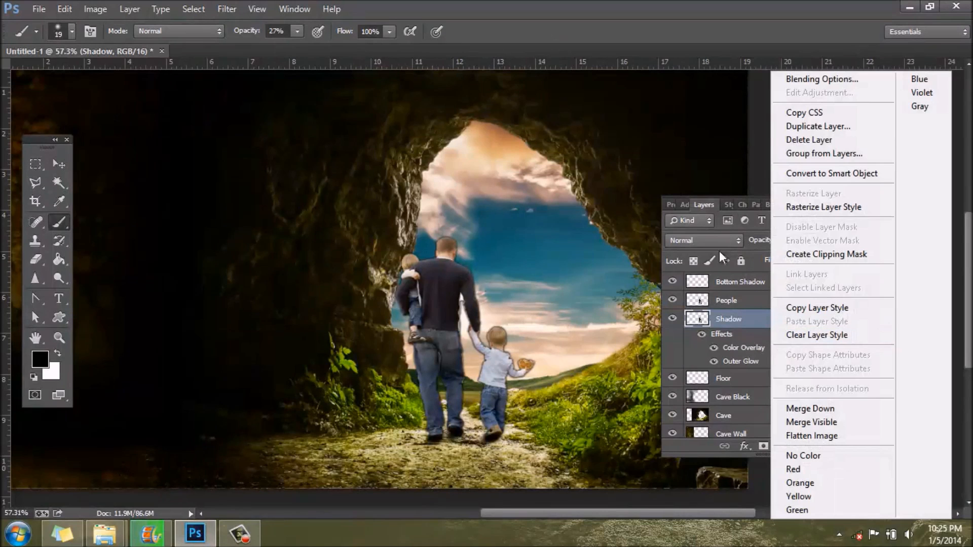
left_click(802, 205)
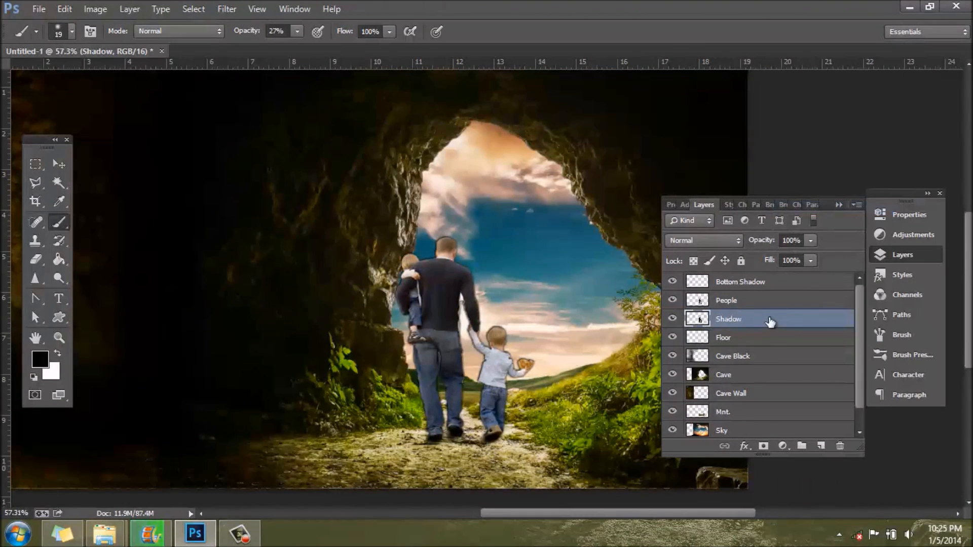
Step: Flip and skew the Shadow layer into a flattened cast shadow on the path, about 124% wide and -37% high, starting at the feet
key("ctrl+t")
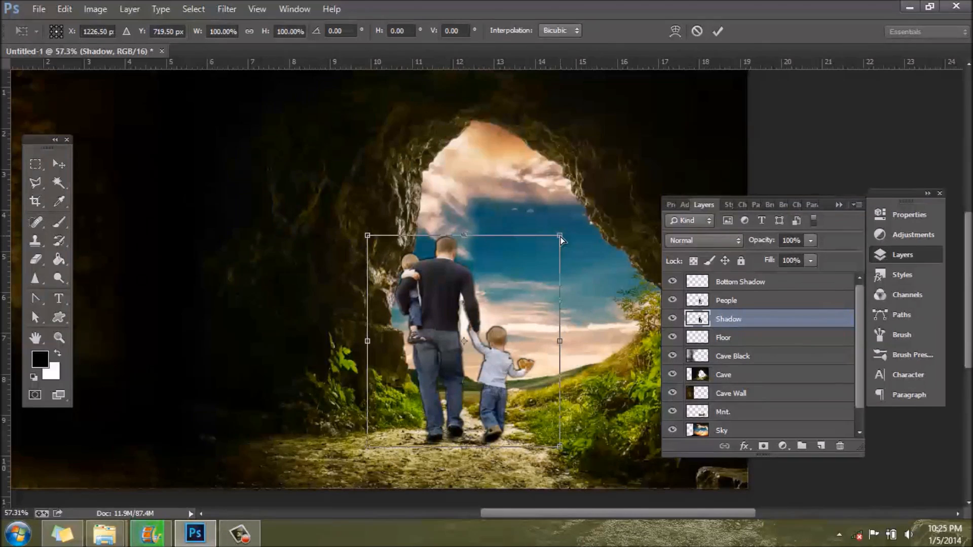
left_click_drag(463, 447, 512, 470)
left_click_drag(367, 216, 229, 483)
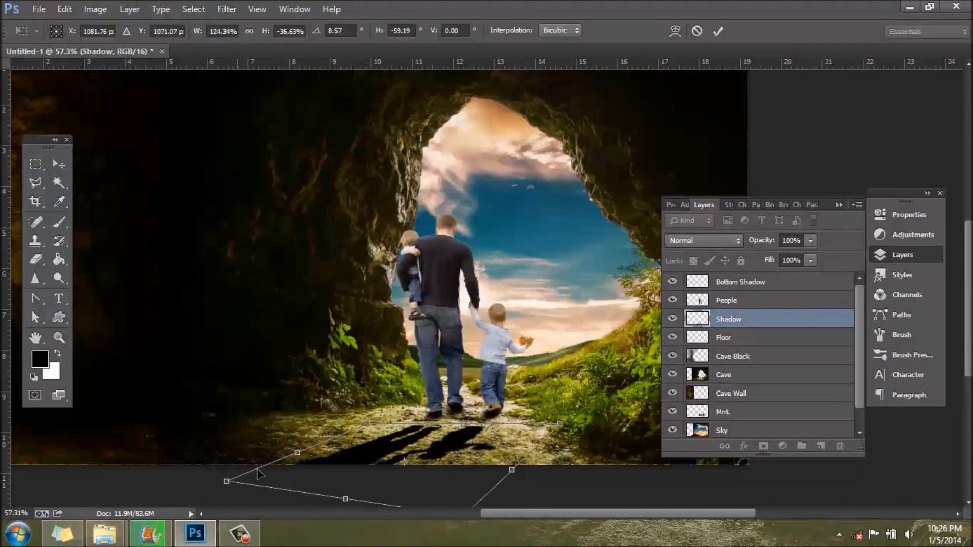
scroll(452, 437, "up", 5)
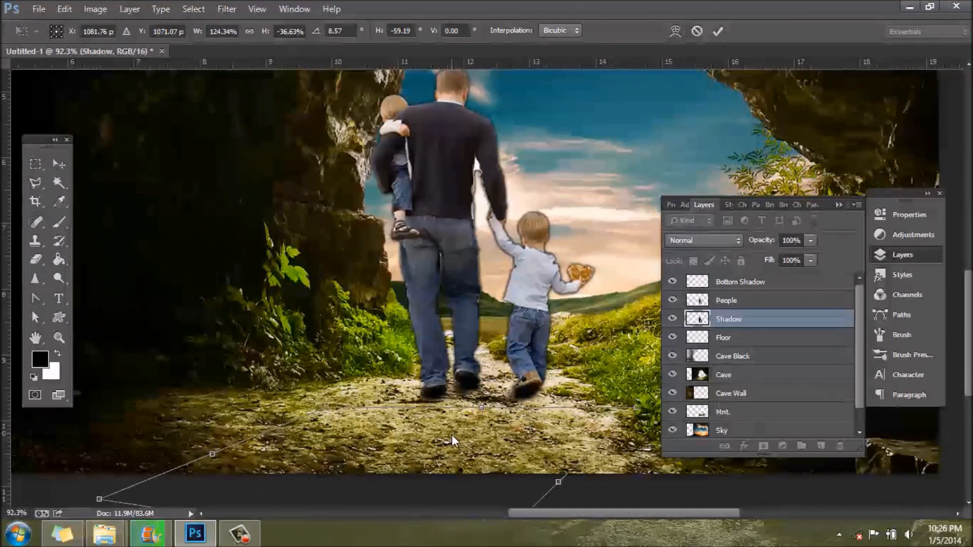
left_click_drag(454, 459, 486, 437)
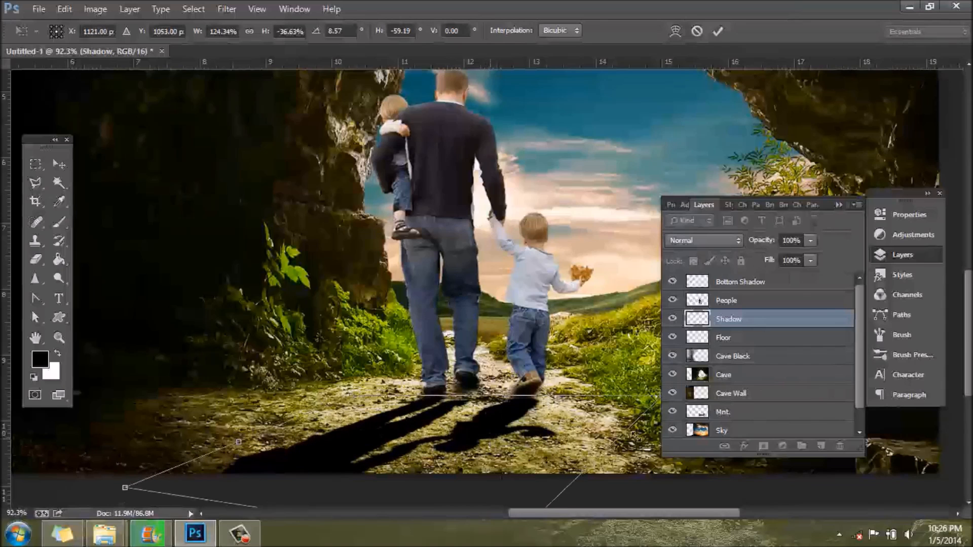
Step: Refine the cast shadow's distortion to about 125% width and -43% height at the feet, and remove the Shadow layer
left_click(929, 257)
left_click_drag(622, 514, 640, 515)
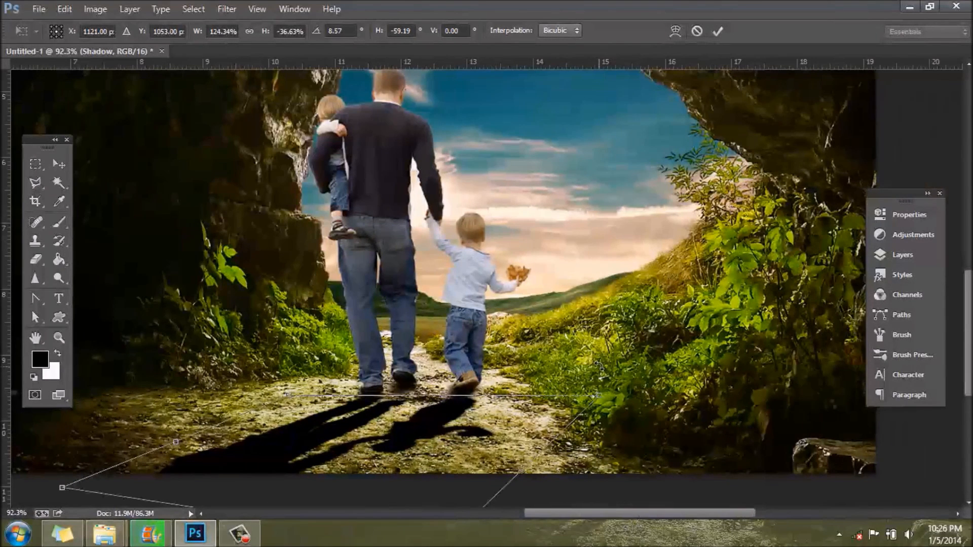
mouse_move(600, 396)
left_mouse_down()
mouse_move(612, 385)
mouse_move(601, 385)
left_mouse_up()
mouse_move(288, 394)
left_mouse_down()
mouse_move(298, 386)
mouse_move(298, 394)
mouse_move(293, 379)
left_mouse_up()
left_click_drag(66, 492, 62, 503)
scroll(432, 410, "down", 2)
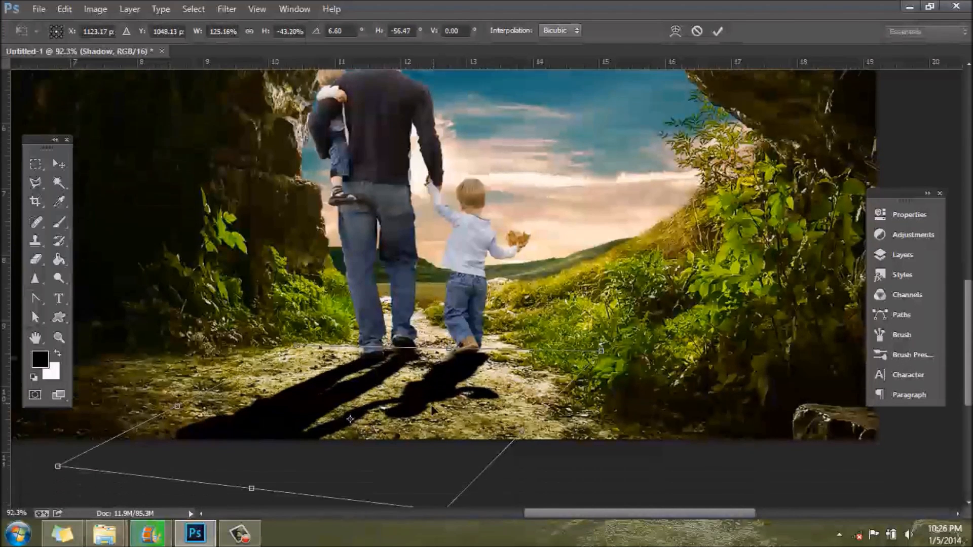
scroll(433, 409, "down", 2)
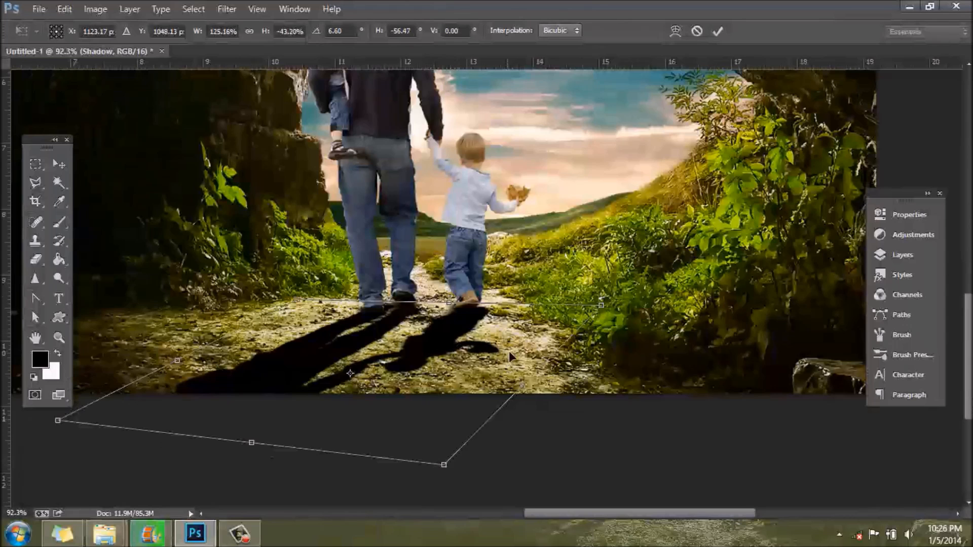
key("Return")
key("b")
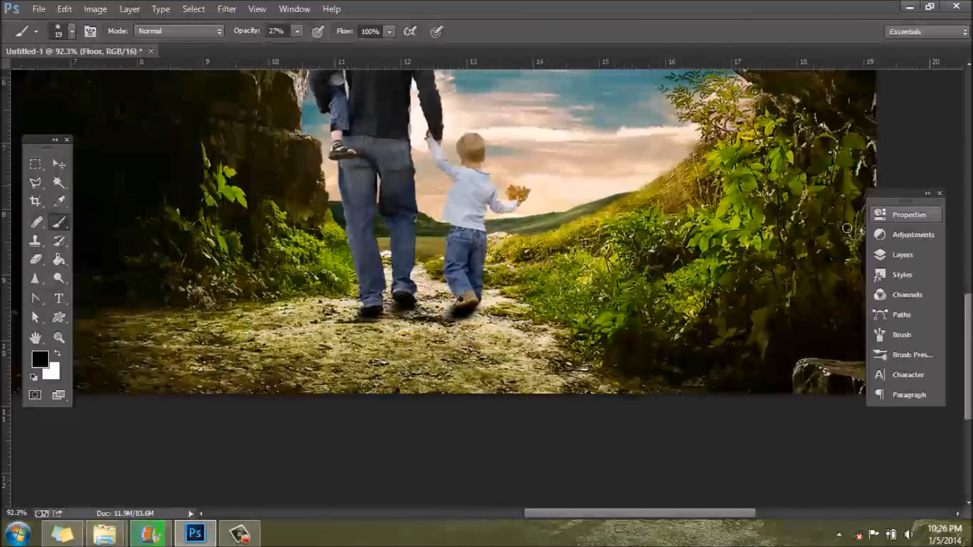
Step: Outline the boy's free forearm and the leaf he holds on the People layer with the Polygonal Lasso, delete them, and deselect
left_click(902, 254)
left_click(757, 304)
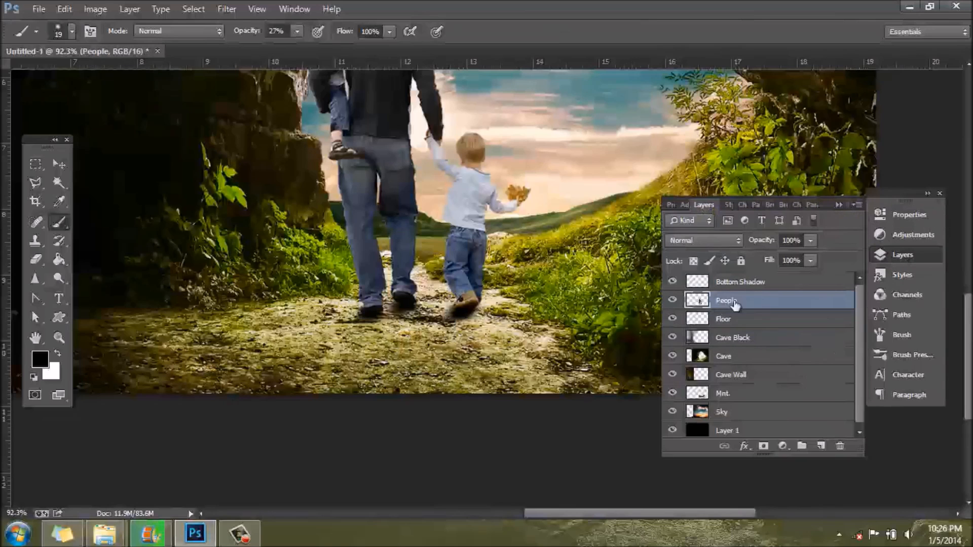
left_click(906, 251)
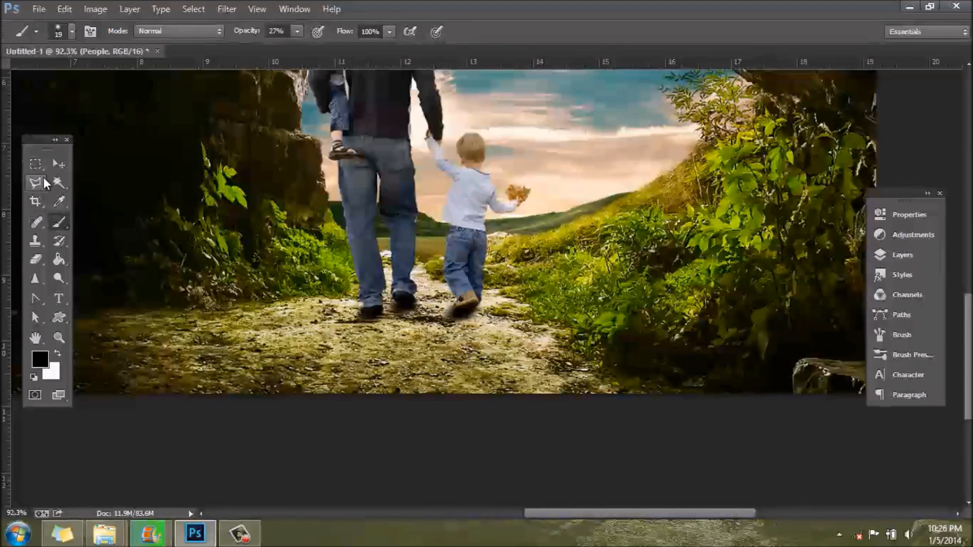
left_click(36, 182)
scroll(510, 156, "up", 6)
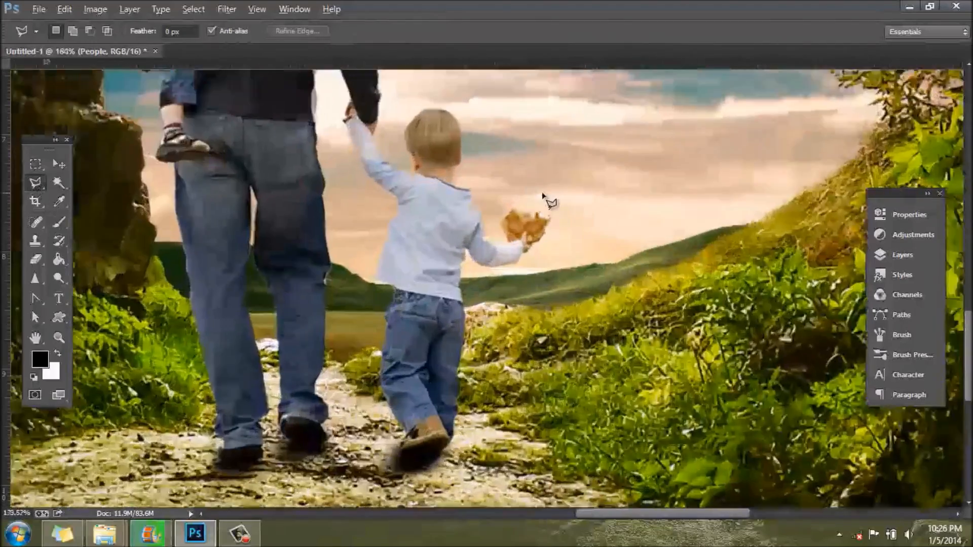
scroll(463, 261, "up", 2)
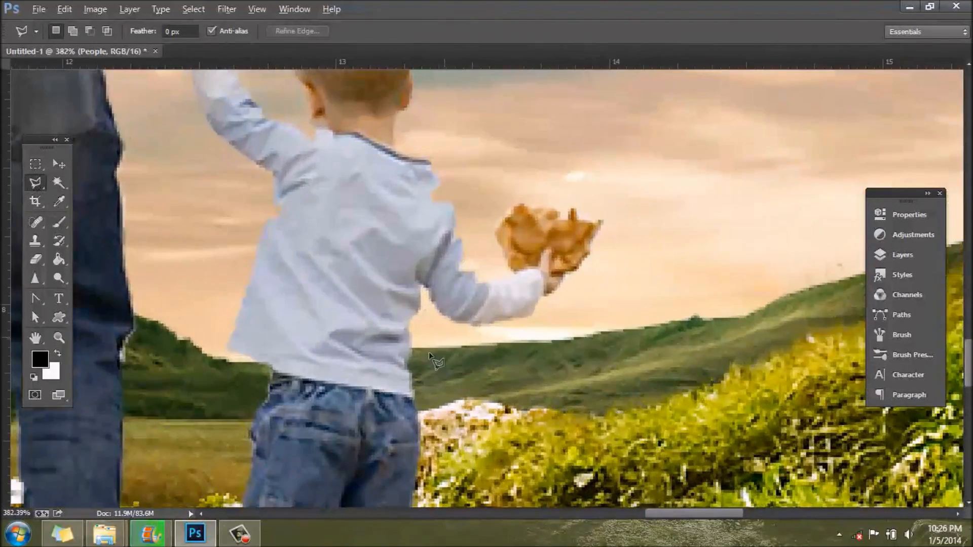
left_click(474, 317)
left_click(476, 262)
left_click(499, 184)
left_click(691, 182)
left_click(665, 348)
double_click(460, 387)
key("Delete")
key("ctrl+d")
Step: Smooth the jagged cut edge of the boy's sleeve by cloning nearby sleeve fabric over it with the Clone Stamp
scroll(425, 362, "down", 6)
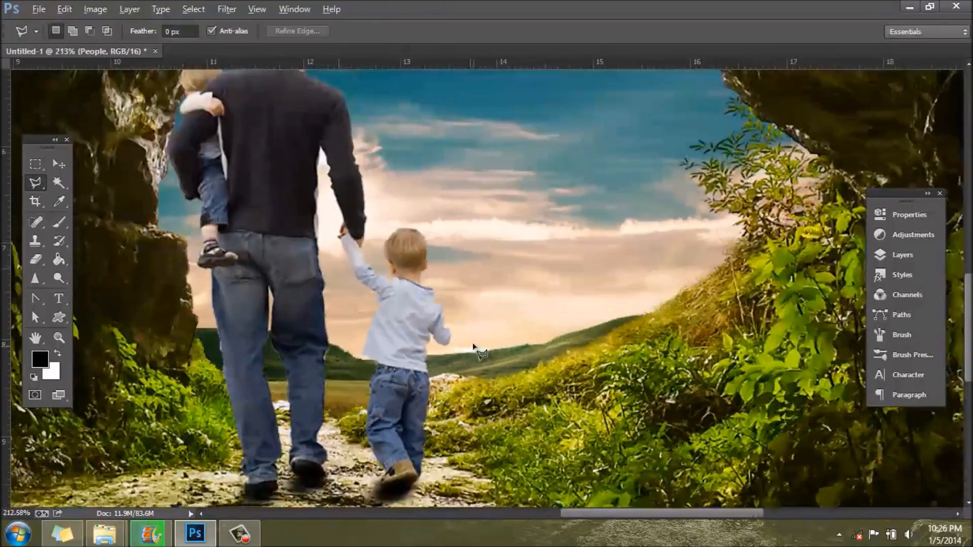
scroll(466, 349, "up", 5)
scroll(421, 360, "up", 5)
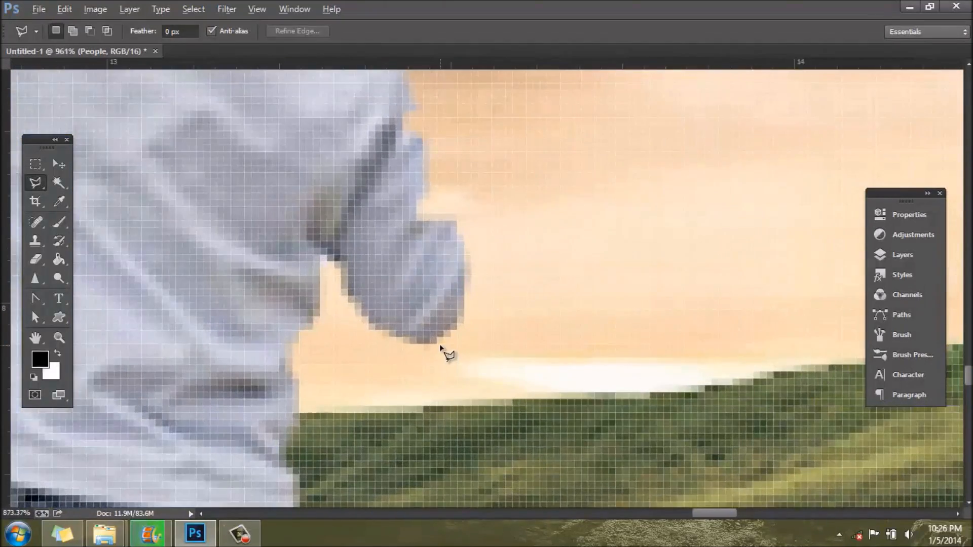
scroll(439, 346, "down", 4)
scroll(449, 239, "up", 4)
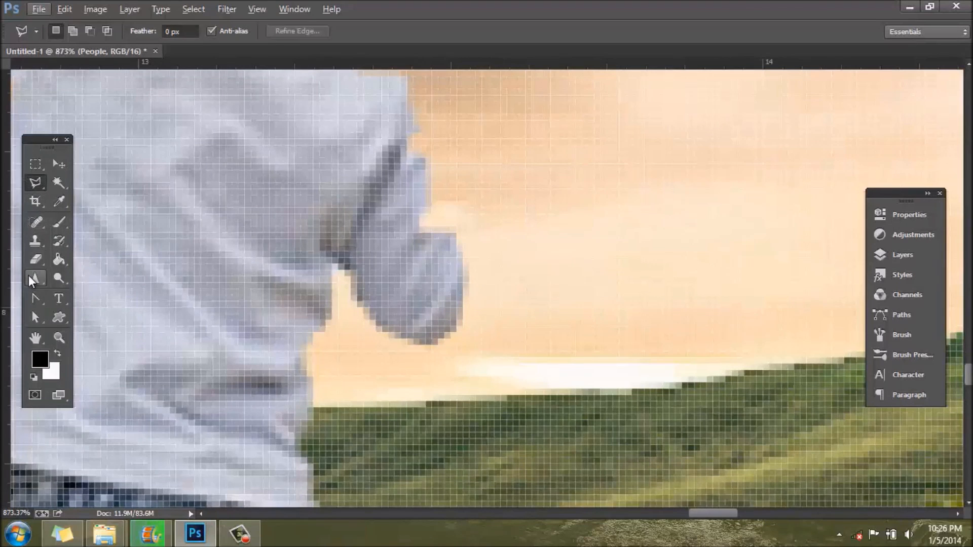
left_click(35, 242)
left_click(417, 268, "alt")
mouse_move(424, 201)
left_mouse_down()
mouse_move(419, 220)
mouse_move(441, 238)
mouse_move(432, 221)
left_mouse_up()
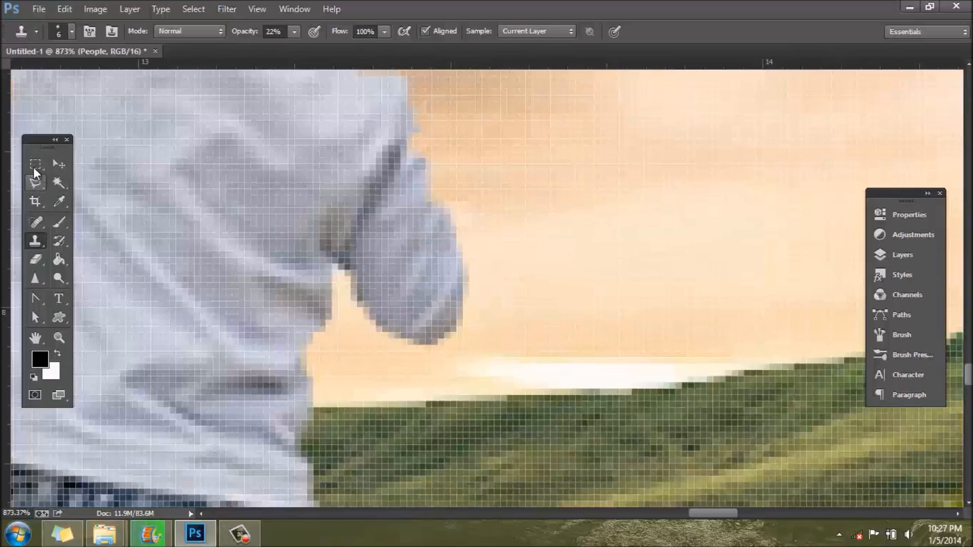
Step: Create a new empty layer above the People layer
left_click(919, 258)
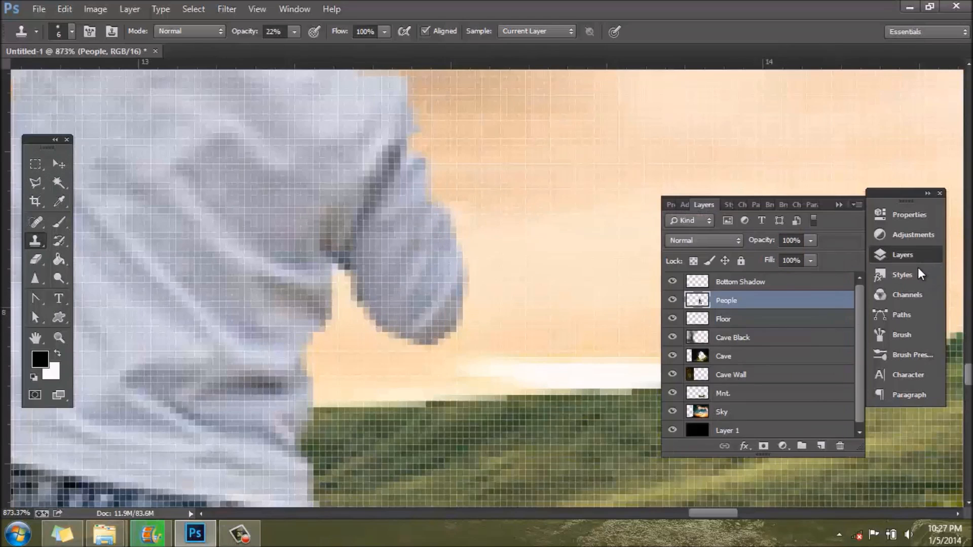
left_click(821, 446)
left_click(902, 253)
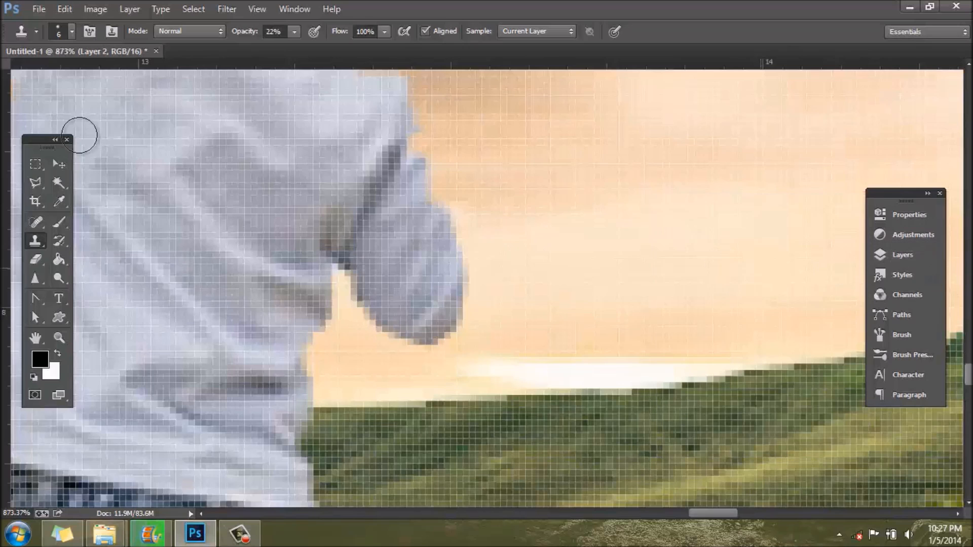
Step: Paint dark red (#750000) over the end of the boy's cut sleeve with a 5 px brush
left_click(69, 31)
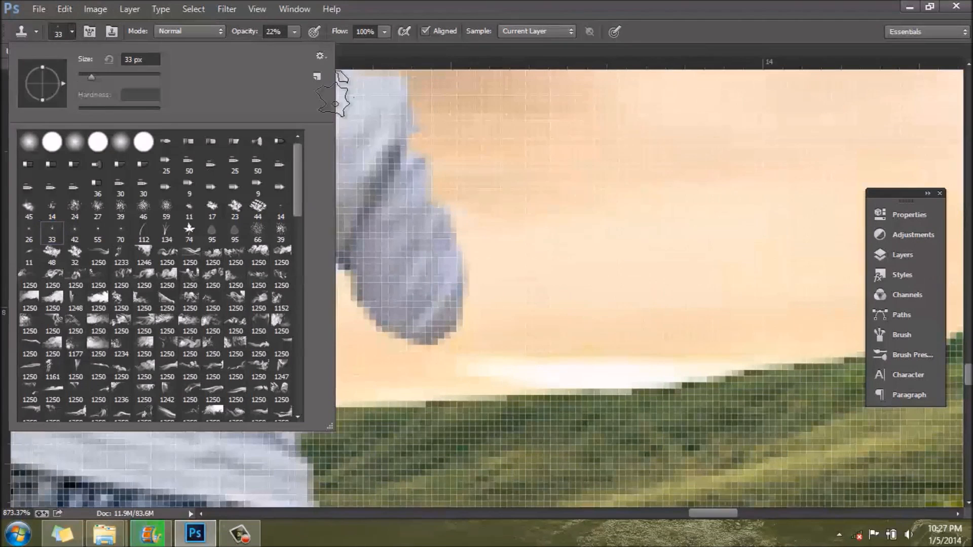
left_click(71, 30)
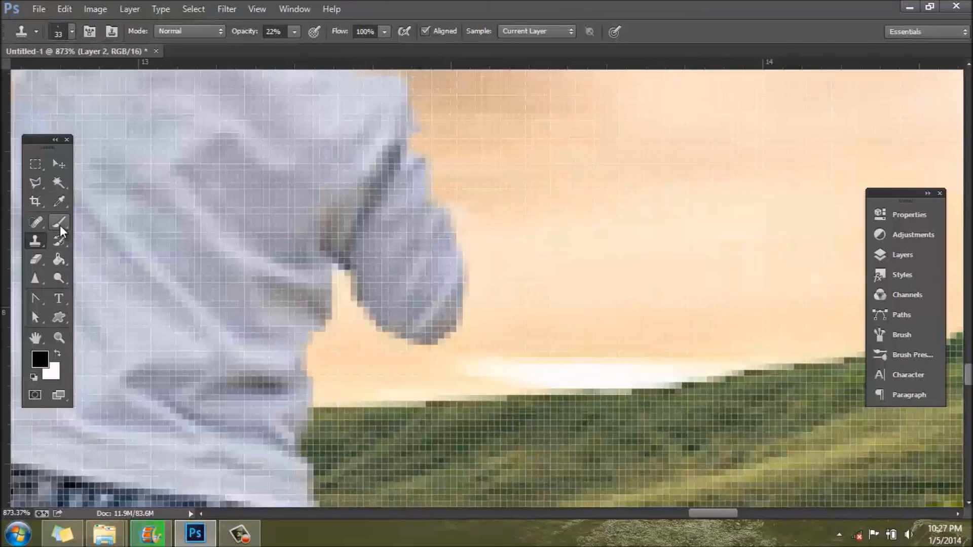
left_click(59, 225)
left_click(70, 34)
left_click_drag(81, 80, 78, 74)
left_click(70, 32)
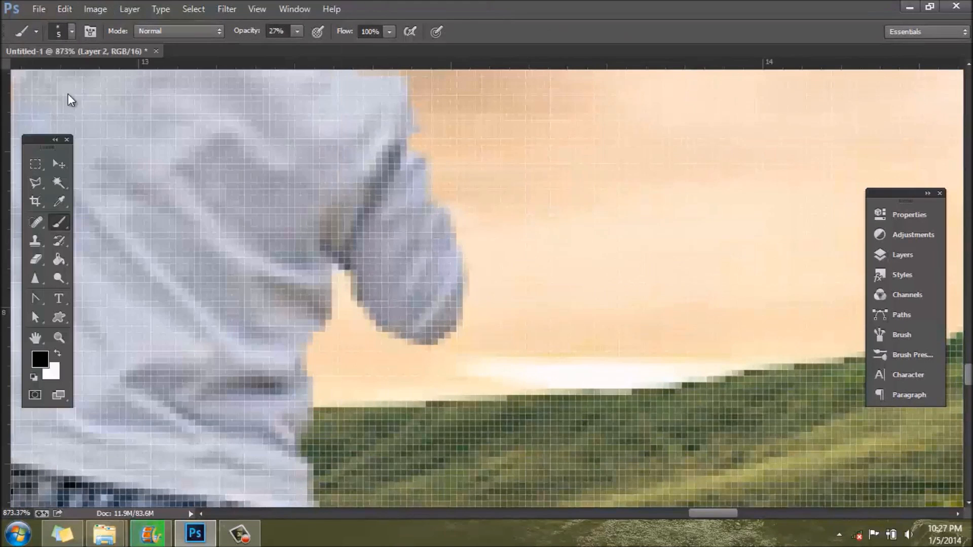
left_click(40, 359)
left_click(830, 286)
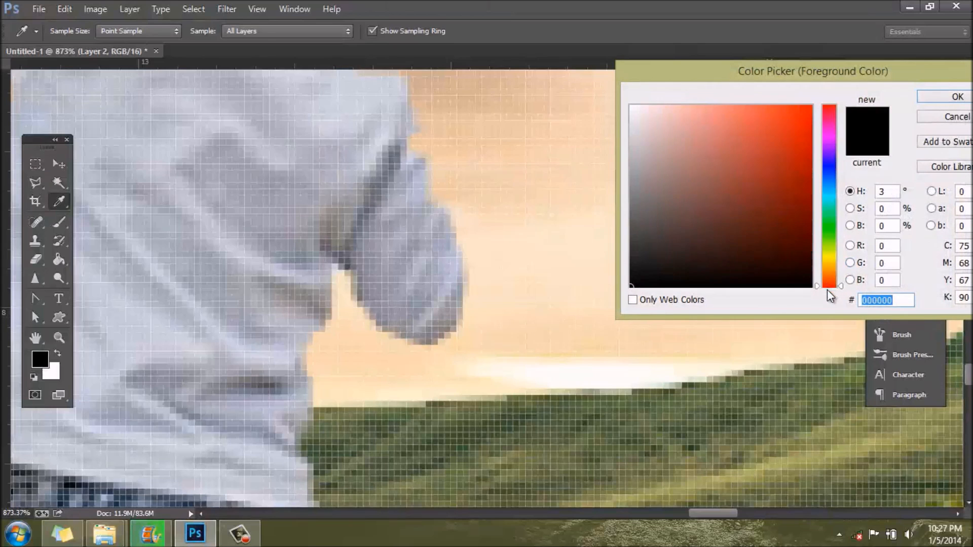
mouse_move(796, 222)
left_mouse_down()
mouse_move(814, 169)
mouse_move(819, 204)
mouse_move(811, 204)
left_mouse_up()
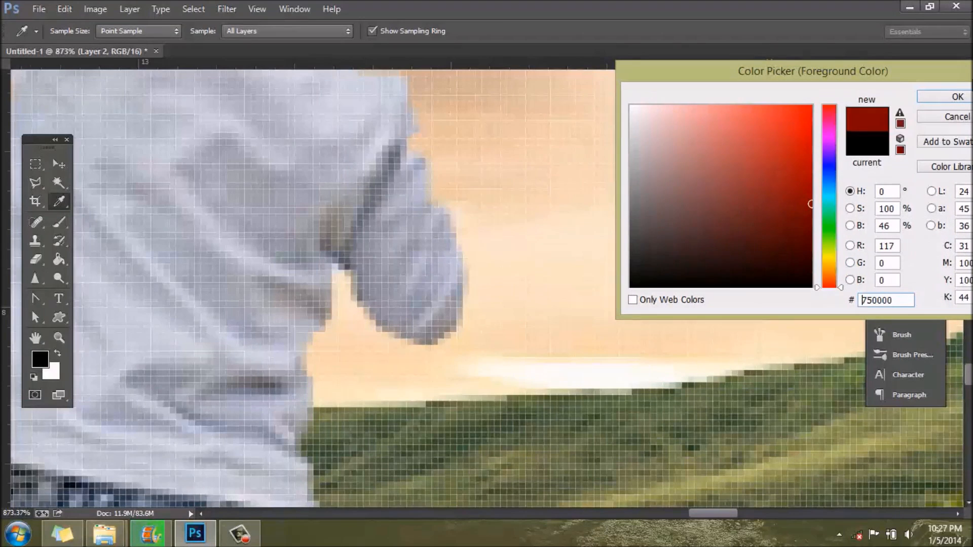
left_click(933, 97)
mouse_move(400, 304)
left_mouse_down()
mouse_move(427, 327)
mouse_move(425, 284)
mouse_move(439, 313)
mouse_move(444, 295)
mouse_move(446, 316)
mouse_move(457, 278)
mouse_move(432, 317)
mouse_move(378, 301)
mouse_move(388, 268)
mouse_move(418, 322)
mouse_move(424, 286)
mouse_move(440, 285)
mouse_move(449, 257)
mouse_move(427, 212)
mouse_move(401, 246)
mouse_move(412, 236)
mouse_move(413, 301)
mouse_move(456, 302)
mouse_move(415, 328)
left_mouse_up()
Step: Choose a darker red as the foreground color and deepen the painted area at the sleeve's end
left_click(40, 359)
left_click(812, 242)
left_click(958, 97)
mouse_move(413, 322)
left_mouse_down()
mouse_move(441, 325)
mouse_move(431, 314)
mouse_move(443, 313)
mouse_move(415, 325)
mouse_move(422, 308)
mouse_move(446, 318)
mouse_move(419, 318)
left_mouse_up()
scroll(595, 345, "down", 2)
scroll(592, 347, "down", 10)
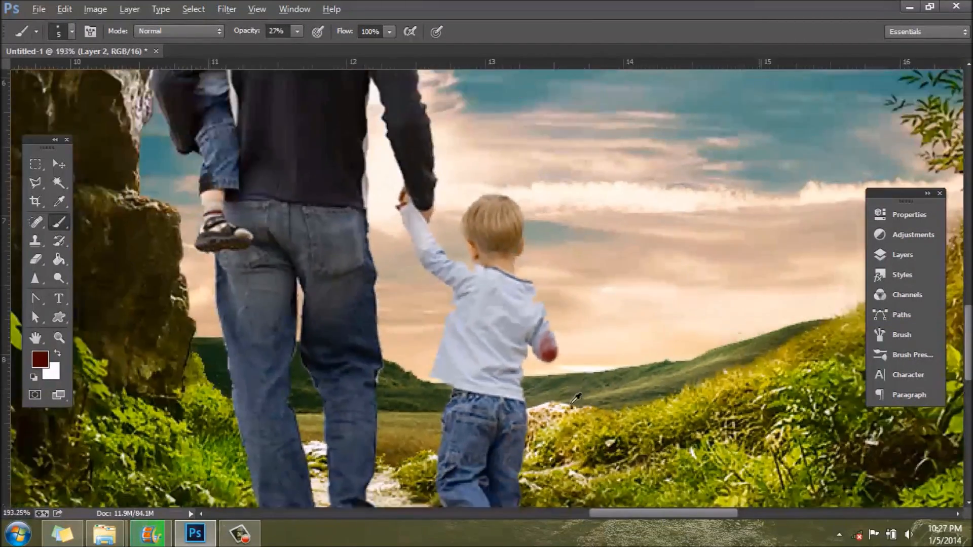
scroll(593, 439, "up", 6)
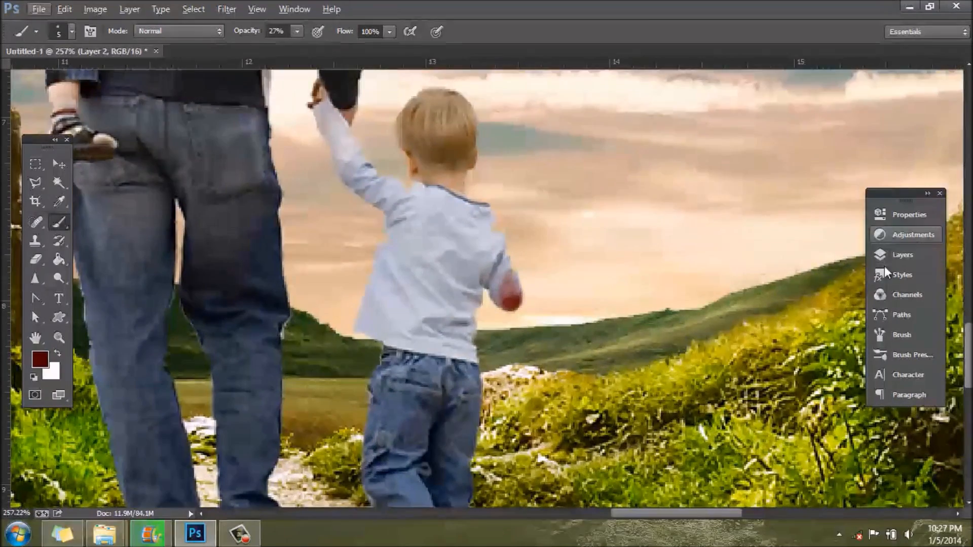
Step: Set the blend mode of the painted Layer 2 to Multiply
left_click(904, 255)
left_click(717, 237)
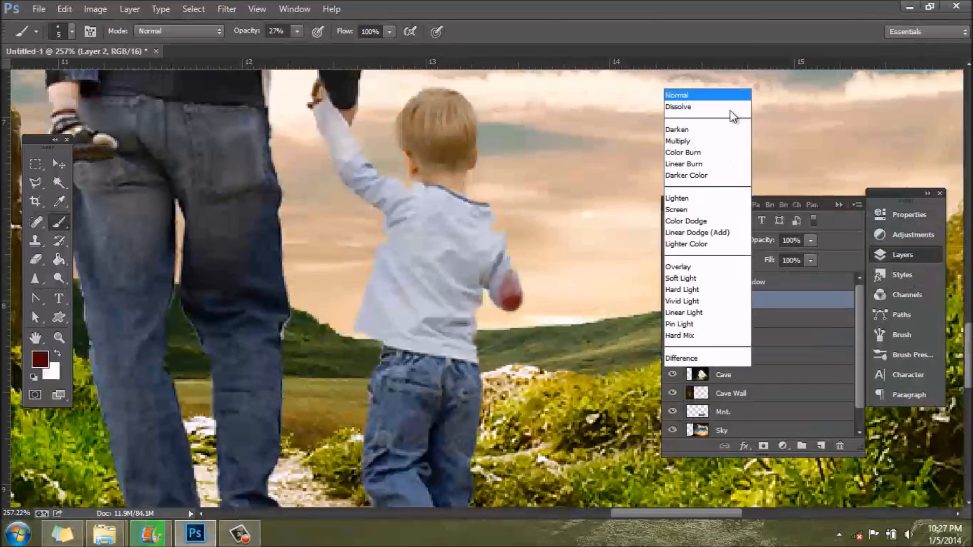
left_click(702, 9)
key("Down")
key("Down")
key("Down")
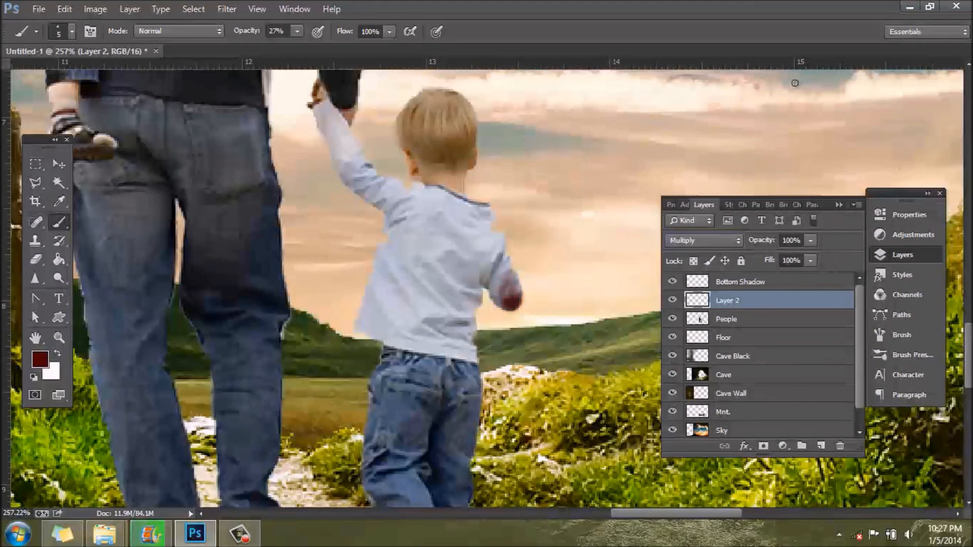
key("Up")
Step: Rename Layer 2 as Blood
right_click(737, 303)
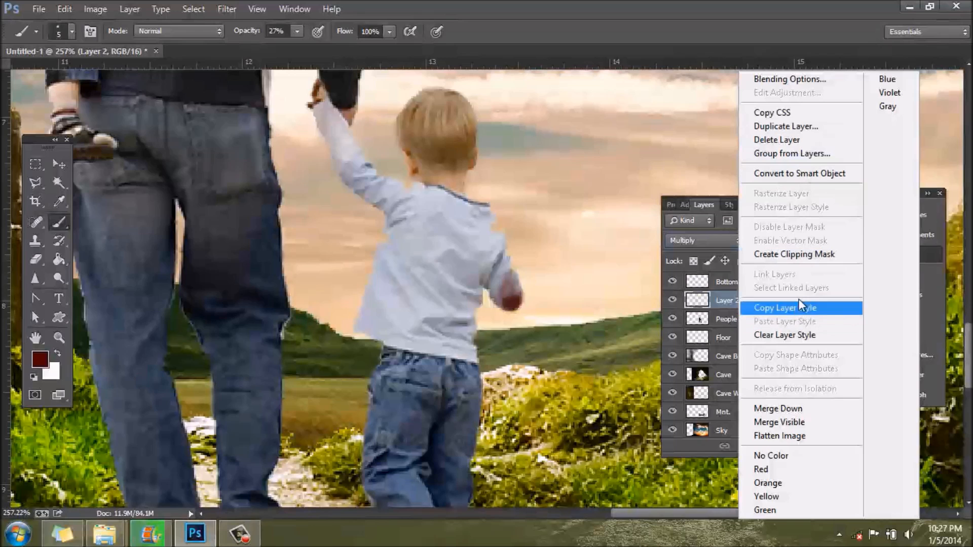
left_click(718, 299)
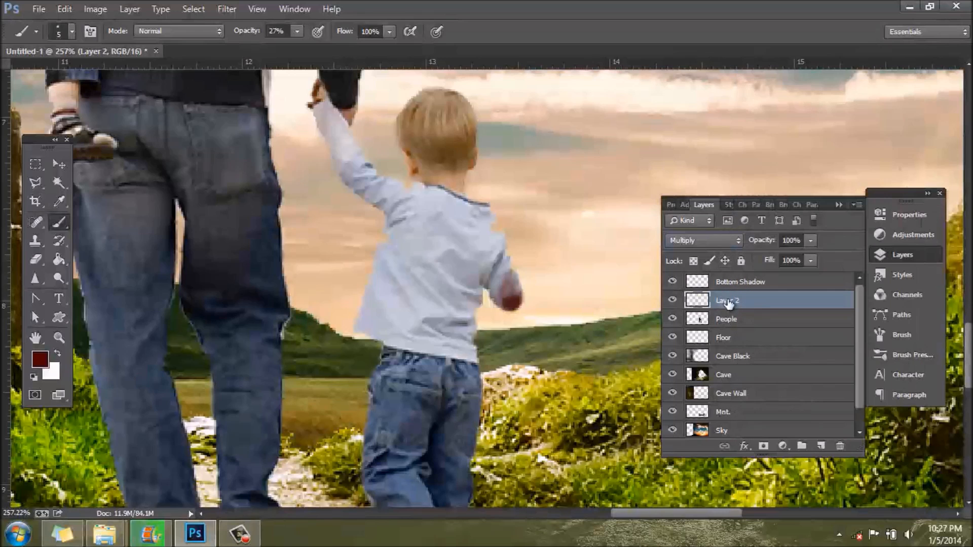
double_click(733, 302)
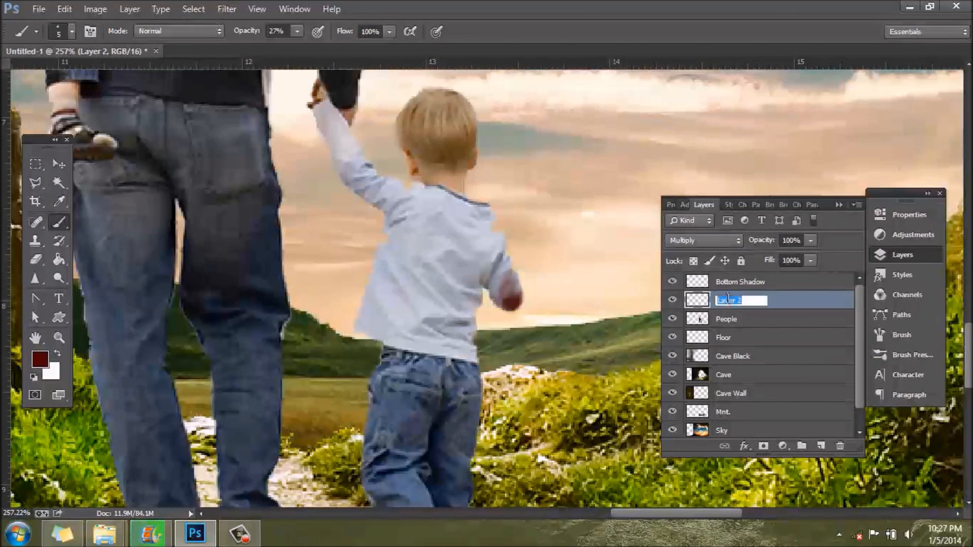
type("Blood")
key("Return")
Step: Apply a Sharpen filter to the Blood layer and repeat the same filter twice
left_click(229, 9)
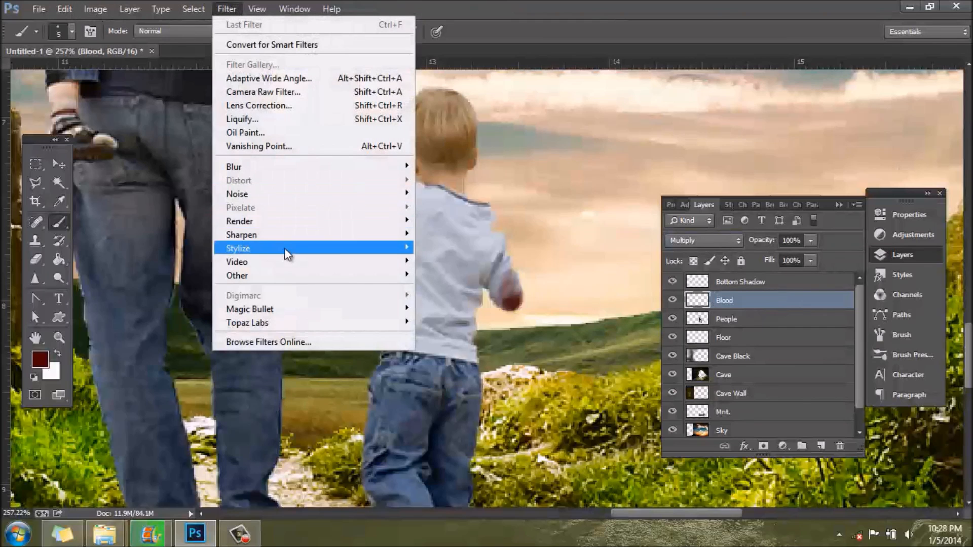
mouse_move(286, 235)
left_click(480, 249)
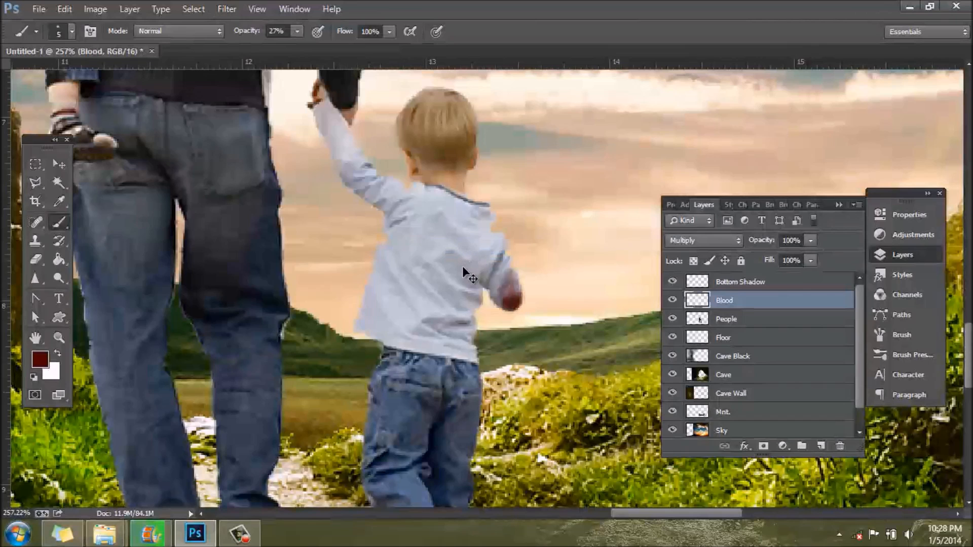
key("ctrl+f")
key("ctrl+f")
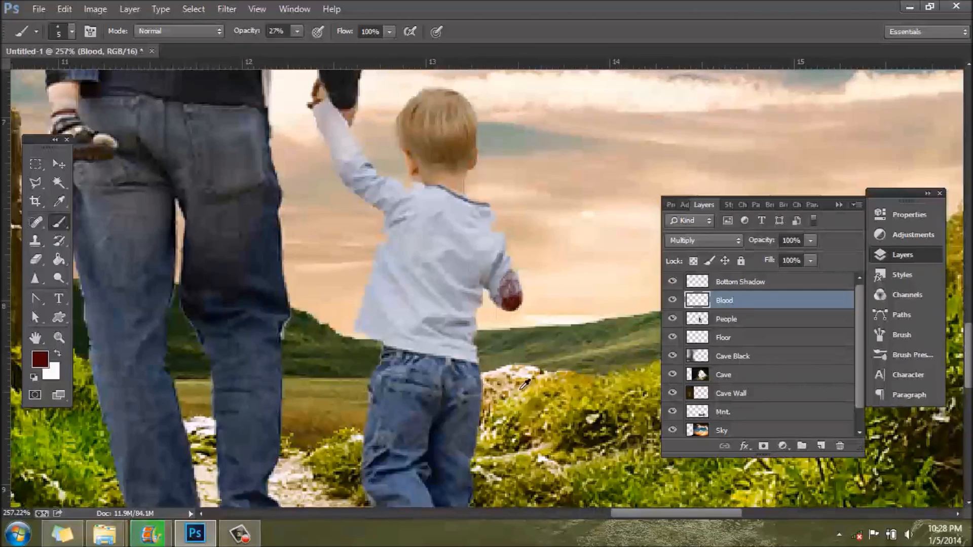
Step: Load the Blood layer's pixels as a selection and add a Vibrance adjustment masked to them, lowering the vibrance
key("ctrl+0")
scroll(524, 389, "up", 4)
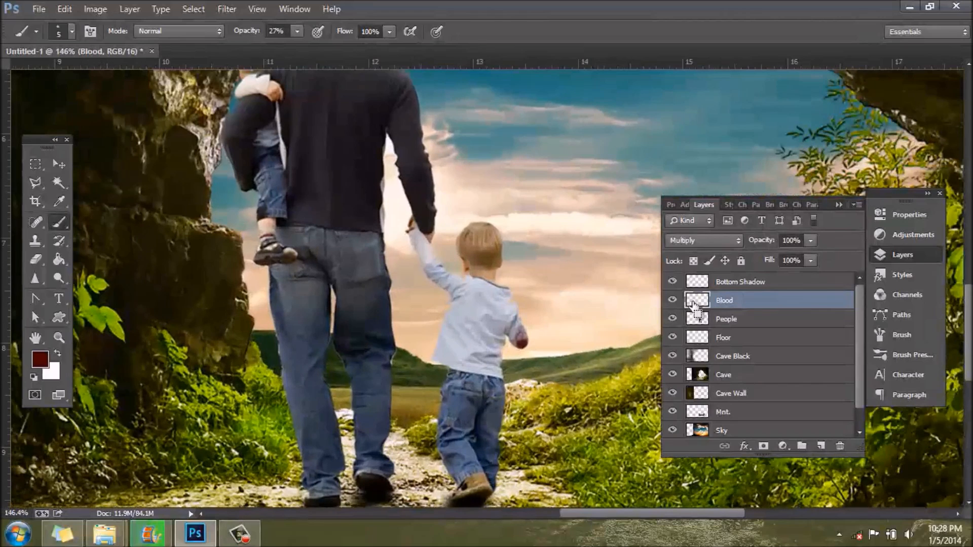
left_click(919, 236)
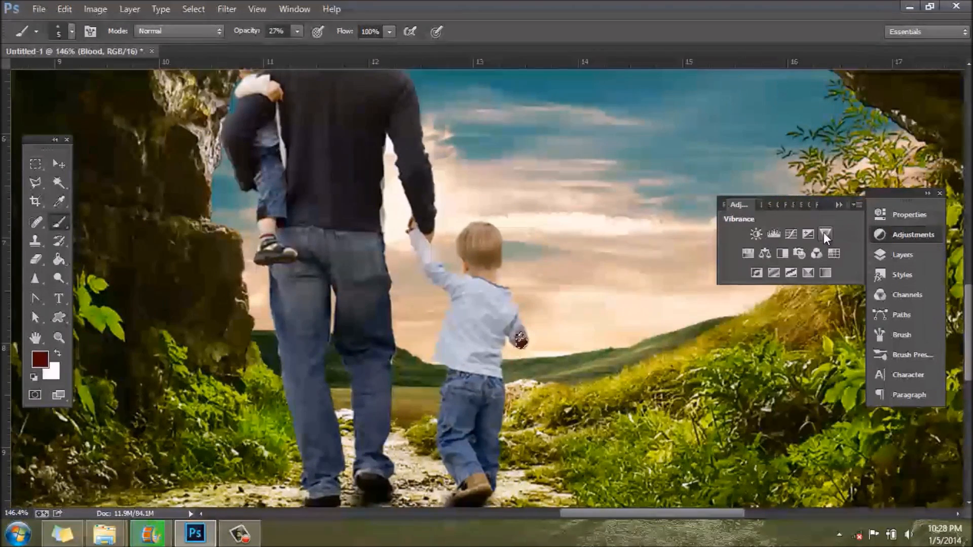
left_click(749, 252)
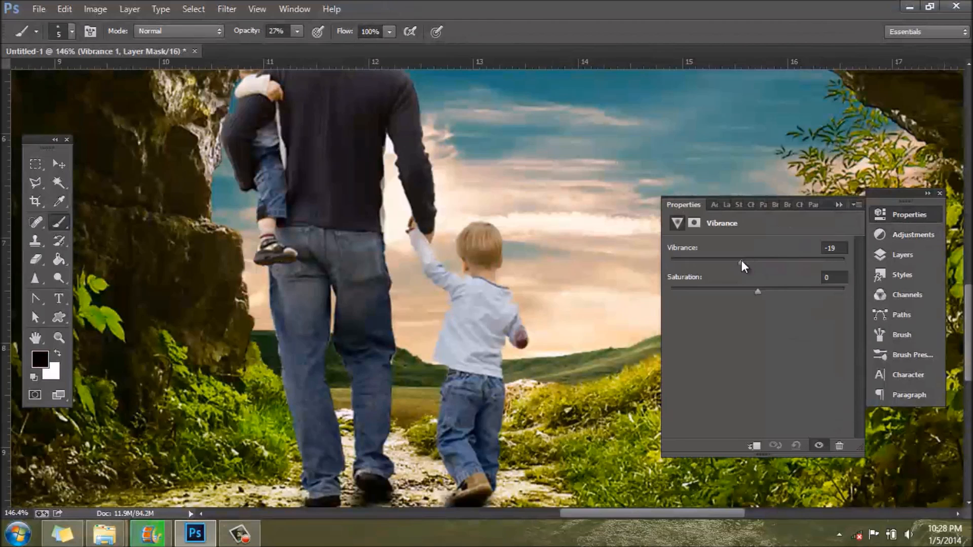
left_click(919, 219)
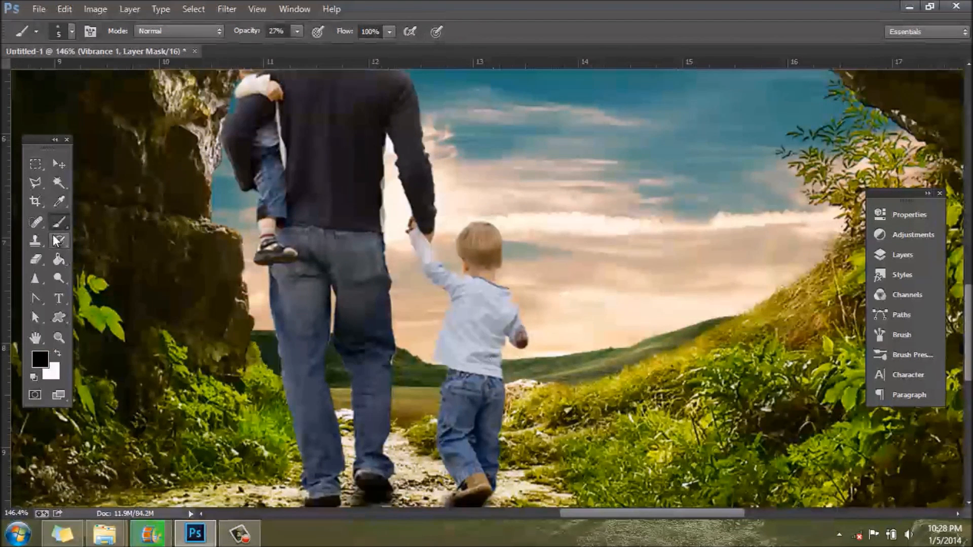
Step: Merge the Vibrance adjustment with the Blood layer and name the merged layer Blood
left_click(904, 255)
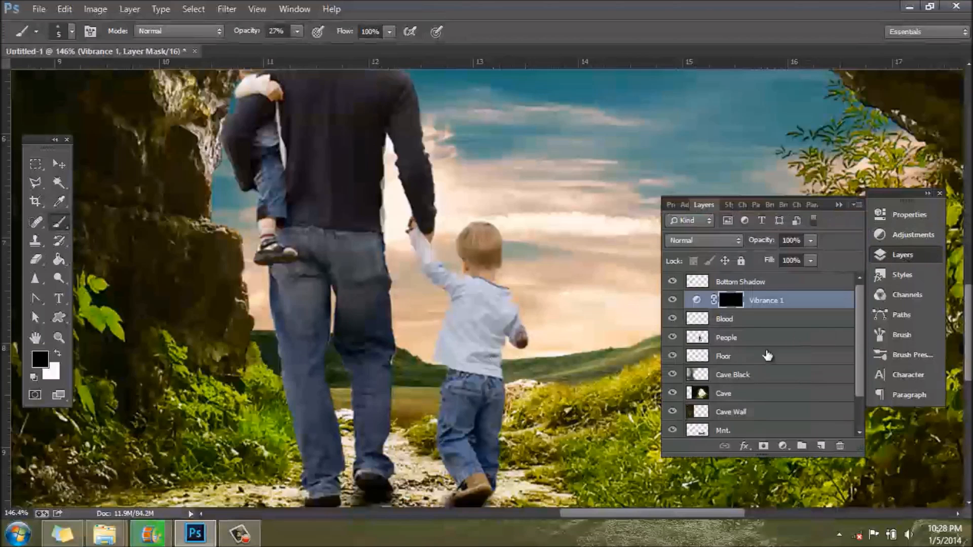
left_click(746, 324, "shift")
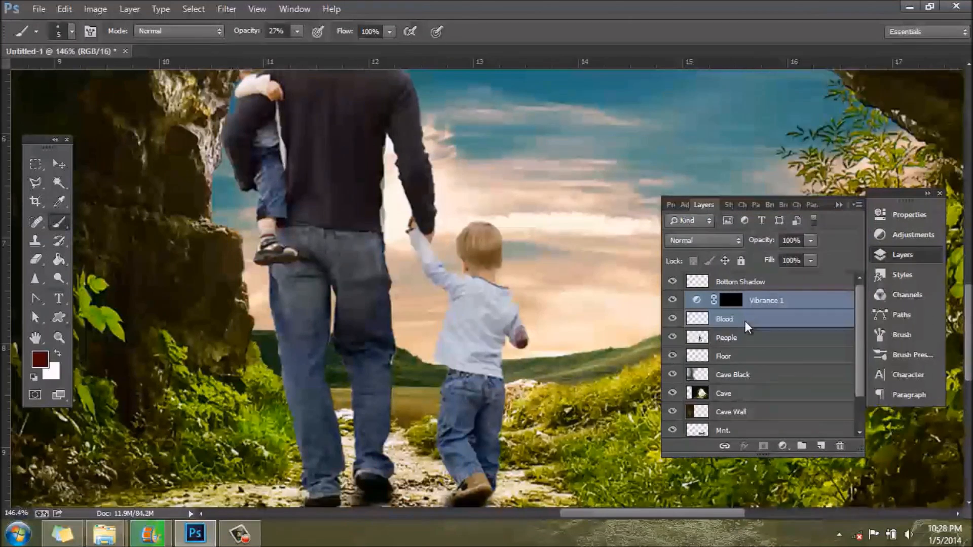
right_click(745, 321)
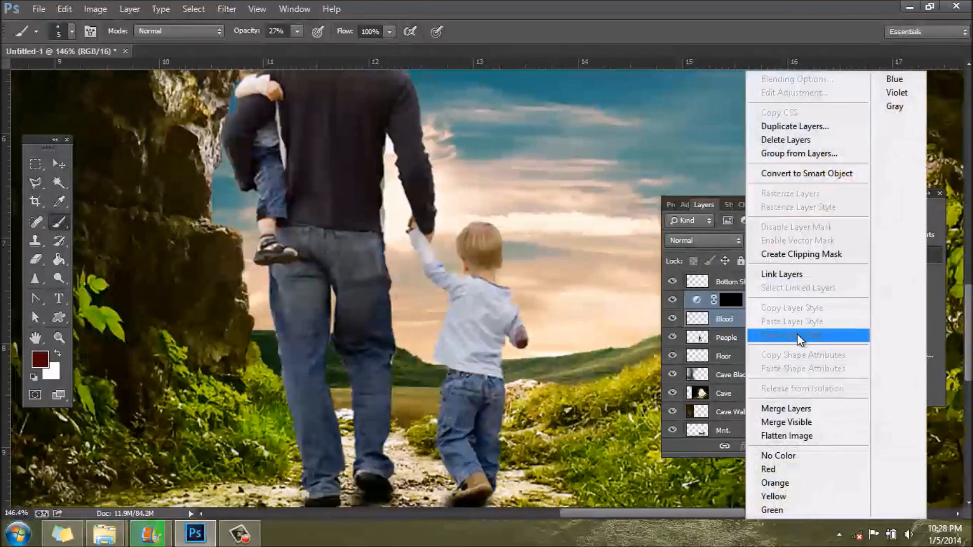
left_click(811, 411)
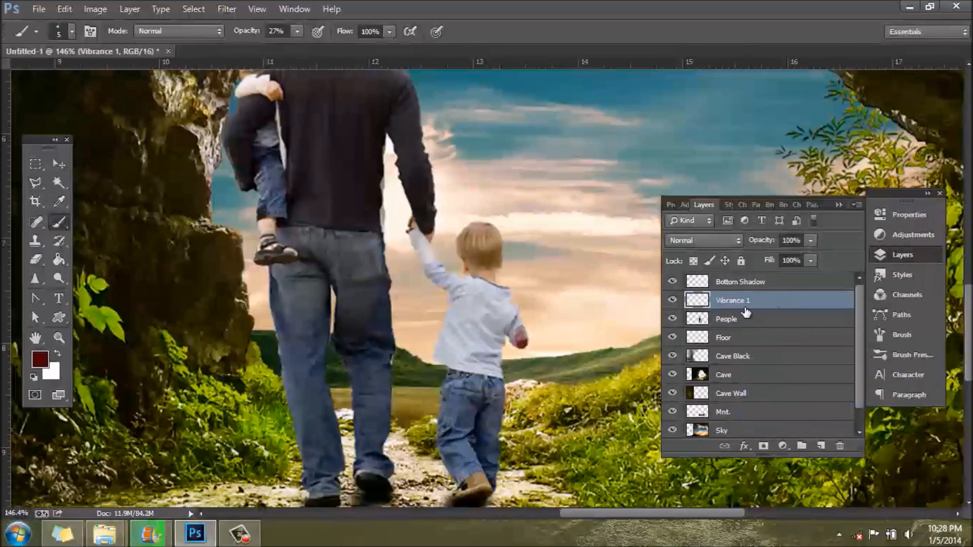
double_click(732, 300)
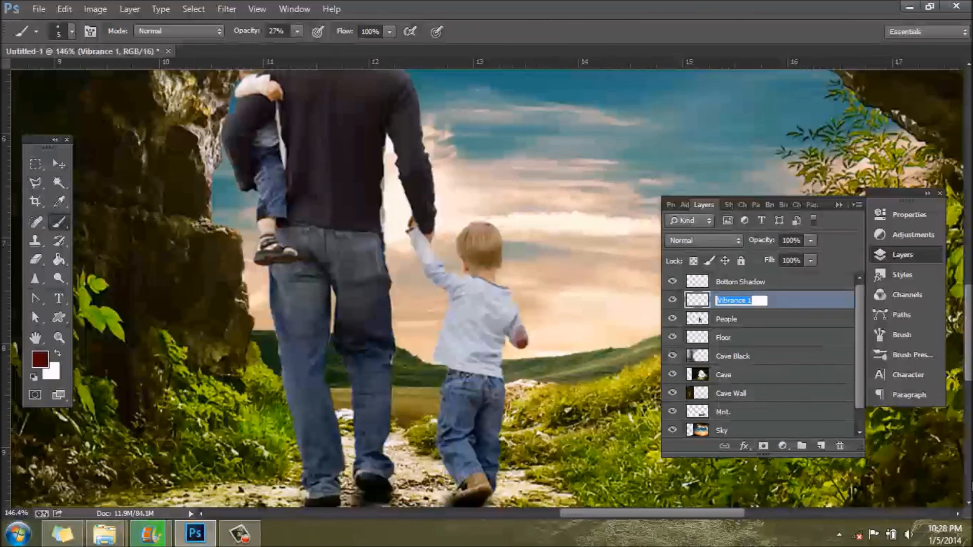
type("Blood")
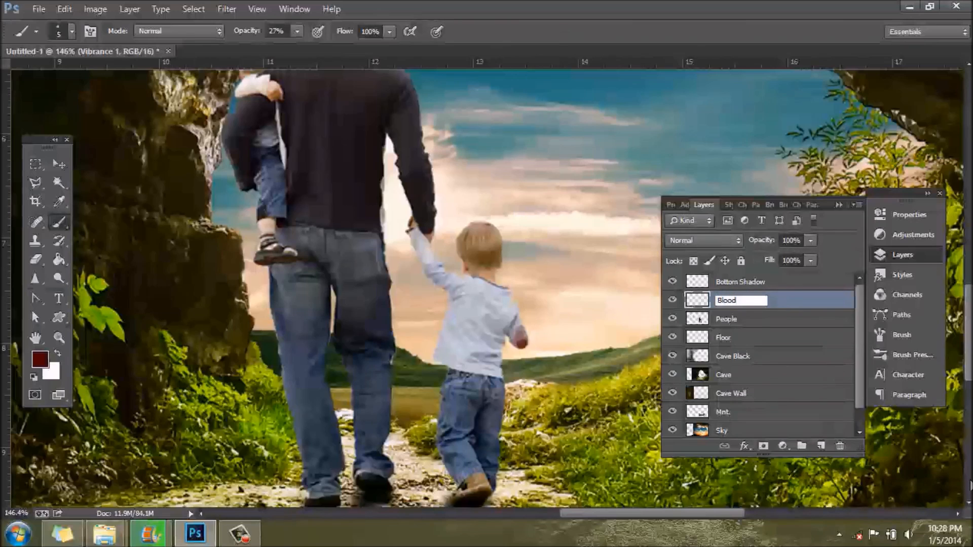
key("Return")
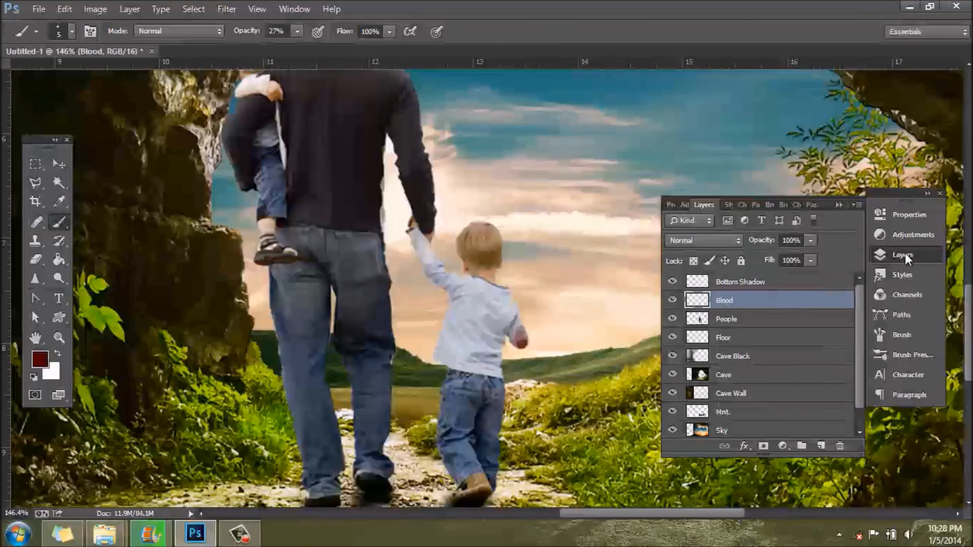
Step: Merge the Blood layer with the People layer and name the merged layer People
left_click(905, 258)
scroll(708, 390, "down", 5)
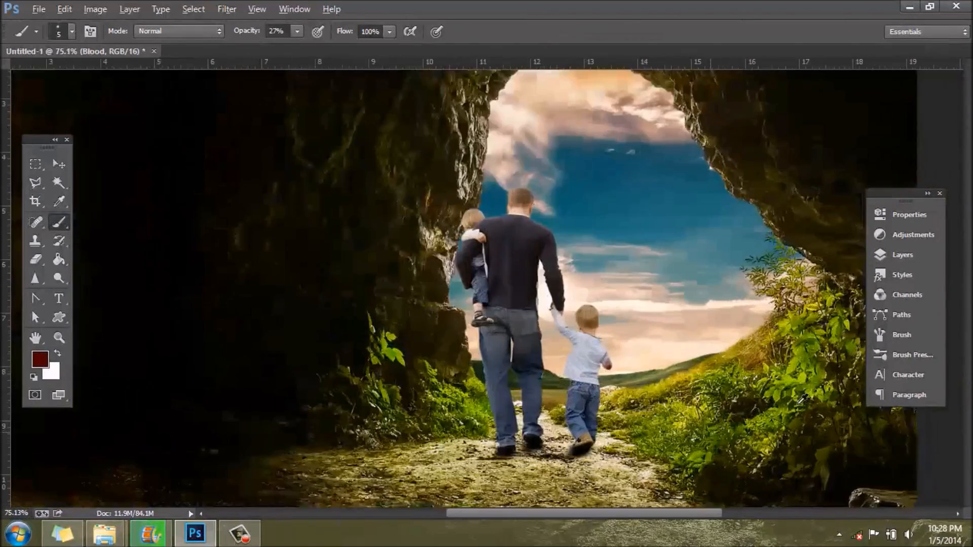
left_click(907, 259)
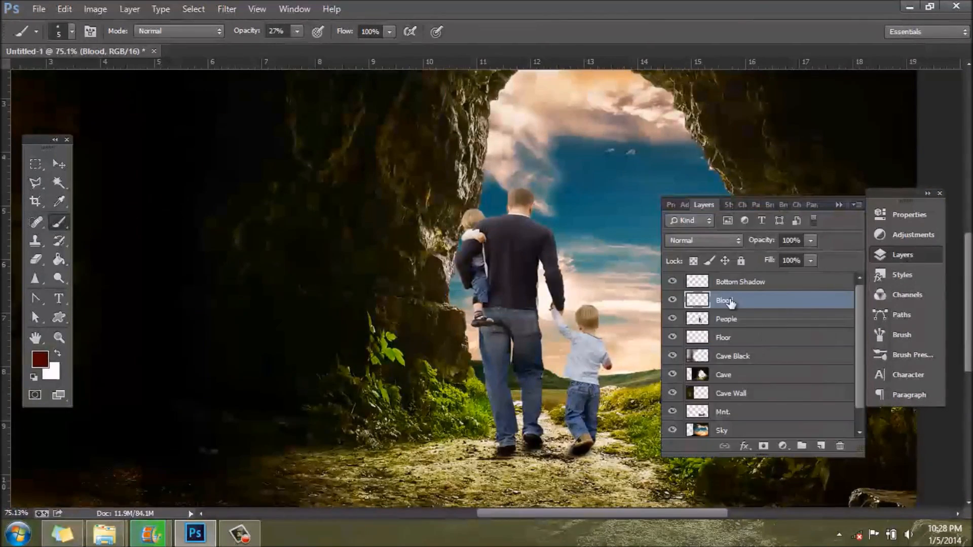
left_click(749, 318, "shift")
right_click(750, 319)
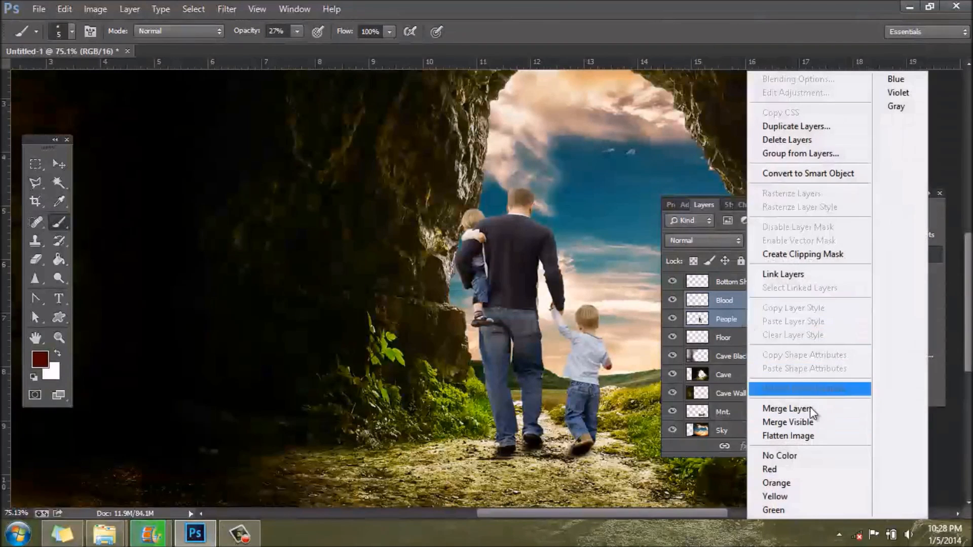
left_click(783, 409)
double_click(725, 301)
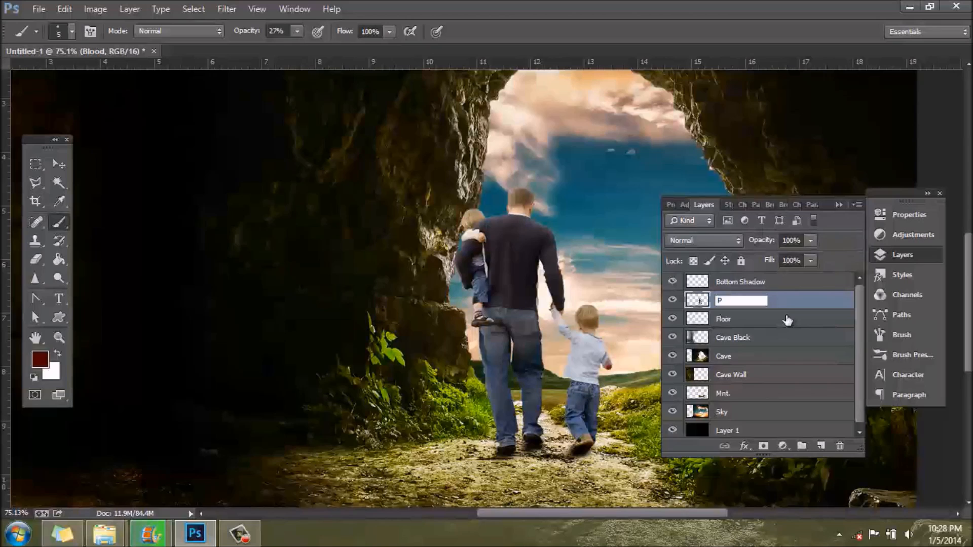
type("People")
key("Return")
Step: Duplicate the People layer within the same document under the name People copy
right_click(774, 303)
left_click(831, 126)
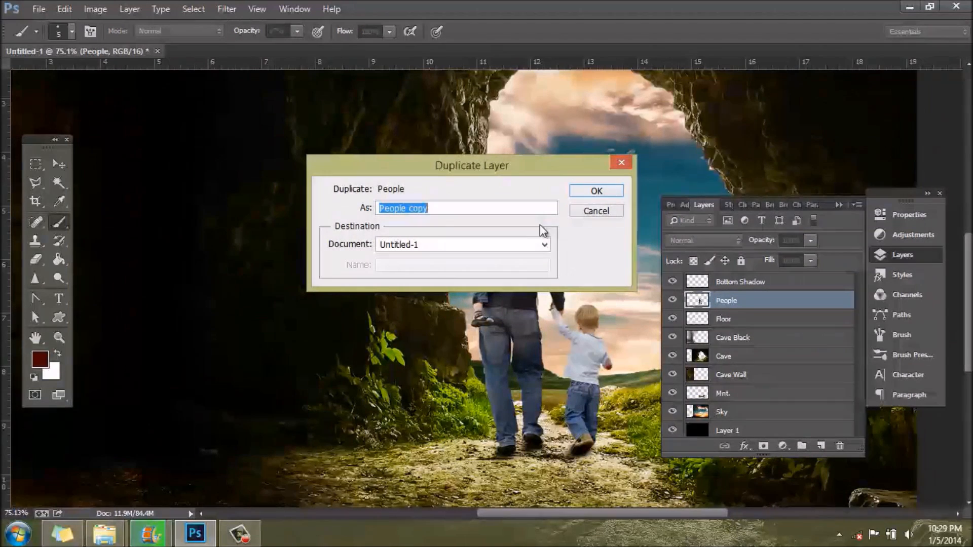
left_click(596, 192)
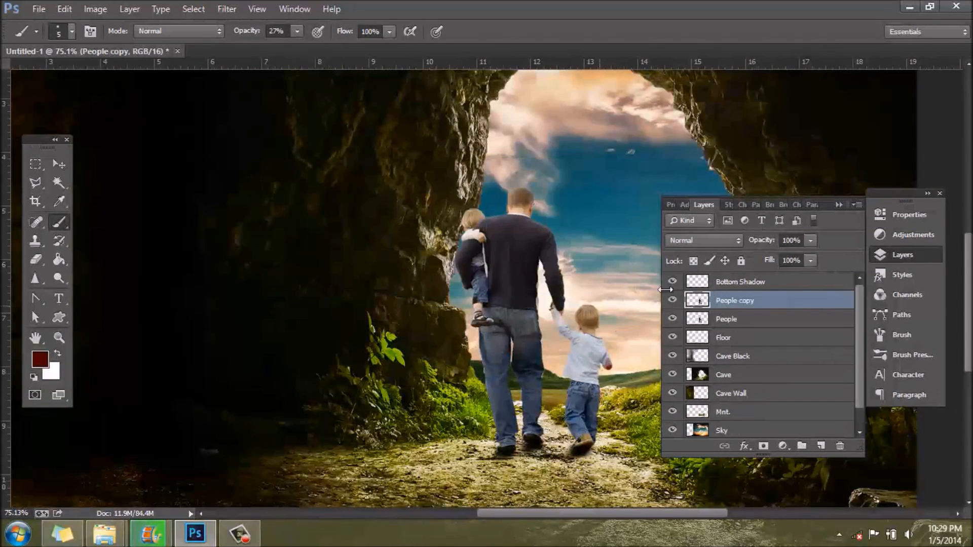
Step: Add a black (#000000) Color Overlay to the People copy layer in Normal mode at 100% opacity
double_click(806, 300)
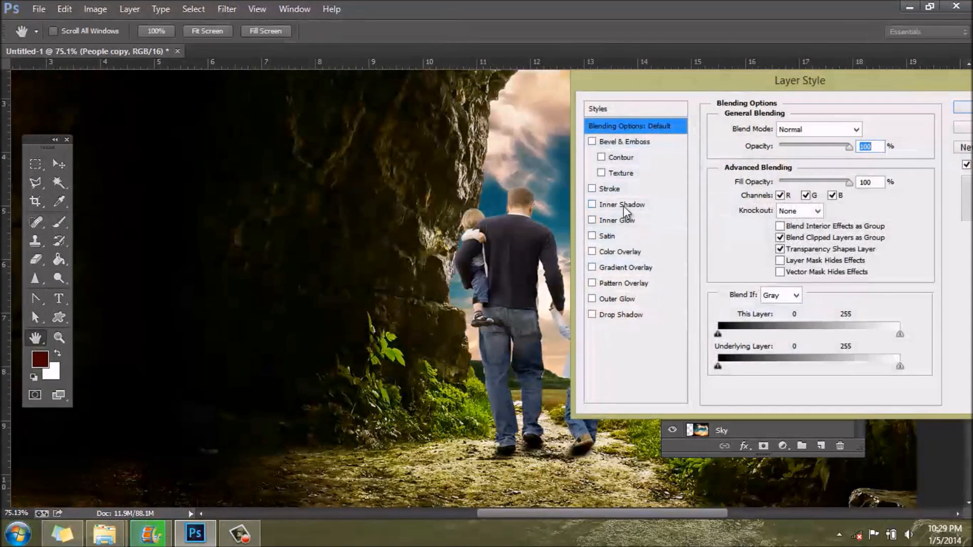
left_click(592, 252)
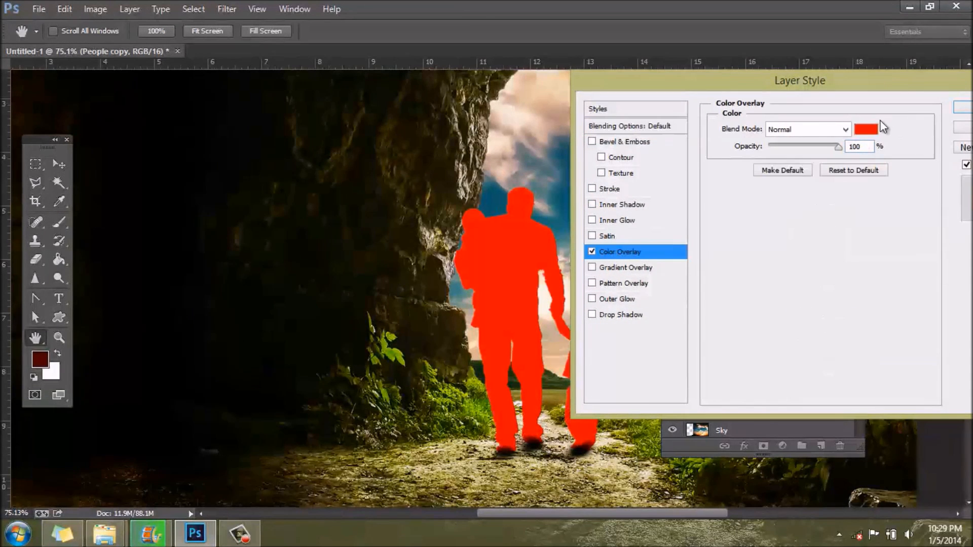
left_click(870, 130)
type("000000")
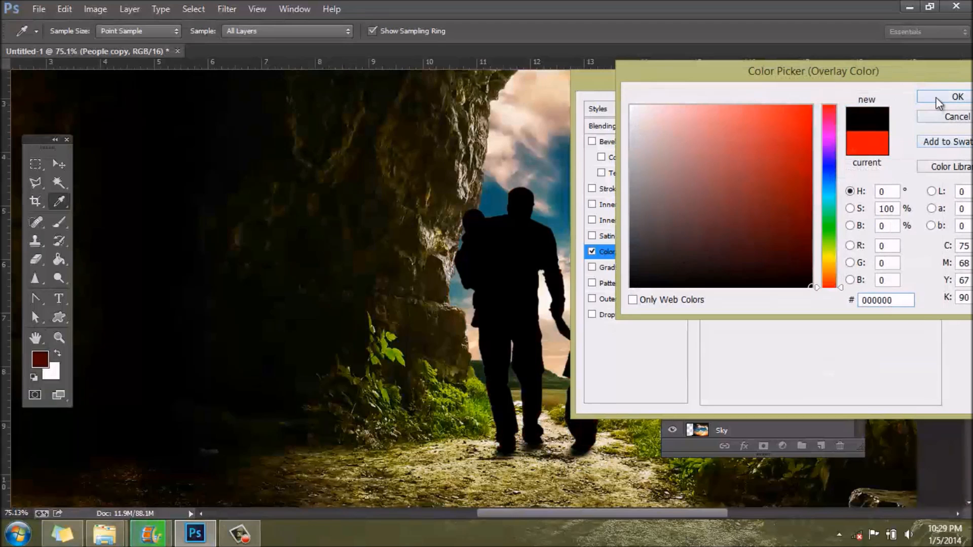
left_click(937, 99)
Step: Add an Outer Glow to the People copy layer with Normal blend mode and black (#000000) as its color
left_click(591, 299)
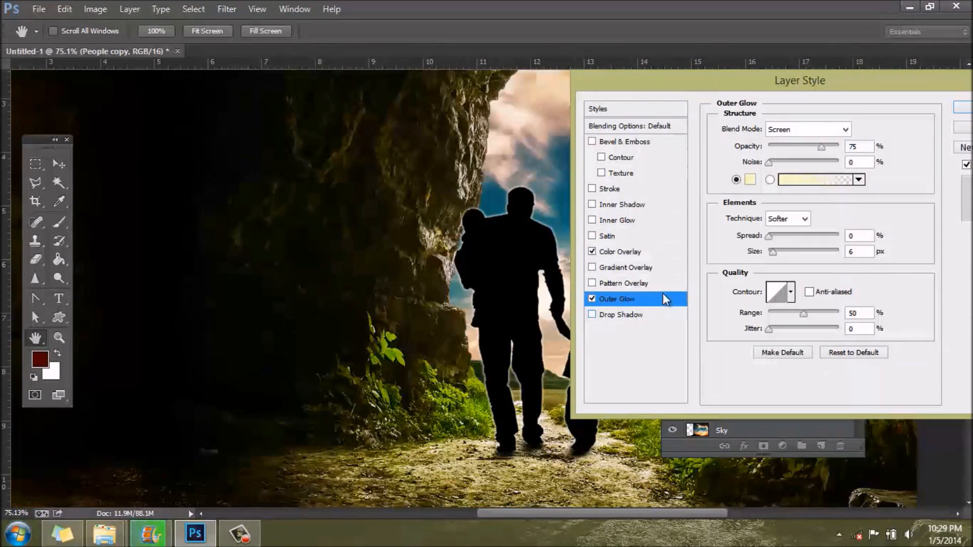
left_click(831, 130)
left_click(793, 147)
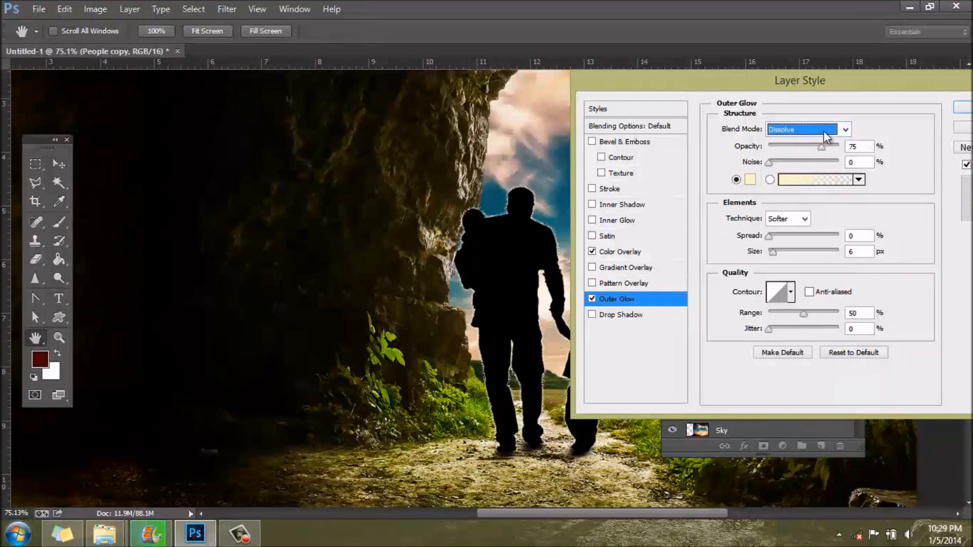
left_click(822, 130)
left_click(795, 144)
left_click(750, 180)
left_click(810, 286)
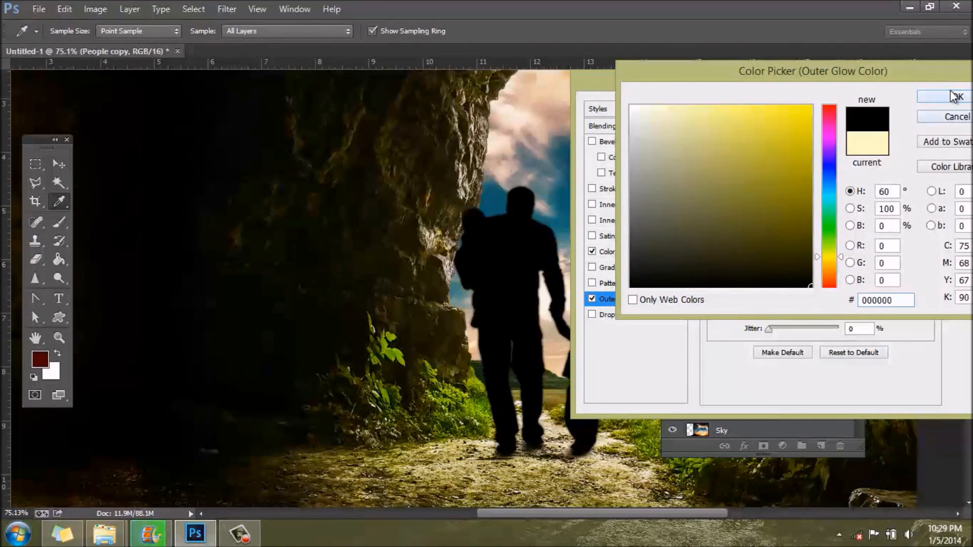
left_click(955, 96)
left_click(963, 108)
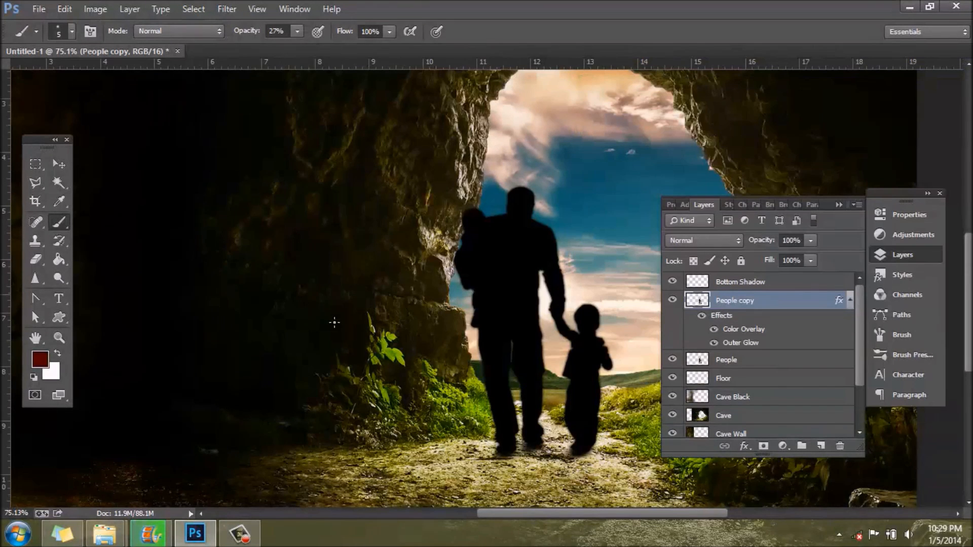
Step: Rasterize the layer style of the People copy layer
right_click(718, 309)
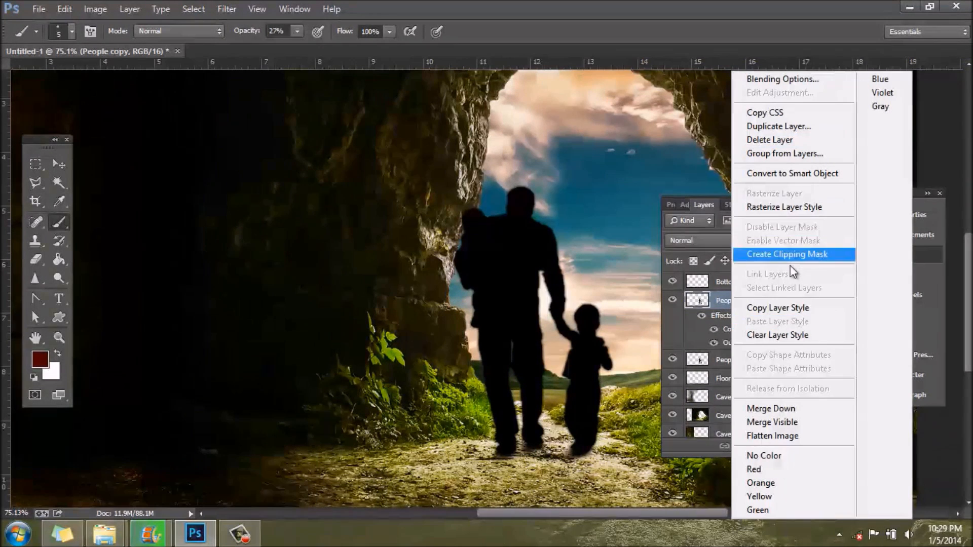
left_click(791, 209)
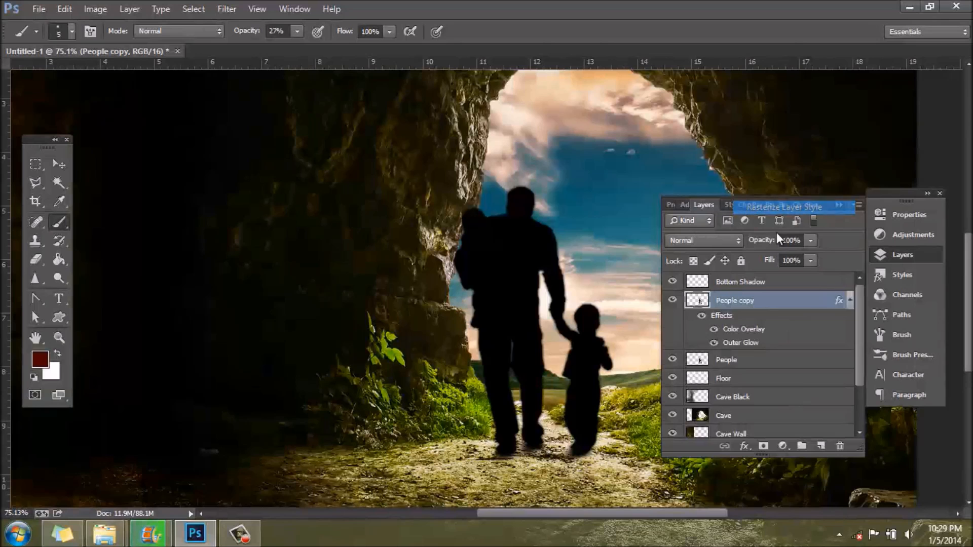
Step: Transform the black silhouette: flip it vertically, flatten it to about 26% height and skew it about -61° across the cave floor
key("ctrl+t")
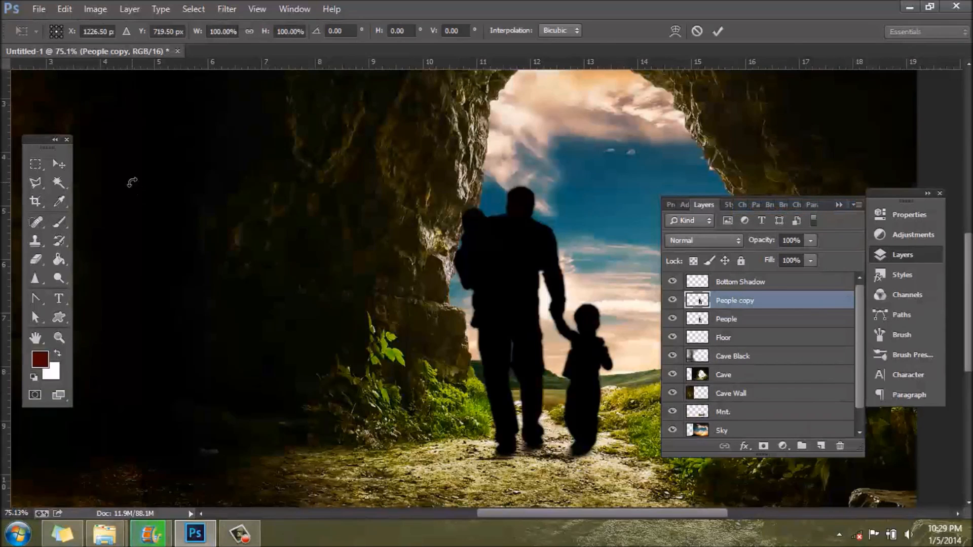
left_click(917, 254)
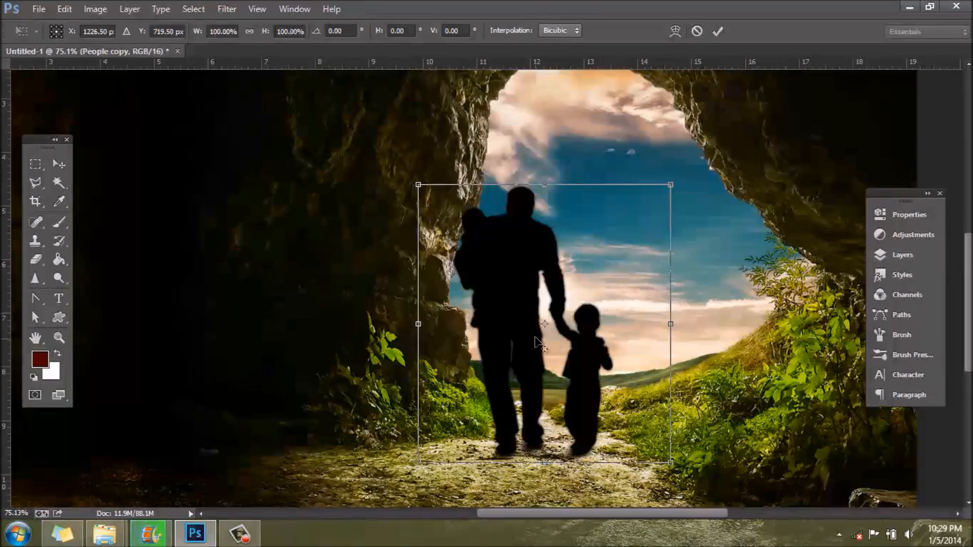
scroll(536, 338, "down", 6)
scroll(767, 454, "up", 4)
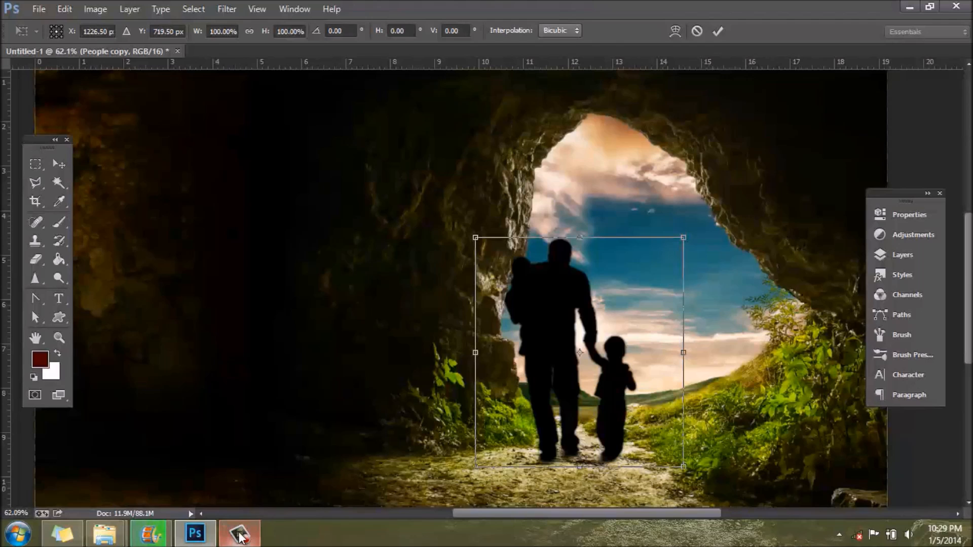
mouse_move(239, 534)
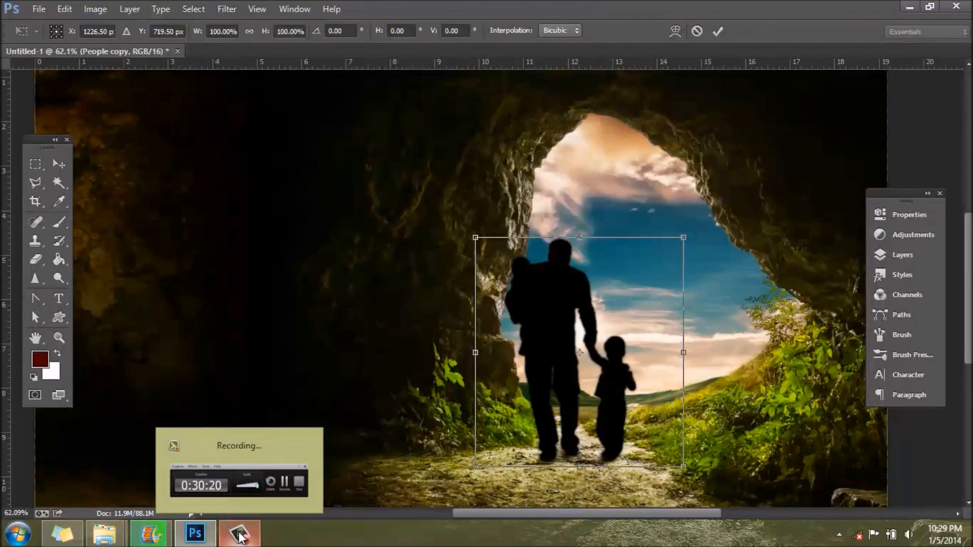
left_click(240, 534)
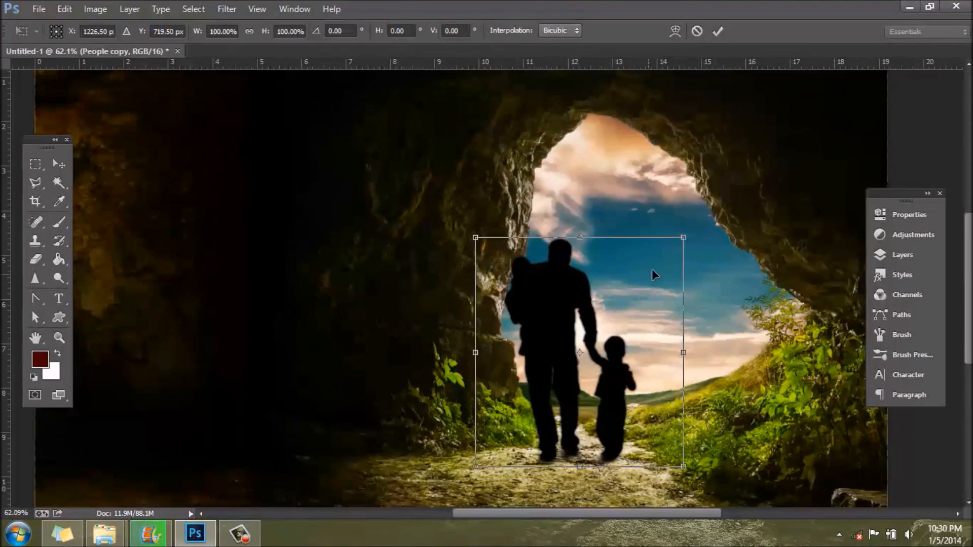
left_click_drag(564, 312, 483, 514)
scroll(515, 422, "down", 5)
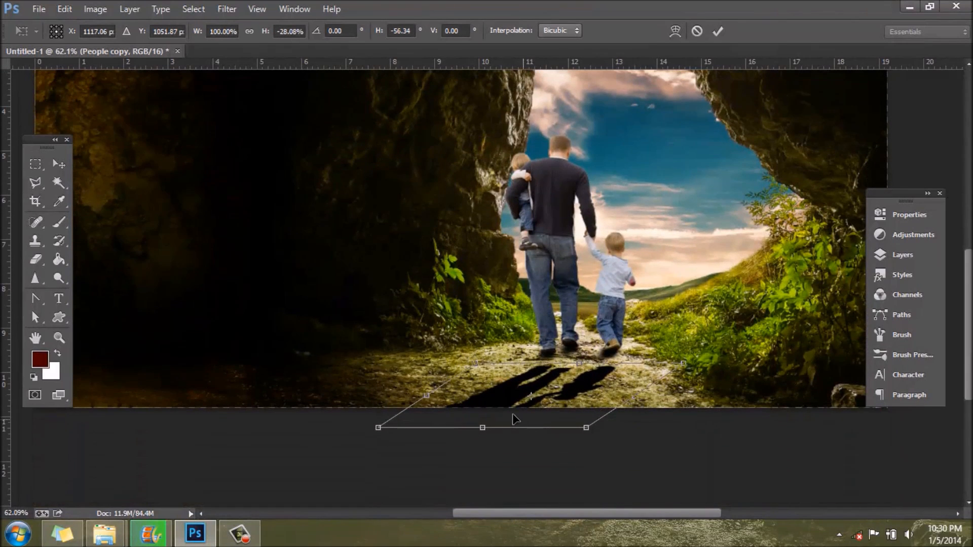
left_click_drag(481, 430, 469, 426)
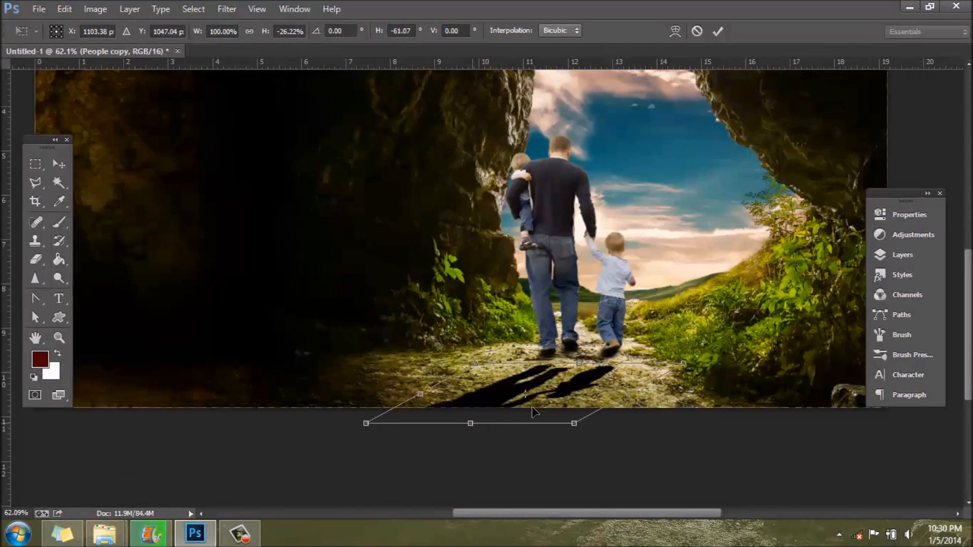
Step: Distort the silhouette to about 125% width and 36% height, aligning its feet with those of the man and boy
left_click_drag(685, 363, 711, 345)
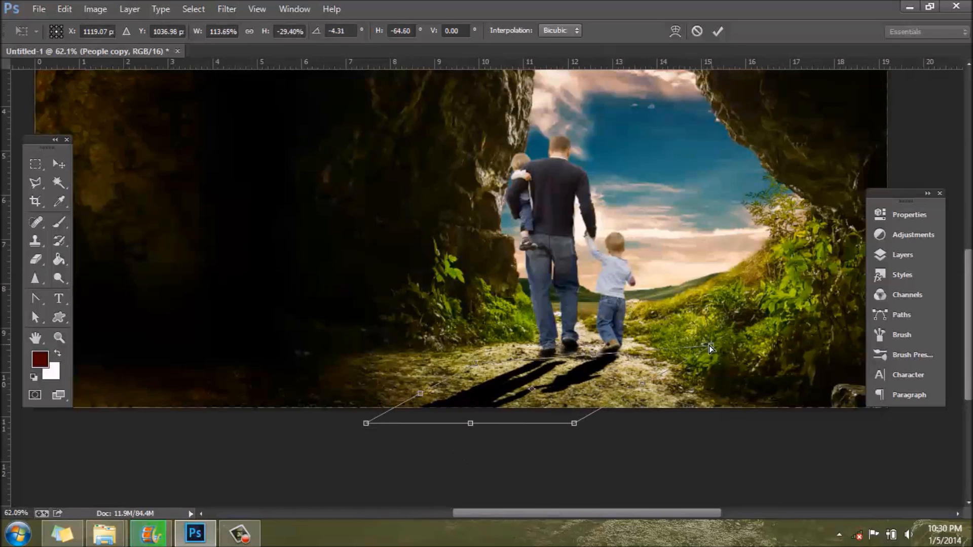
left_click_drag(475, 363, 450, 341)
mouse_move(578, 393)
left_mouse_down()
mouse_move(566, 414)
mouse_move(589, 400)
left_mouse_up()
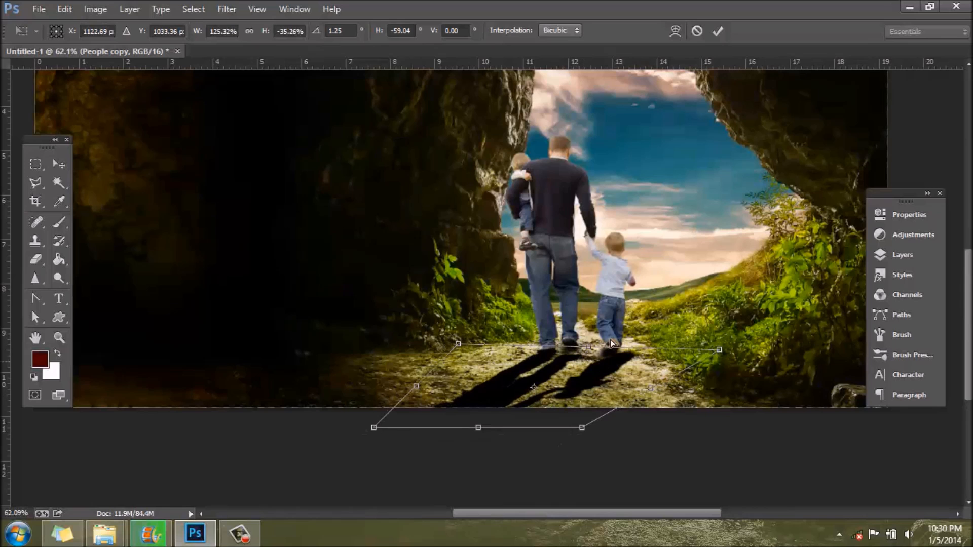
left_click_drag(591, 348, 590, 344)
left_click_drag(457, 341, 457, 347)
left_click_drag(585, 385, 589, 383)
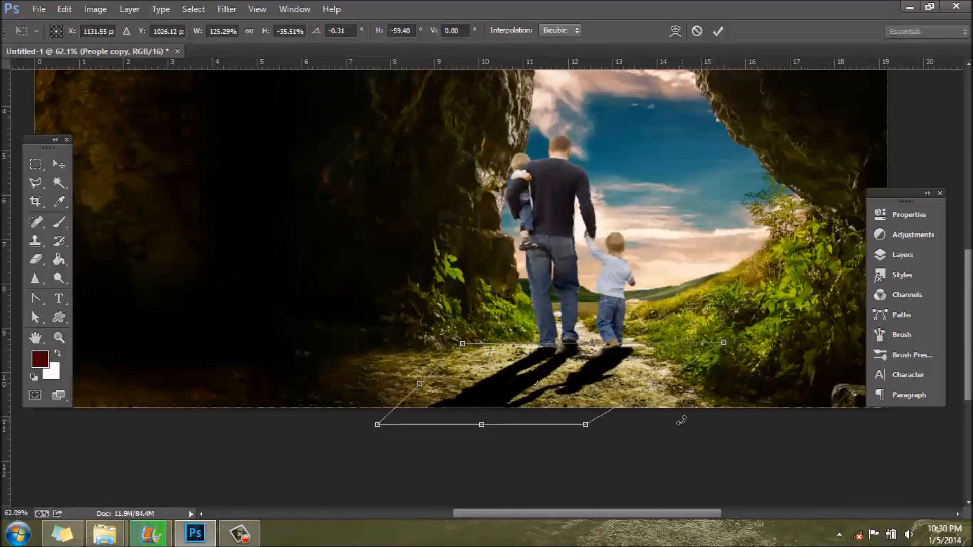
Step: Narrow the shadow's foot edge to about 107% width, raise its far outer corner slightly and apply the transform
left_click_drag(719, 343, 701, 345)
left_click_drag(458, 345, 475, 346)
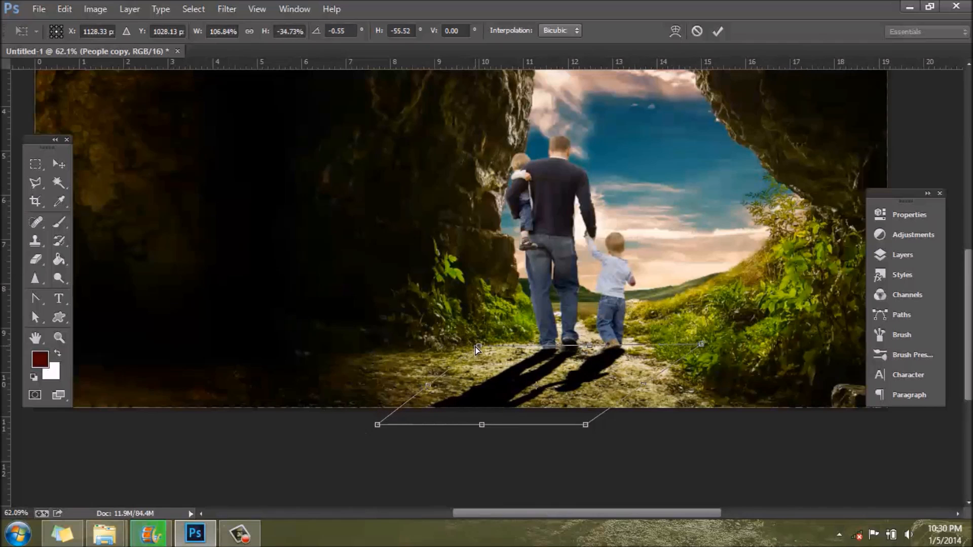
left_click_drag(381, 427, 374, 415)
key("Return")
key("b")
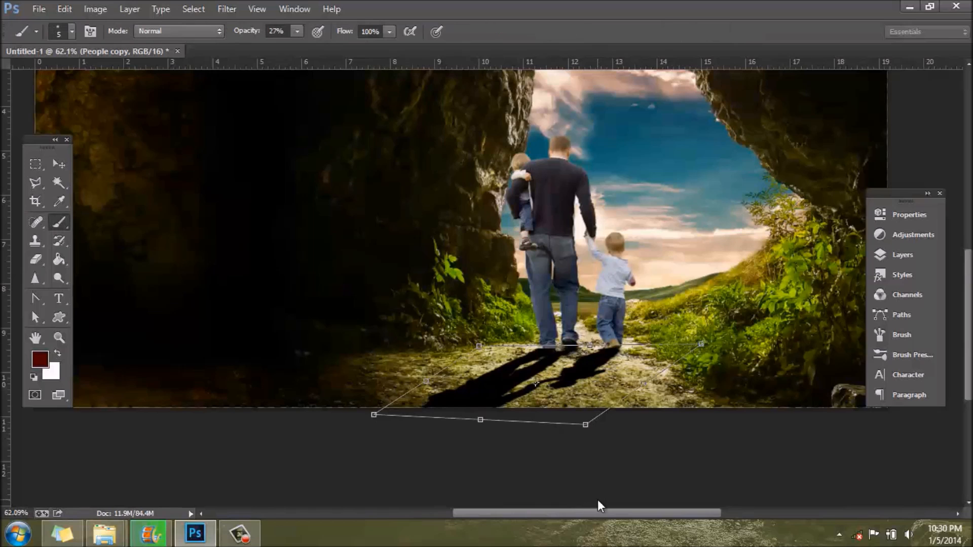
Step: Rename the People copy layer as Shadow and move it below the People layer
left_click(910, 252)
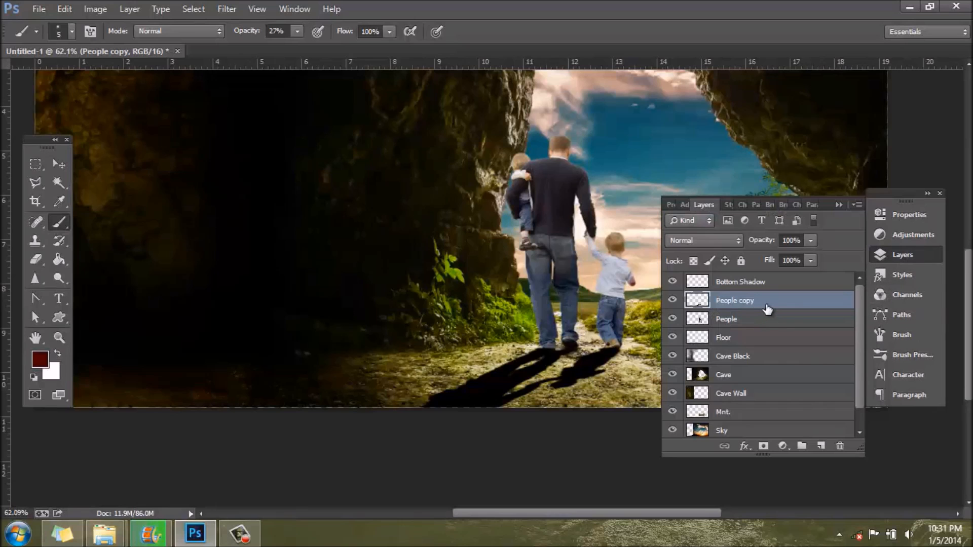
double_click(742, 301)
type("Shadow")
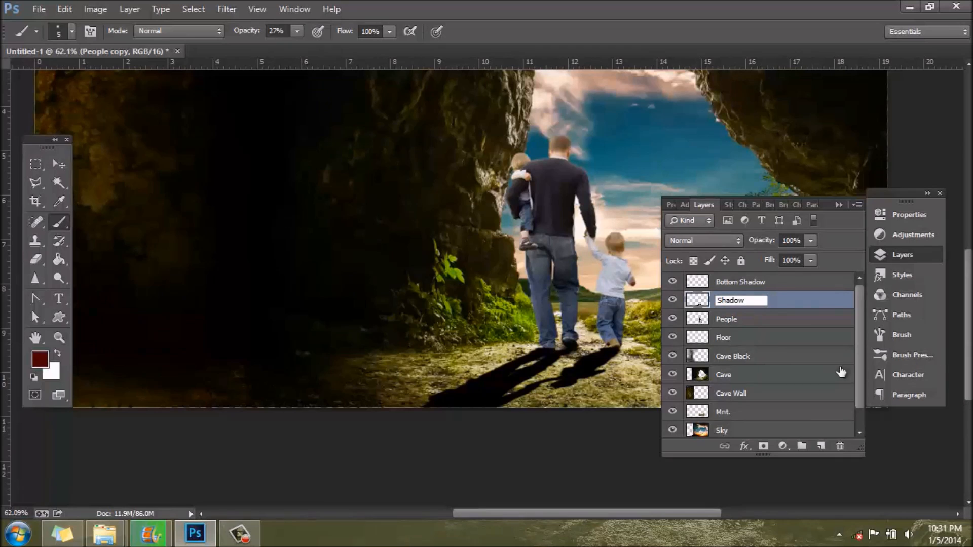
key("Return")
left_click_drag(770, 308, 772, 328)
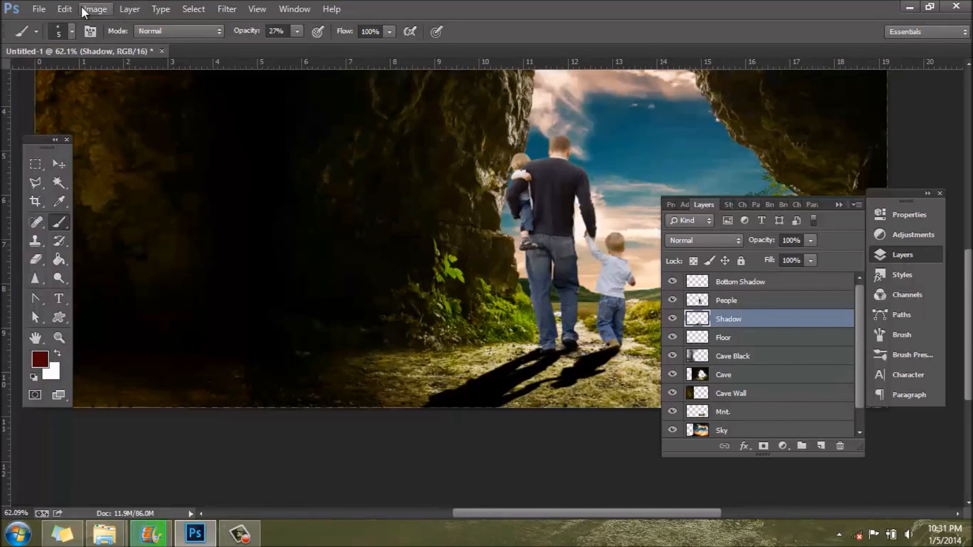
Step: Distort the Shadow layer slightly inward at its corner near the man's feet and apply the transform
key("ctrl+t")
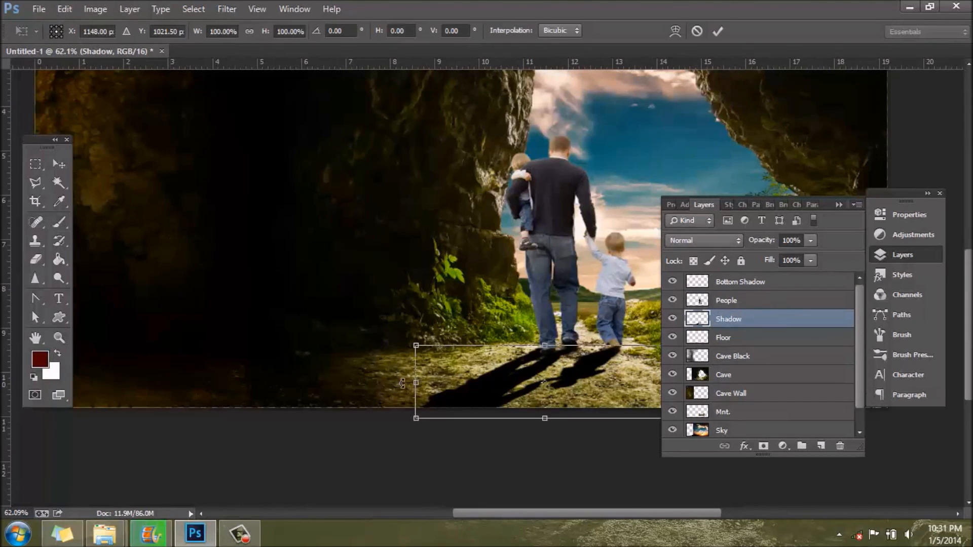
left_click_drag(417, 347, 428, 348)
key("Return")
key("b")
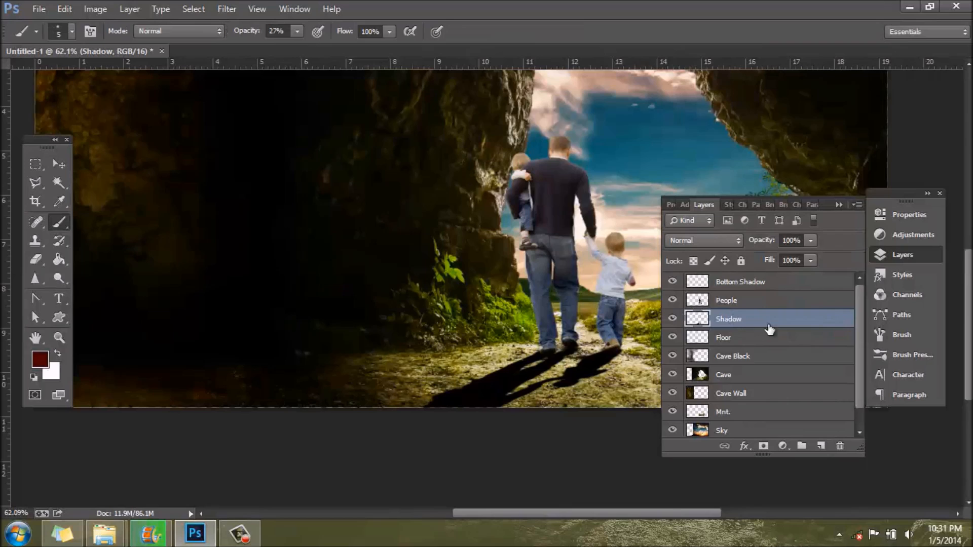
Step: Check the shadow in the finished reference picture and lower the Shadow layer's opacity to 70%
left_click(3, 10)
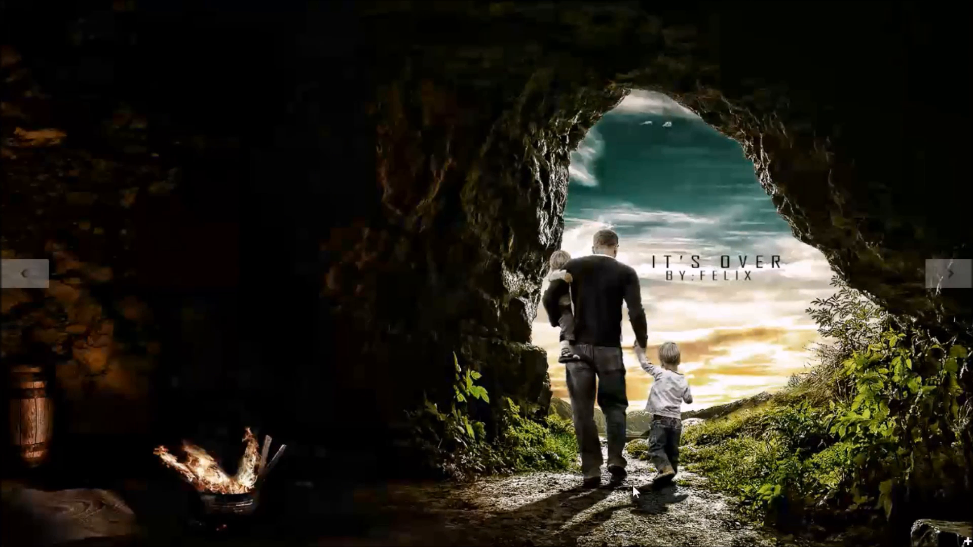
mouse_move(15, 46)
left_click(3, 6)
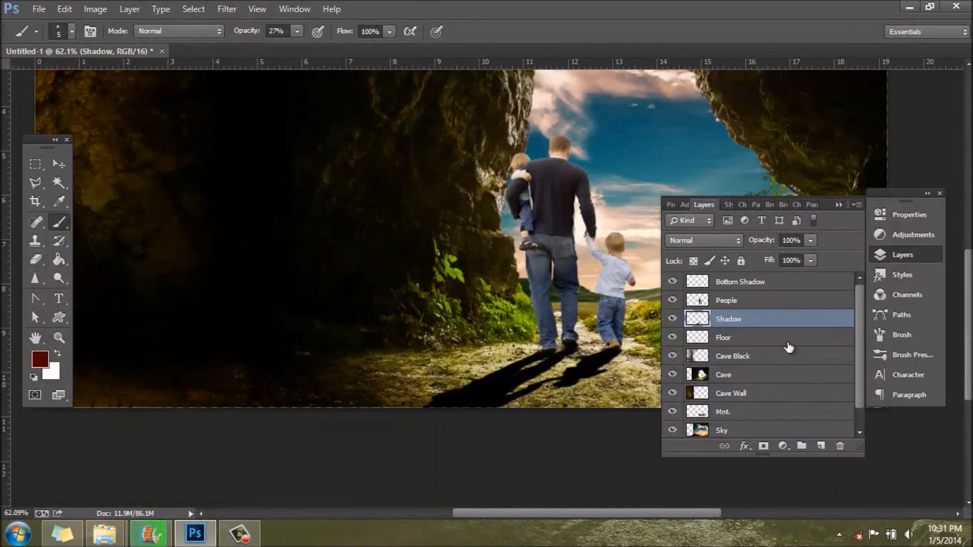
left_click(810, 242)
left_click_drag(788, 254, 787, 254)
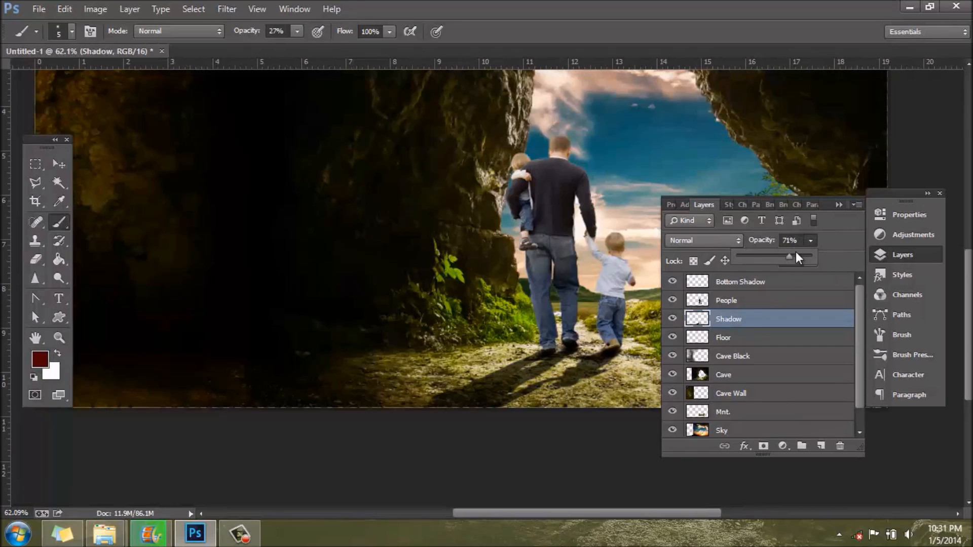
left_click(902, 255)
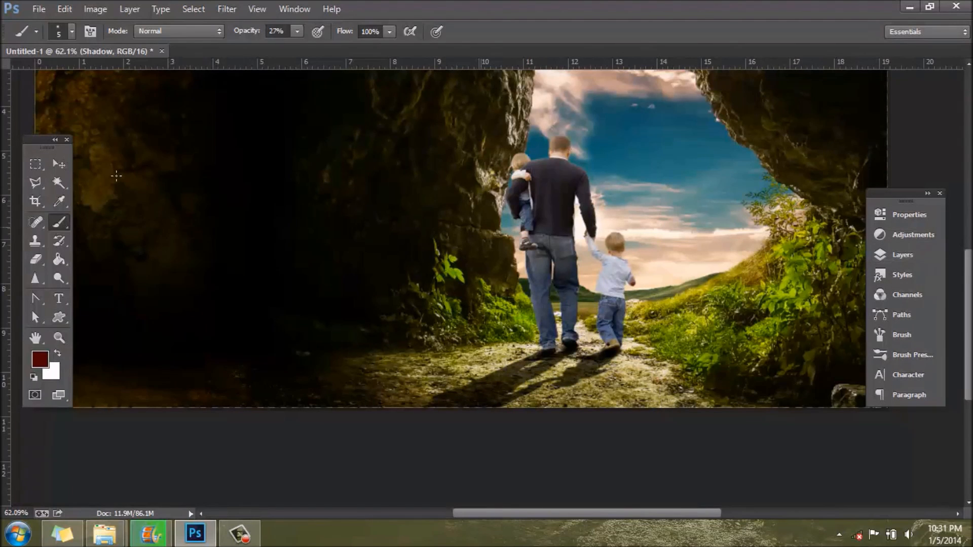
Step: Fade the shadow's far end along the image's lower edge with a soft 296 px eraser at 20% opacity
left_click(37, 259)
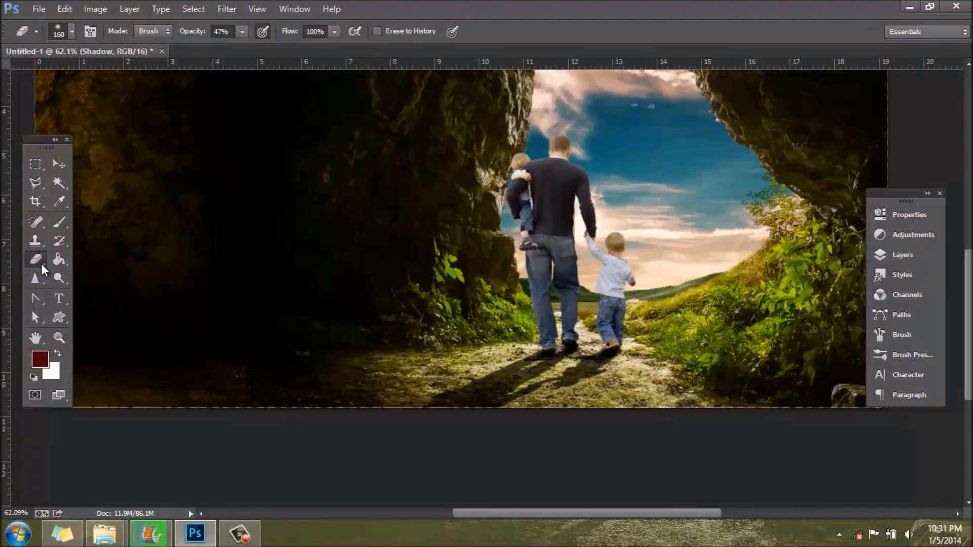
left_click(72, 32)
left_click_drag(141, 78, 144, 78)
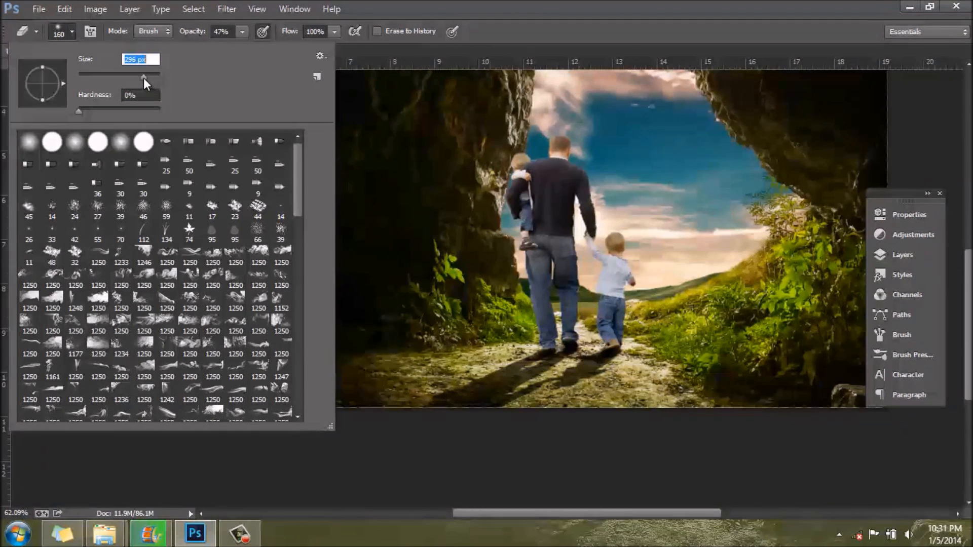
key("Return")
left_click_drag(243, 32, 236, 46)
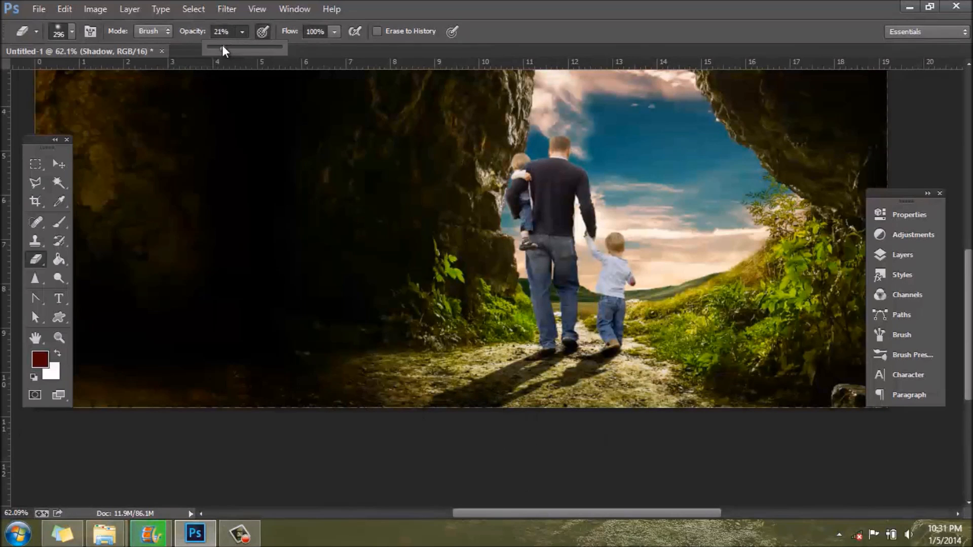
left_click(246, 31)
mouse_move(621, 431)
left_mouse_down()
mouse_move(461, 424)
mouse_move(456, 441)
left_mouse_up()
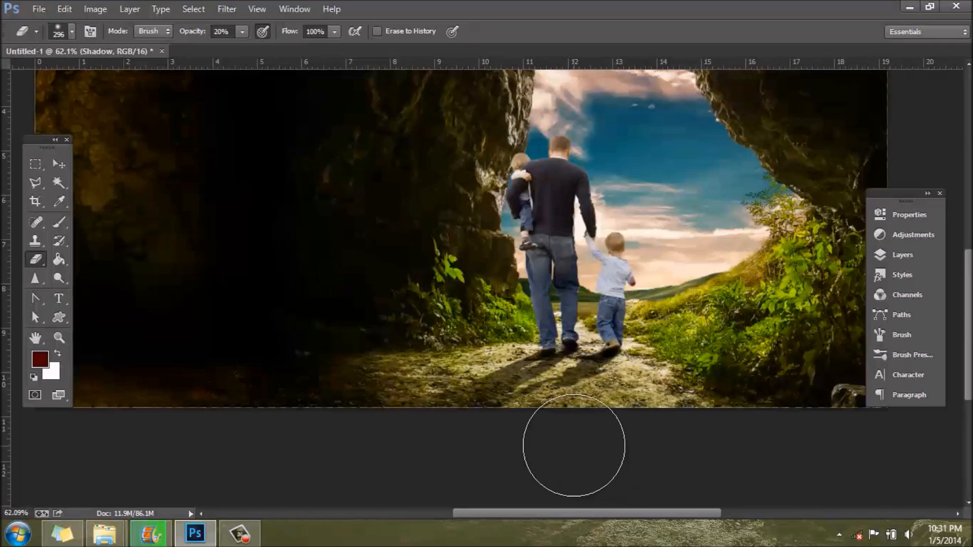
scroll(567, 449, "down", 2)
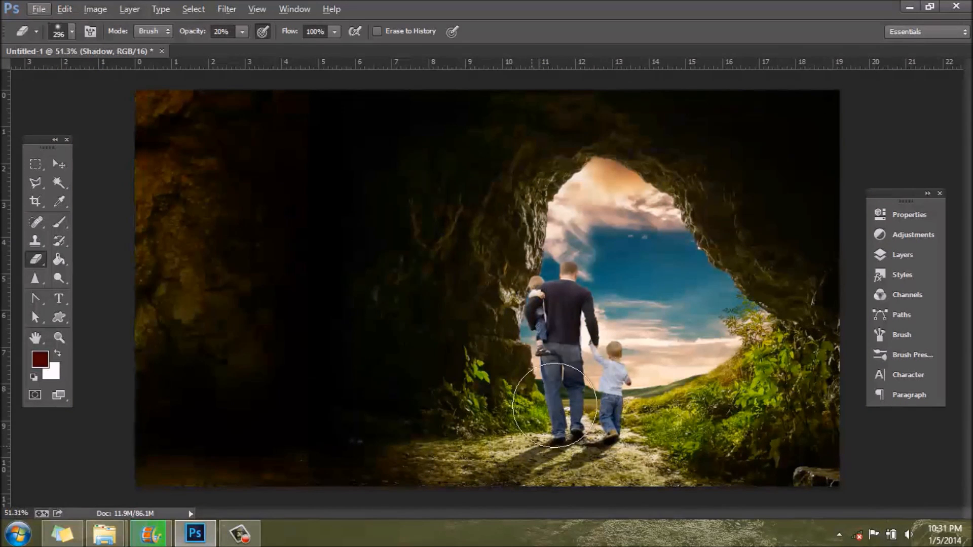
Step: Add a new layer above the People layer and load the outline of the figures as a selection
left_click(902, 254)
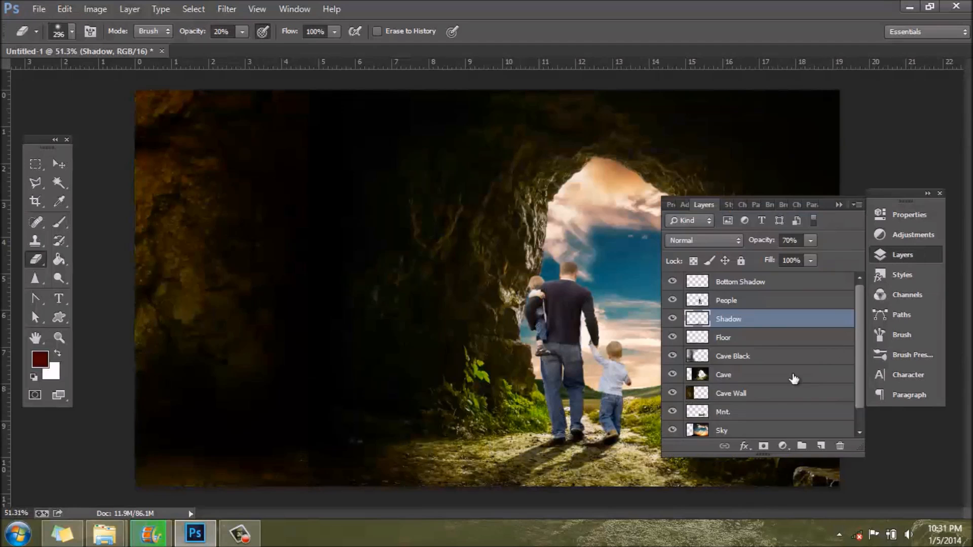
left_click(756, 306)
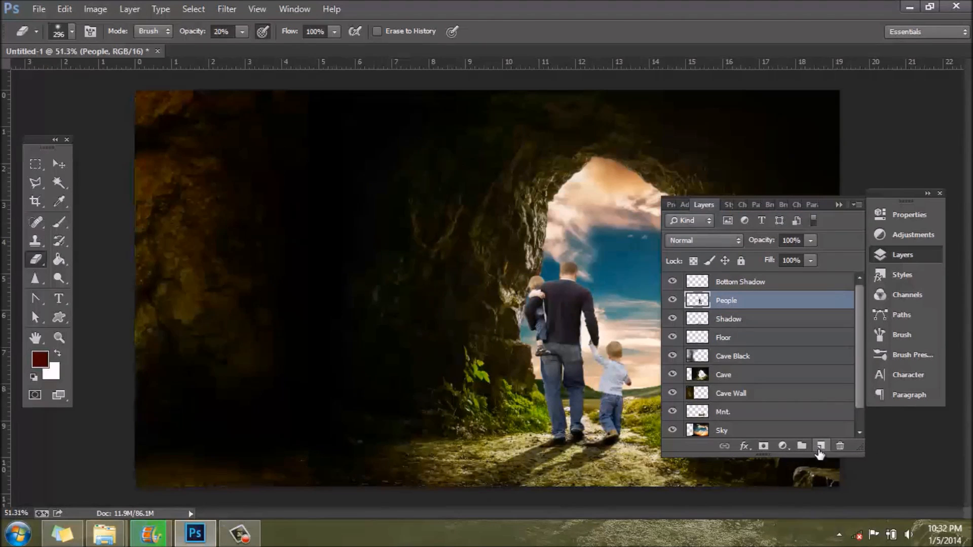
left_click(820, 445)
left_click(700, 319, "ctrl")
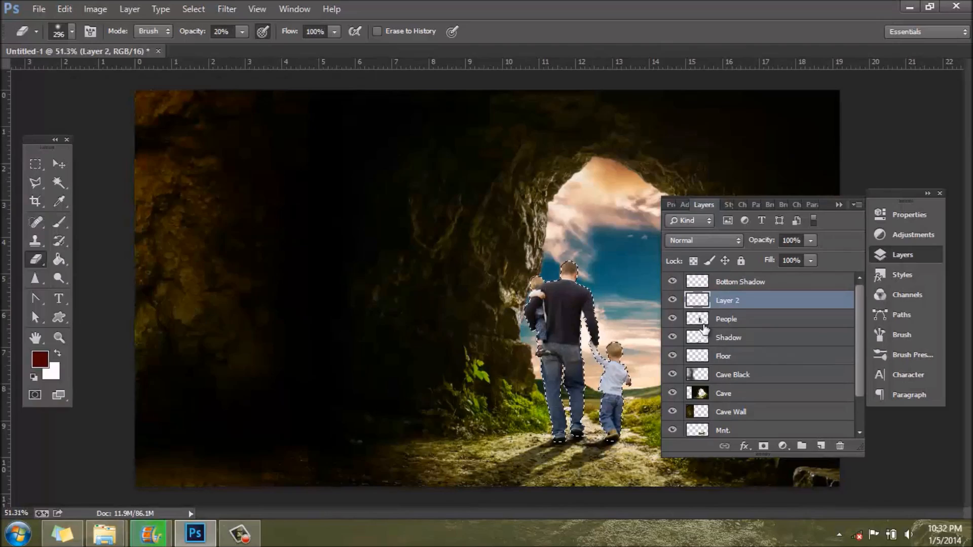
left_click(930, 262)
scroll(600, 398, "up", 4)
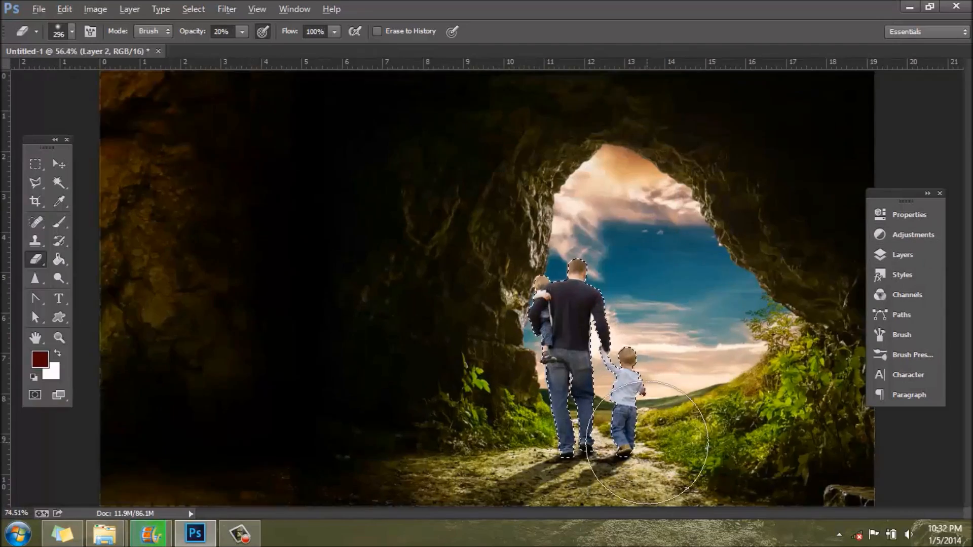
scroll(657, 442, "up", 5)
Step: Examine the shading on the man and children up close in the finished reference picture
scroll(479, 196, "down", 2)
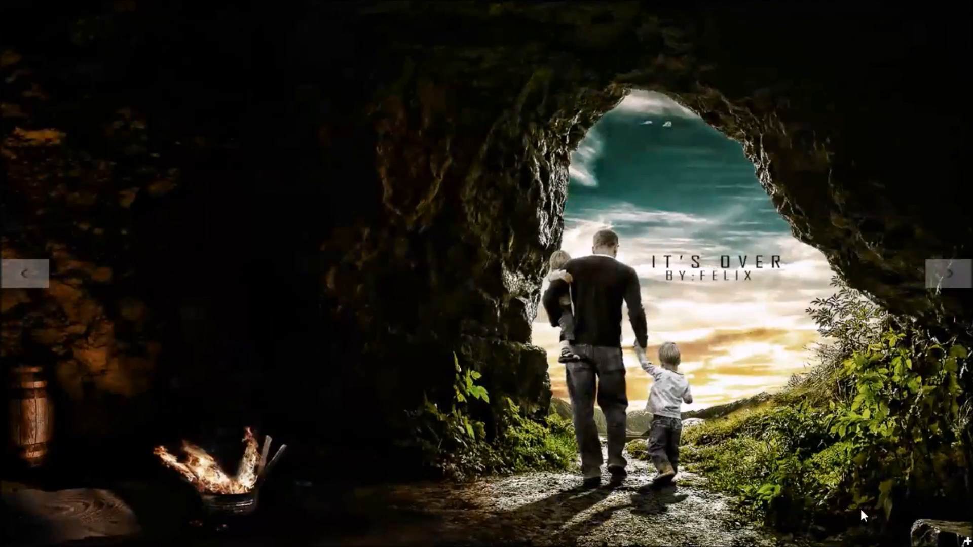
left_click(966, 542)
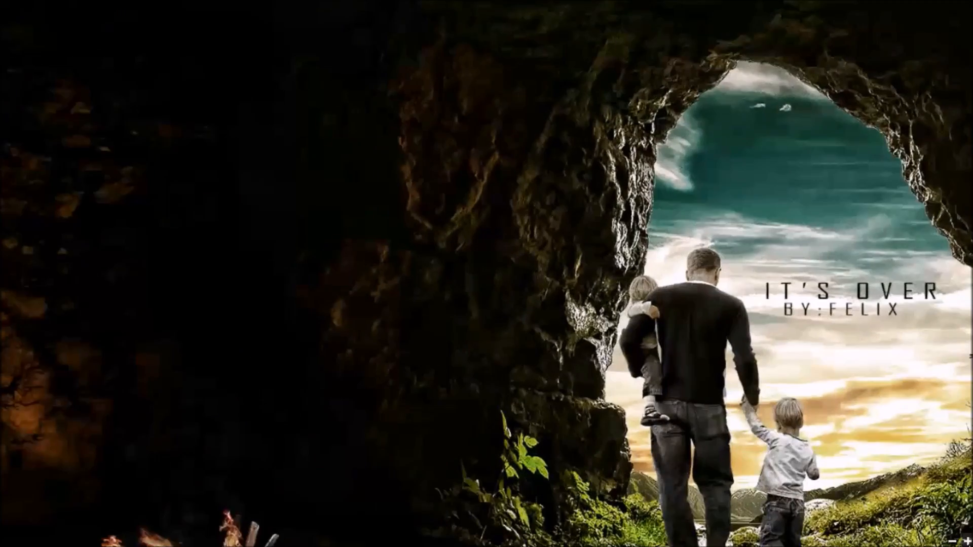
left_click(967, 541)
left_click(968, 542)
left_click_drag(826, 443, 604, 527)
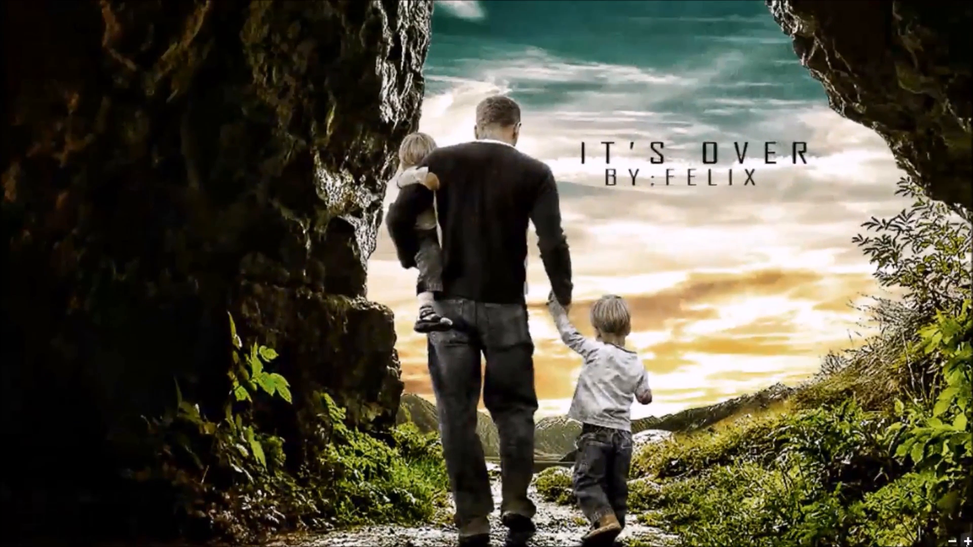
Step: Compare the figures' shading with the surrounding ground, cave and sky in the finished reference picture
left_click(967, 541)
left_click_drag(570, 413, 555, 305)
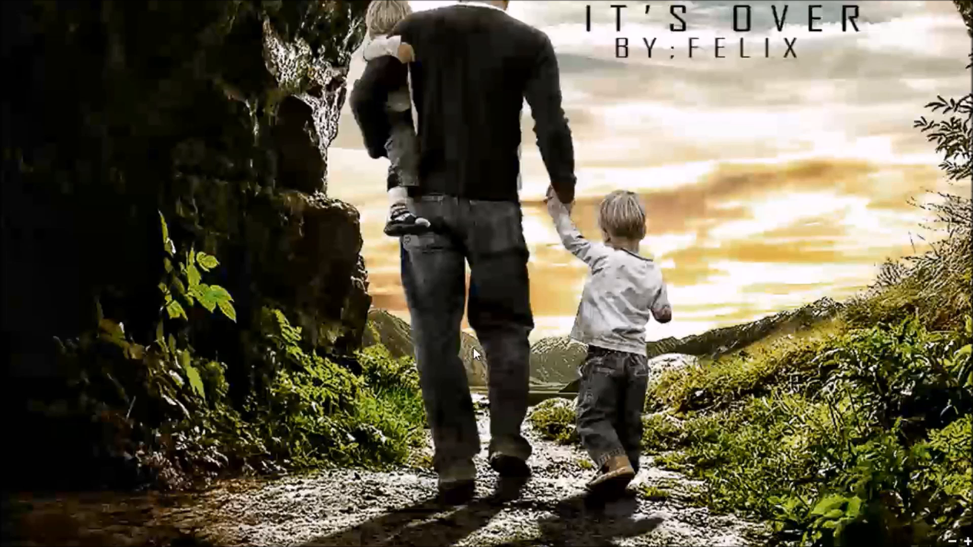
scroll(439, 312, "up", 5)
scroll(439, 312, "down", 1)
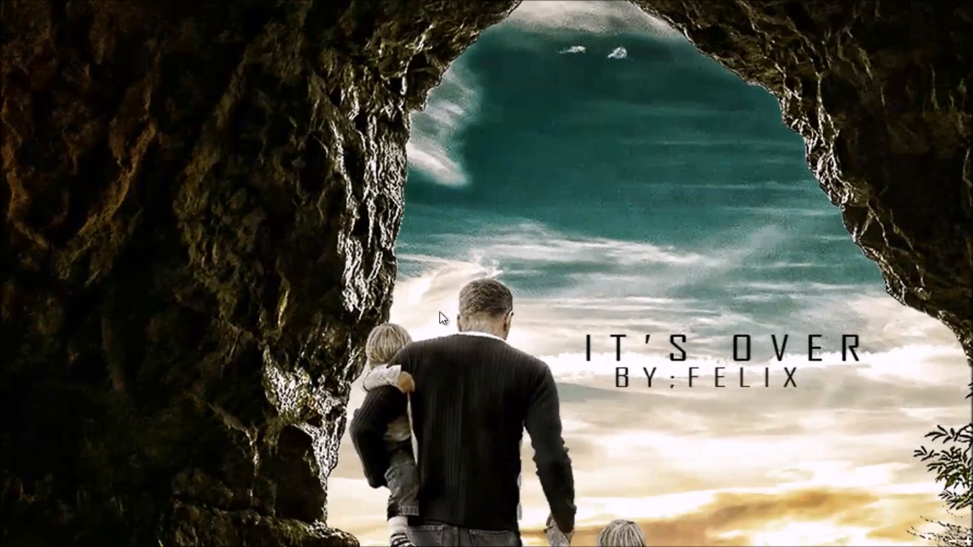
scroll(439, 312, "down", 2)
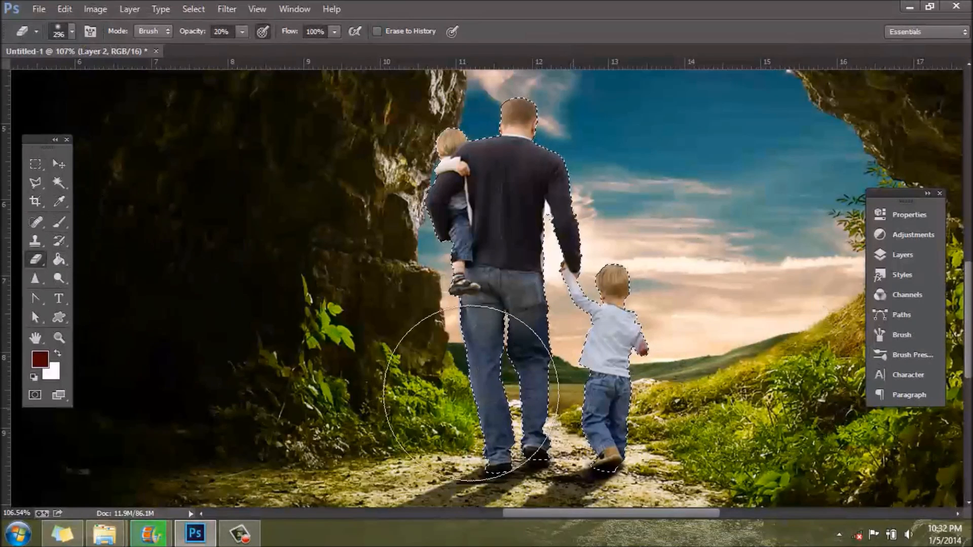
Step: Choose the Brush tool and set the foreground colour to dark brown 3f2500
left_click(59, 201)
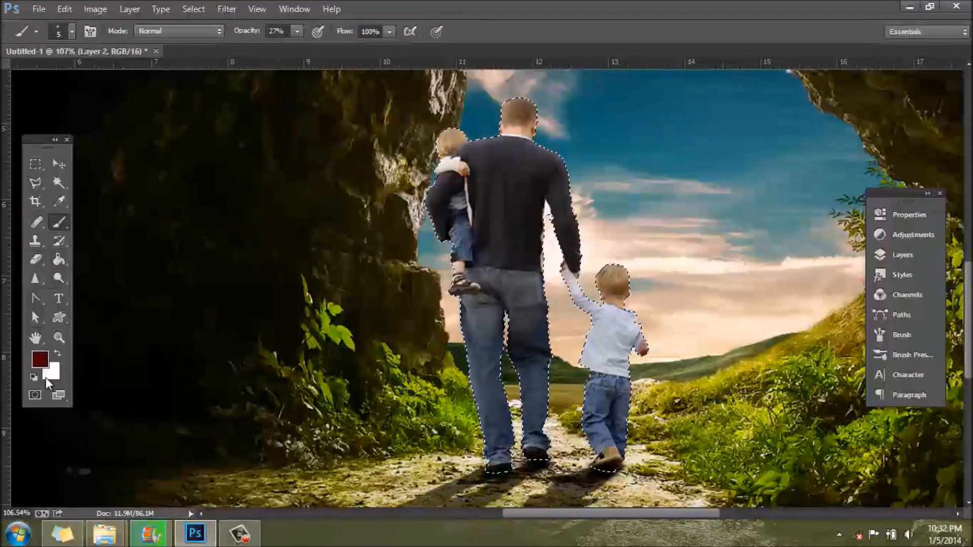
left_click(40, 359)
left_click(830, 271)
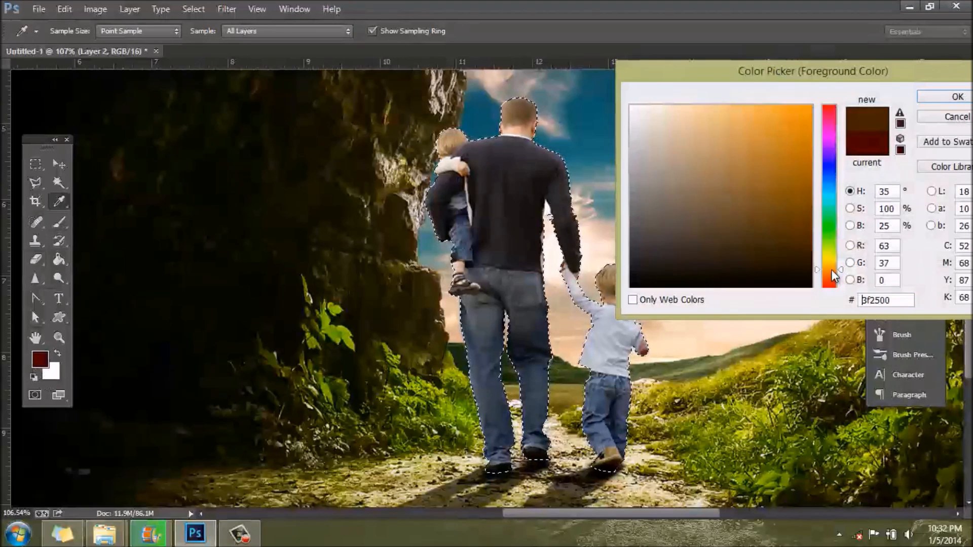
left_click(956, 97)
key("b")
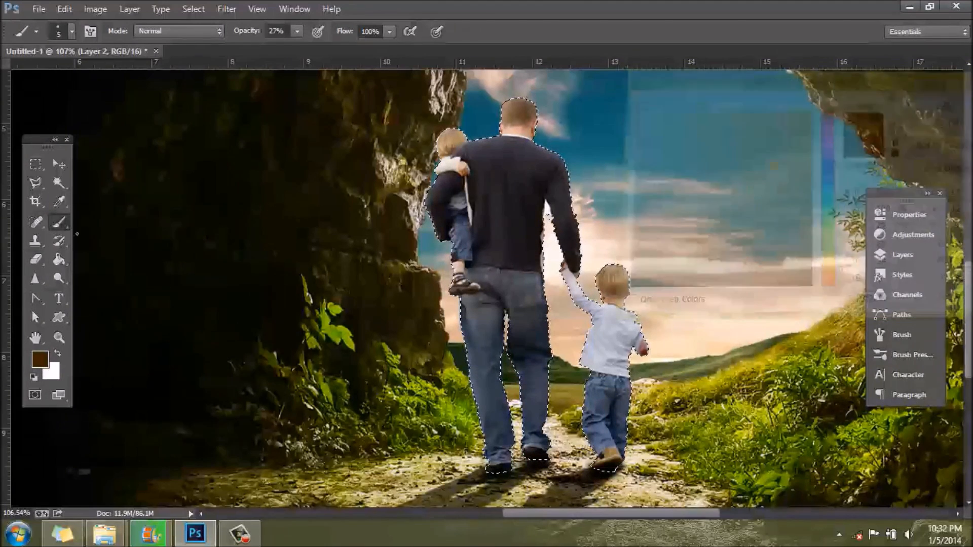
Step: Try several speckled brush presets and choose the 39 px spatter tip
left_click(72, 31)
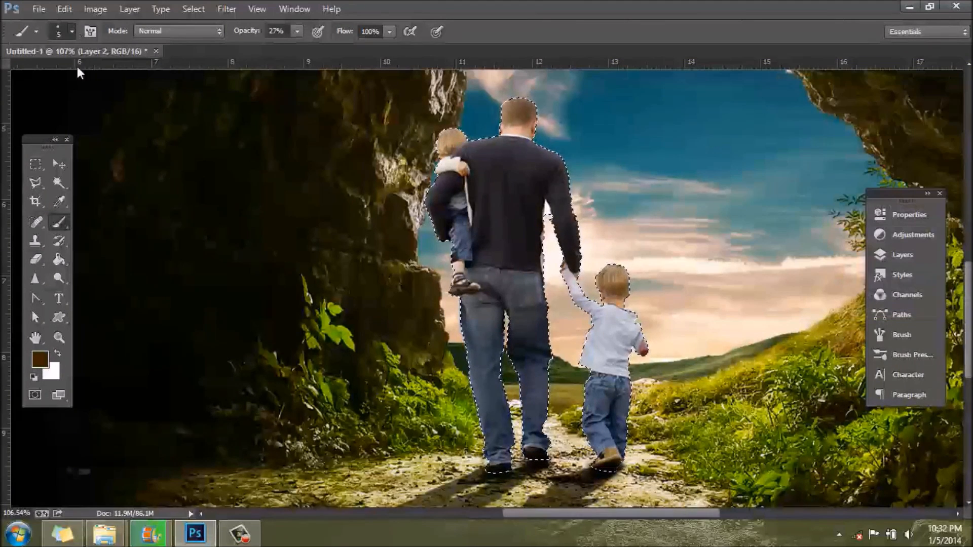
scroll(295, 199, "down", 1)
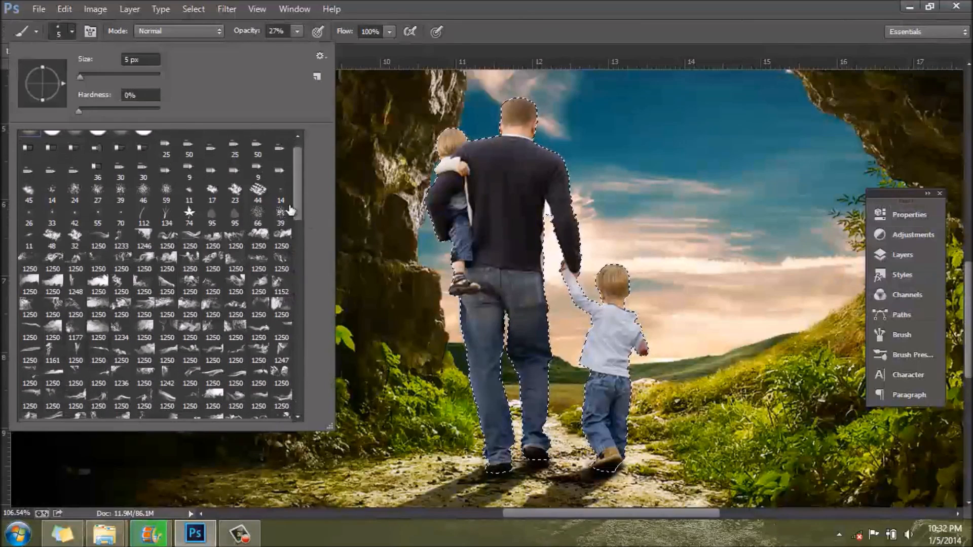
left_click(281, 215)
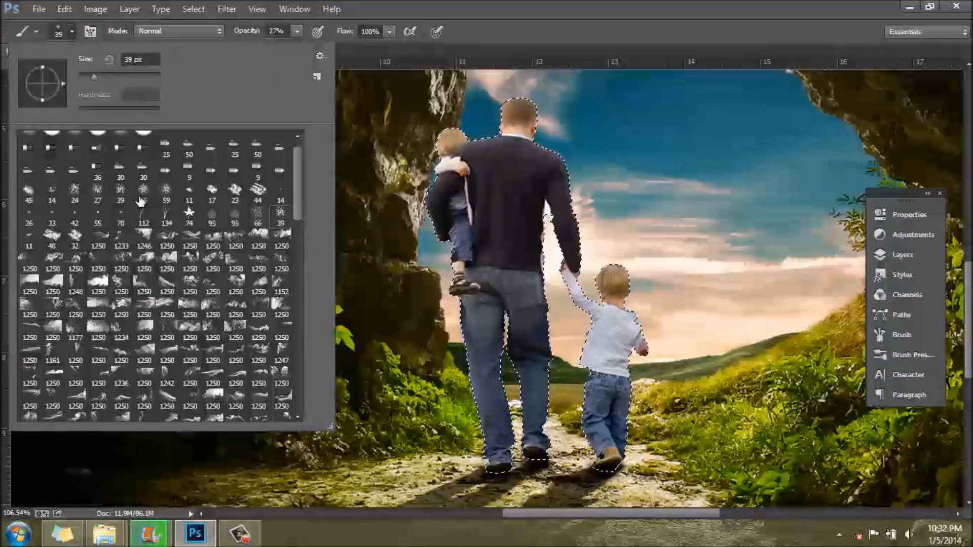
left_click(118, 199)
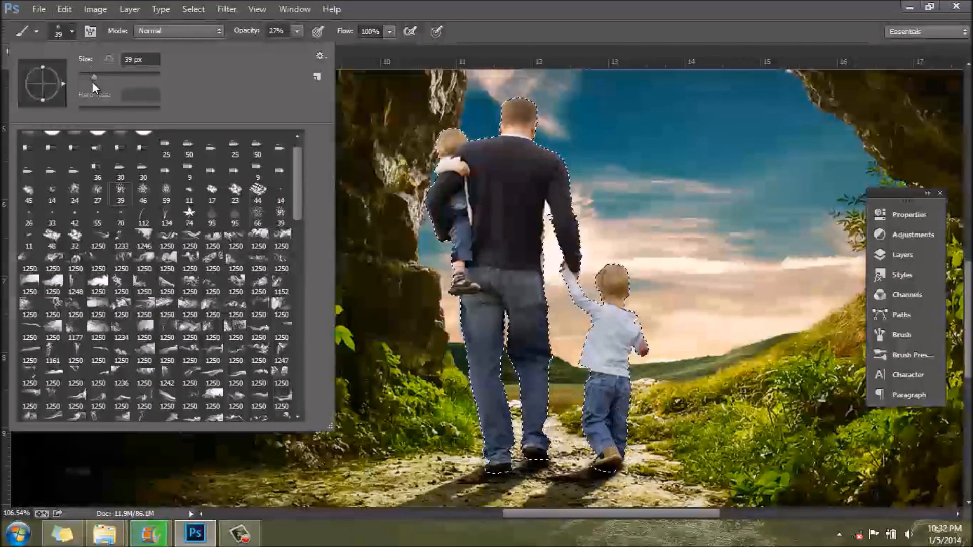
left_click(258, 217)
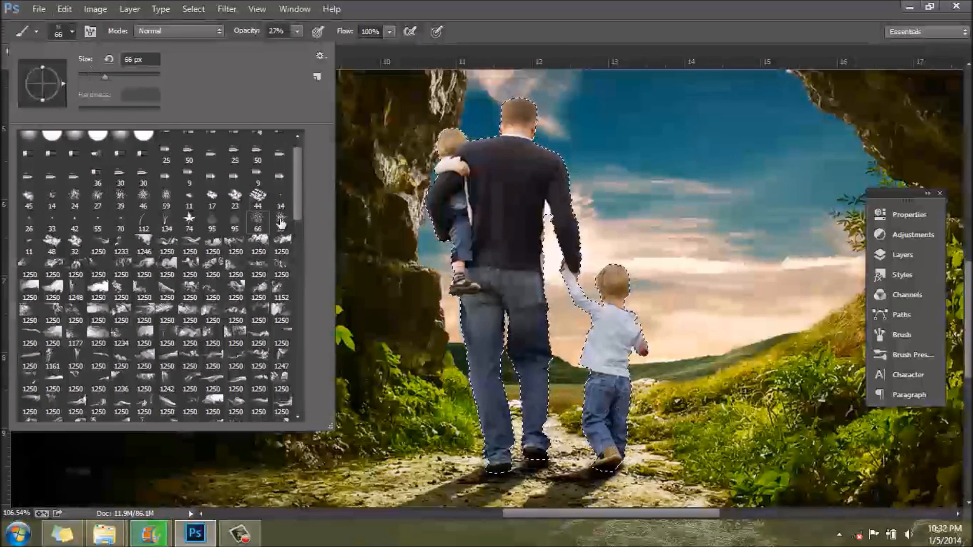
left_click(278, 223)
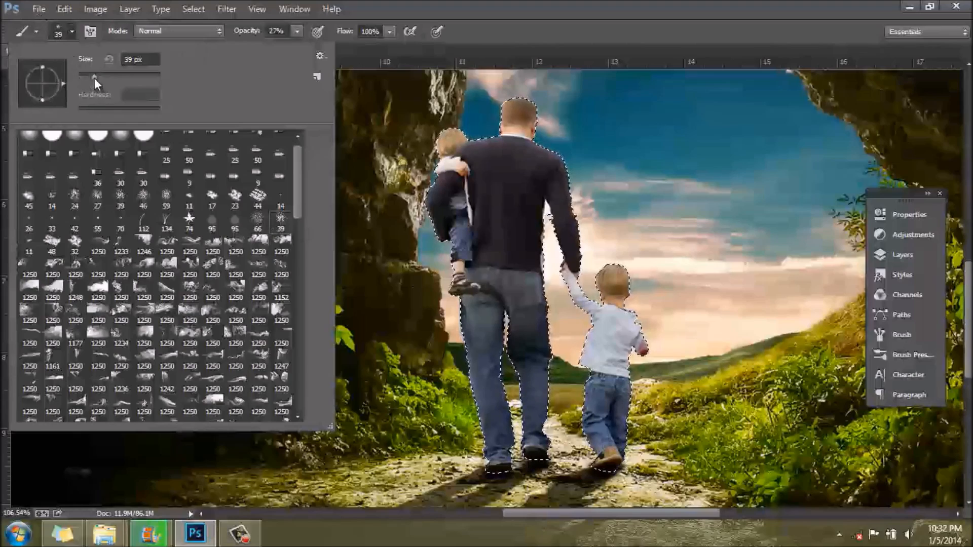
left_click(72, 31)
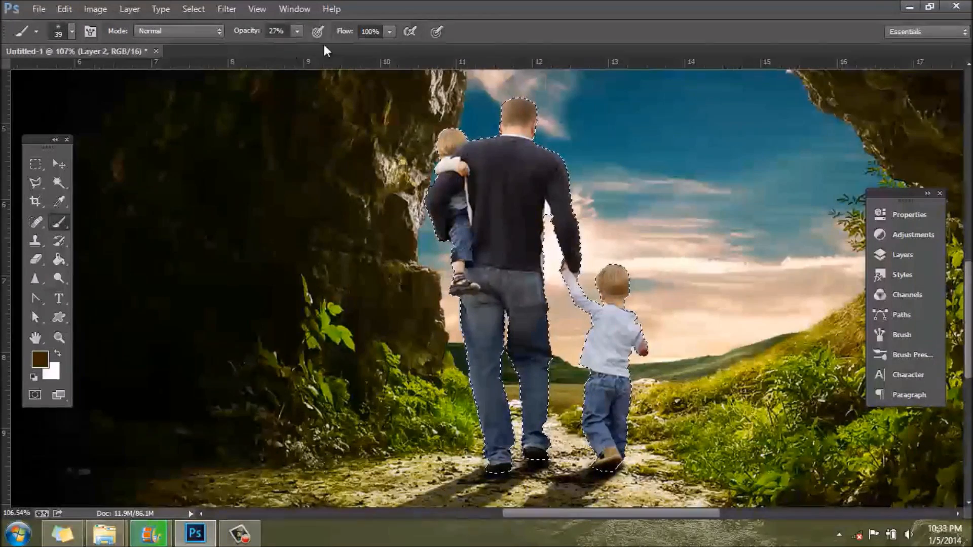
Step: Confirm Layer 2 as the painting layer and set the brush opacity to 59%
scroll(672, 459, "up", 3)
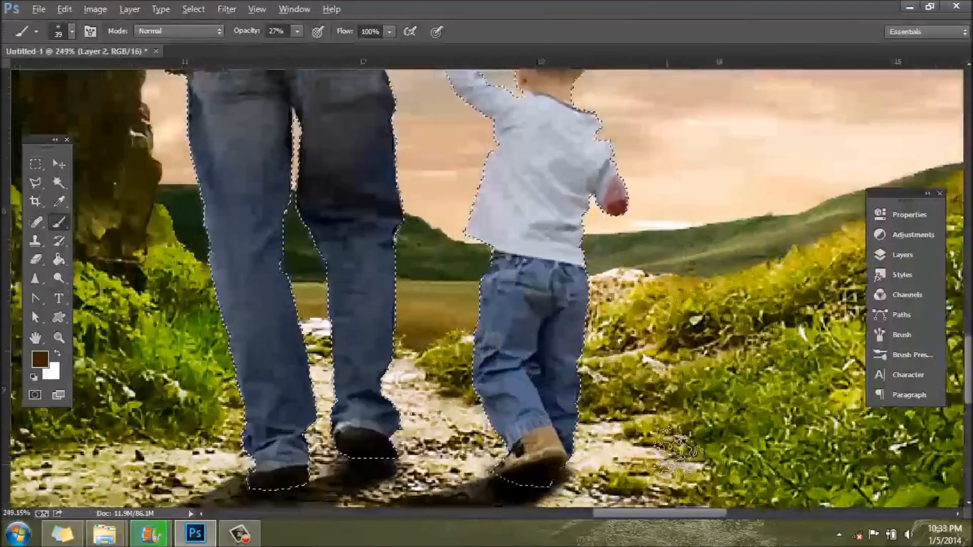
left_click(902, 254)
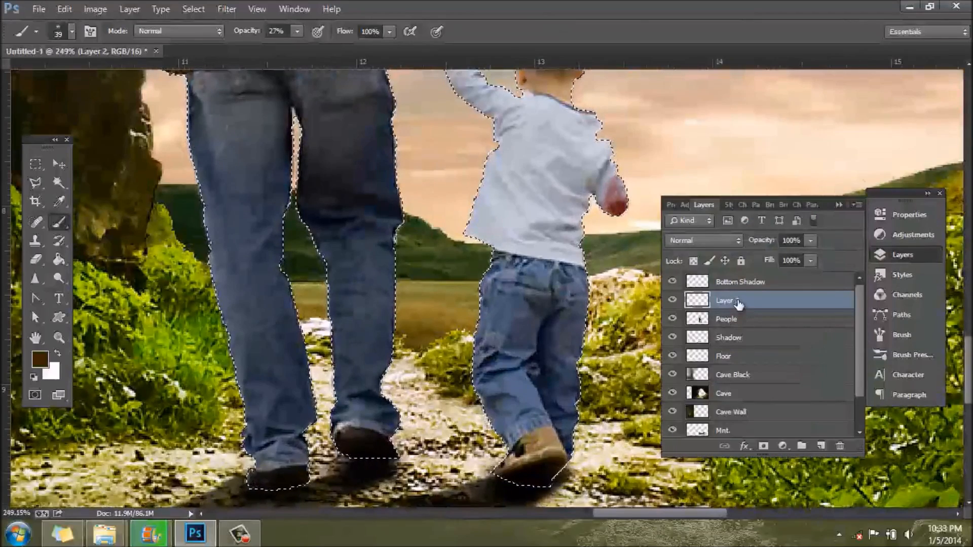
left_click(904, 255)
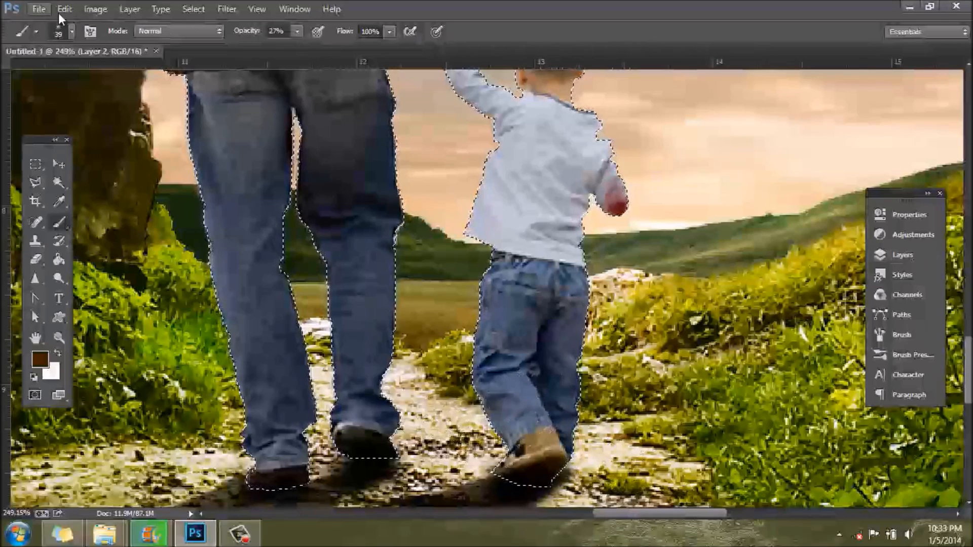
left_click(298, 33)
left_click_drag(294, 48, 320, 45)
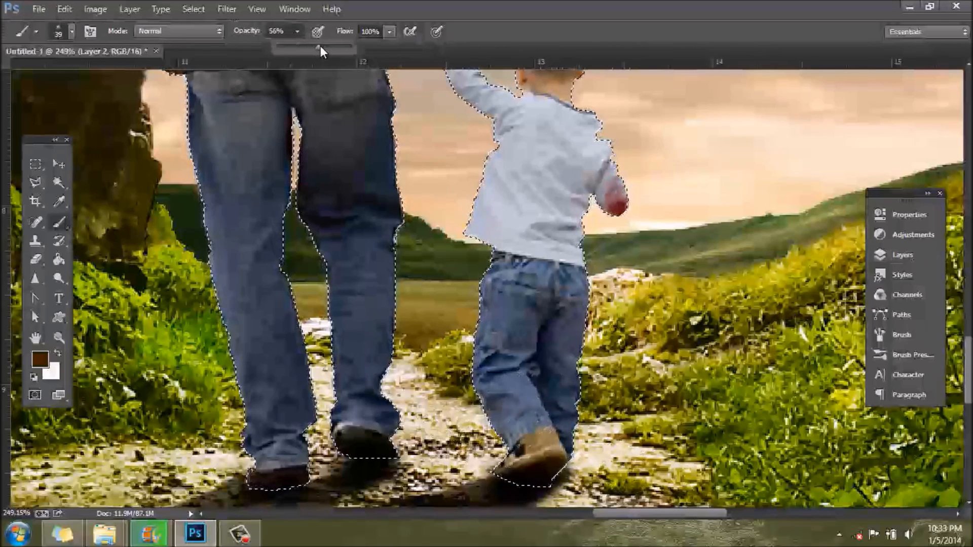
left_click(299, 32)
Step: Set the brush size to 22 px and paint brown over the walking boy's lower trouser legs
left_click(515, 406)
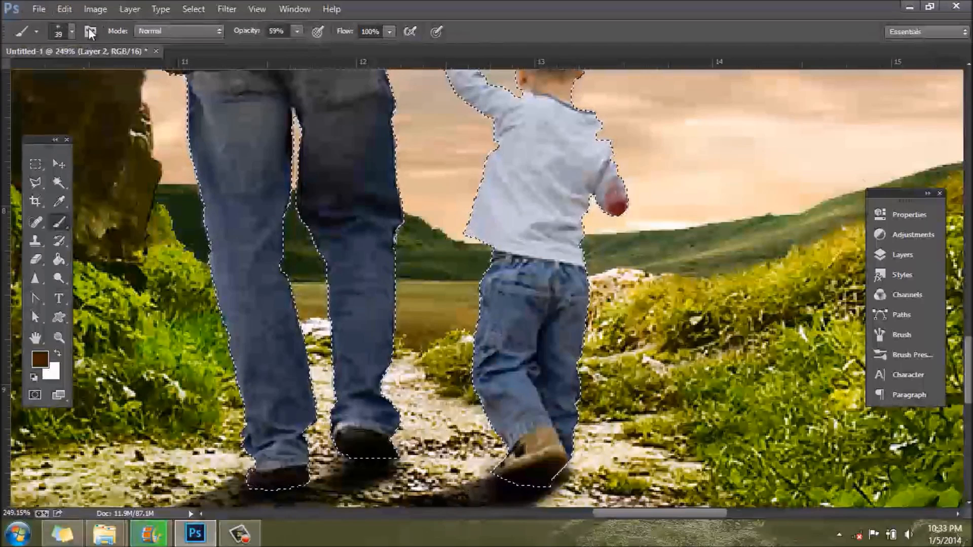
right_click(83, 77)
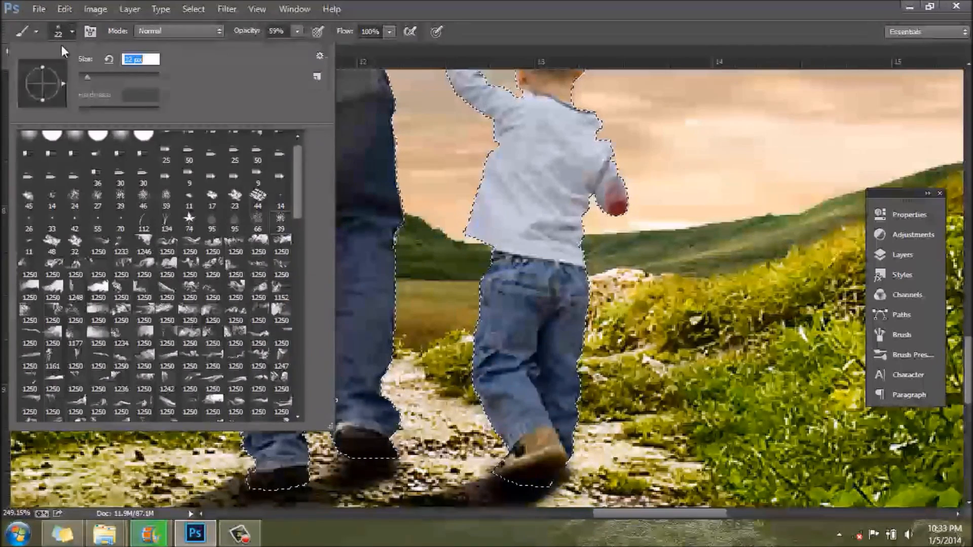
type("22")
key("Return")
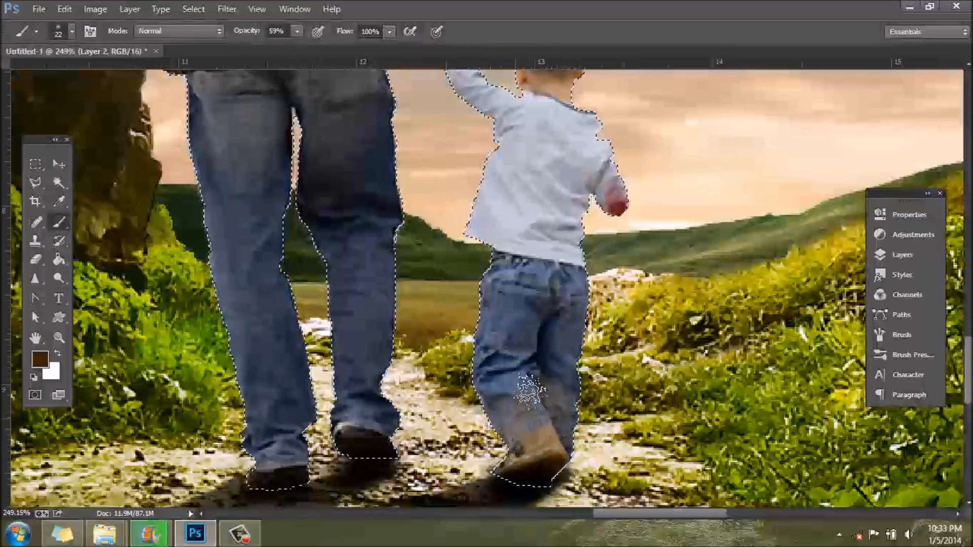
Step: Try blend modes on Layer 2, including Linear Burn, and set it to Multiply
left_click(920, 255)
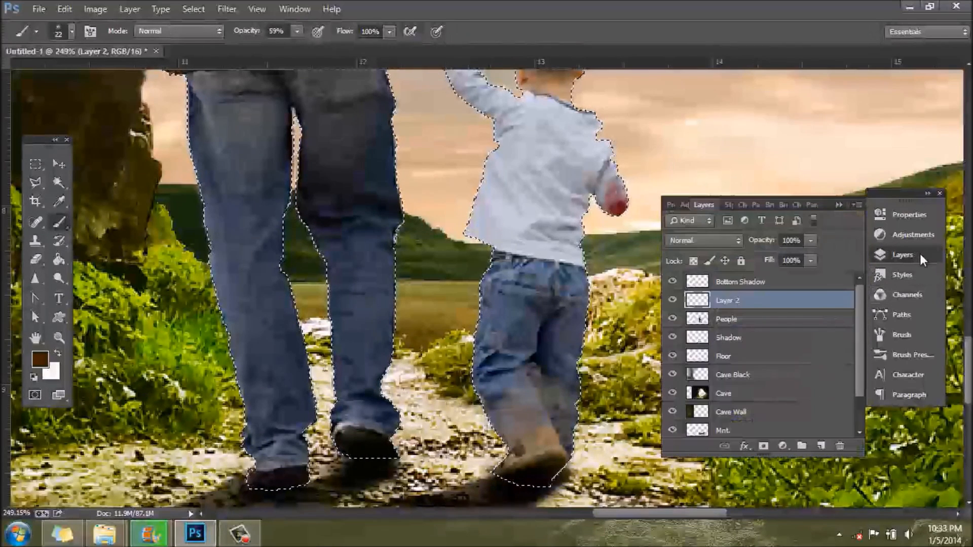
left_click(725, 241)
left_click(706, 11)
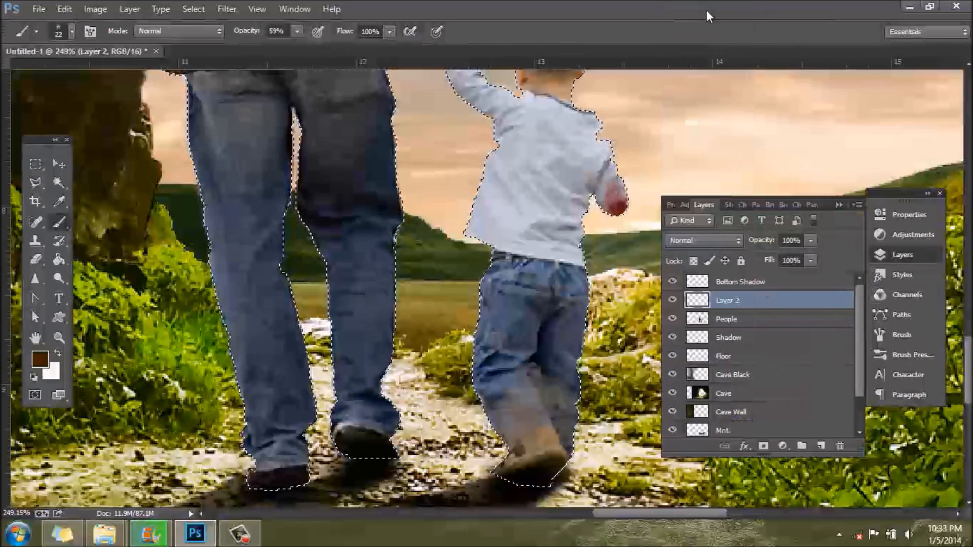
key("Down")
key("Down")
key("Down")
key("Down")
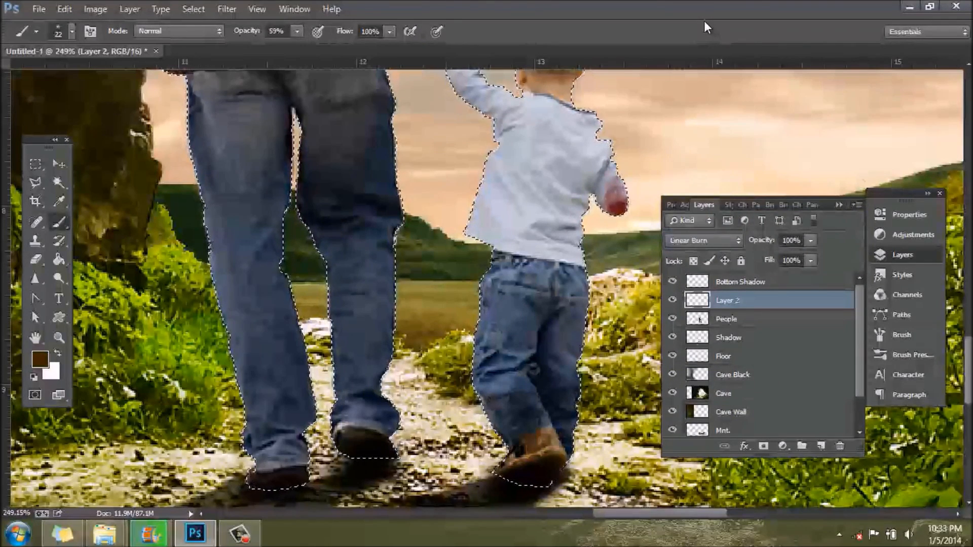
key("Up")
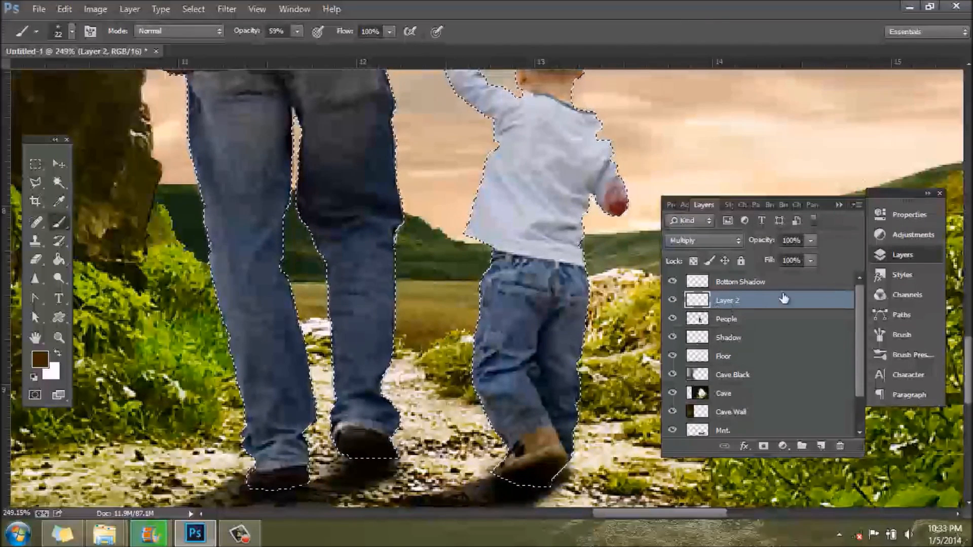
left_click(926, 253)
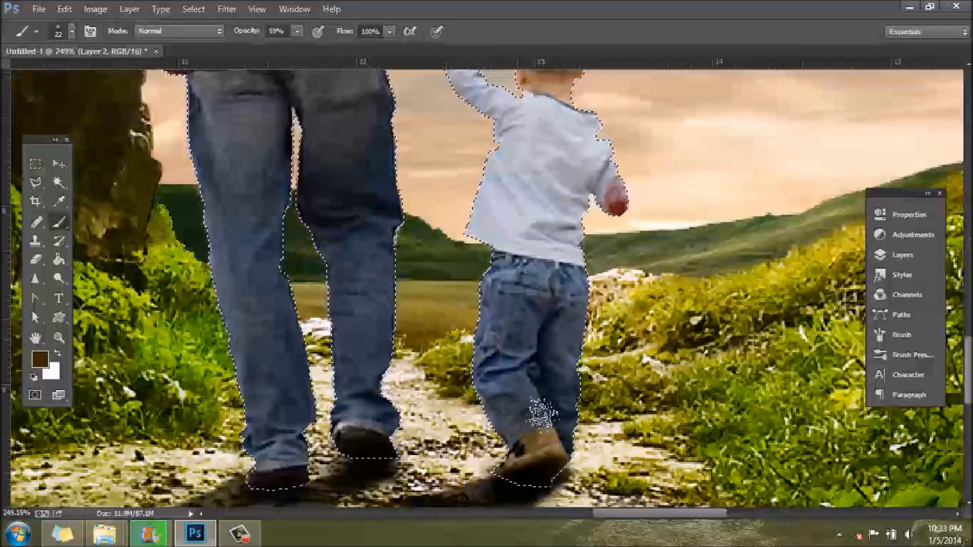
Step: Undo the first stroke on the boy's shirt, lower the brush opacity to 35% and shade the shirt's hem
scroll(548, 336, "up", 3)
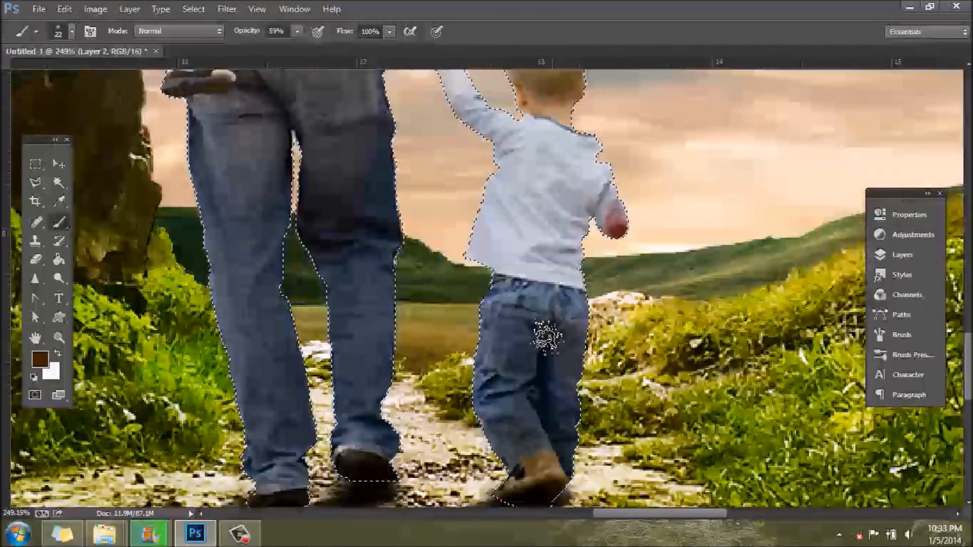
mouse_move(481, 293)
left_mouse_down()
mouse_move(517, 319)
mouse_move(557, 324)
mouse_move(532, 283)
mouse_move(465, 261)
left_mouse_up()
key("ctrl+z")
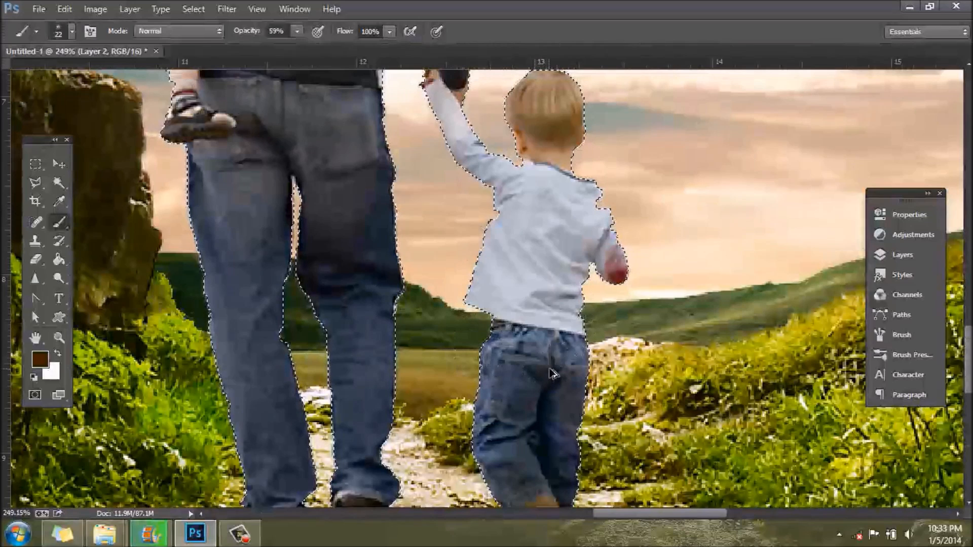
left_click(295, 33)
left_click(279, 48)
left_click(299, 31)
mouse_move(478, 259)
left_mouse_down()
mouse_move(520, 245)
mouse_move(500, 319)
mouse_move(541, 307)
mouse_move(569, 325)
mouse_move(504, 276)
mouse_move(493, 295)
left_mouse_up()
Step: Shade the boy's raised sleeve and the back of his shirt with the brown brush at 35% opacity
scroll(398, 324, "up", 3)
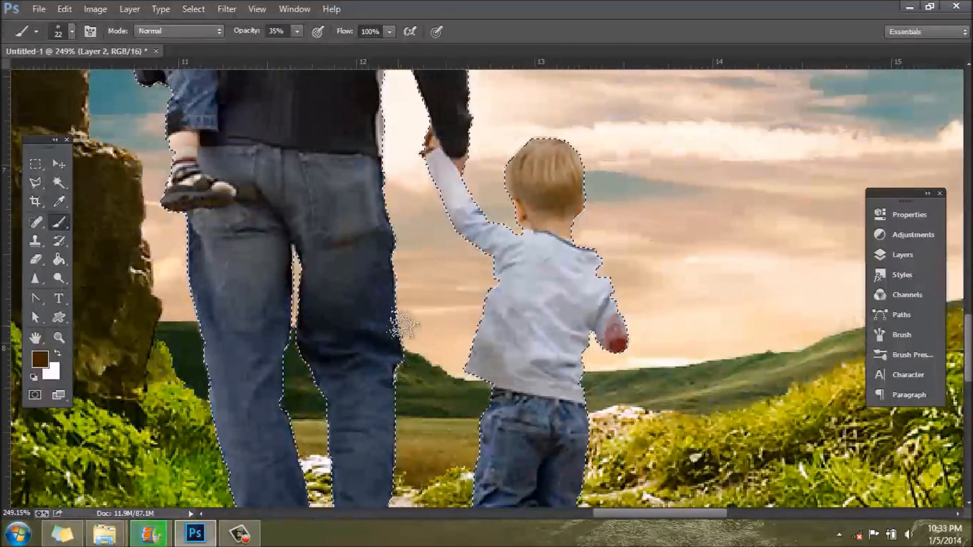
mouse_move(444, 174)
left_mouse_down()
mouse_move(556, 287)
mouse_move(486, 235)
mouse_move(595, 284)
mouse_move(557, 309)
mouse_move(536, 433)
mouse_move(593, 314)
mouse_move(531, 379)
left_mouse_up()
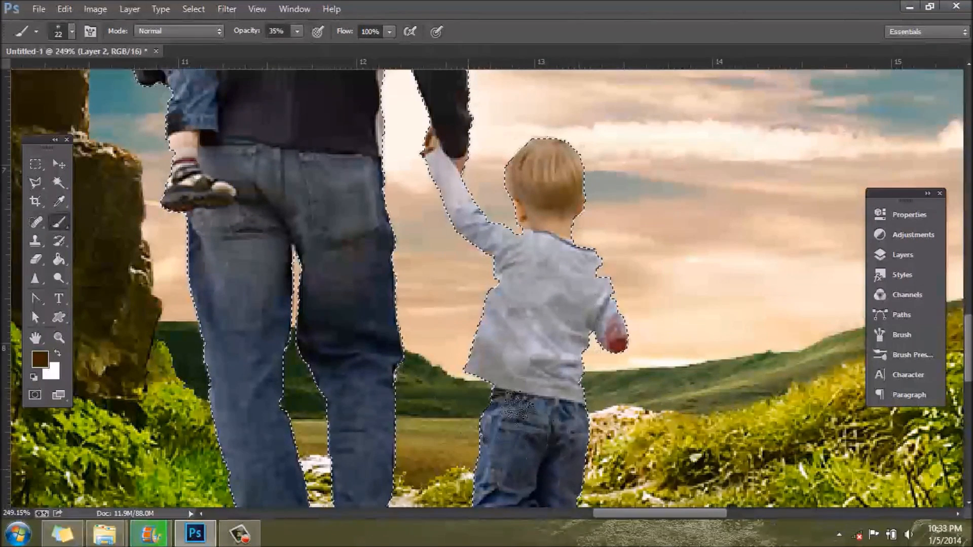
scroll(489, 421, "down", 3)
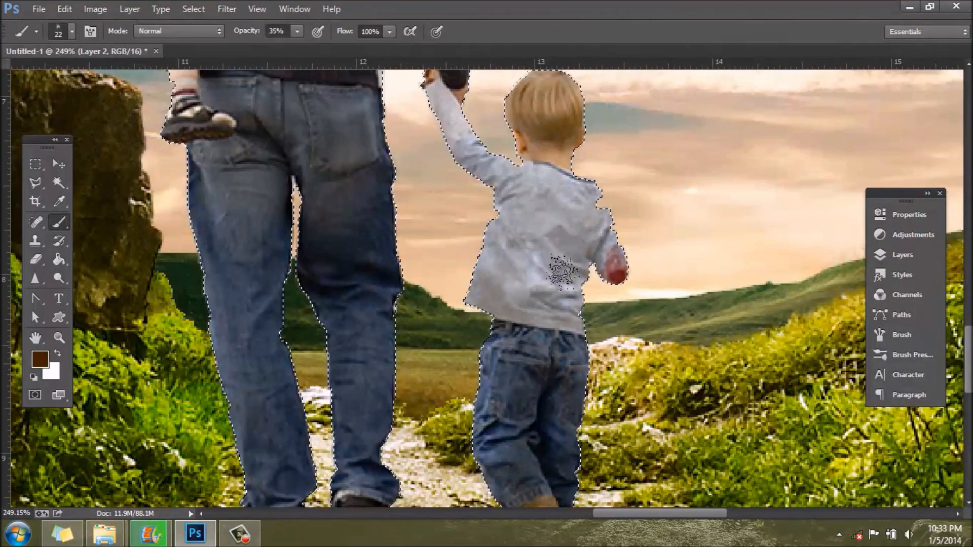
Step: Shade the lower trouser legs and shoes of the man and the walking boy with the 22 px brush
scroll(546, 296, "down", 6)
scroll(444, 408, "down", 3)
scroll(456, 434, "up", 6)
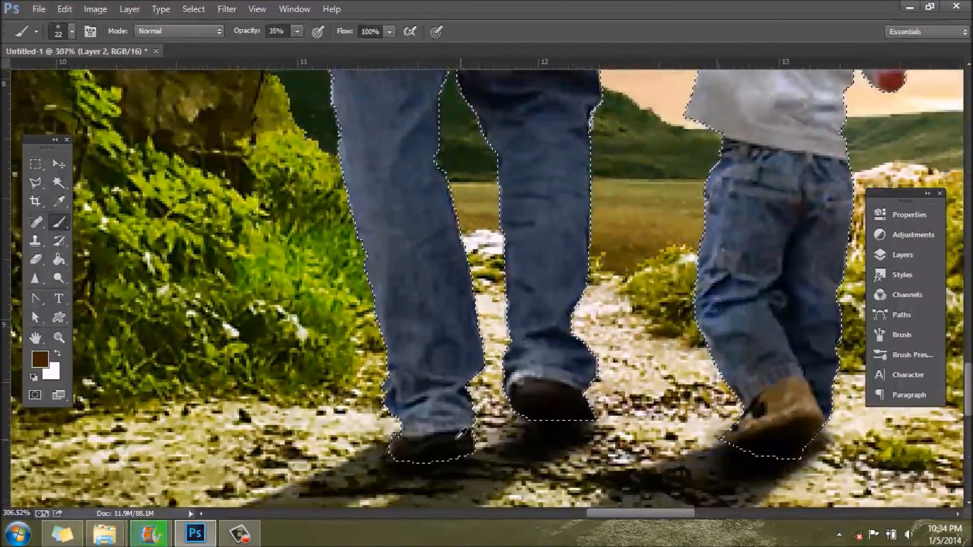
scroll(461, 435, "down", 3)
scroll(456, 428, "up", 1)
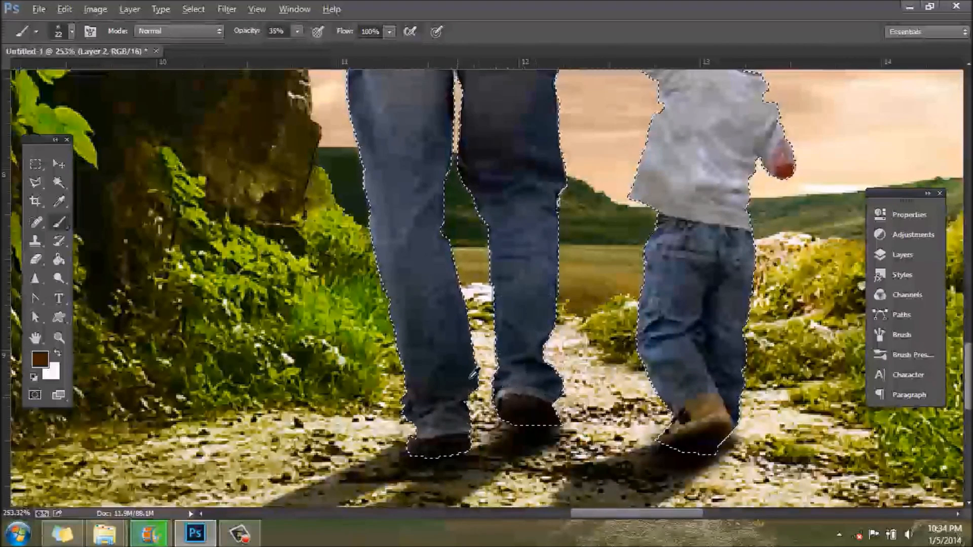
scroll(501, 352, "down", 4)
scroll(461, 377, "up", 3)
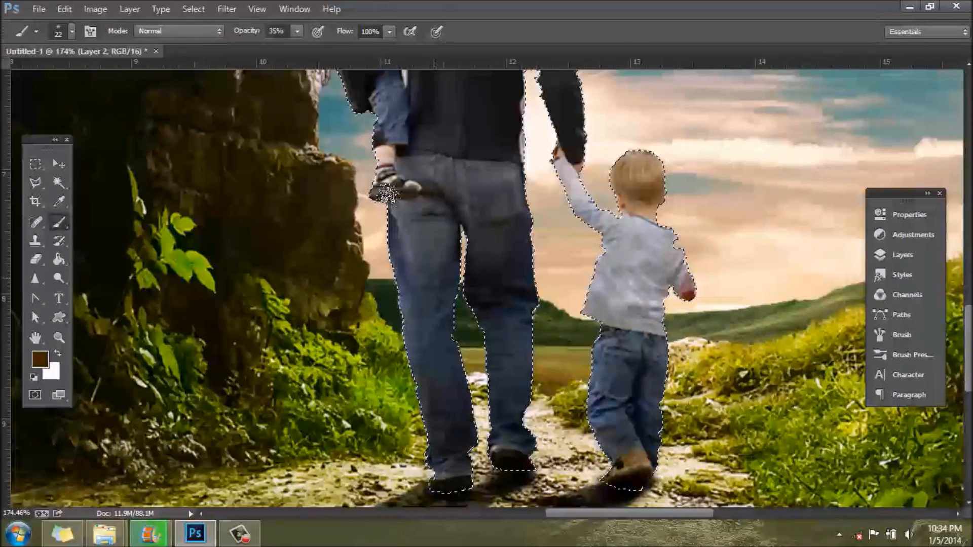
Step: Shade the carried child's sleeve, trousers and shoe with the brown 22 px brush at 35% opacity
scroll(394, 274, "up", 10)
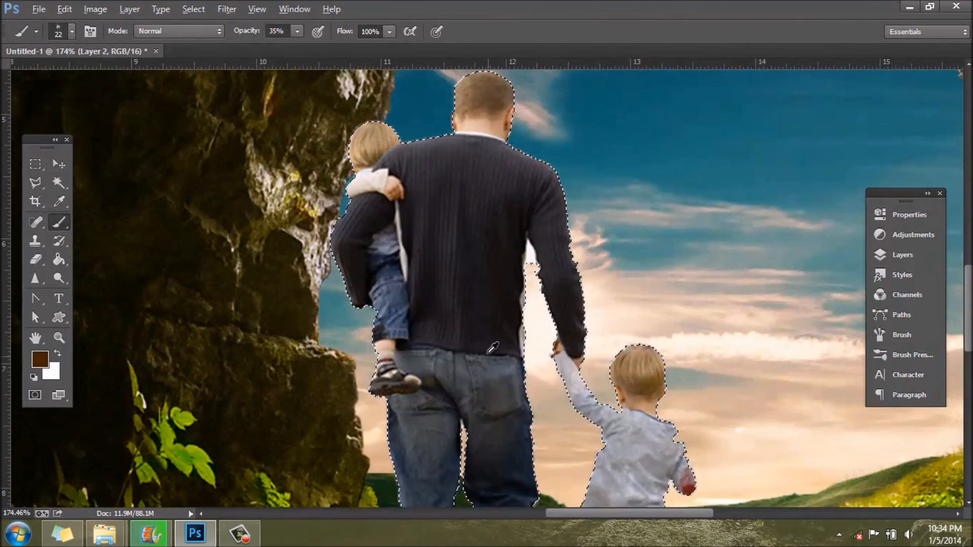
scroll(491, 348, "up", 3)
scroll(375, 324, "up", 2)
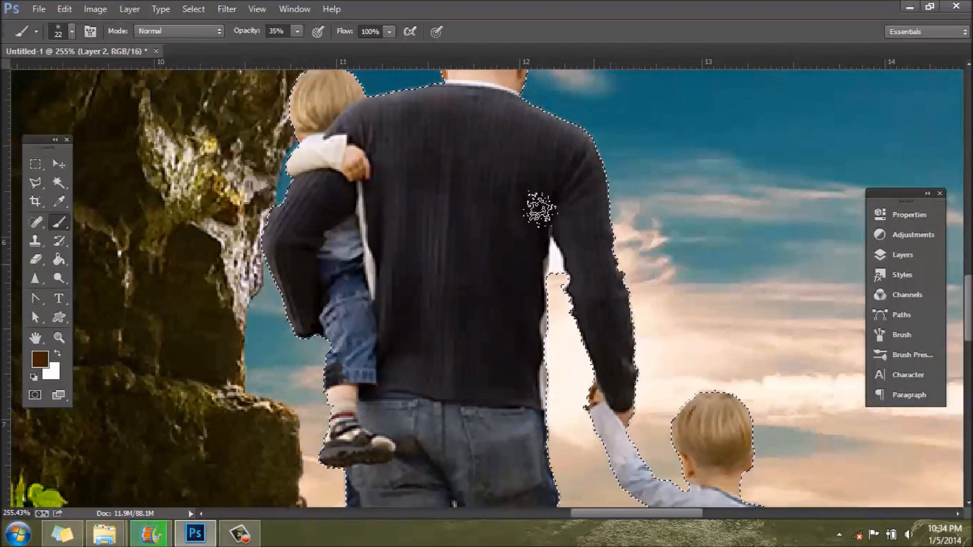
scroll(390, 238, "up", 2)
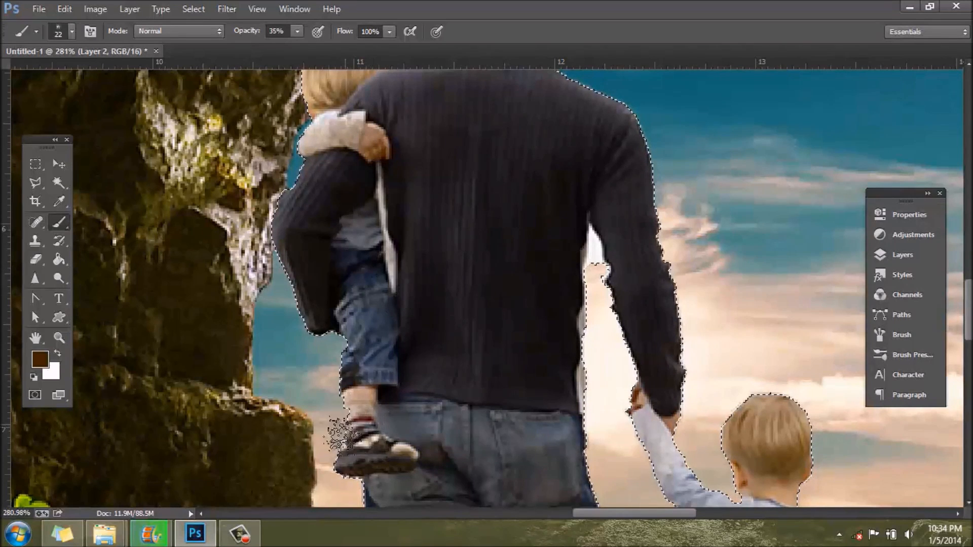
scroll(441, 470, "down", 5)
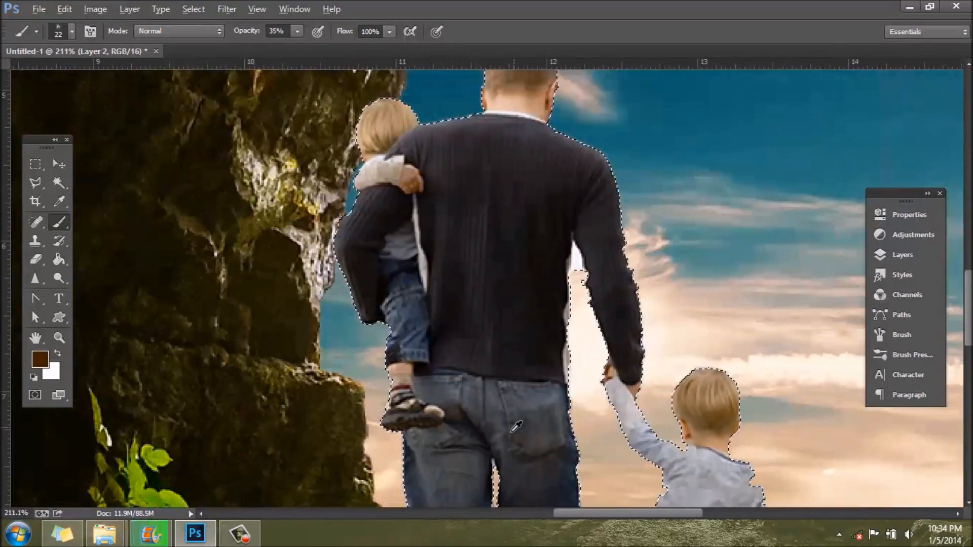
scroll(491, 419, "down", 2)
scroll(542, 354, "up", 4)
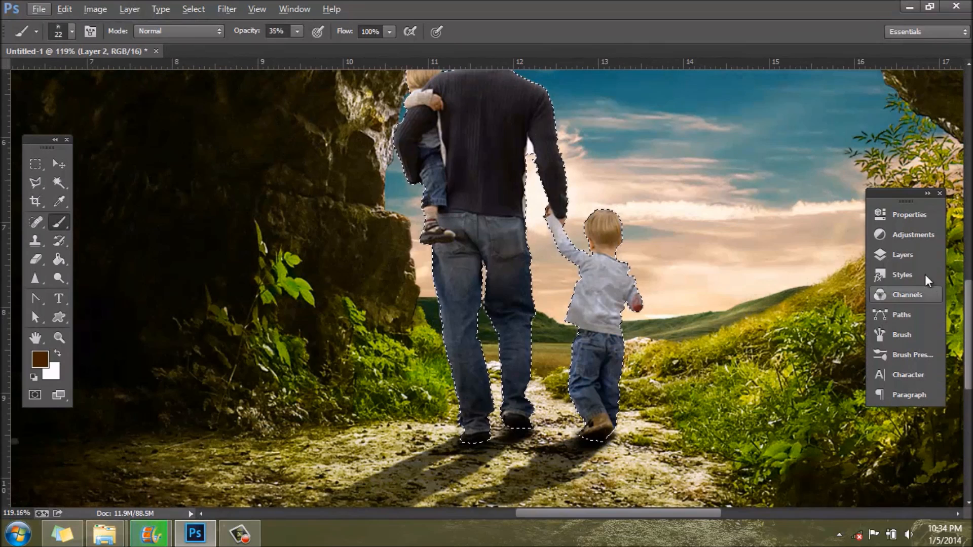
Step: Rename the brown Multiply shading layer as M Dirt and add a new layer above it
left_click(919, 257)
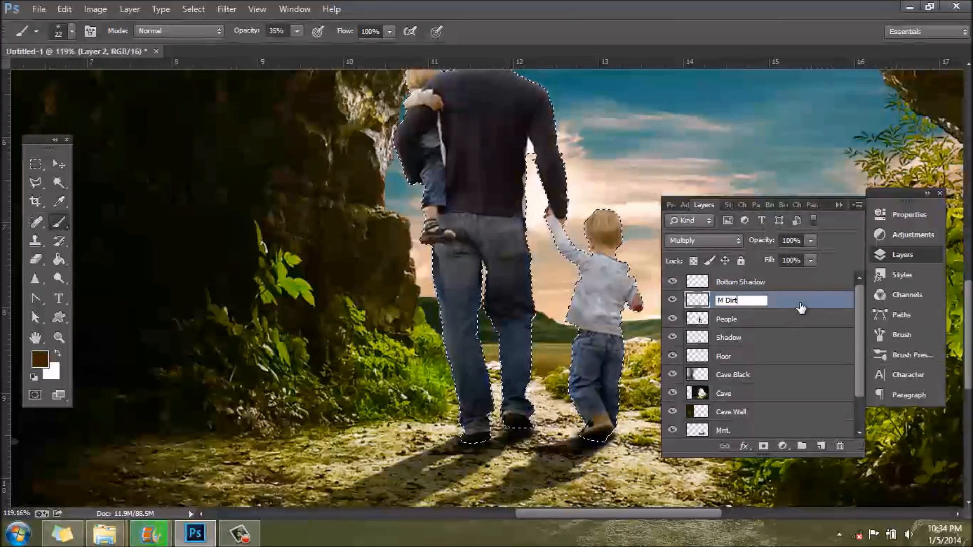
left_click(820, 446)
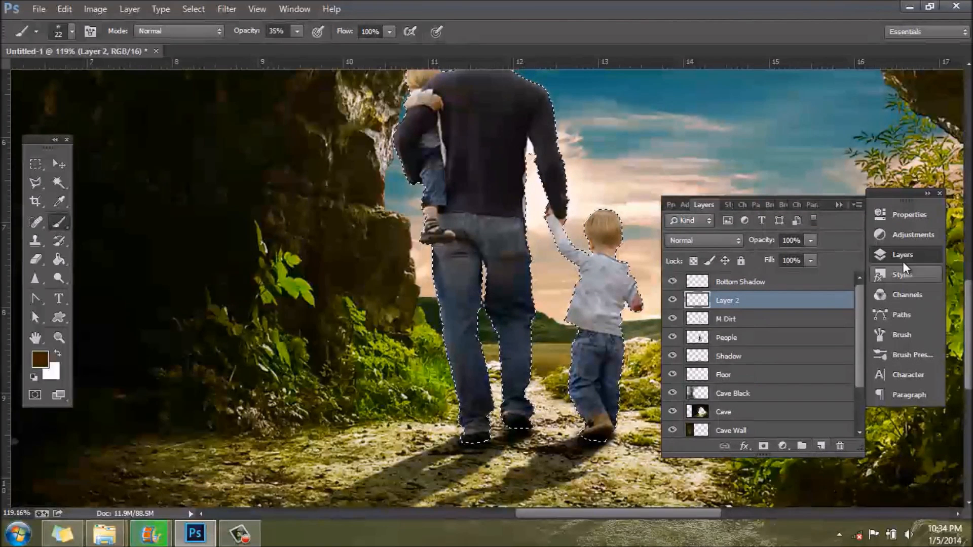
left_click(902, 255)
Step: Tint the walking boy's trousers, shirt and raised sleeve using a slightly lighter brown brush at 22% opacity
left_click_drag(294, 45, 292, 44)
left_click(40, 359)
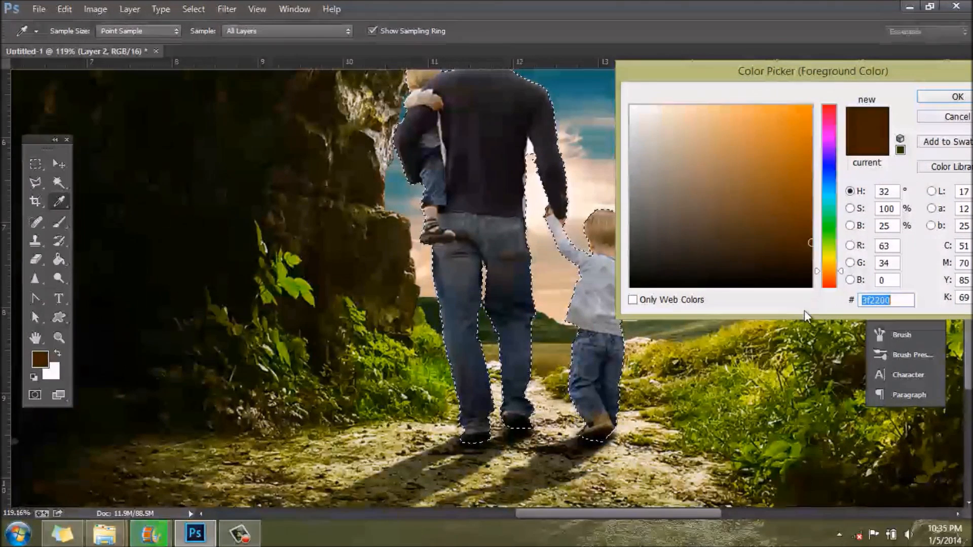
left_click(930, 98)
scroll(601, 421, "up", 5)
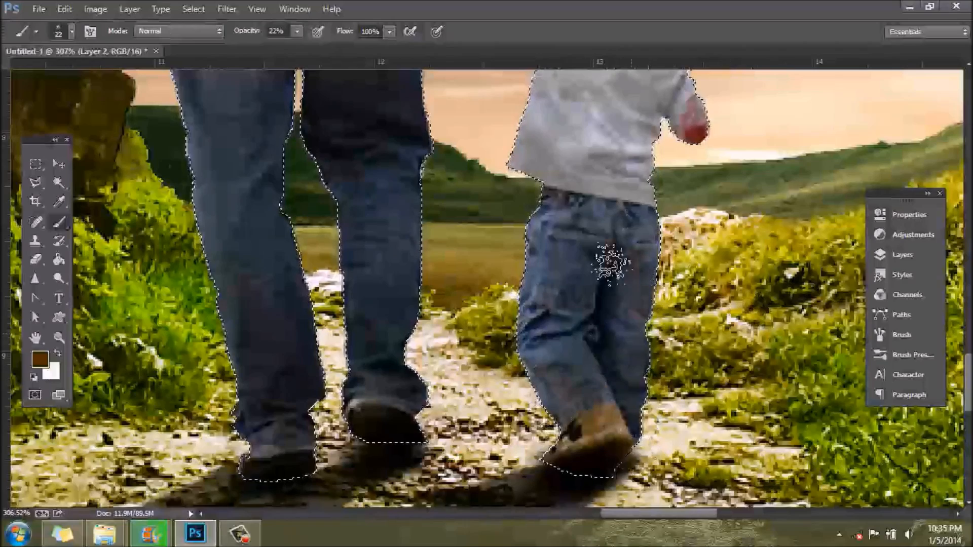
scroll(575, 137, "up", 2)
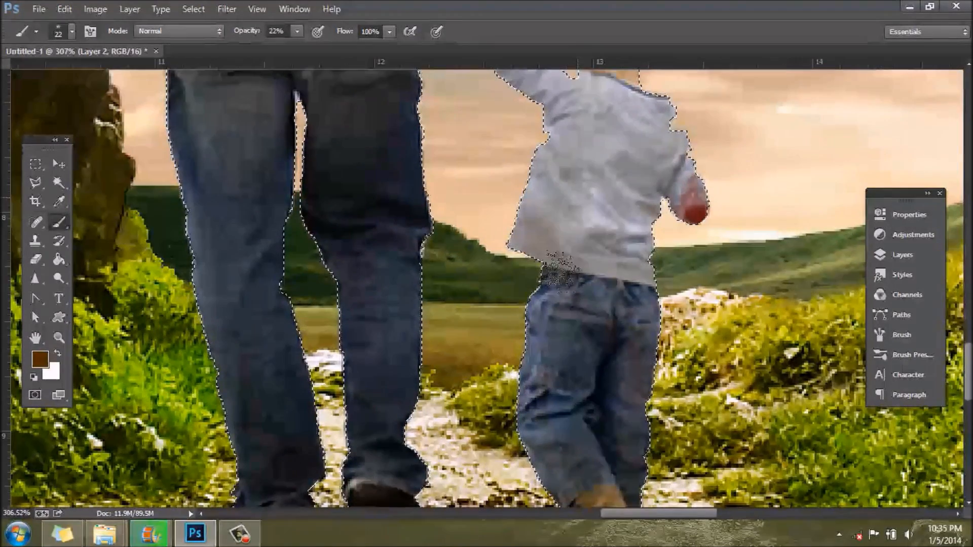
scroll(689, 342, "up", 2)
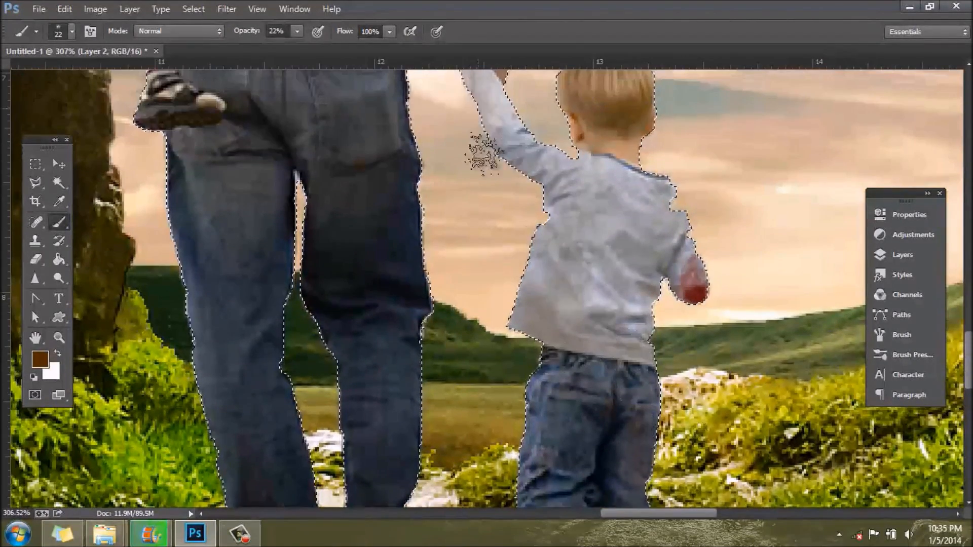
Step: Tint the man's lower trouser legs and shoes with the brown brush at 22% opacity
scroll(622, 425, "down", 4)
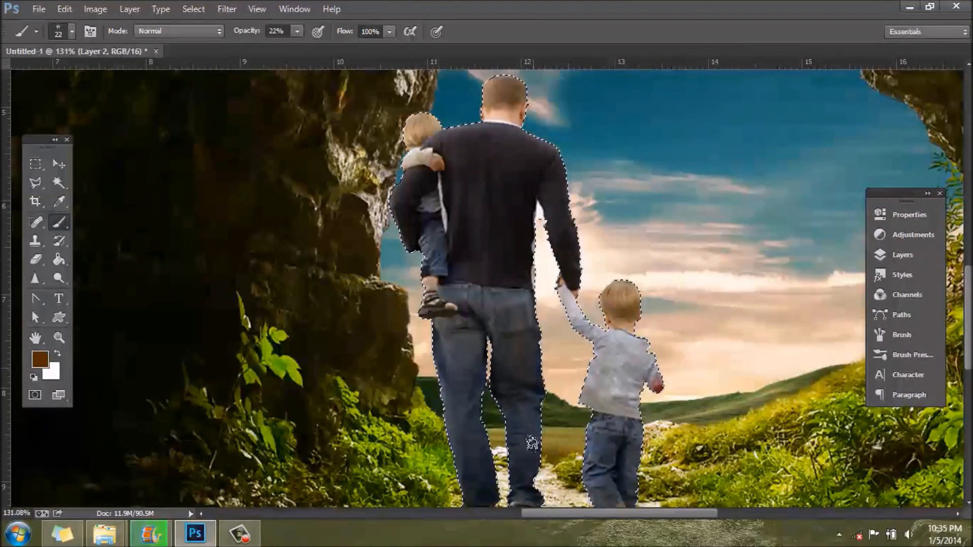
scroll(590, 436, "down", 2)
scroll(585, 453, "up", 3)
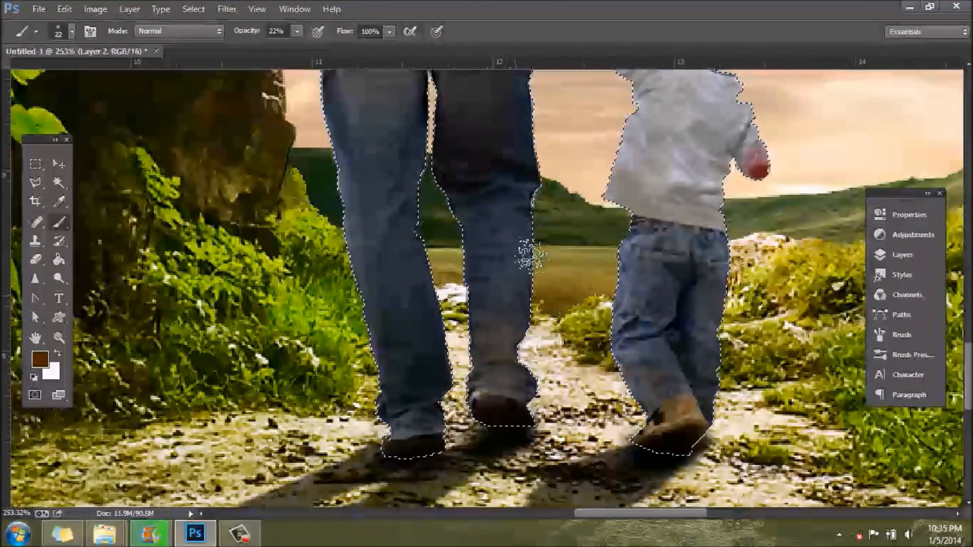
mouse_move(426, 331)
left_mouse_down()
mouse_move(406, 415)
mouse_move(443, 358)
left_mouse_up()
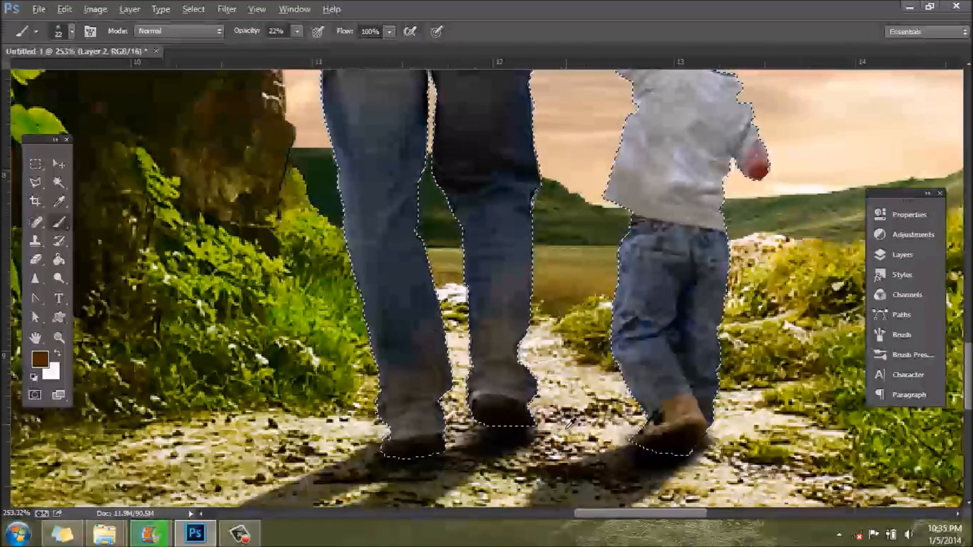
scroll(522, 426, "down", 3)
scroll(507, 420, "up", 4)
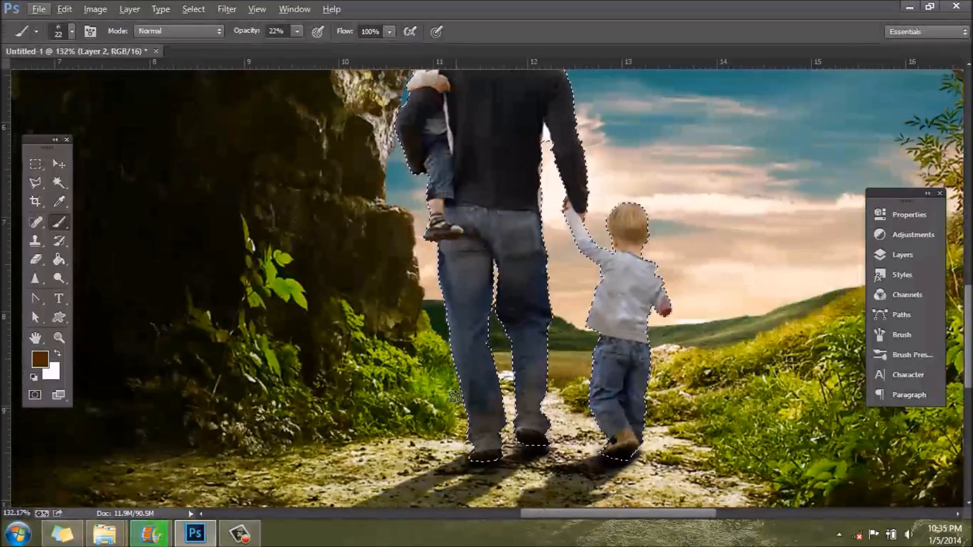
Step: Tint the seat and upper legs of the man's jeans with the same faint brown
scroll(474, 391, "up", 3)
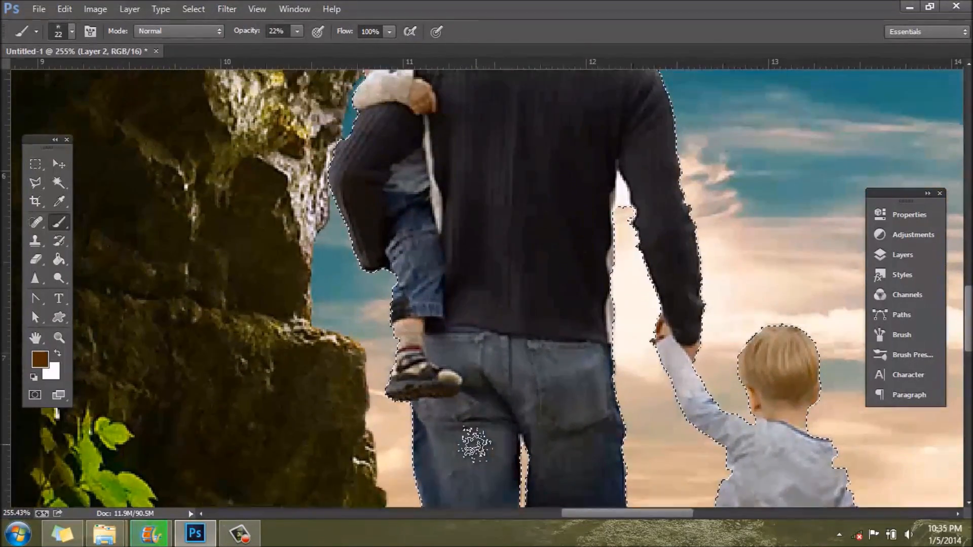
scroll(509, 340, "down", 6)
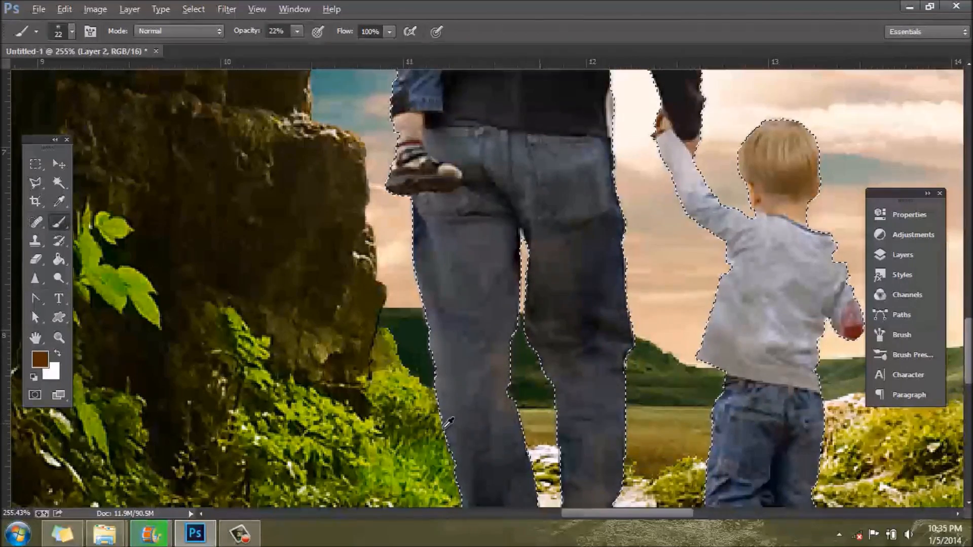
scroll(487, 455, "down", 4)
scroll(518, 431, "up", 4)
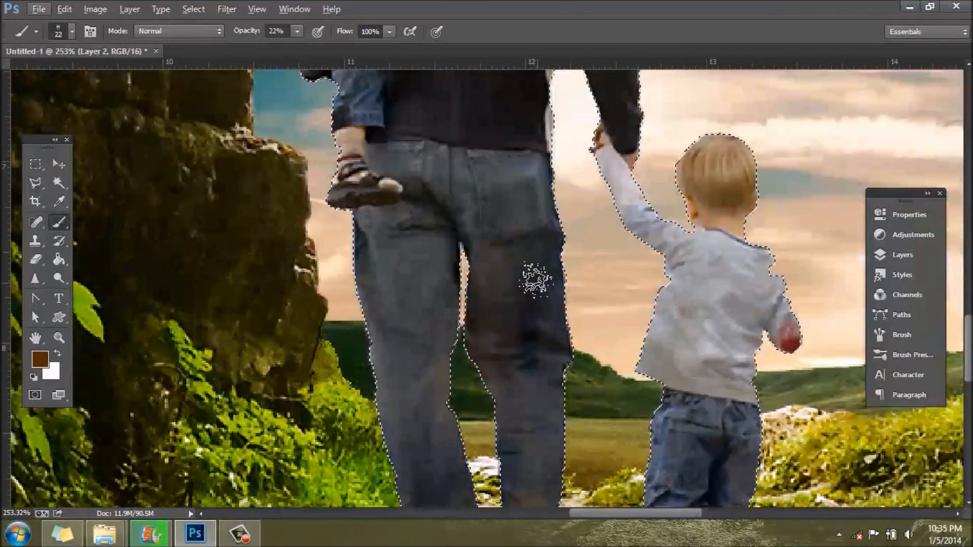
scroll(552, 418, "down", 4)
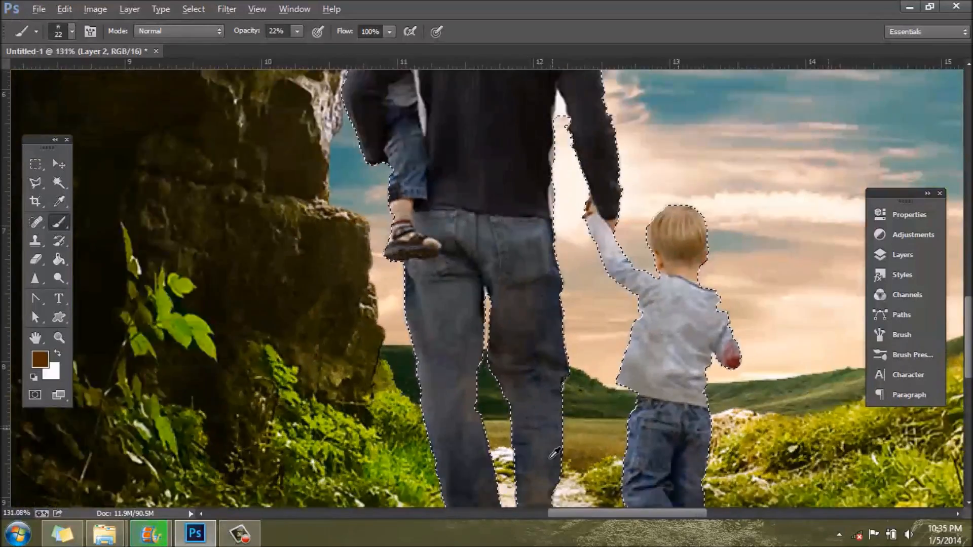
Step: Brush faint brown over the man's sweater sleeves and the carried child's trousers
scroll(432, 402, "up", 5)
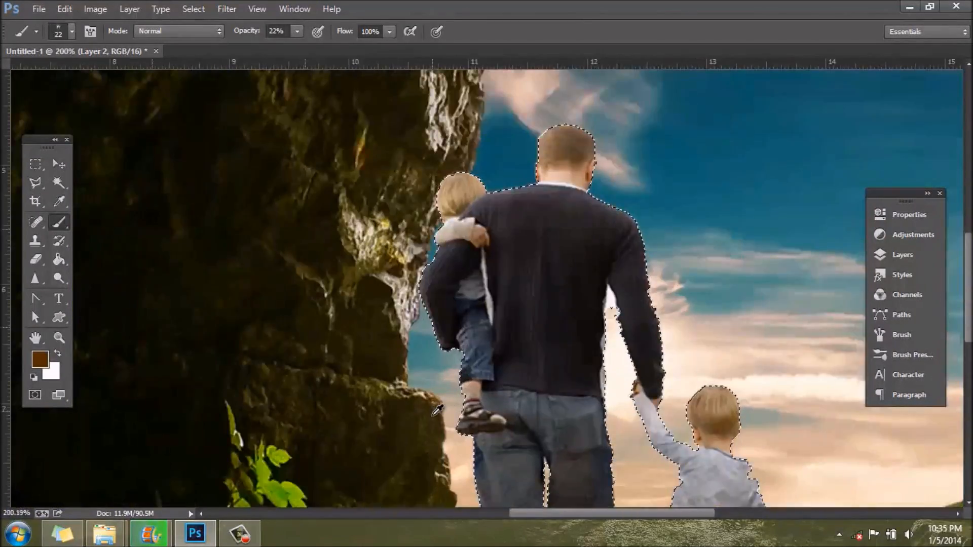
scroll(473, 401, "down", 3)
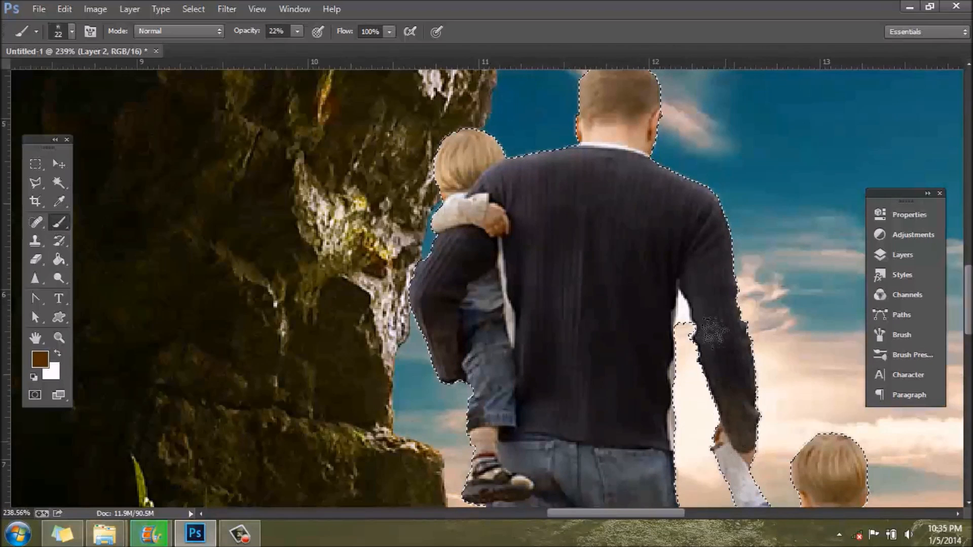
scroll(506, 415, "down", 5)
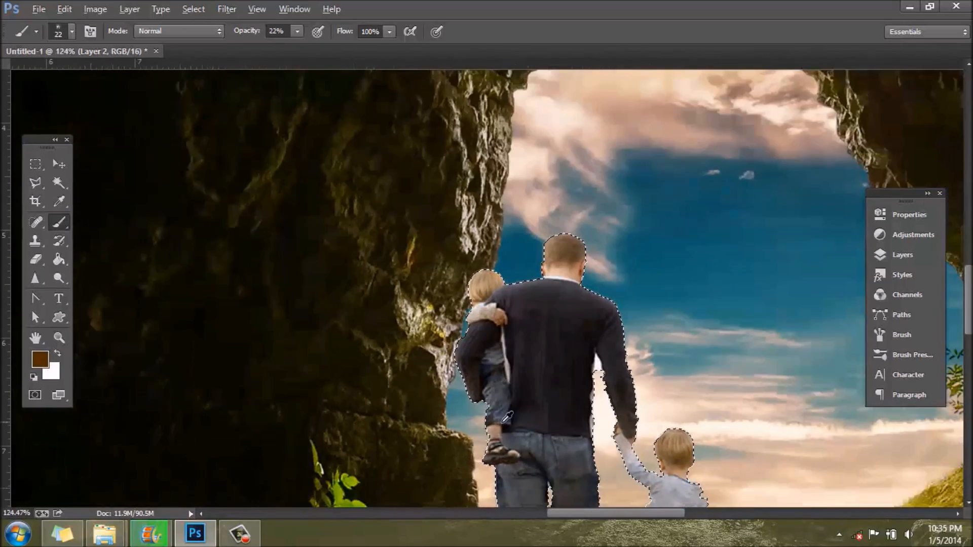
Step: Brush faint brown over the man's neck, the carried child's sleeve and the walking boy's shirt shoulder
scroll(598, 265, "up", 5)
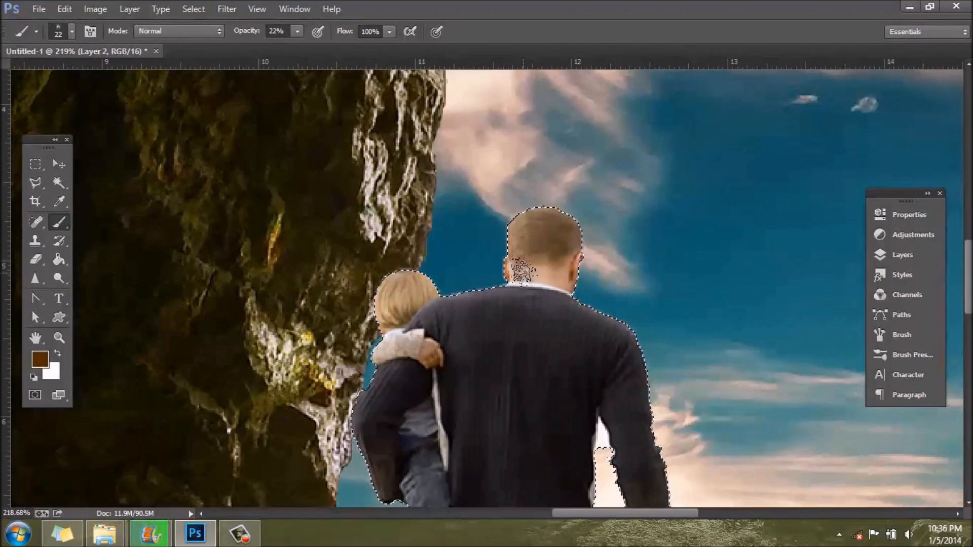
scroll(544, 327, "down", 3)
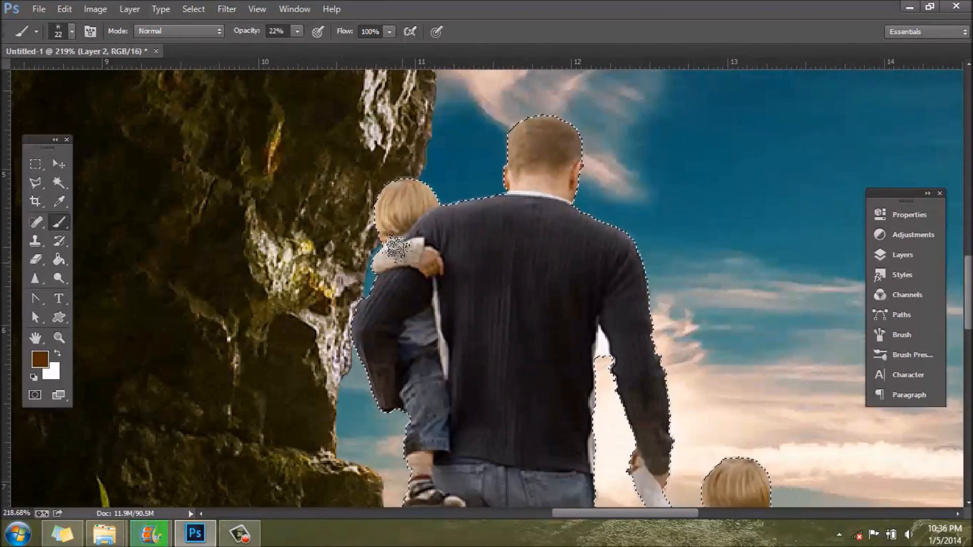
scroll(561, 359, "down", 3)
scroll(728, 428, "down", 2)
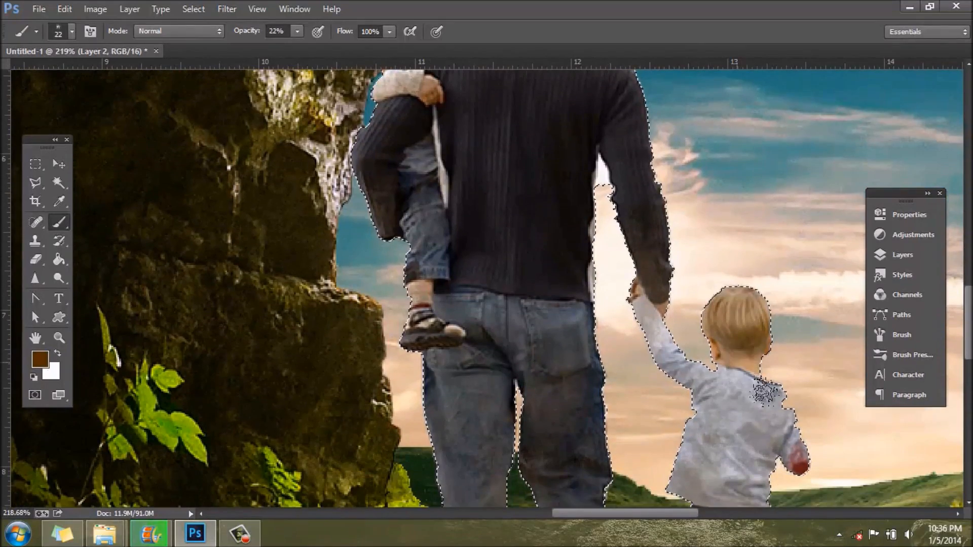
scroll(581, 402, "down", 6)
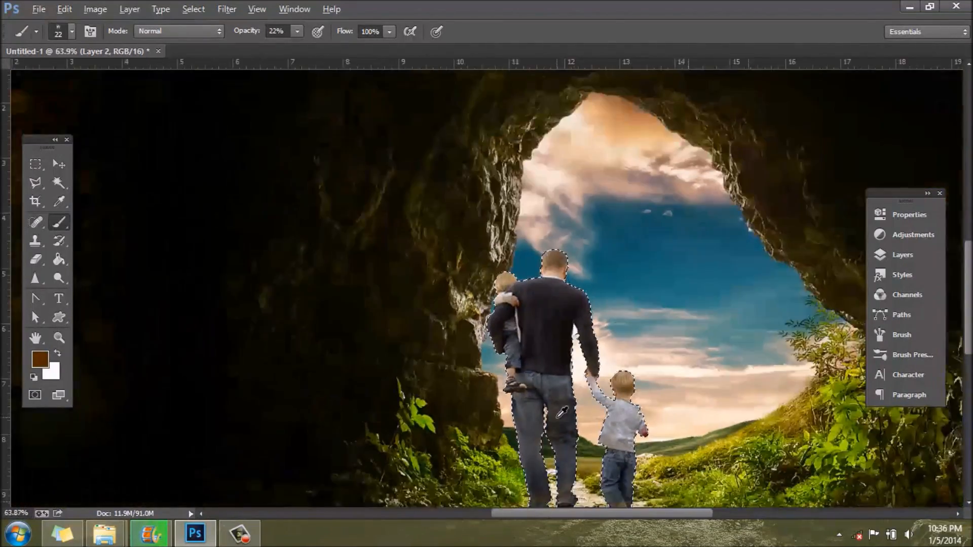
scroll(652, 455, "up", 6)
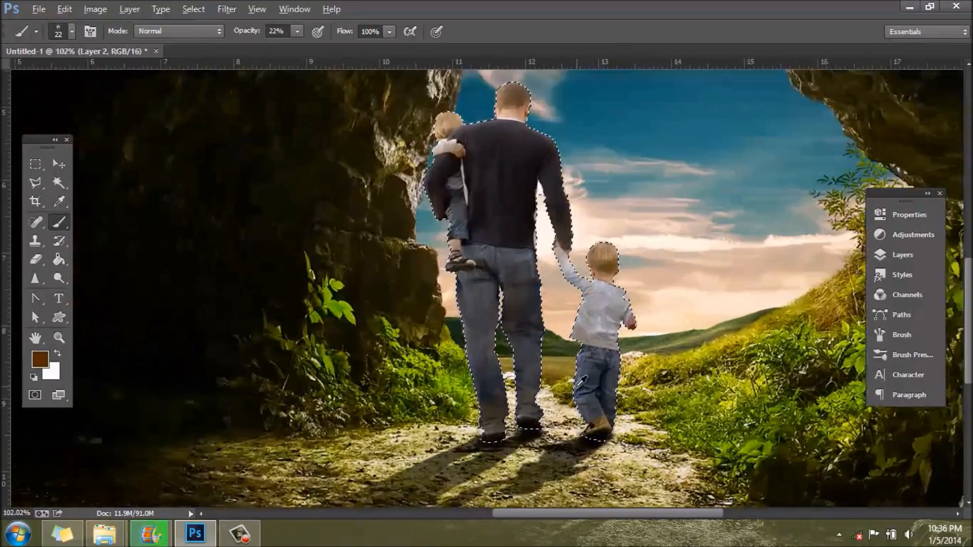
scroll(569, 409, "down", 2)
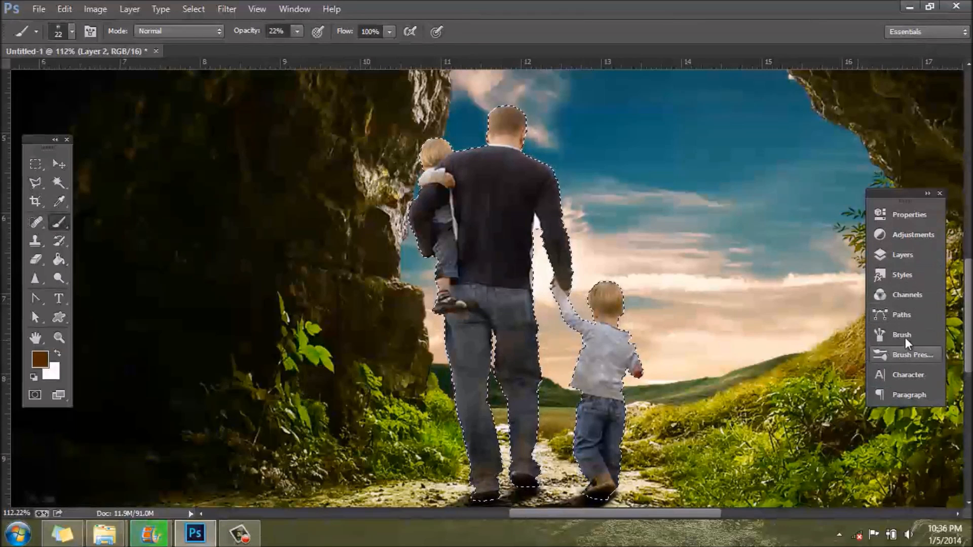
Step: Merge Layer 2, M Dirt and People into one layer and rename it People
left_click(911, 257)
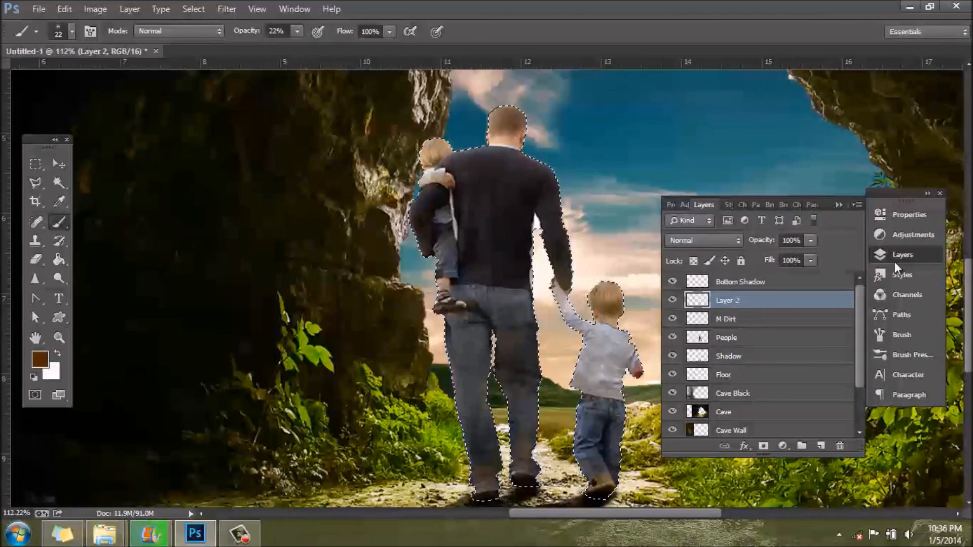
left_click(749, 341, "shift")
right_click(749, 337)
left_click(808, 409)
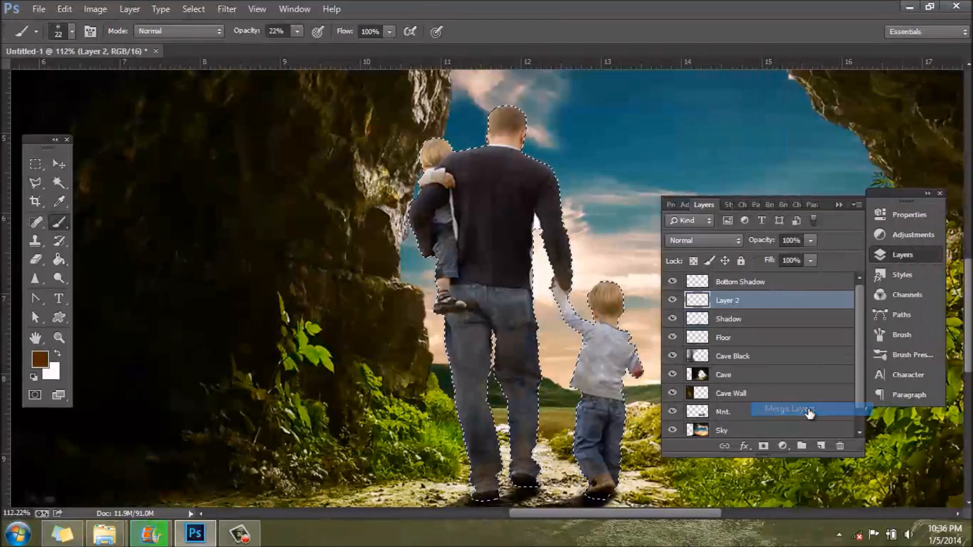
double_click(727, 301)
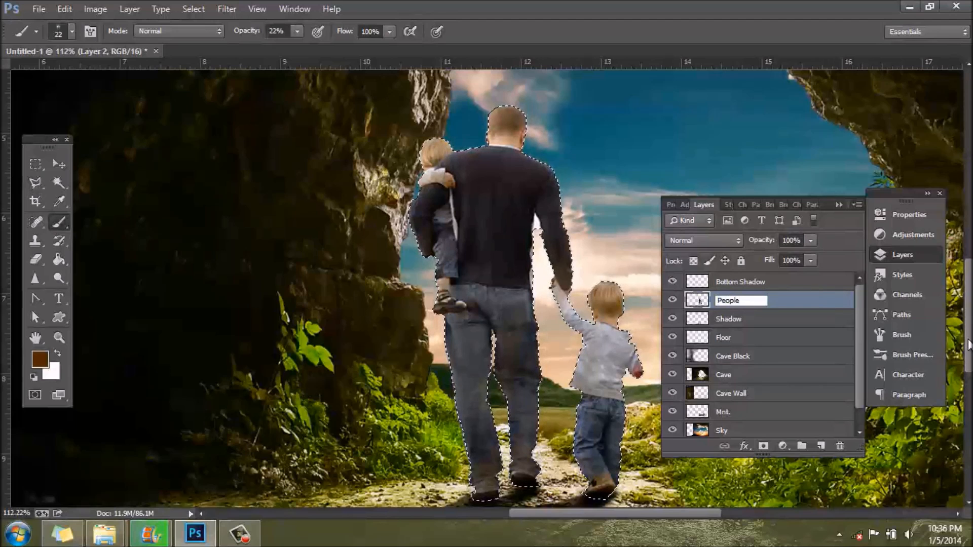
key("Return")
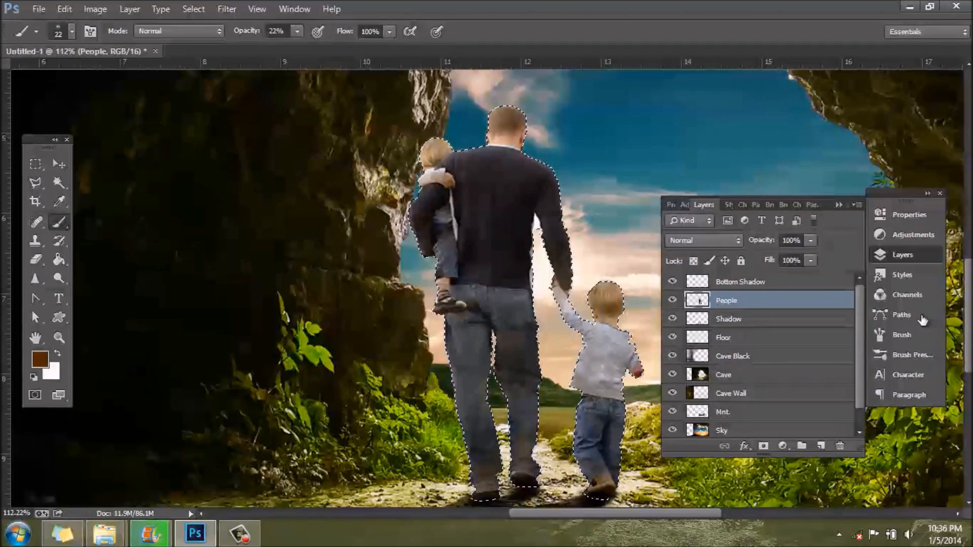
left_click(914, 252)
scroll(681, 323, "down", 3)
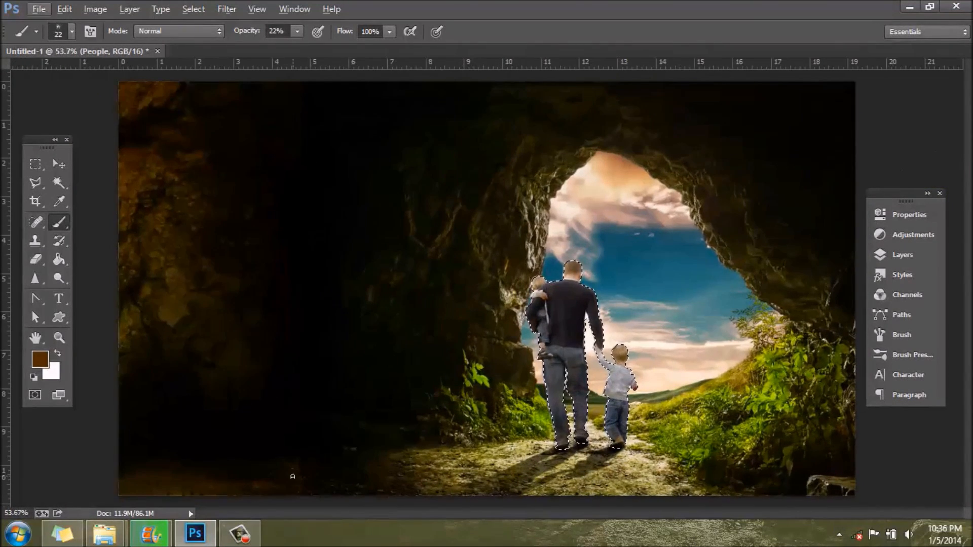
scroll(203, 481, "up", 3)
scroll(406, 472, "down", 3)
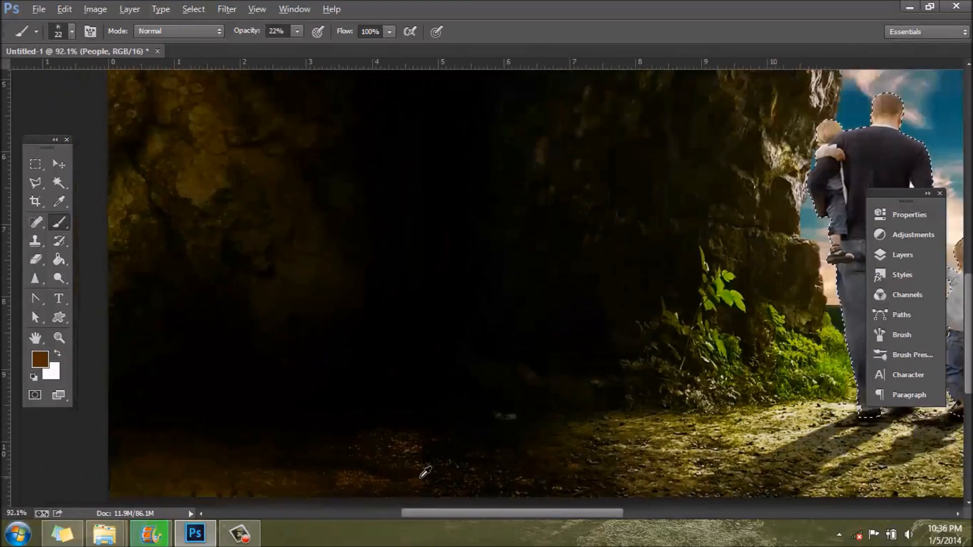
scroll(199, 409, "down", 1)
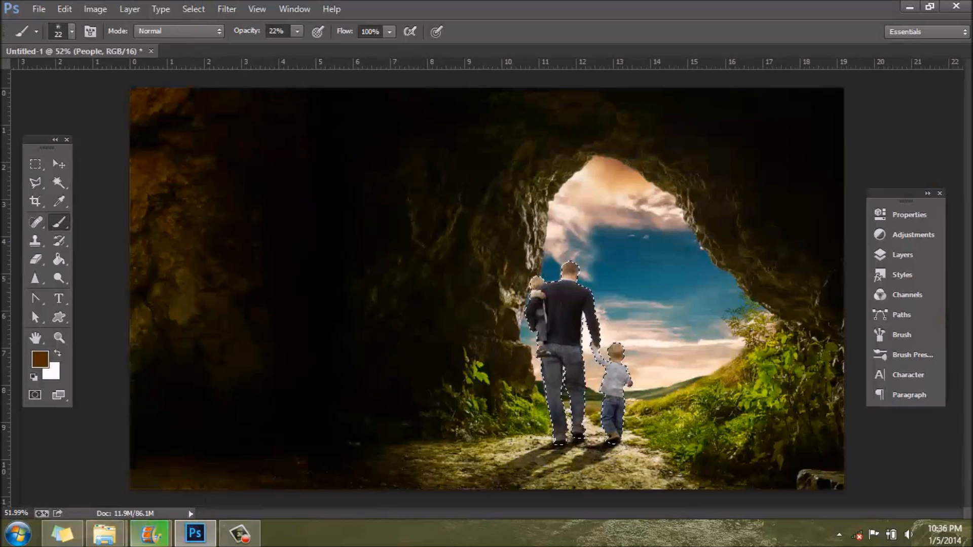
left_click(151, 537)
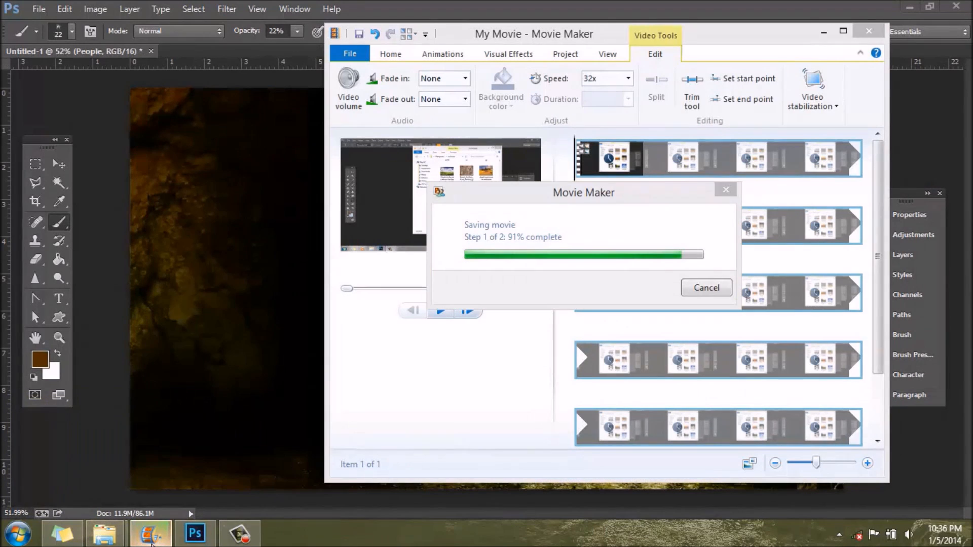
left_click(151, 535)
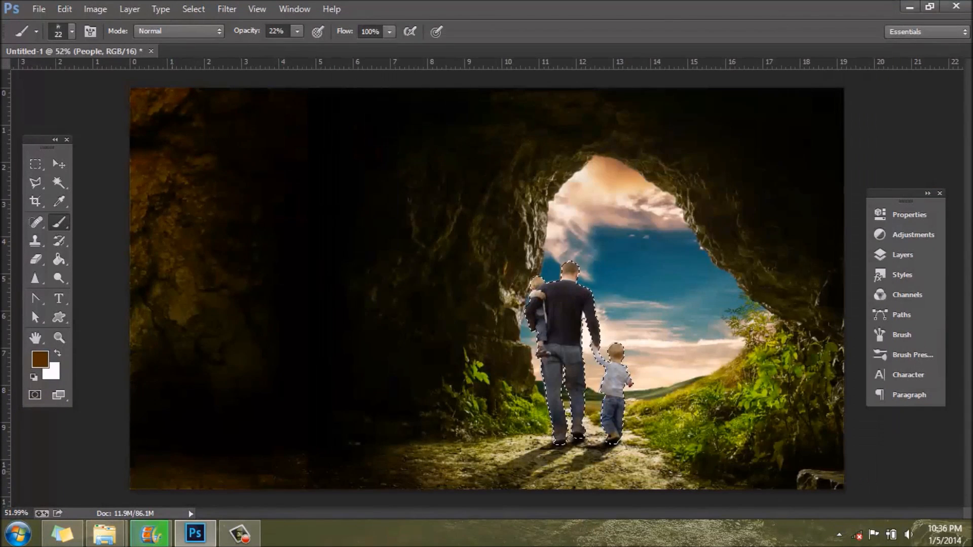
Step: Place the burnbarrel picture from the Fire folder into the cave scene, enlarged to about 132%
mouse_move(104, 535)
left_click(132, 414)
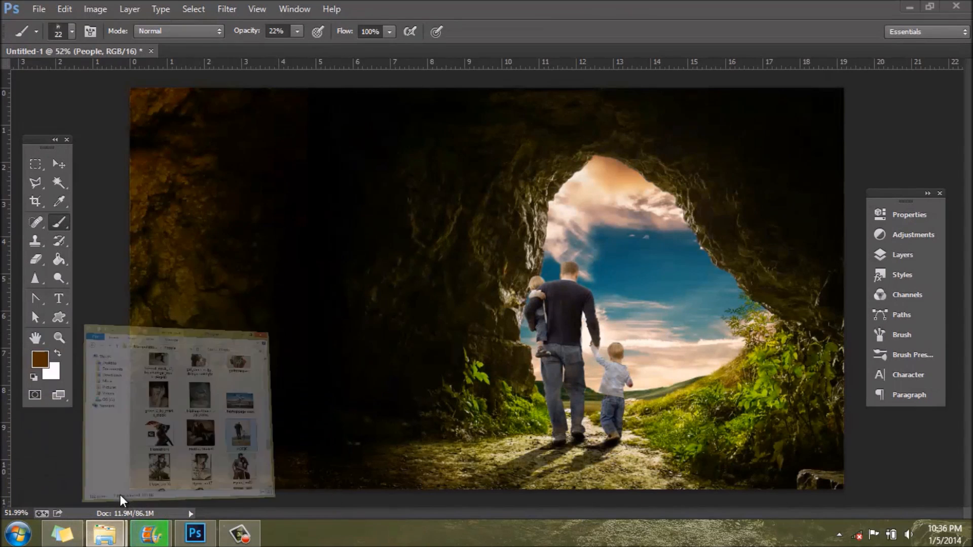
left_click(193, 106)
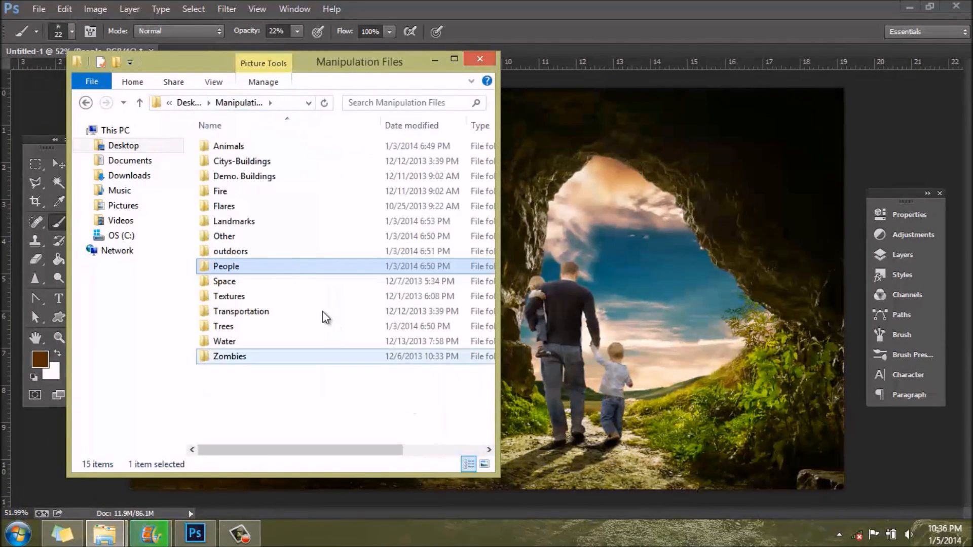
double_click(242, 193)
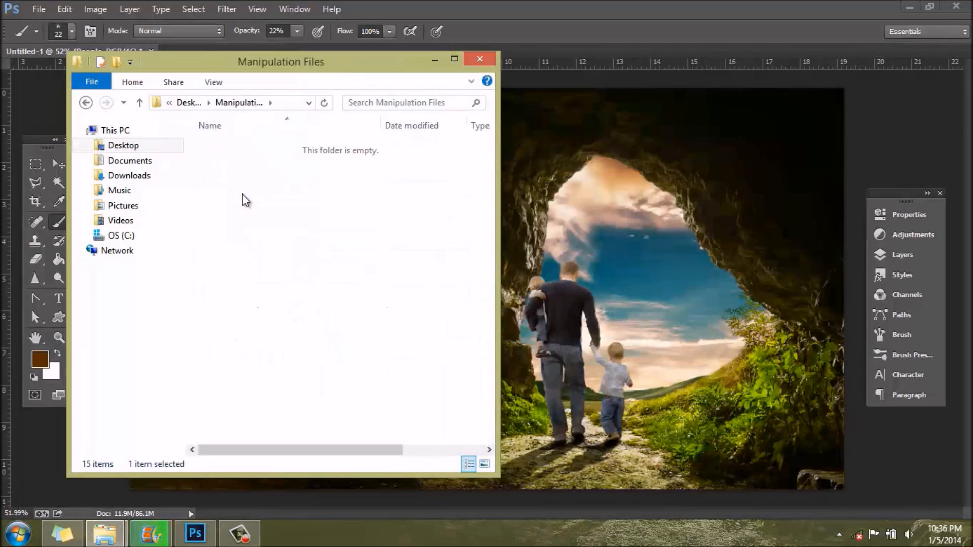
left_click_drag(230, 181, 637, 376)
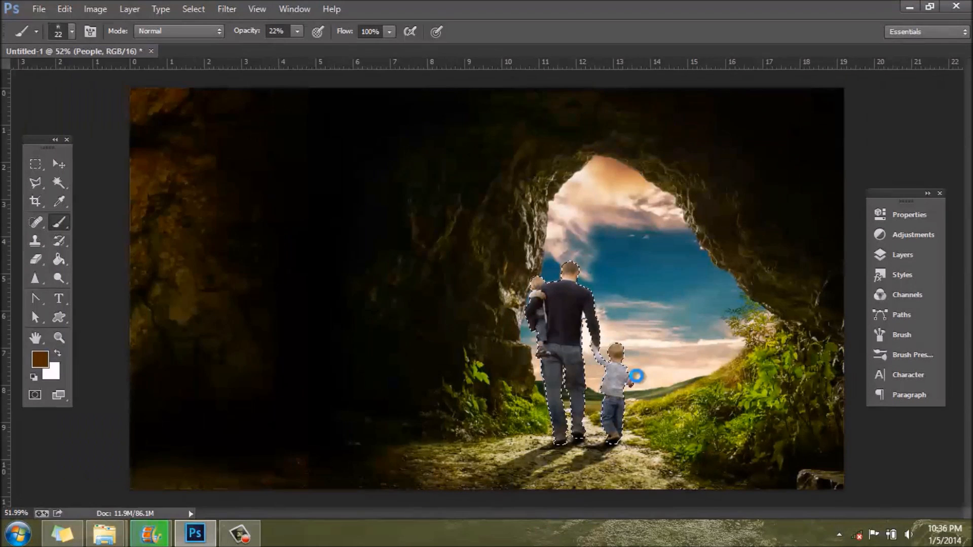
left_click_drag(407, 359, 394, 325)
left_click_drag(553, 380, 661, 447)
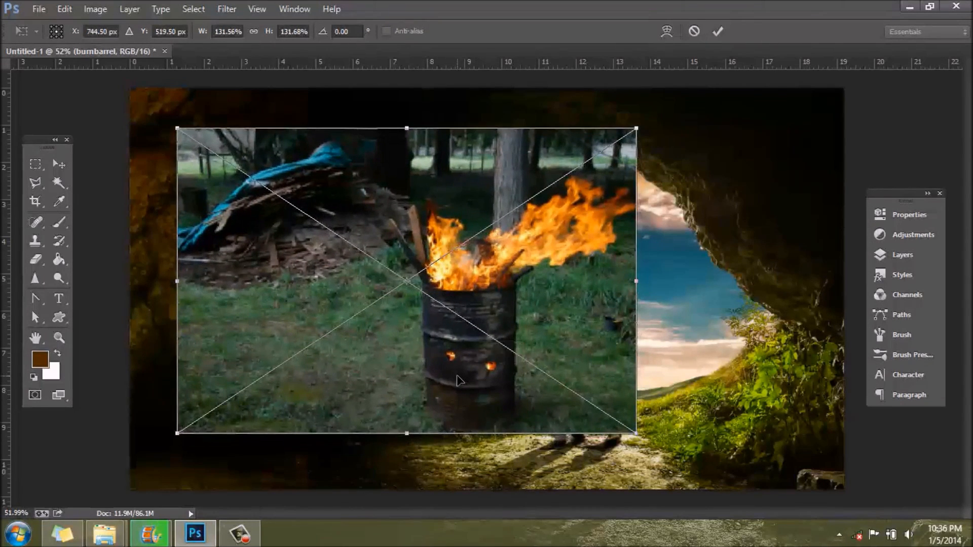
key("b")
Step: Start a fresh Polygonal Lasso outline on the burning barrel, tracing its middle ridge from one side to the other
scroll(498, 374, "up", 6)
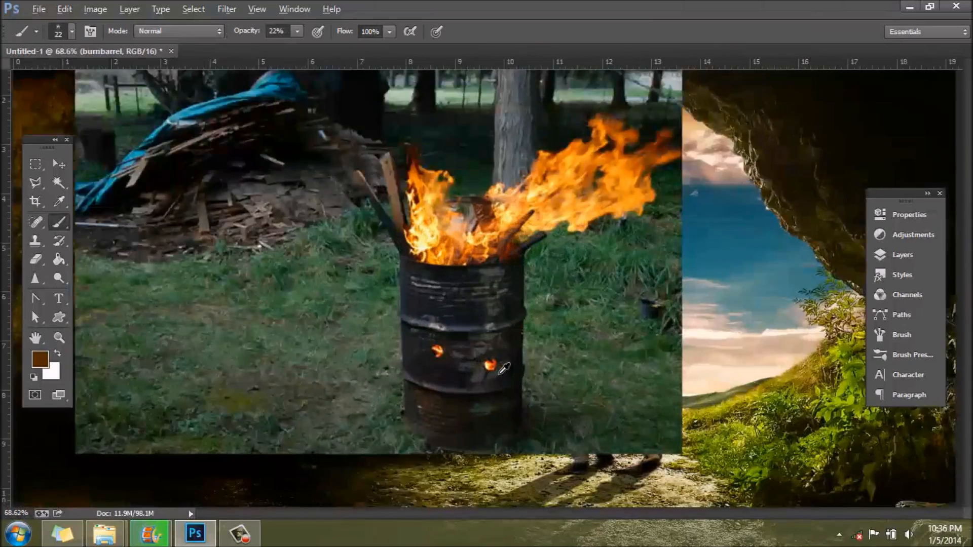
scroll(541, 389, "up", 6)
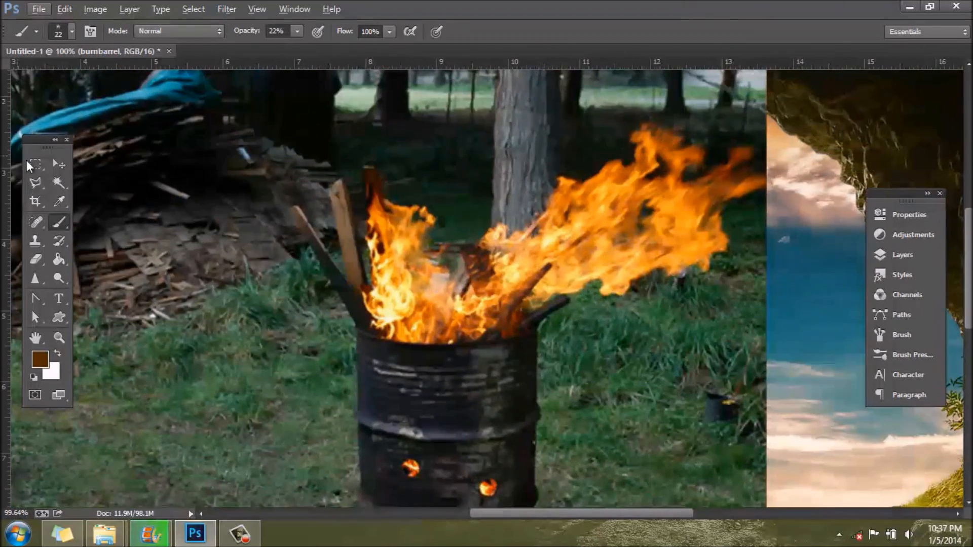
left_click(35, 182)
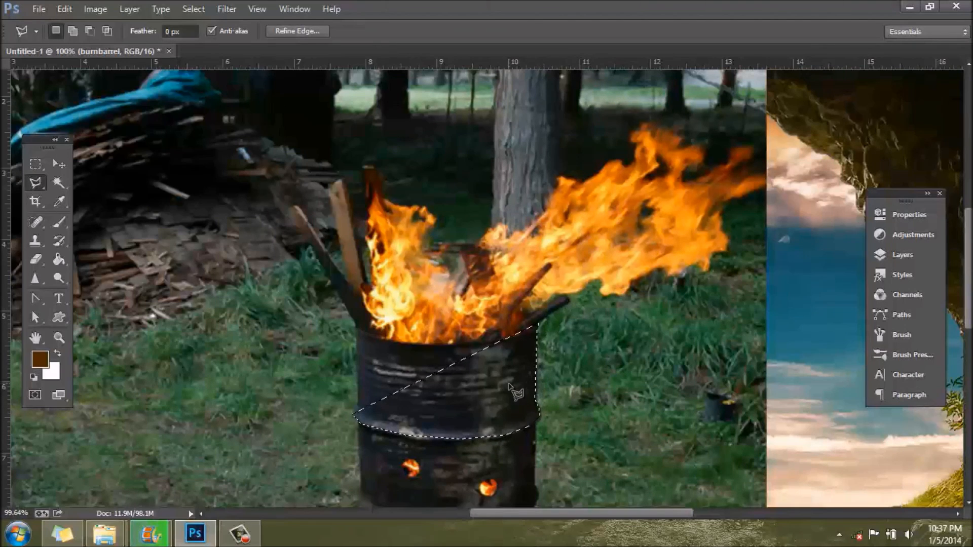
key("ctrl+d")
left_click(355, 413)
left_click(366, 428)
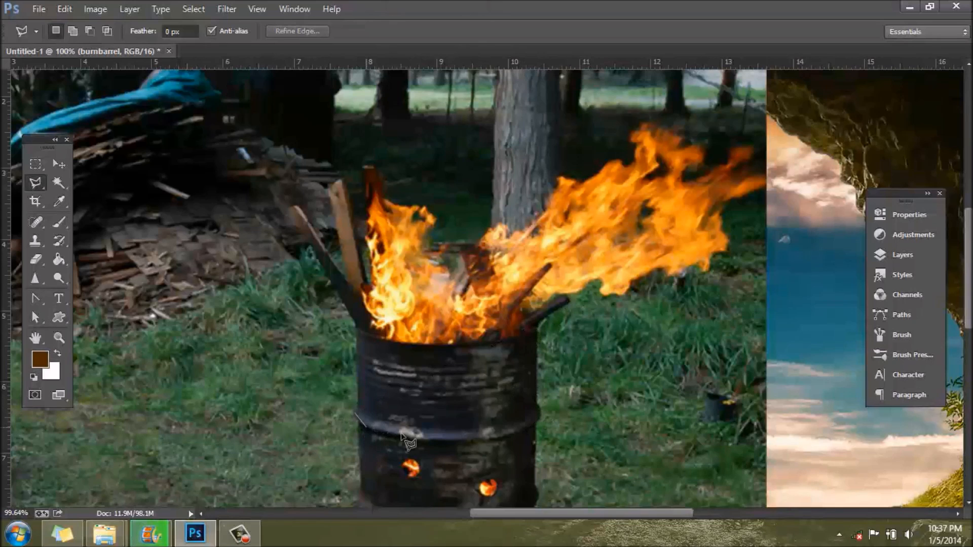
left_click(423, 438)
left_click(485, 440)
left_click(512, 433)
left_click(539, 414)
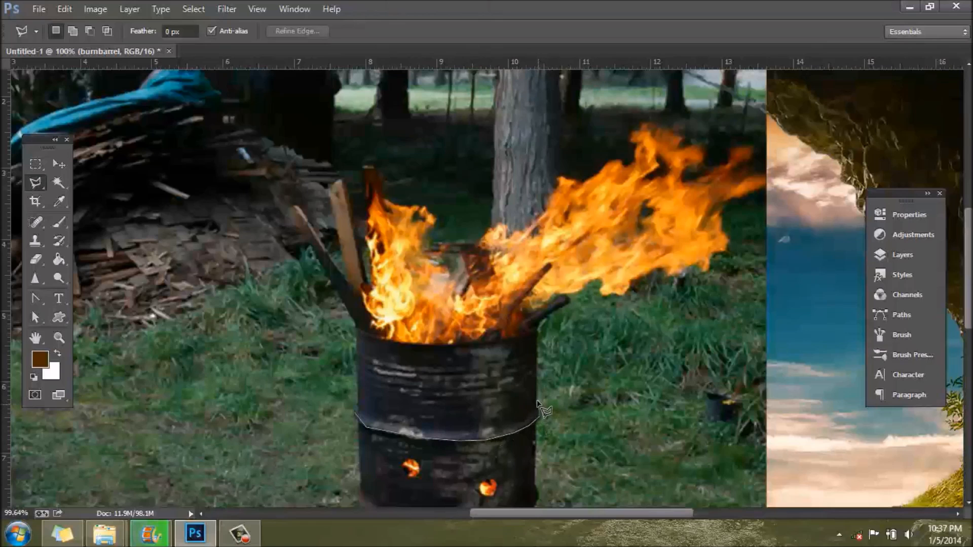
Step: Continue the lasso outline up the barrel's side nearest the cave opening and around the short wood pieces and central flames
left_click(538, 326)
left_click(564, 298)
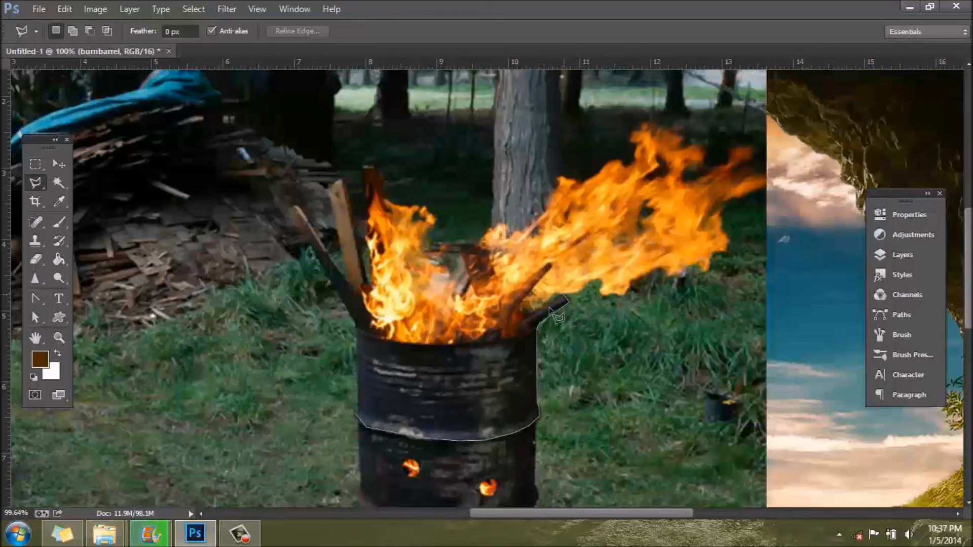
left_click(518, 313)
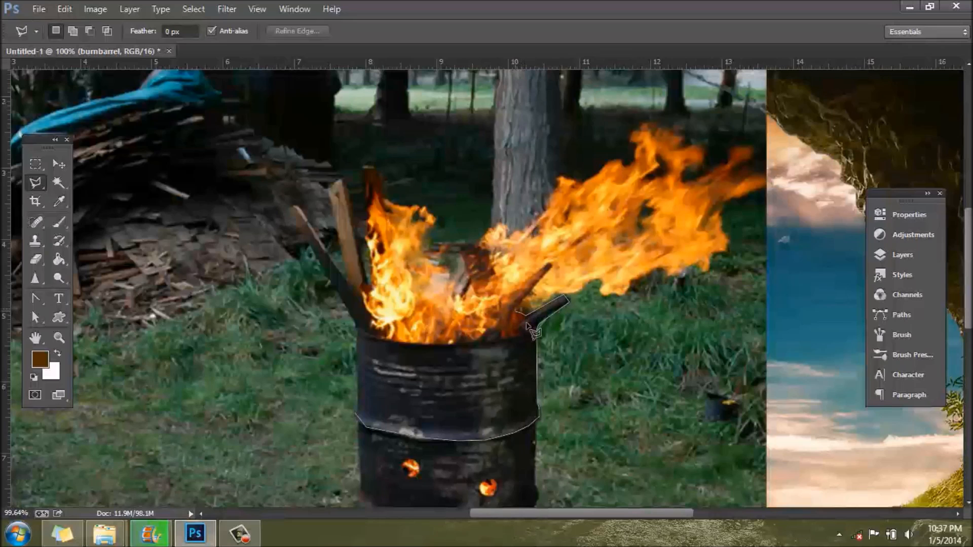
left_click(551, 265)
left_click(504, 296)
left_click(486, 244)
left_click(462, 248)
left_click(449, 282)
left_click(390, 235)
Step: Trace the three tall planks with the lasso and close the selection down the barrel's remaining side
left_click(375, 170)
left_click(363, 166)
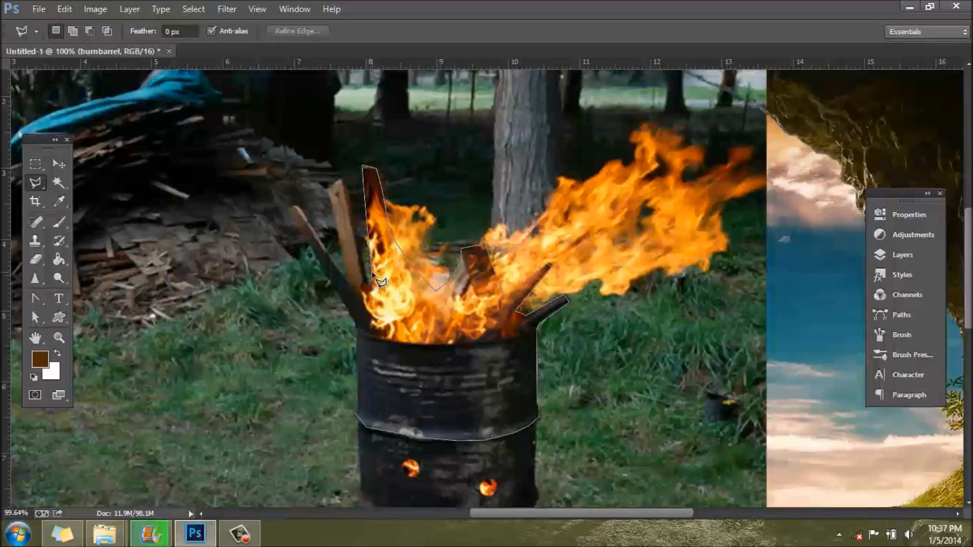
left_click(371, 289)
left_click(345, 179)
left_click(330, 187)
left_click(345, 276)
left_click(290, 207)
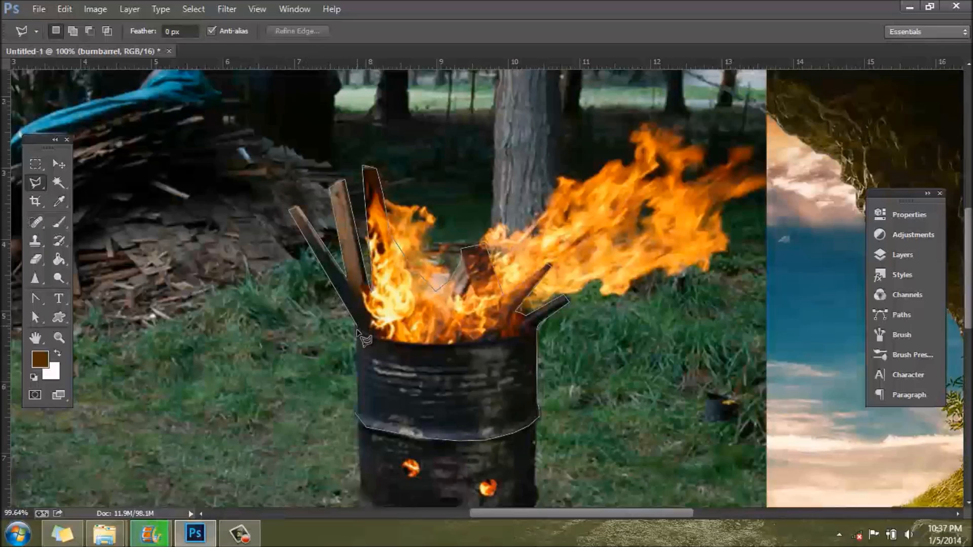
left_click(358, 415)
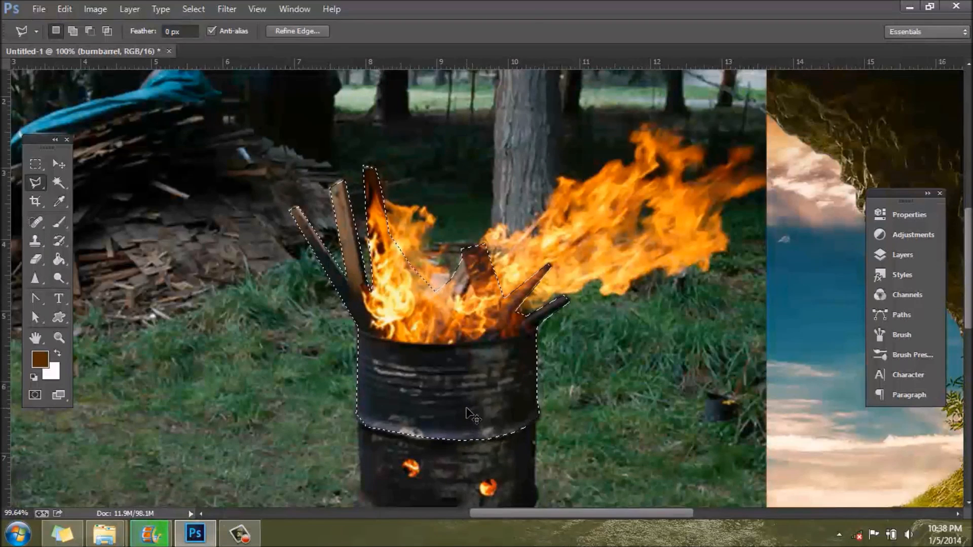
Step: Copy the selected barrel and flames to a new layer and delete the burnbarrel layer
key("ctrl+j")
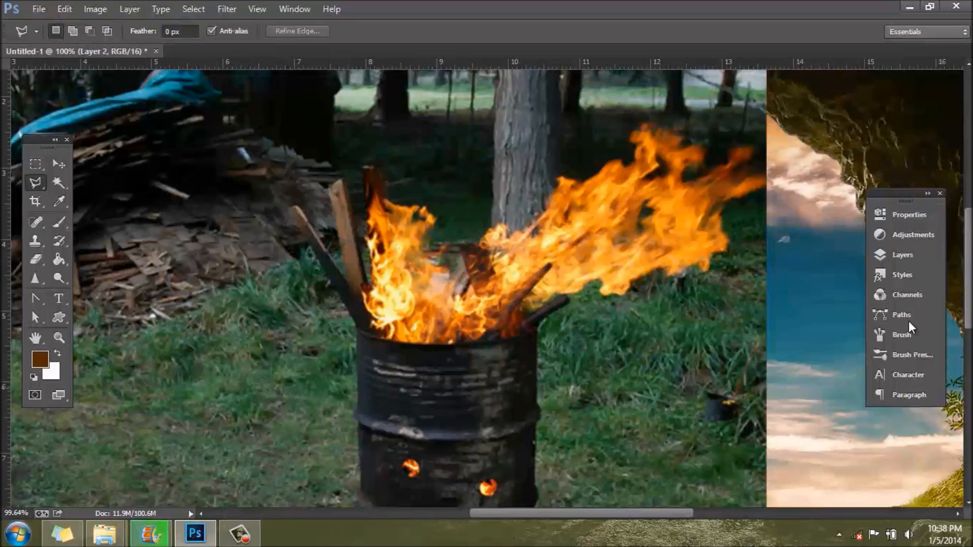
left_click(902, 255)
left_click(746, 319)
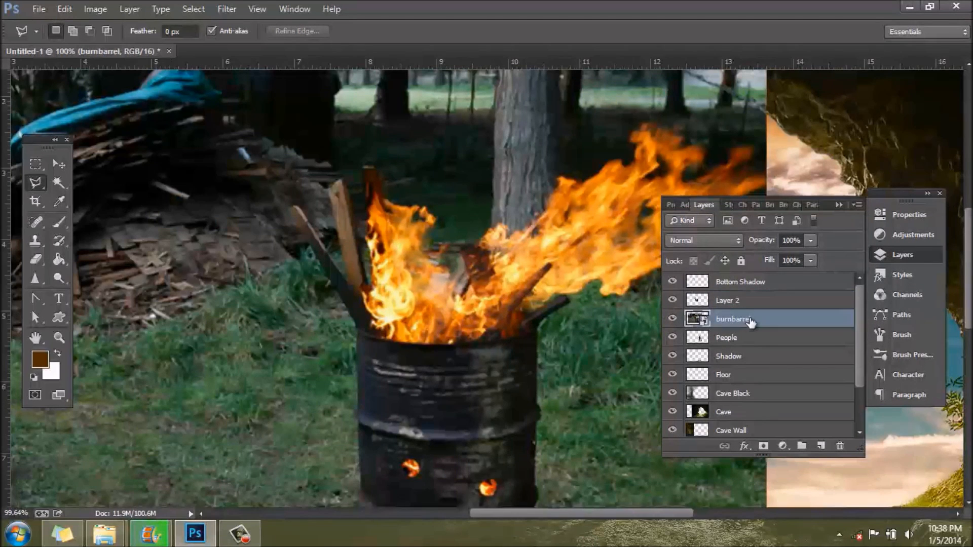
key("Delete")
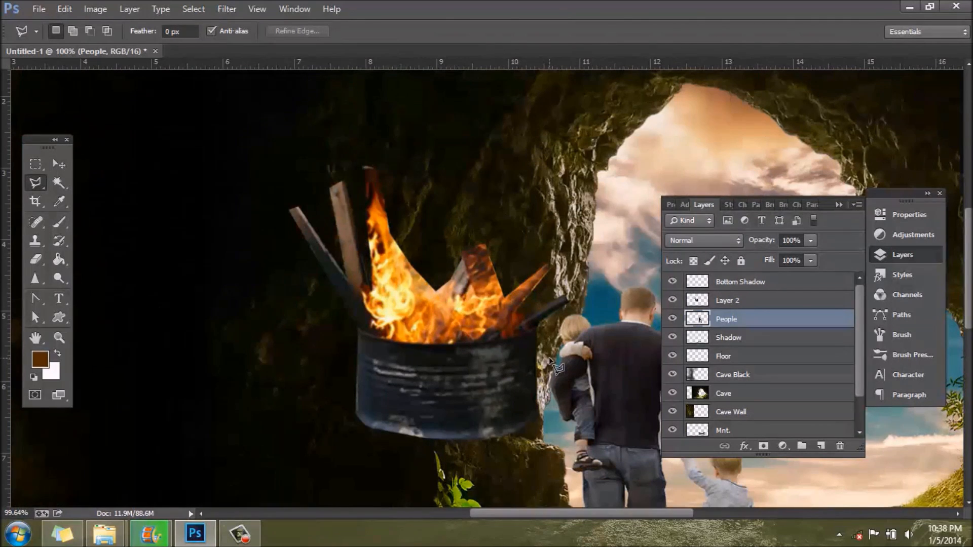
scroll(557, 370, "down", 5)
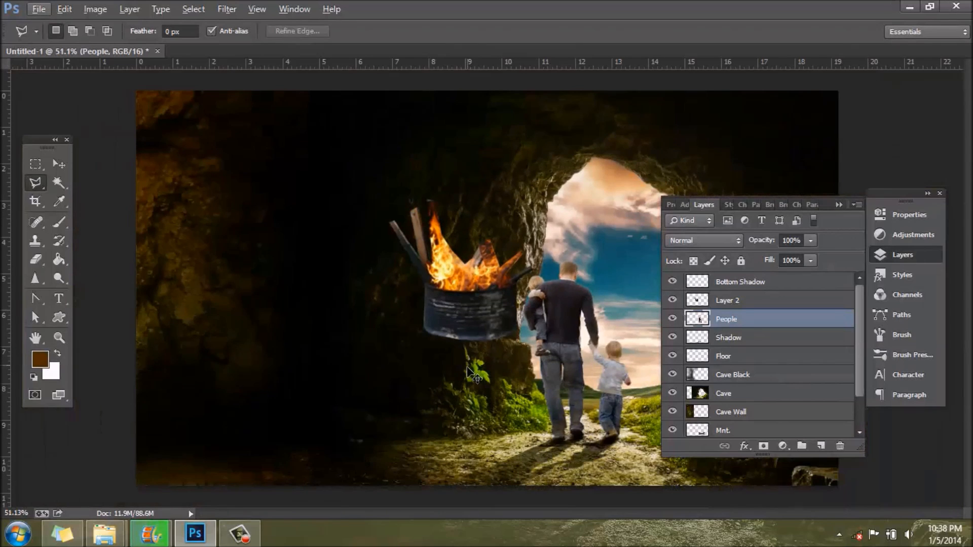
key("ctrl+t")
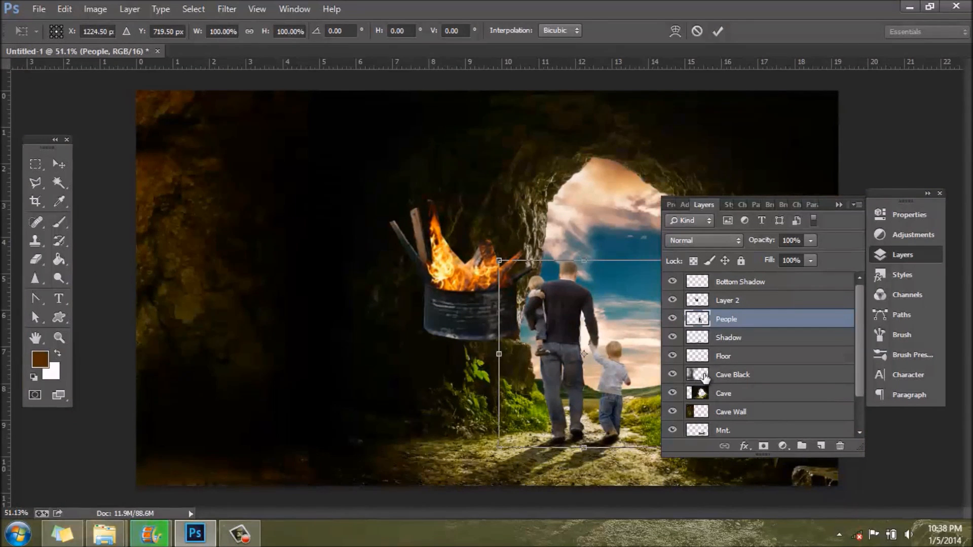
key("Return")
key("l")
Step: Move the cut-out fire barrel on Layer 2 to the dark ground at the cave's lower left
left_click(739, 303)
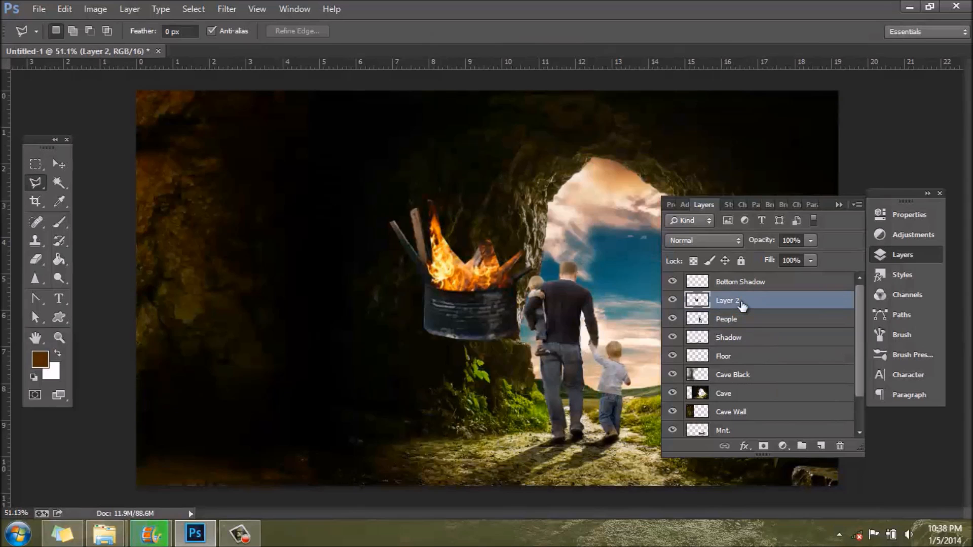
key("ctrl+t")
left_click_drag(471, 346, 303, 488)
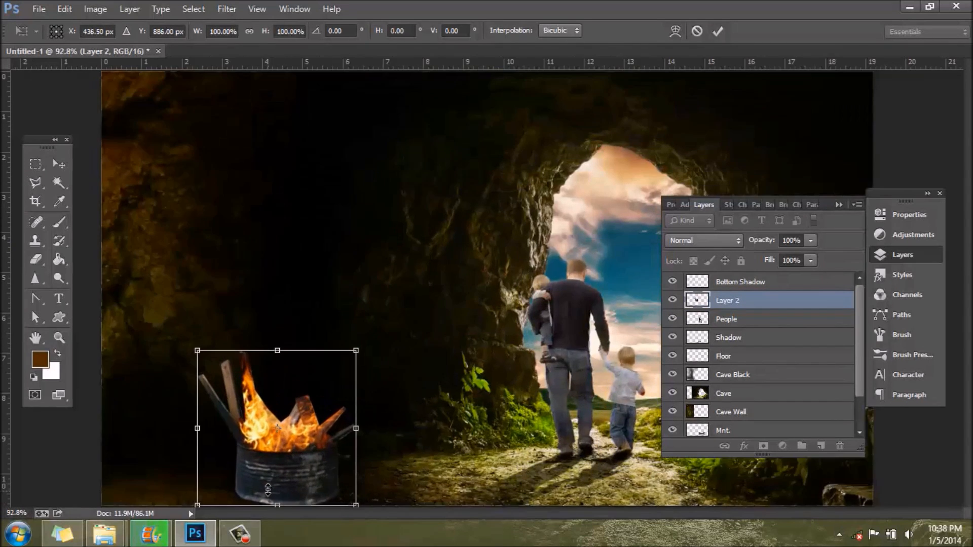
Step: Scale the fire barrel down to about 63% and settle it on the dark cave floor
scroll(267, 491, "up", 5)
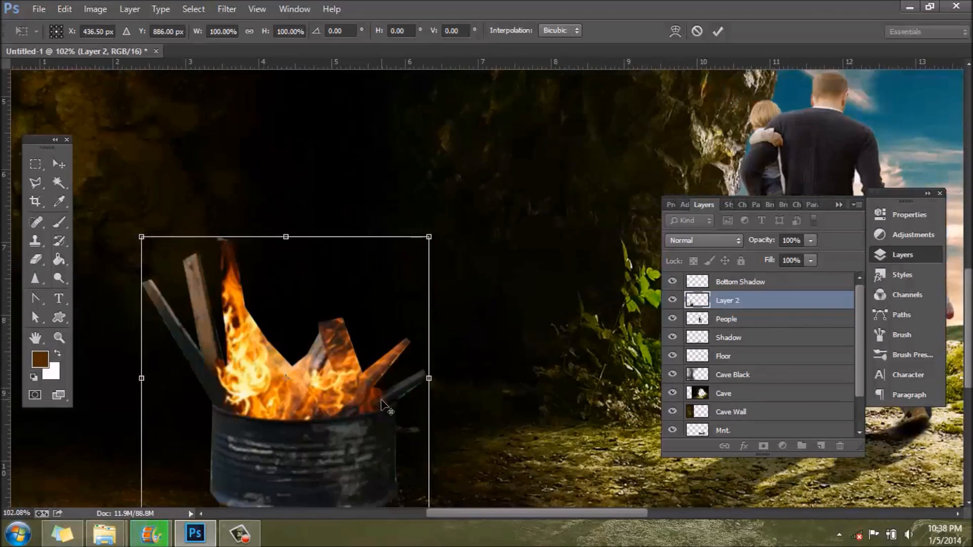
scroll(382, 401, "down", 2)
scroll(314, 473, "up", 2)
scroll(314, 473, "down", 9)
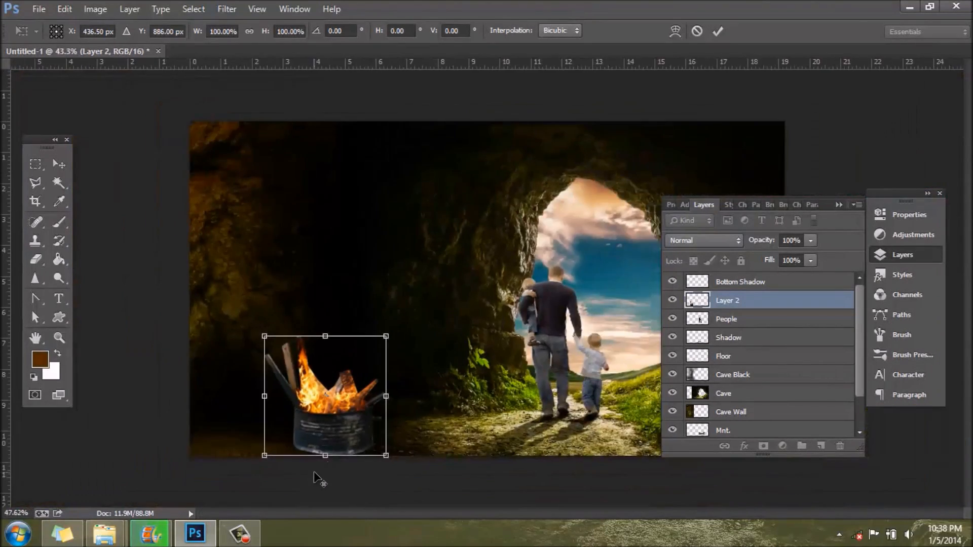
scroll(327, 435, "up", 8)
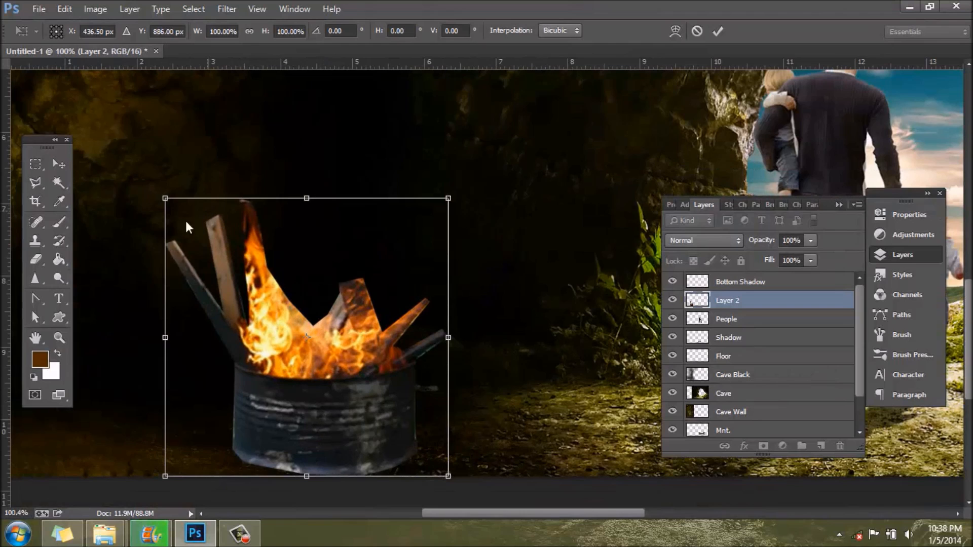
left_click_drag(165, 198, 290, 321)
left_click_drag(334, 362, 325, 343)
mouse_move(262, 292)
left_mouse_down()
mouse_move(256, 281)
mouse_move(253, 289)
left_mouse_up()
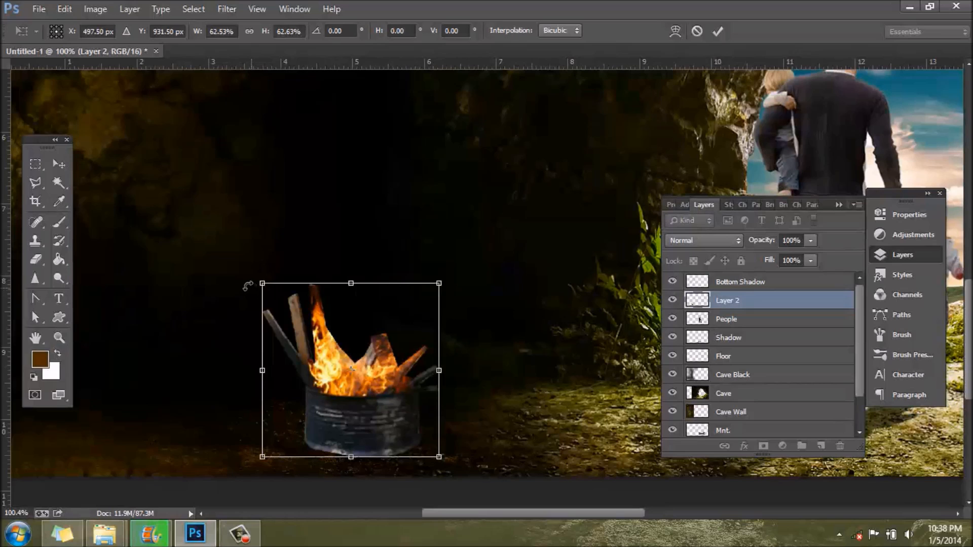
mouse_move(392, 429)
left_mouse_down()
mouse_move(381, 416)
mouse_move(388, 428)
left_mouse_up()
key("Return")
key("l")
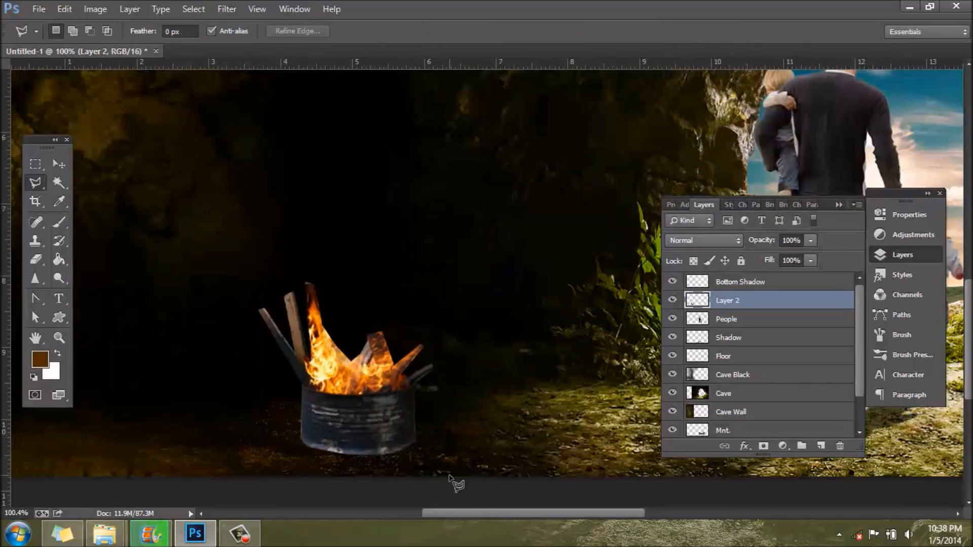
Step: Rename the barrel's layer as Fire
double_click(731, 303)
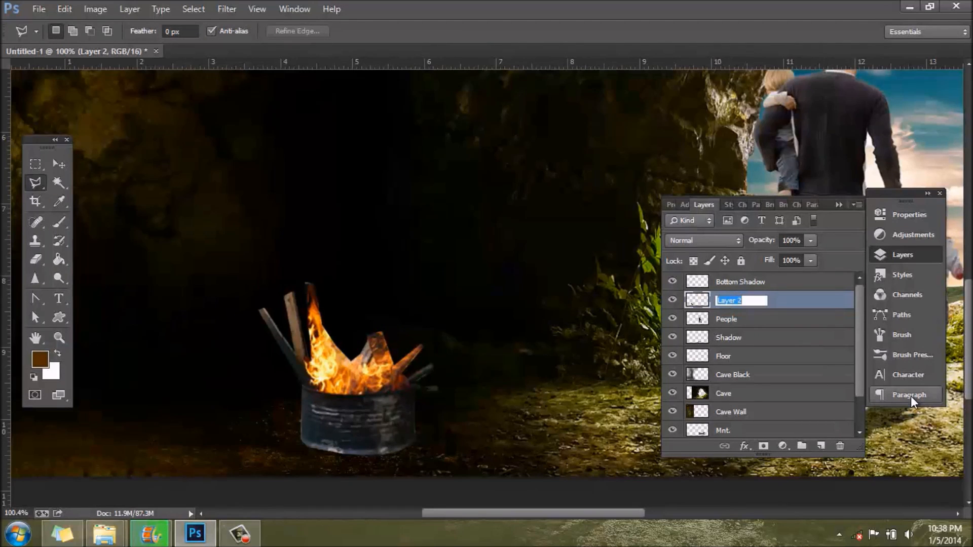
type("Fire")
key("Return")
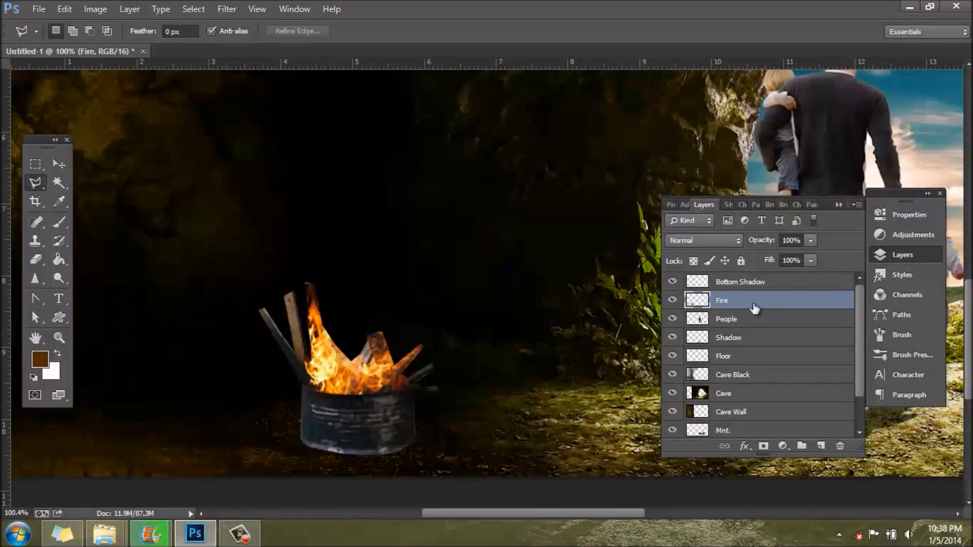
Step: Add a new layer above Fire and set the brush colour to black (000000)
left_click(822, 448)
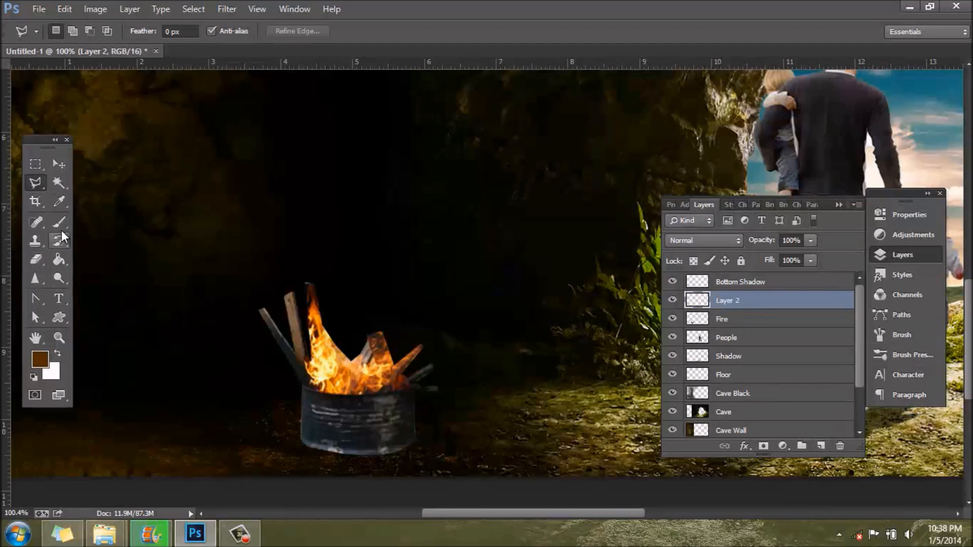
left_click(59, 222)
left_click(40, 359)
left_click(632, 286)
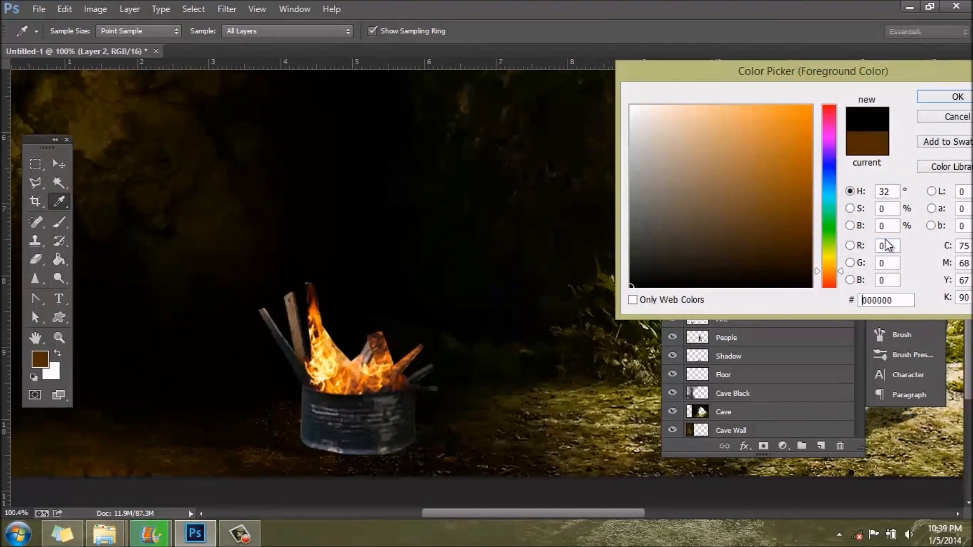
left_click(937, 96)
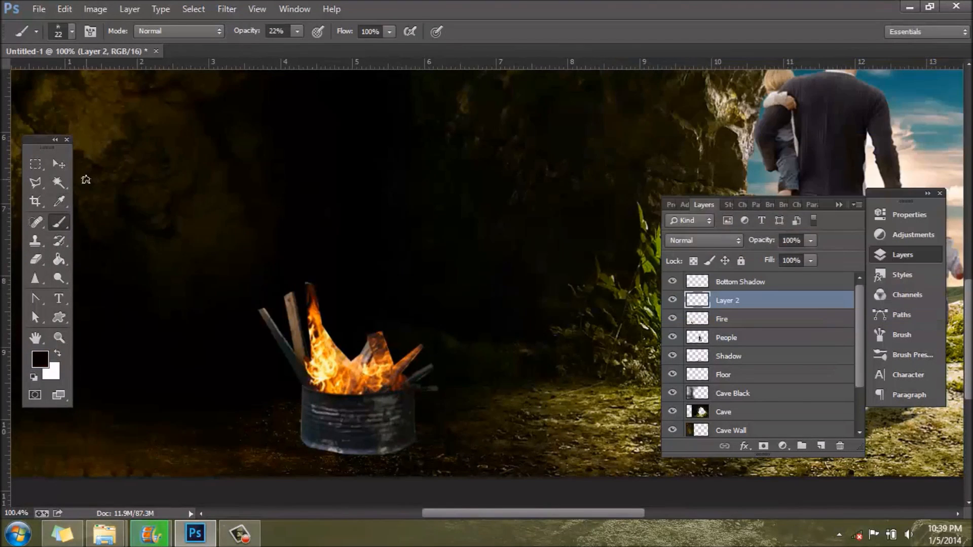
Step: Shade the barrel's lower edge with a soft 27 px black brush at 22% opacity
left_click(72, 32)
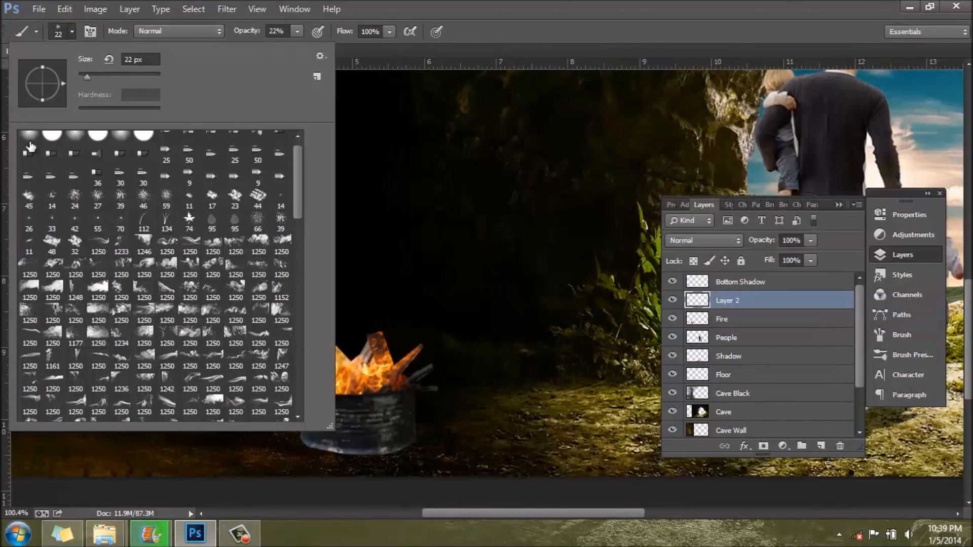
left_click_drag(87, 77, 89, 77)
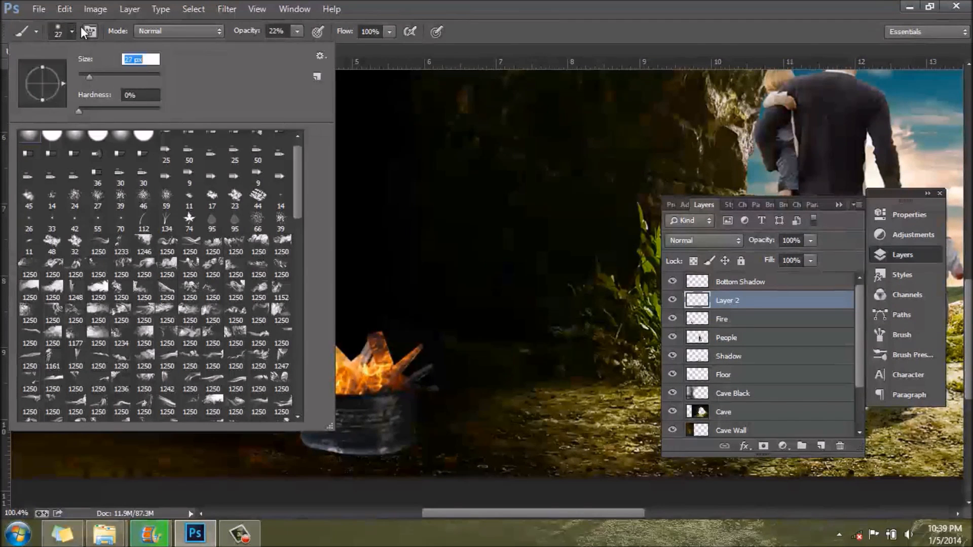
left_click(74, 31)
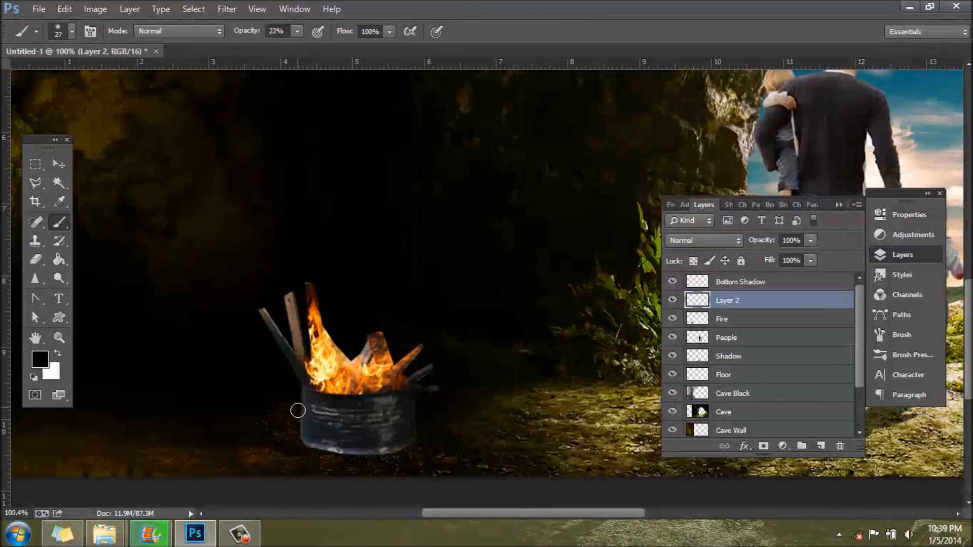
mouse_move(311, 442)
left_mouse_down()
mouse_move(336, 463)
mouse_move(353, 454)
mouse_move(259, 427)
mouse_move(357, 449)
mouse_move(306, 449)
mouse_move(419, 446)
left_mouse_up()
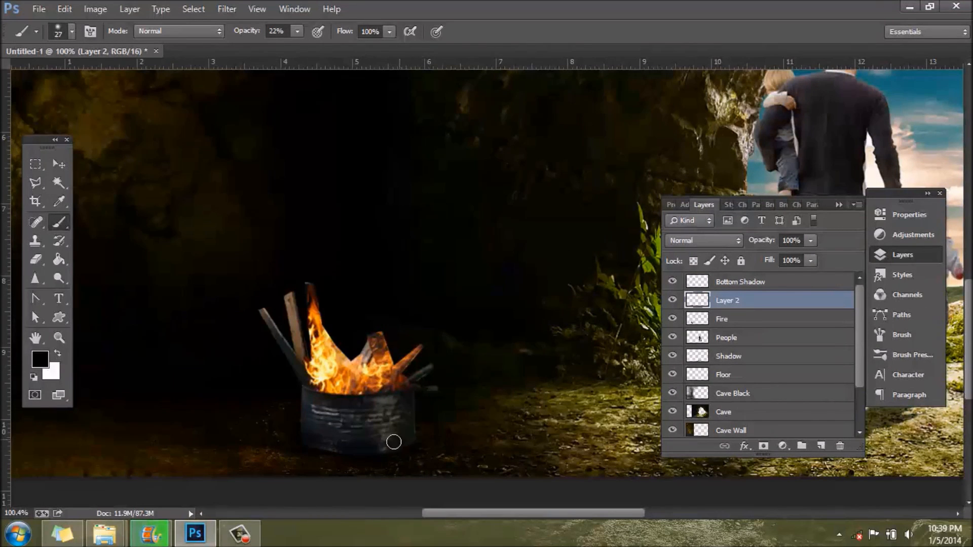
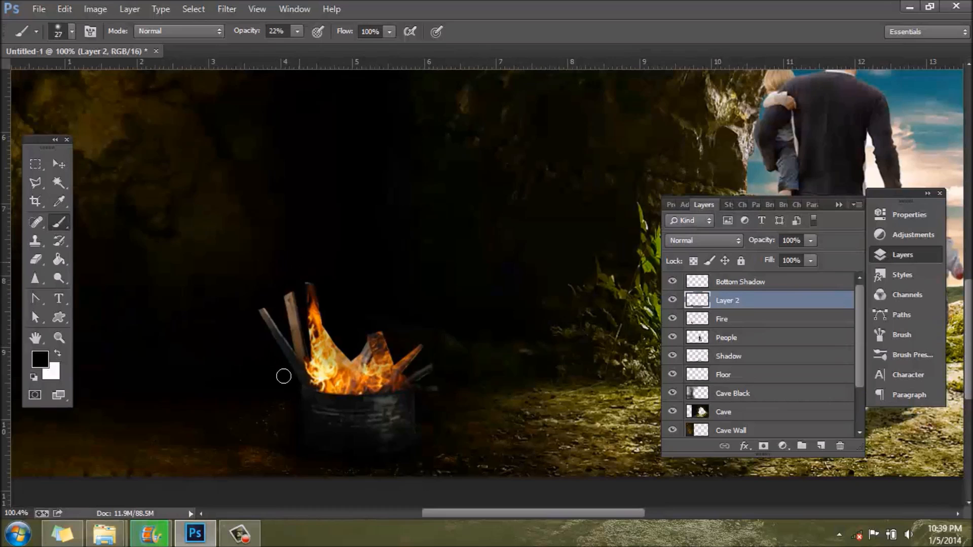
Step: Place the Fire_stock_7_by_hatestock picture from the Fire folder into the cave composition
scroll(519, 393, "down", 2)
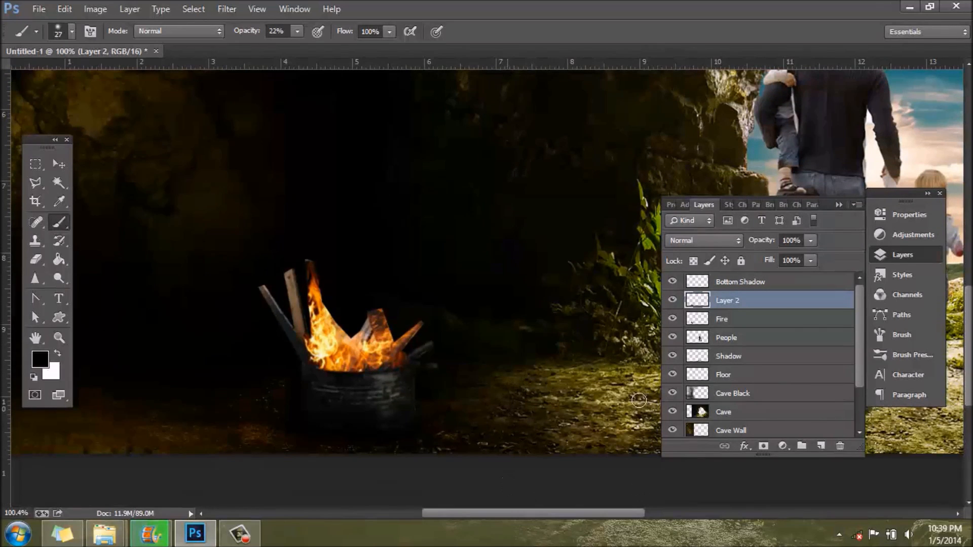
scroll(452, 351, "down", 5)
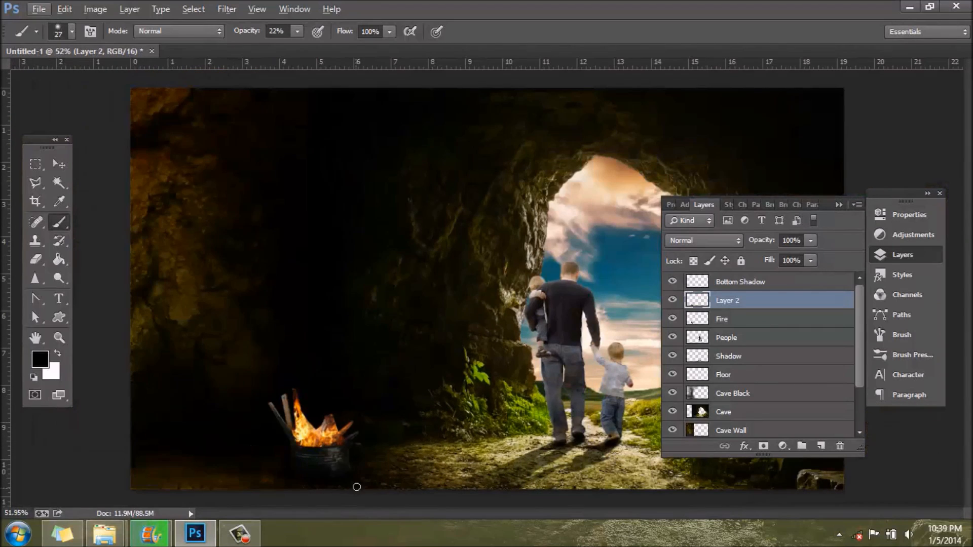
scroll(264, 453, "up", 5)
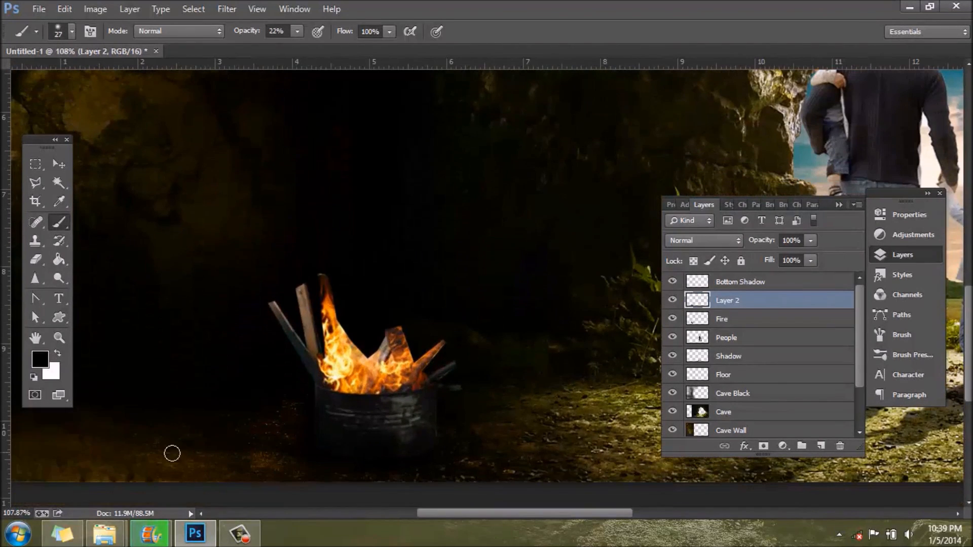
mouse_move(104, 534)
mouse_move(248, 452)
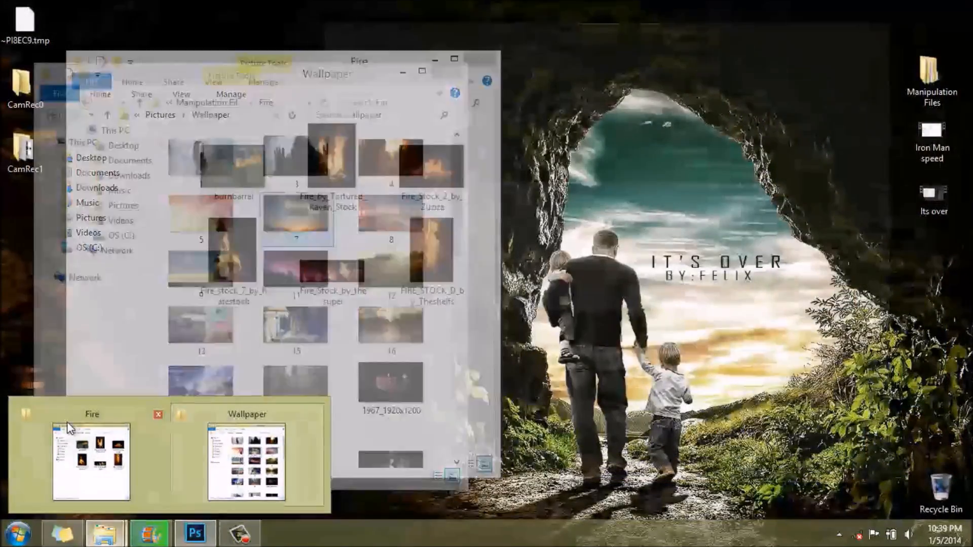
left_click(71, 431)
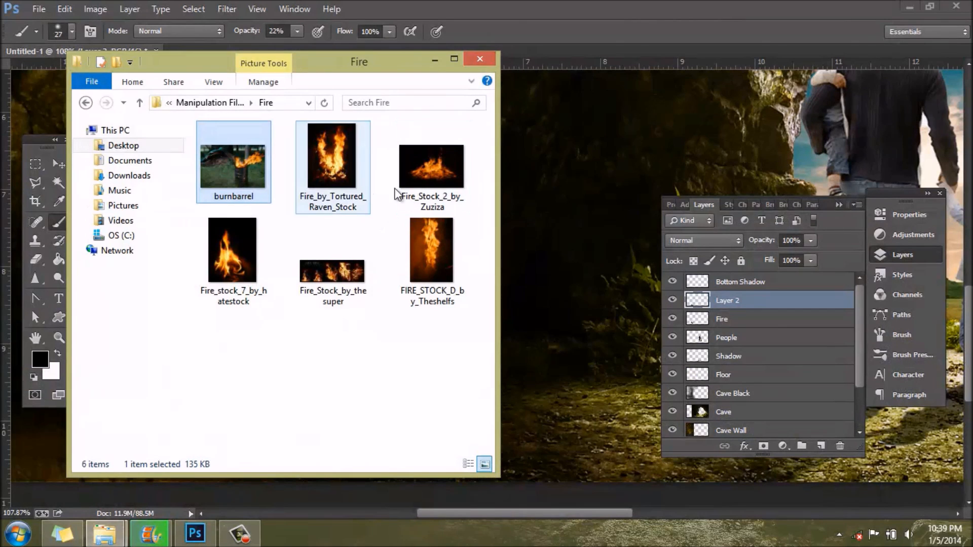
left_click_drag(216, 266, 556, 314)
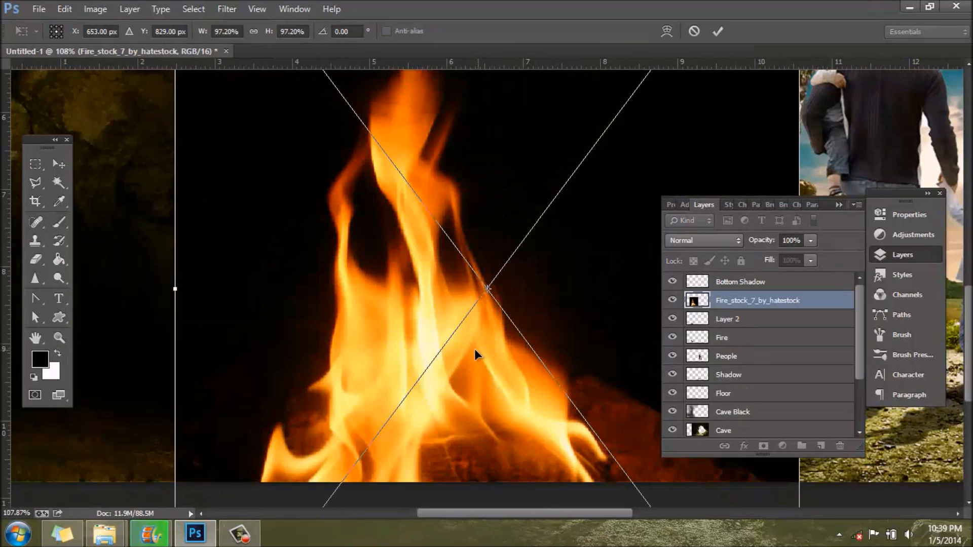
Step: Scale the placed flame picture down to about 25% and position it on the dark wall above the barrel
scroll(473, 349, "down", 5)
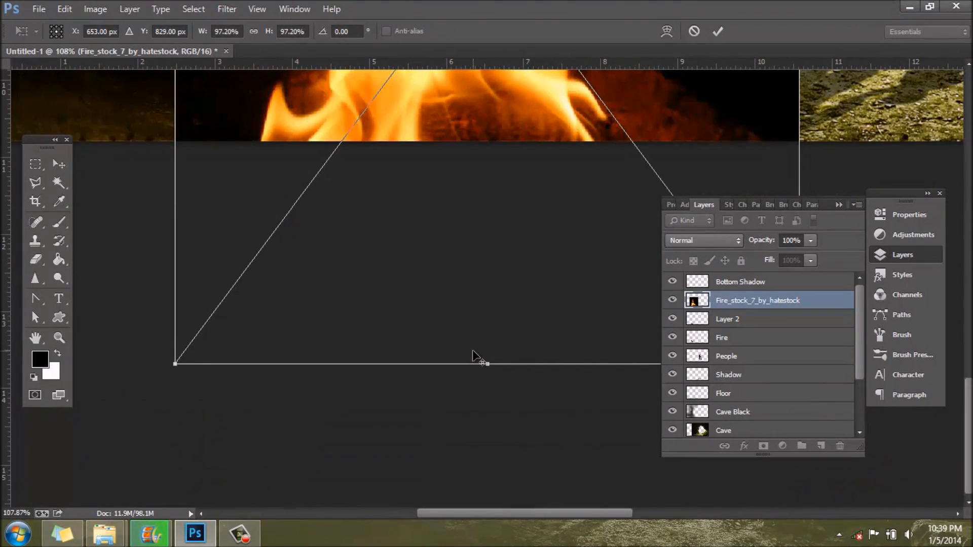
scroll(472, 351, "down", 6)
left_click_drag(384, 449, 424, 338)
left_click_drag(559, 450, 384, 306)
left_click_drag(389, 266, 349, 329)
Step: Set the flame layer's blend mode to Screen and hide the layer list to clear the canvas
left_click(706, 241)
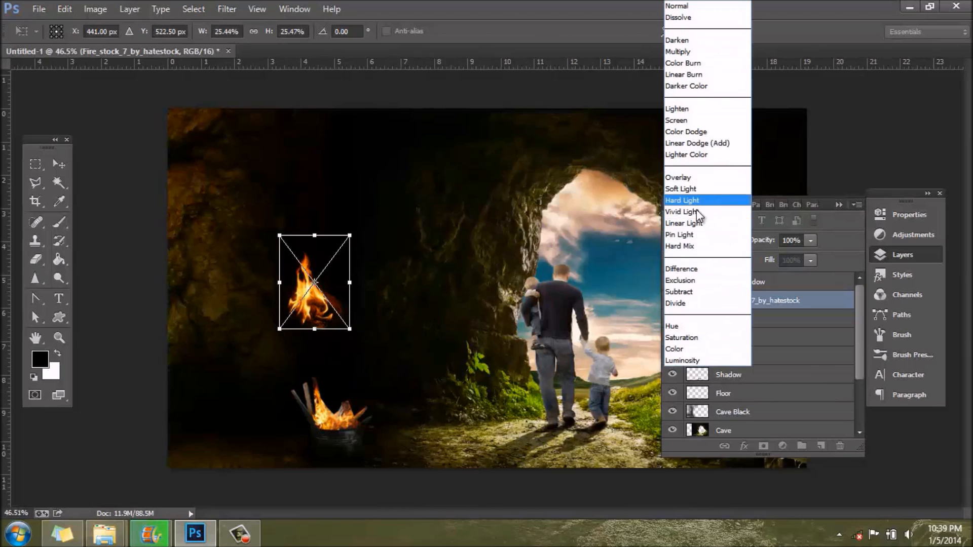
left_click(686, 86)
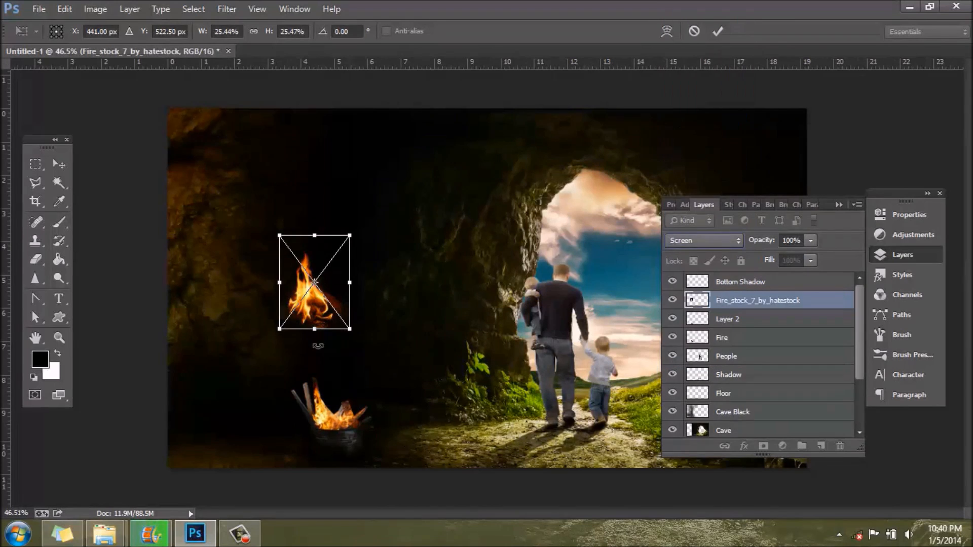
left_click(704, 240)
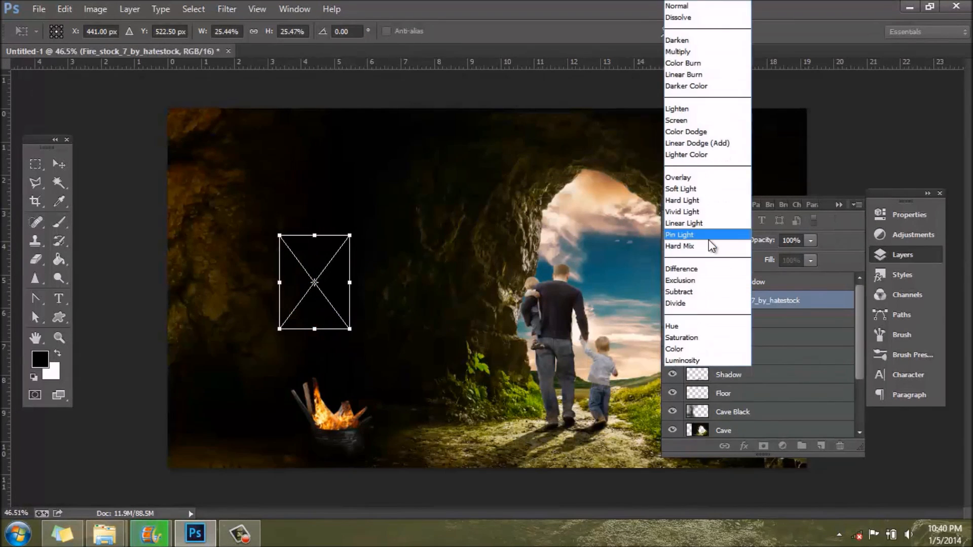
left_click(725, 122)
left_click(902, 254)
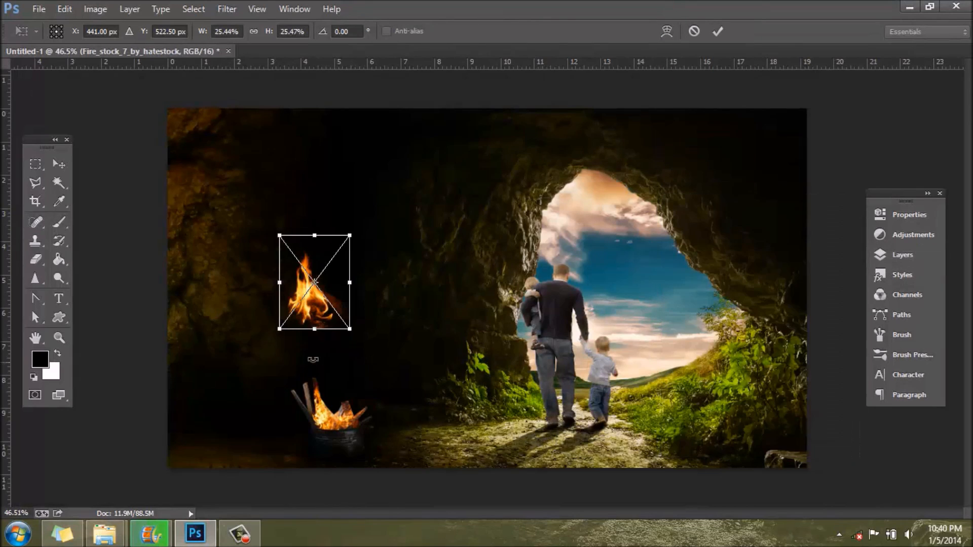
Step: Move the flame down onto the barrel and resize it to about 17% width and 24% height
scroll(319, 355, "up", 4)
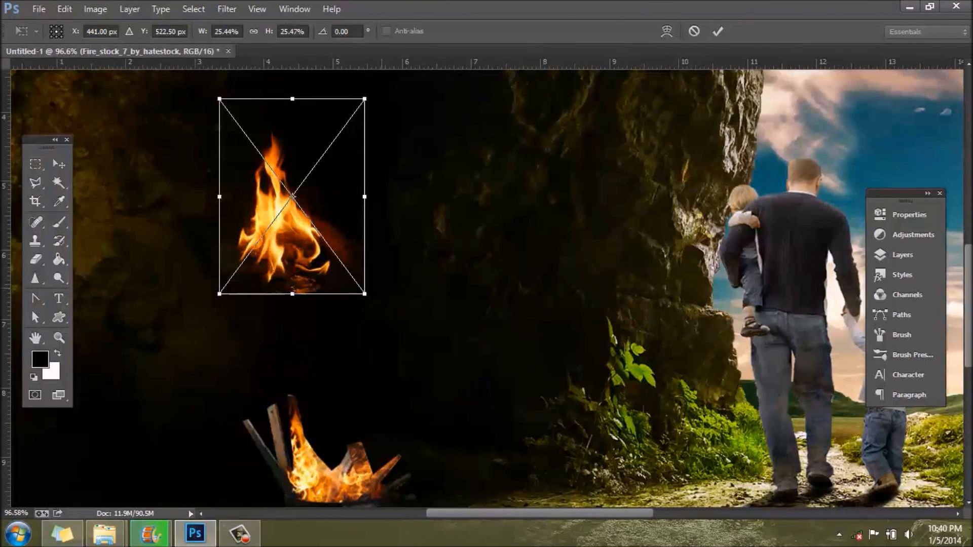
left_click_drag(968, 268, 968, 306)
left_click_drag(292, 166, 357, 418)
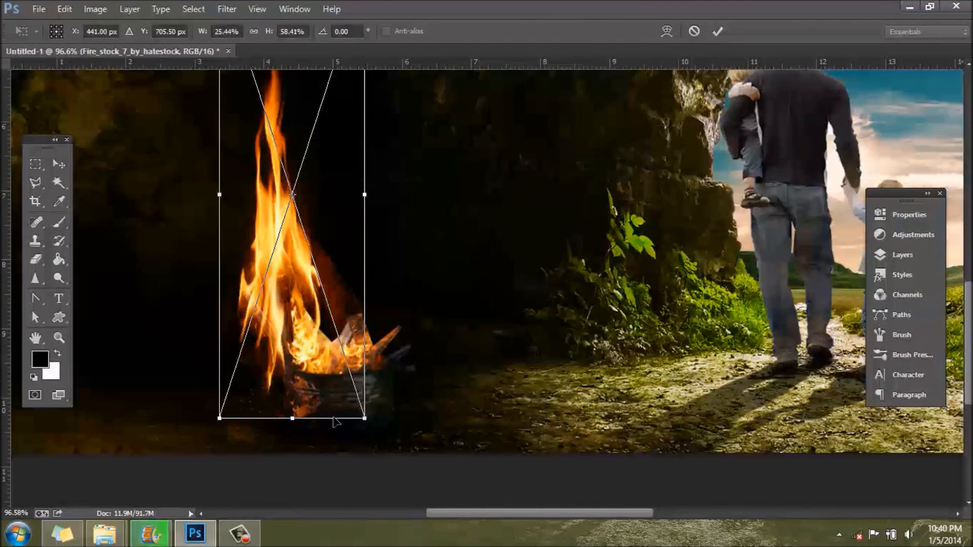
left_click_drag(294, 416, 355, 259)
left_click_drag(456, 359, 304, 187)
left_click_drag(256, 126, 301, 340)
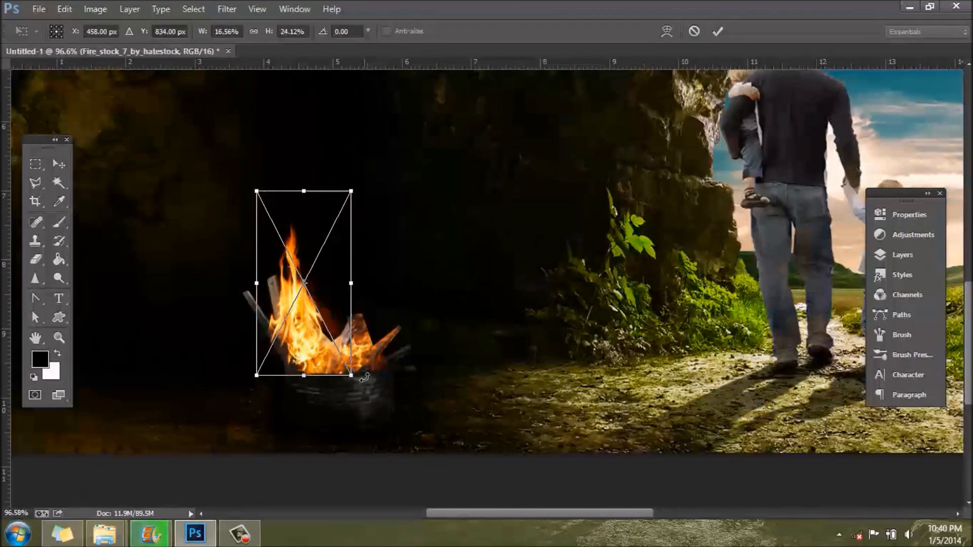
Step: Shrink the flame further, skew its corners to follow the barrel's taller flame, and commit the transform
left_click_drag(351, 380, 301, 333)
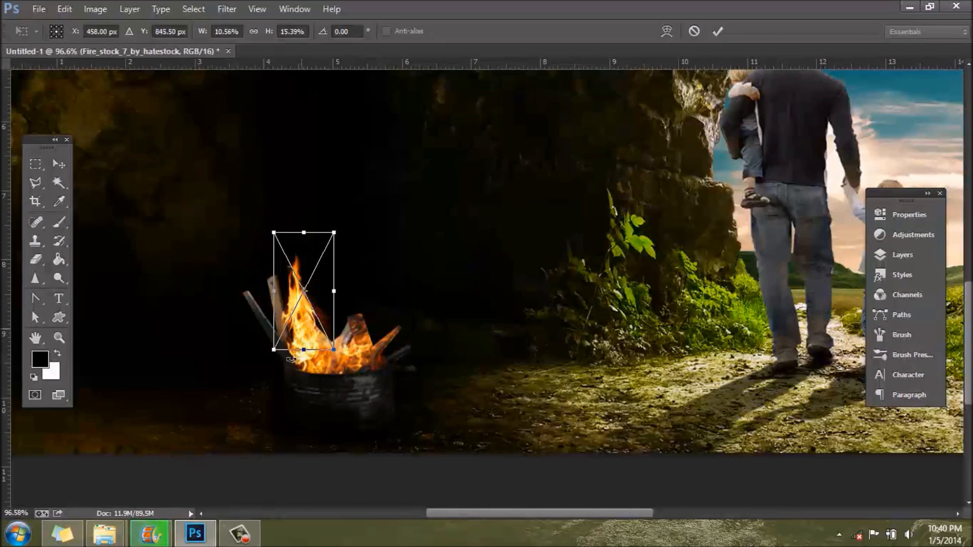
left_click_drag(273, 350, 282, 357)
left_click_drag(271, 236, 258, 232)
key("Return")
key("b")
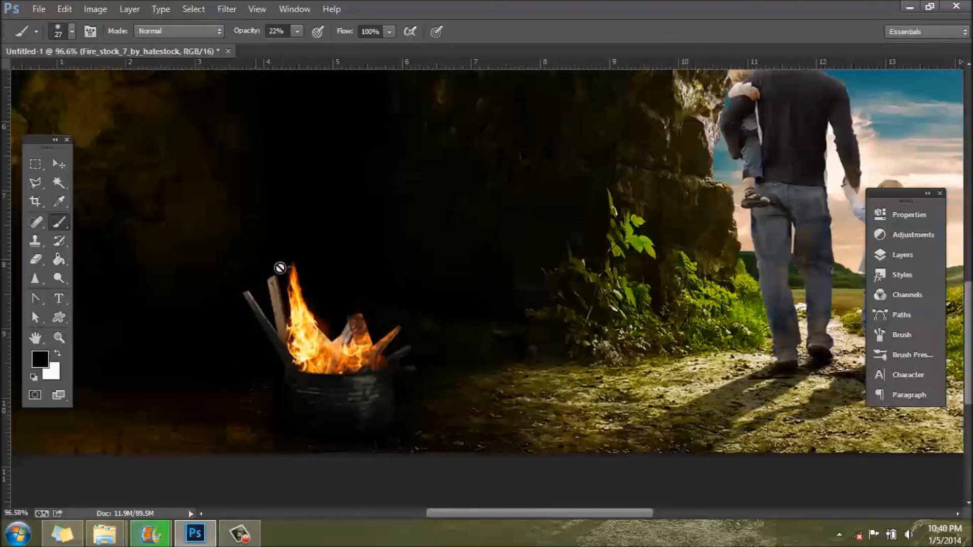
scroll(381, 365, "up", 2)
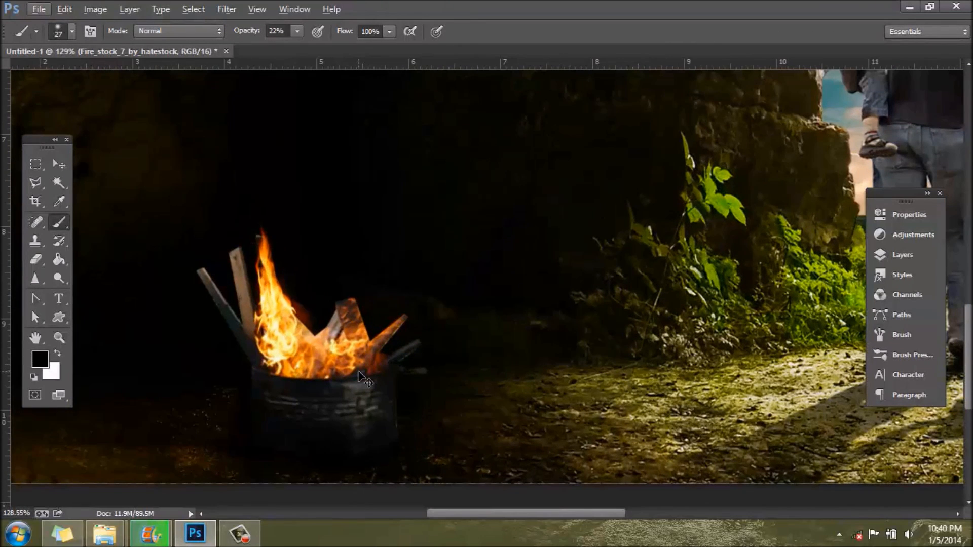
key("ctrl+v")
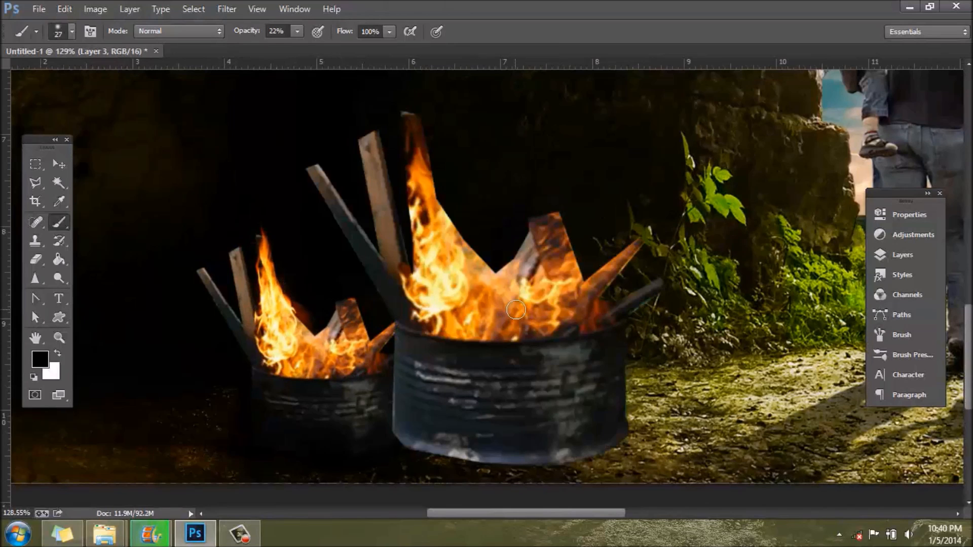
key("ctrl+alt+g")
key("ctrl+e")
Step: Duplicate the Fire_stock_7_by_hatestock layer under the name Fire_stock_7_by_hatestock copy
left_click(891, 253)
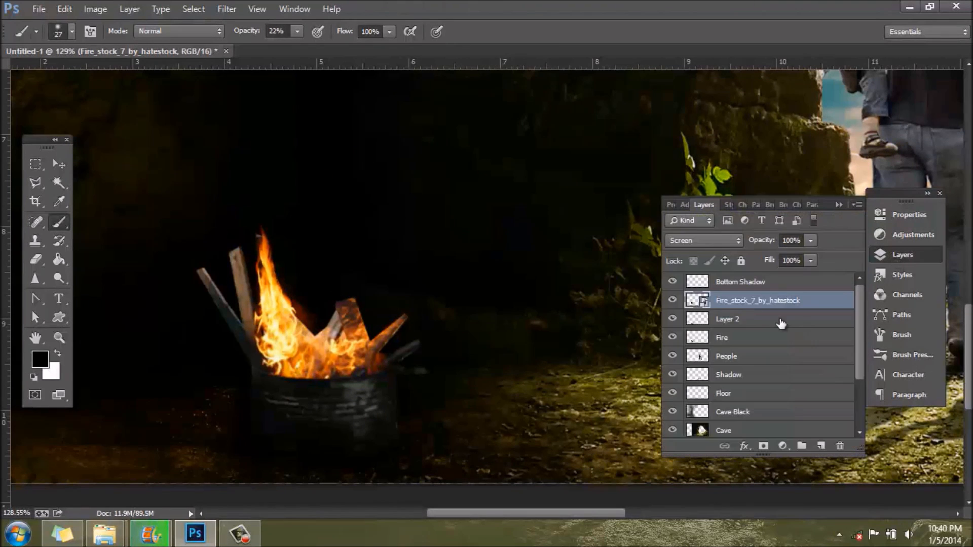
right_click(788, 310)
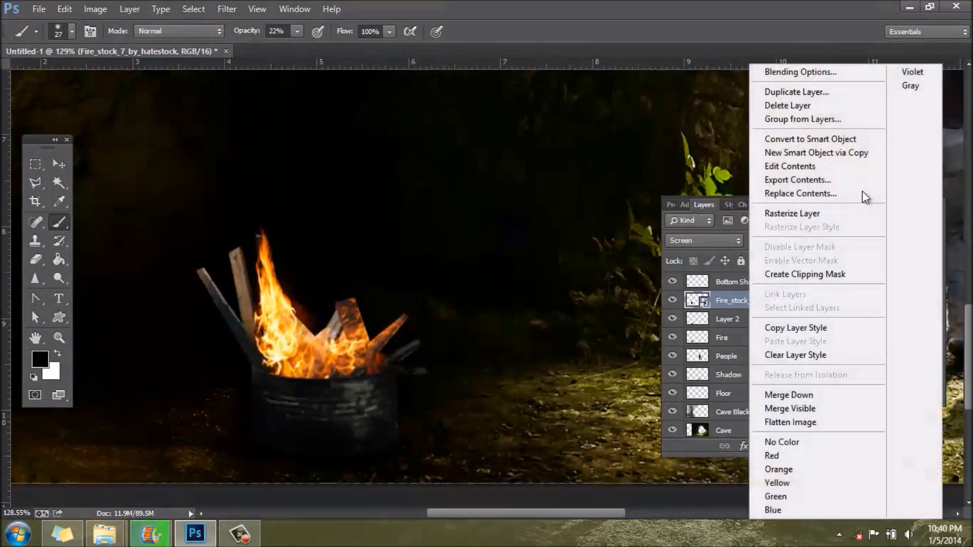
left_click(826, 102)
left_click(584, 195)
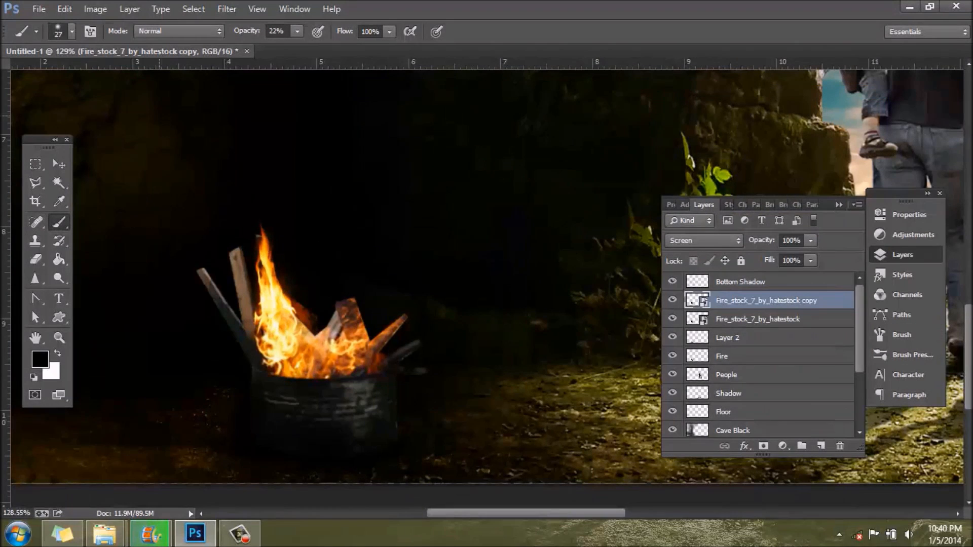
Step: Transform the duplicated flame into a shorter, skewed flame over the barrel's right side, about 18% wide and 14% high
key("ctrl+t")
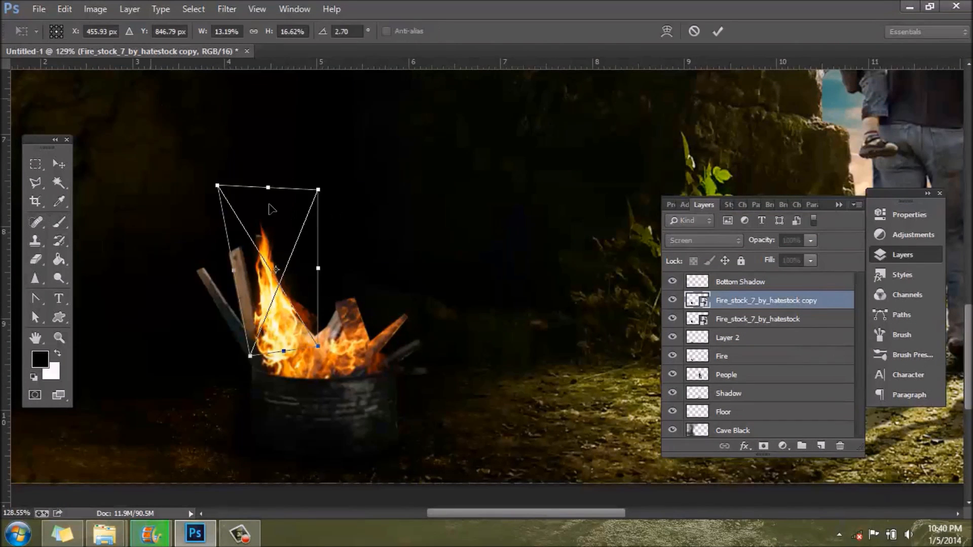
left_click_drag(257, 218, 349, 256)
left_click_drag(456, 289, 449, 251)
left_click_drag(345, 213, 305, 282)
left_click_drag(343, 361, 436, 304)
mouse_move(356, 345)
left_mouse_down()
mouse_move(329, 331)
mouse_move(348, 338)
left_mouse_up()
mouse_move(428, 299)
left_mouse_down()
mouse_move(436, 302)
mouse_move(422, 315)
left_mouse_up()
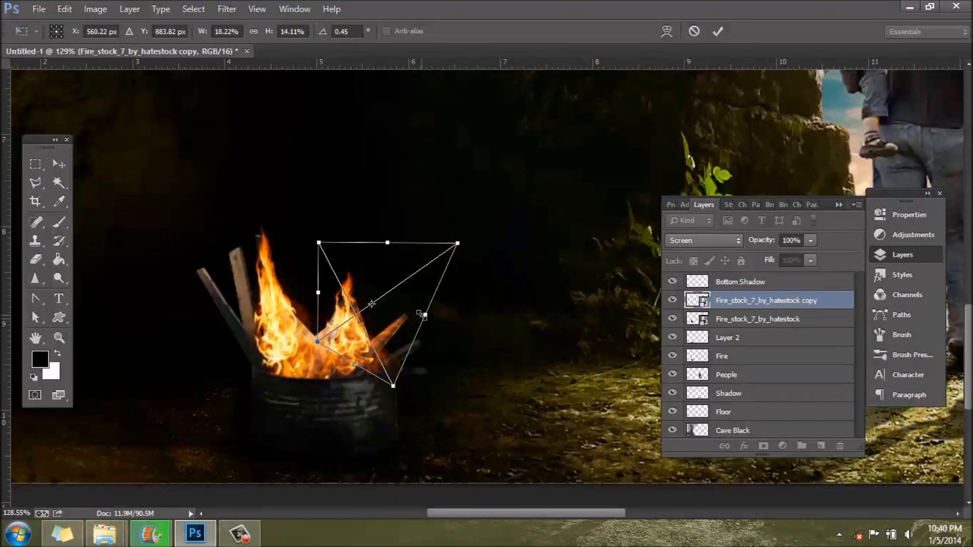
key("Return")
key("b")
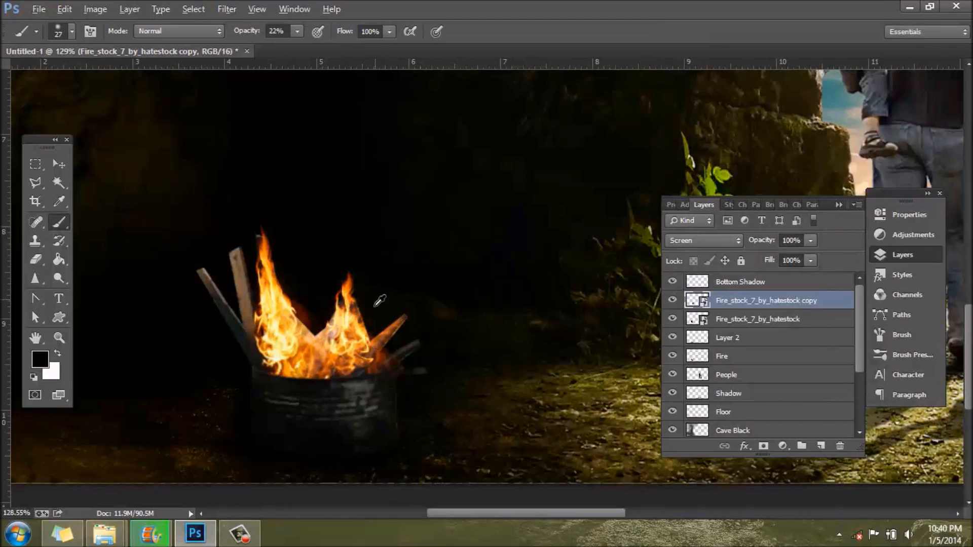
Step: Check the original flame layer's visibility, select that layer and rasterize it for the Eraser tool
scroll(379, 301, "down", 4)
scroll(295, 435, "up", 5)
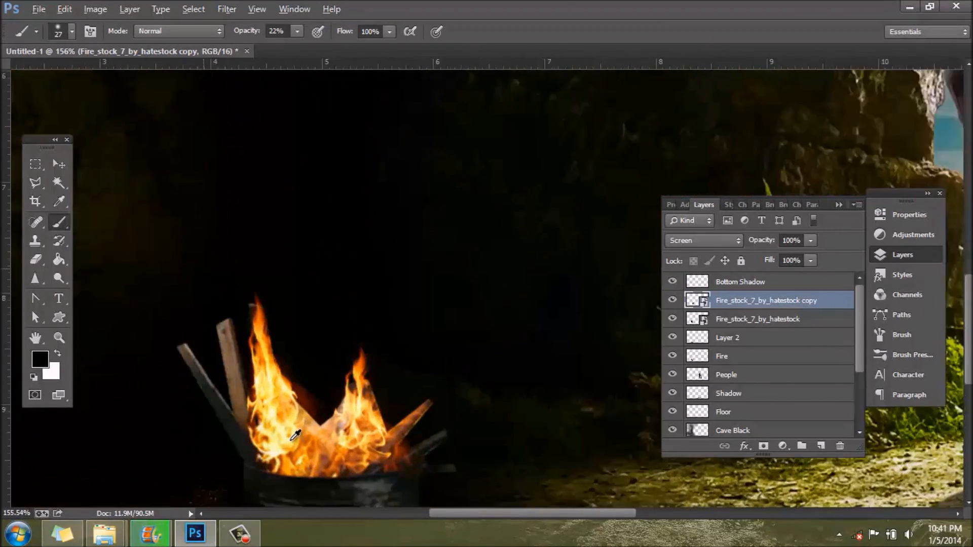
scroll(295, 435, "up", 1)
scroll(311, 401, "up", 2)
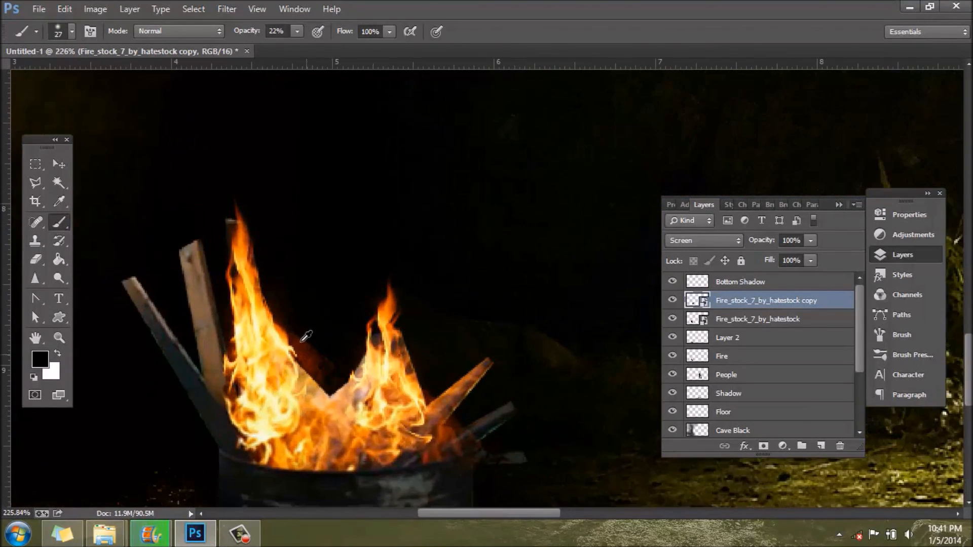
left_click(673, 320)
left_click(673, 319)
left_click(749, 326)
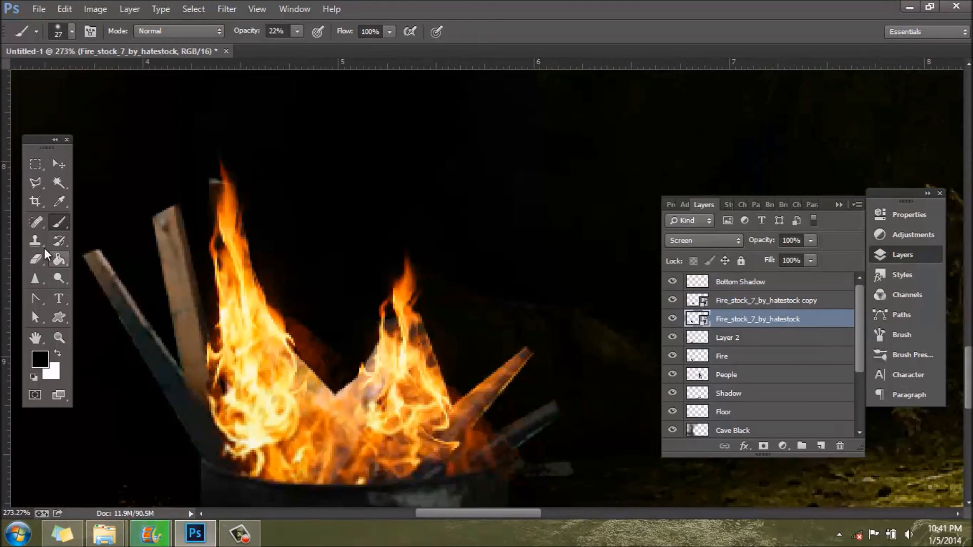
left_click(36, 260)
left_click(347, 353)
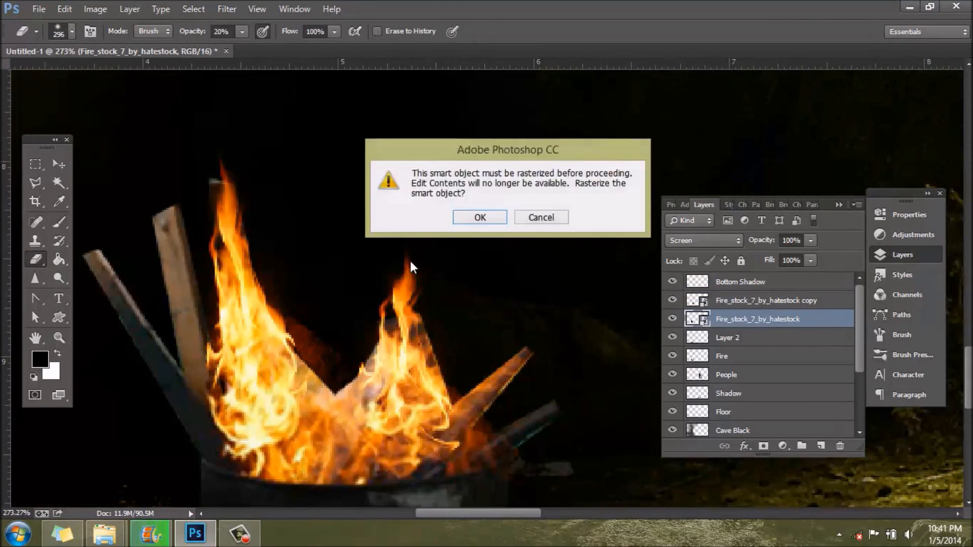
left_click(480, 218)
Step: Set the eraser size to 19 px and erase the reddish haze beside the taller flame at 20% opacity
left_click(71, 33)
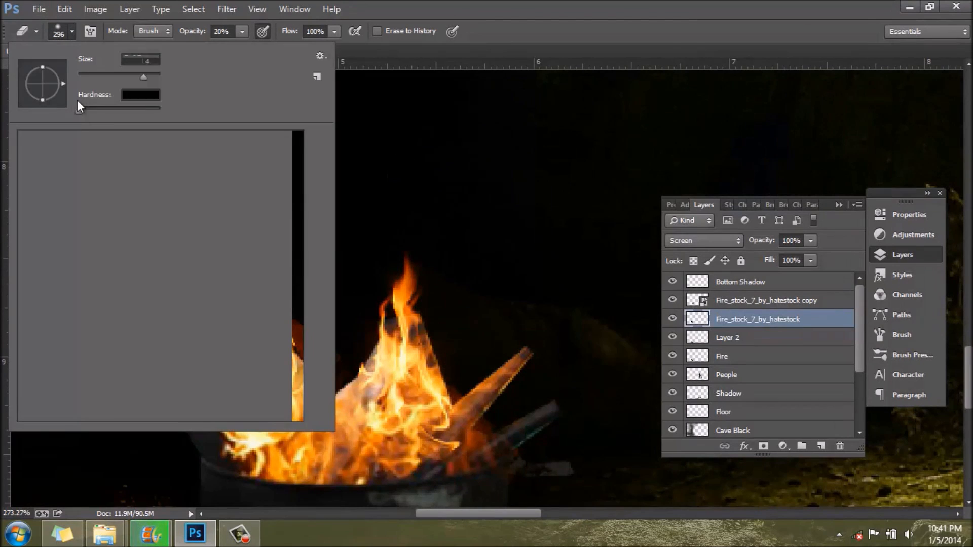
left_click(84, 74)
left_click(72, 32)
mouse_move(322, 304)
left_mouse_down()
mouse_move(314, 334)
mouse_move(299, 313)
mouse_move(334, 357)
mouse_move(332, 378)
mouse_move(274, 278)
mouse_move(350, 370)
mouse_move(345, 386)
mouse_move(354, 339)
mouse_move(394, 385)
mouse_move(306, 320)
mouse_move(378, 341)
left_mouse_up()
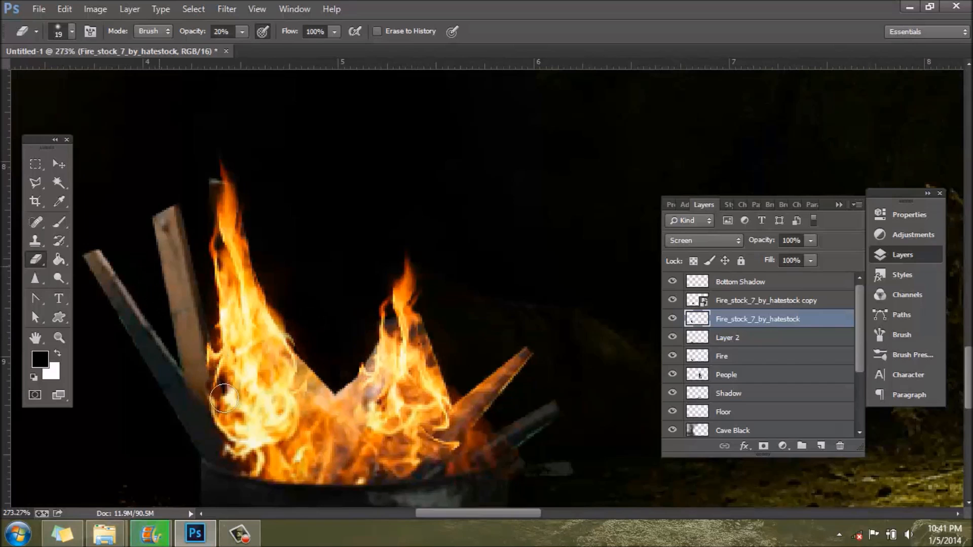
Step: Rasterize the duplicated flame layer and erase around the smaller flame with the 19 px eraser
left_click(761, 302)
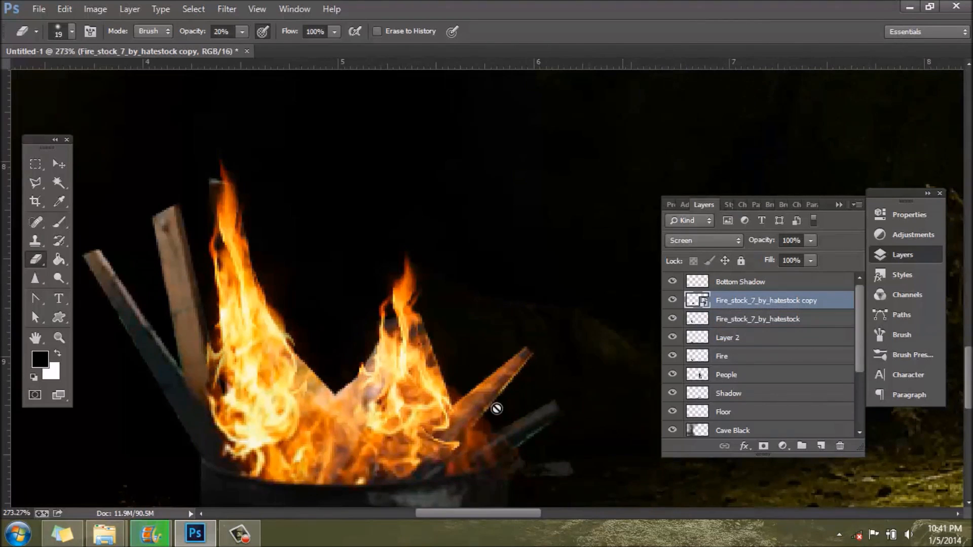
left_click(460, 384)
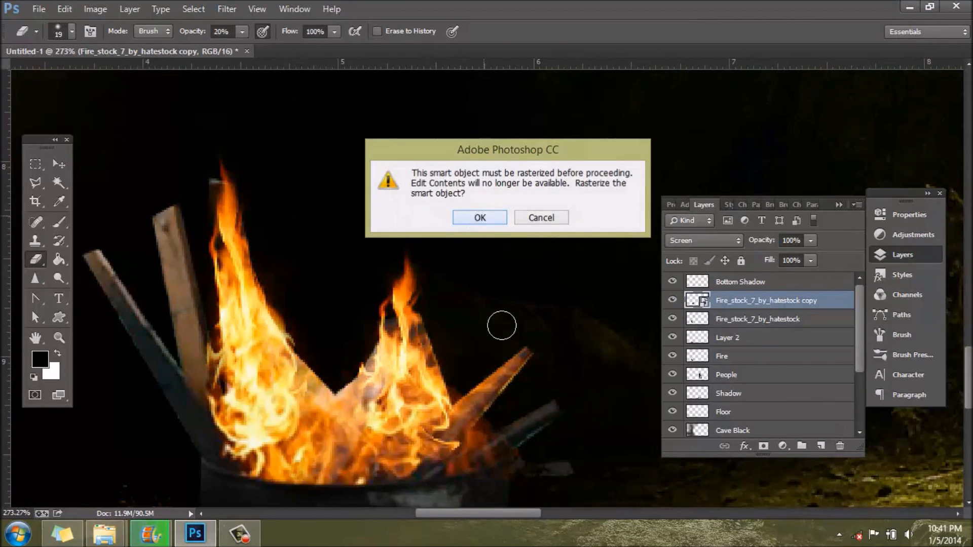
left_click(485, 217)
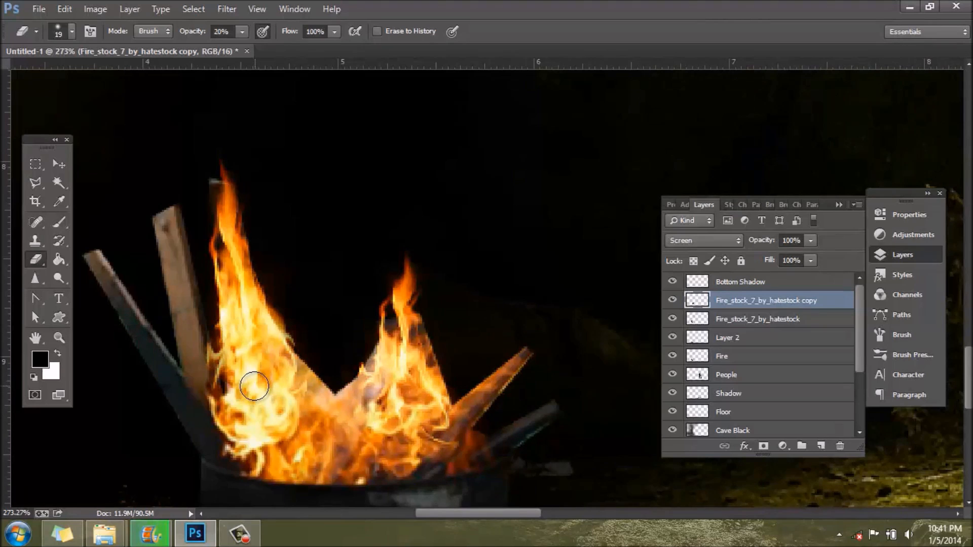
Step: Merge both flame layers, Layer 2 and the Fire layer into one layer
scroll(254, 389, "down", 3)
scroll(255, 389, "down", 9)
scroll(249, 422, "up", 3)
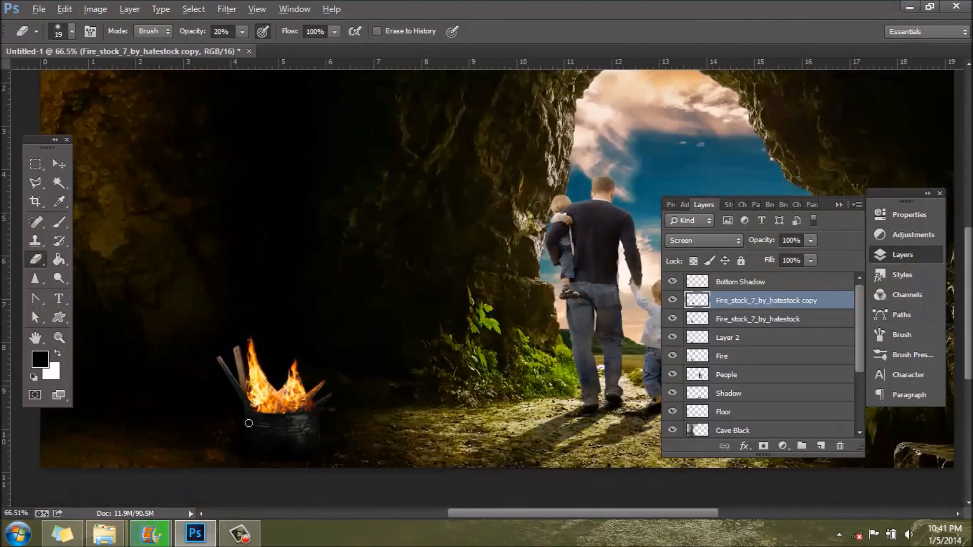
left_click(733, 358, "shift")
right_click(749, 355)
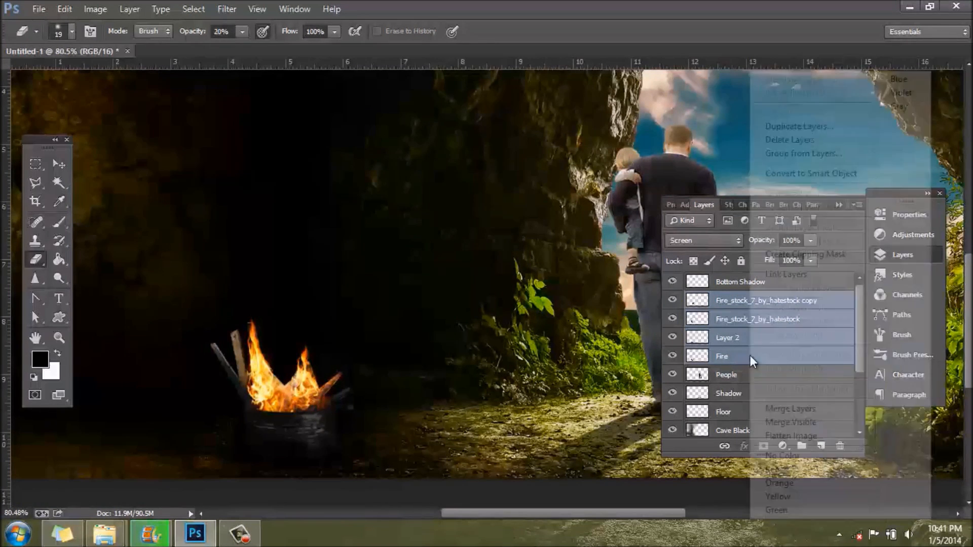
left_click(780, 409)
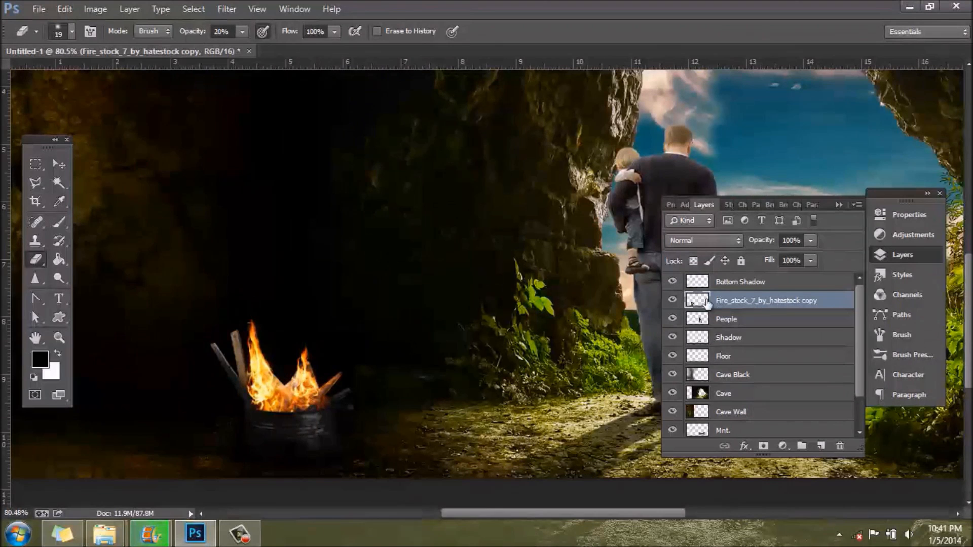
Step: Add a Curves adjustment above the merged fire layer and shape a slight S-curve that darkens shadows and brightens highlights
left_click(931, 234)
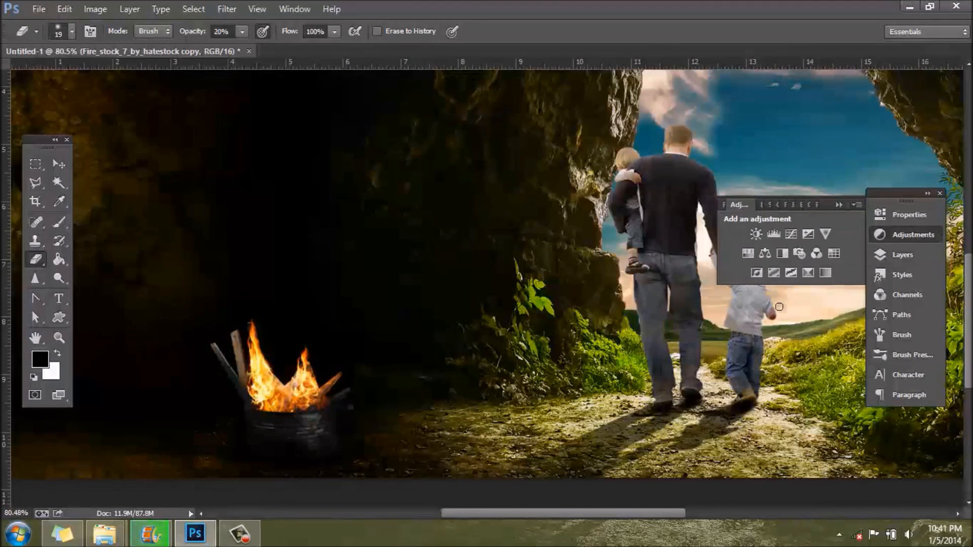
left_click(790, 234)
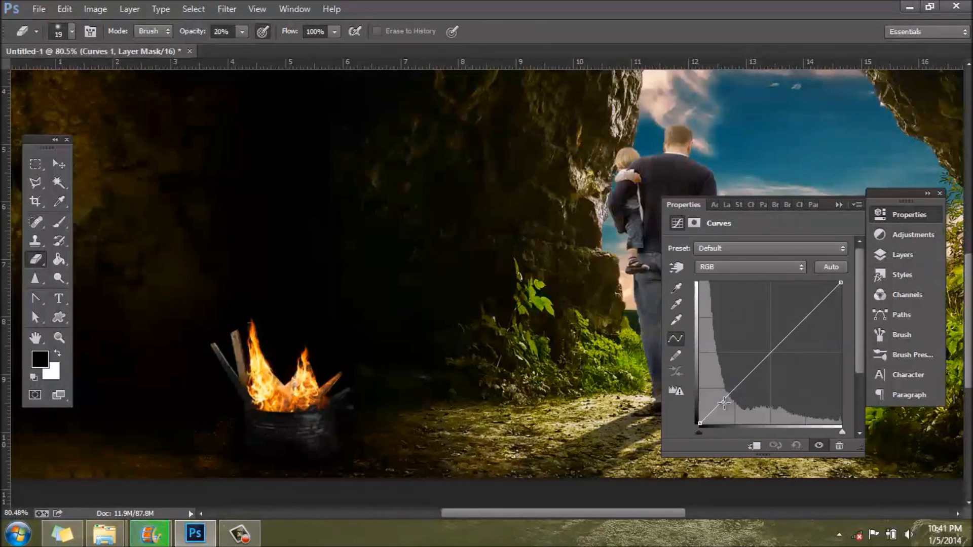
left_click_drag(725, 397, 725, 406)
left_click_drag(786, 342, 782, 334)
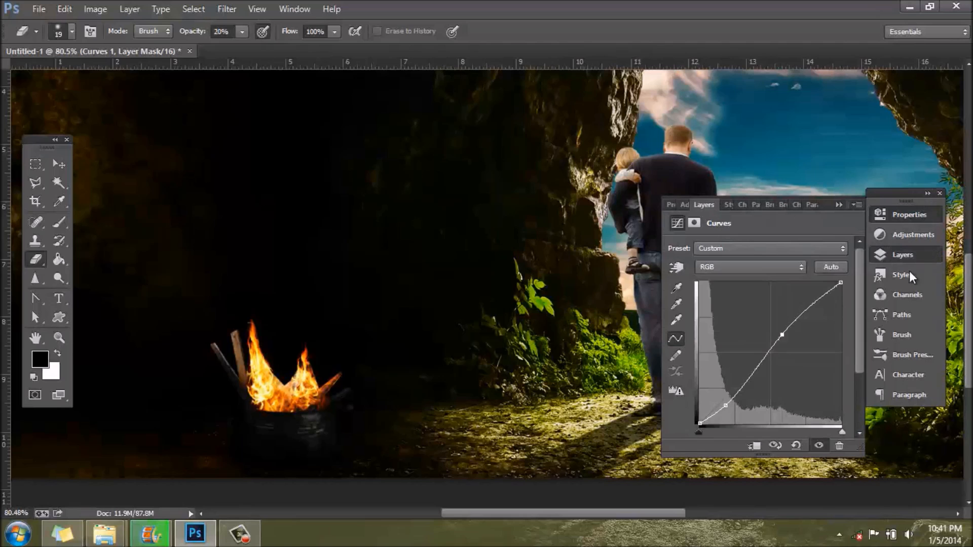
Step: Merge the Curves adjustment with the flame layer below it and rename the merged layer Fire
left_click(902, 254)
left_click(758, 320, "shift")
right_click(758, 318)
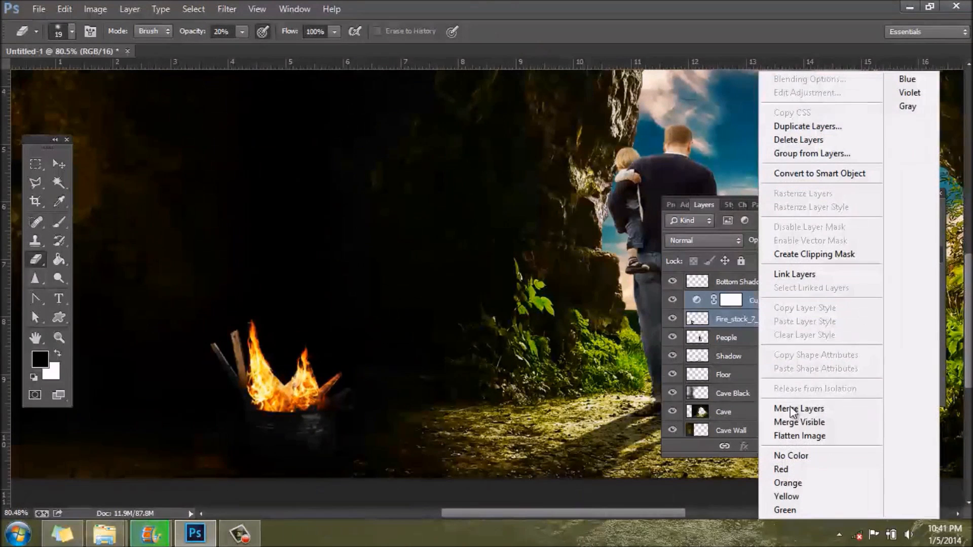
left_click(800, 409)
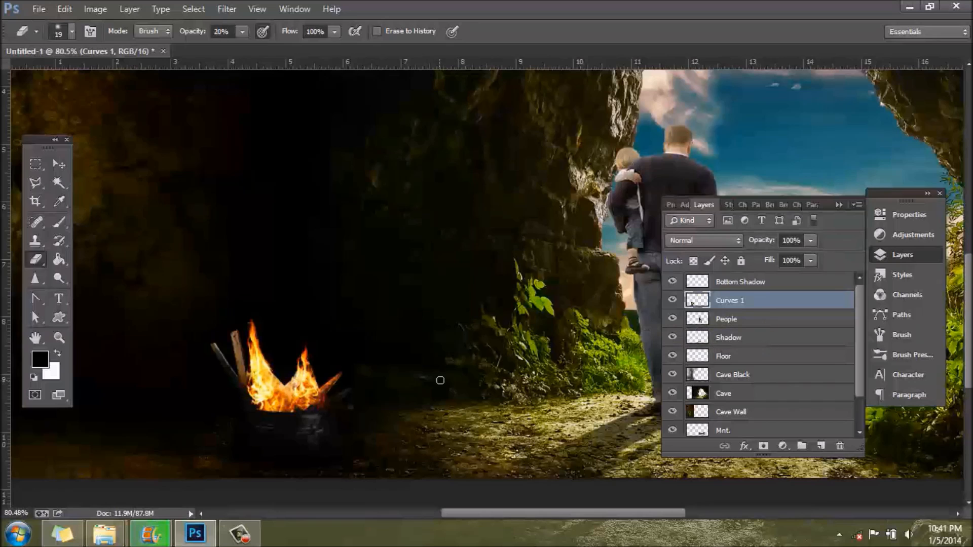
double_click(728, 301)
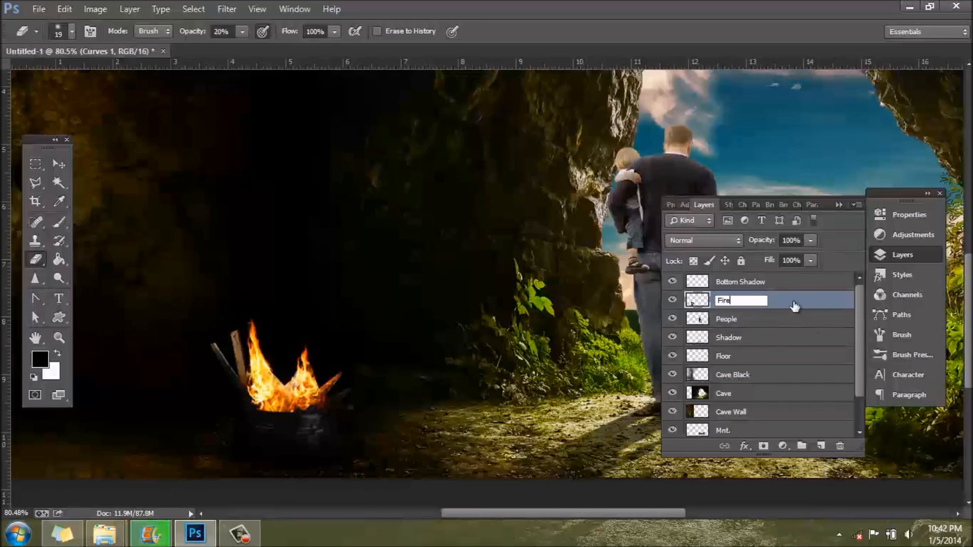
key("Return")
left_click_drag(862, 351, 861, 313)
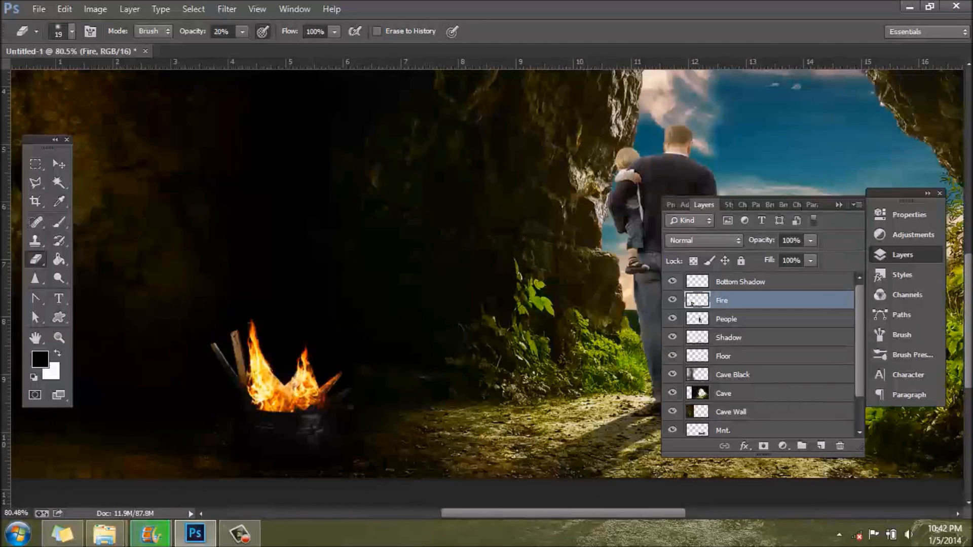
Step: Switch to Movie Maker to check the movie saving progress, and return to the Photoshop composition
left_click(207, 543)
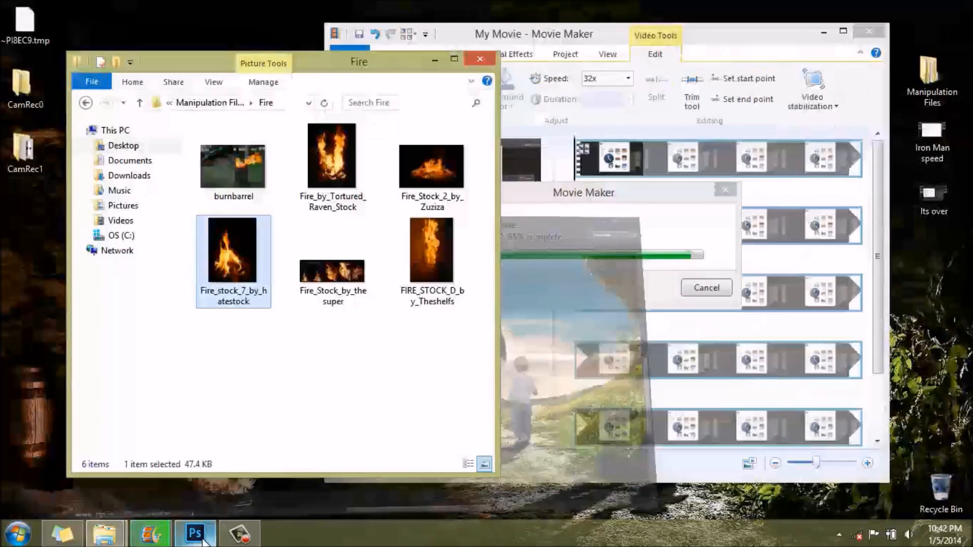
left_click(206, 541)
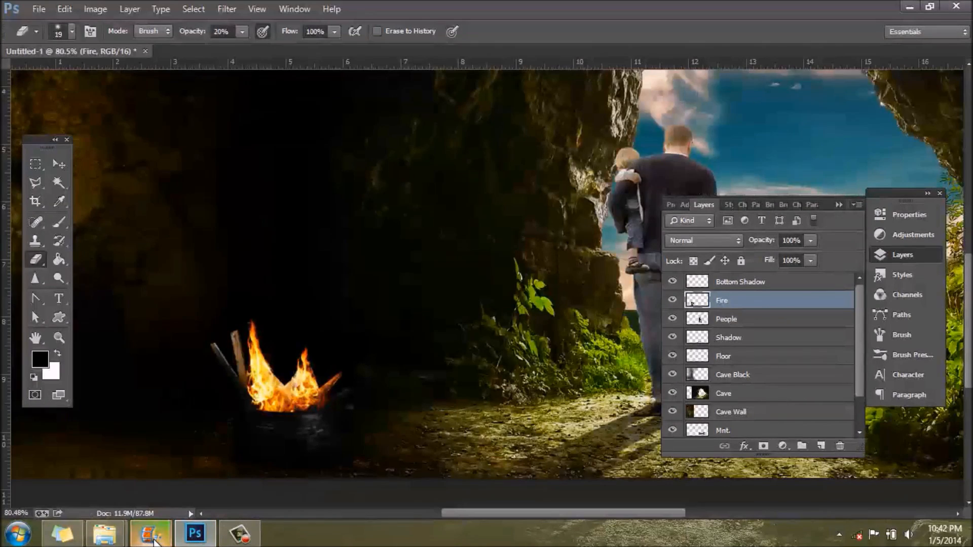
left_click(151, 540)
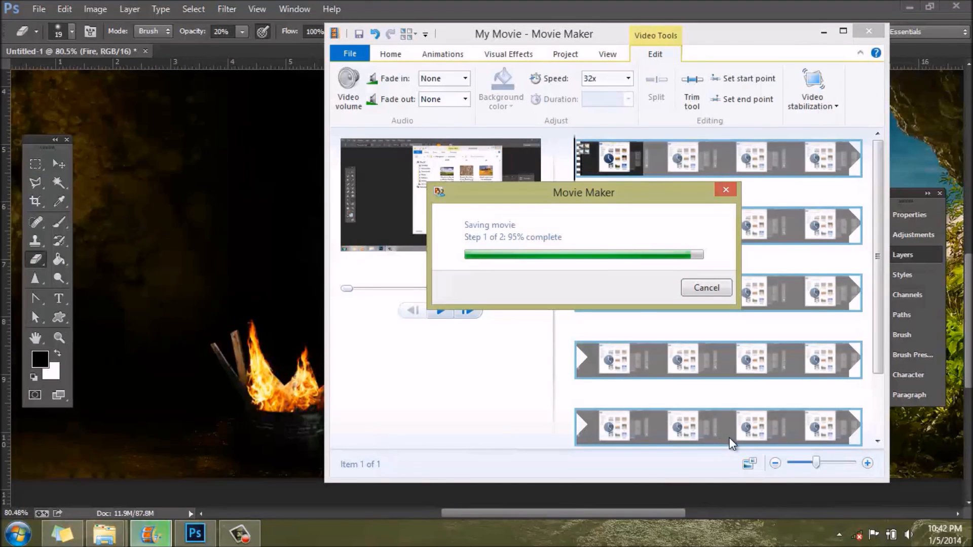
left_click(379, 17)
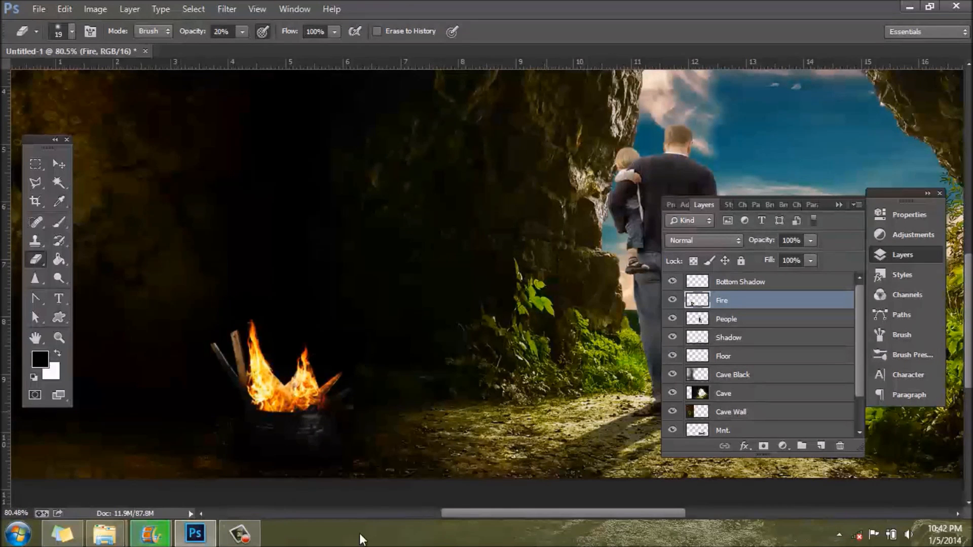
Step: Create a new empty layer directly above the People layer
mouse_move(468, 514)
left_mouse_down()
mouse_move(408, 521)
mouse_move(446, 516)
left_mouse_up()
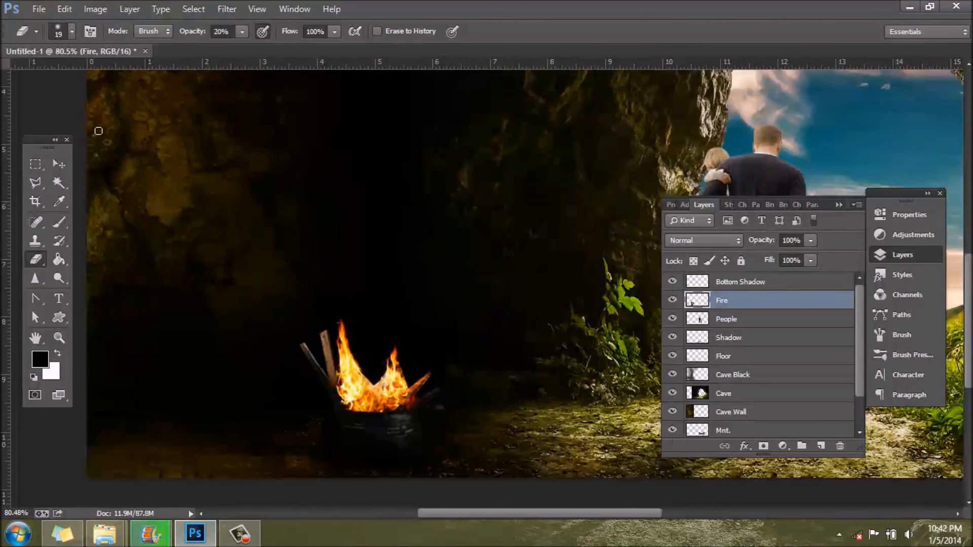
left_click(692, 319)
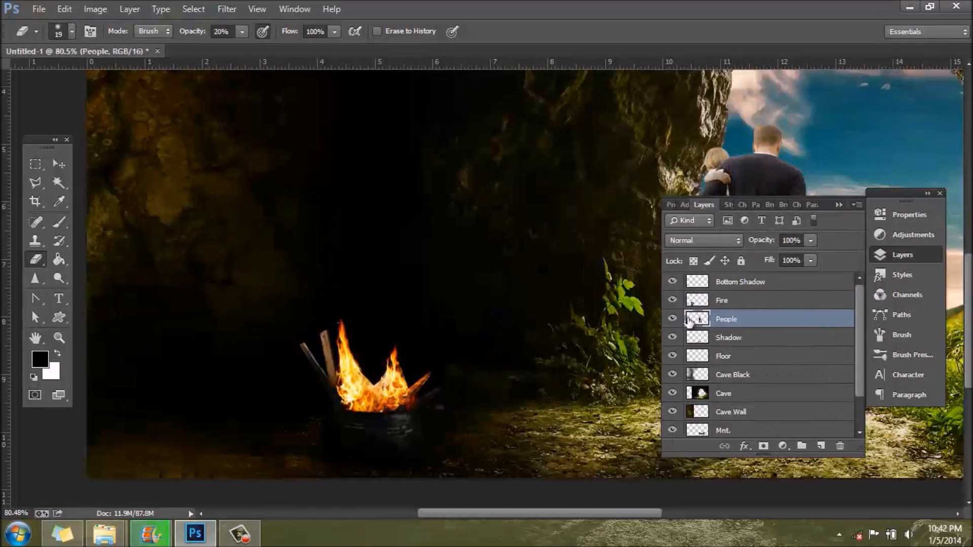
left_click(820, 446)
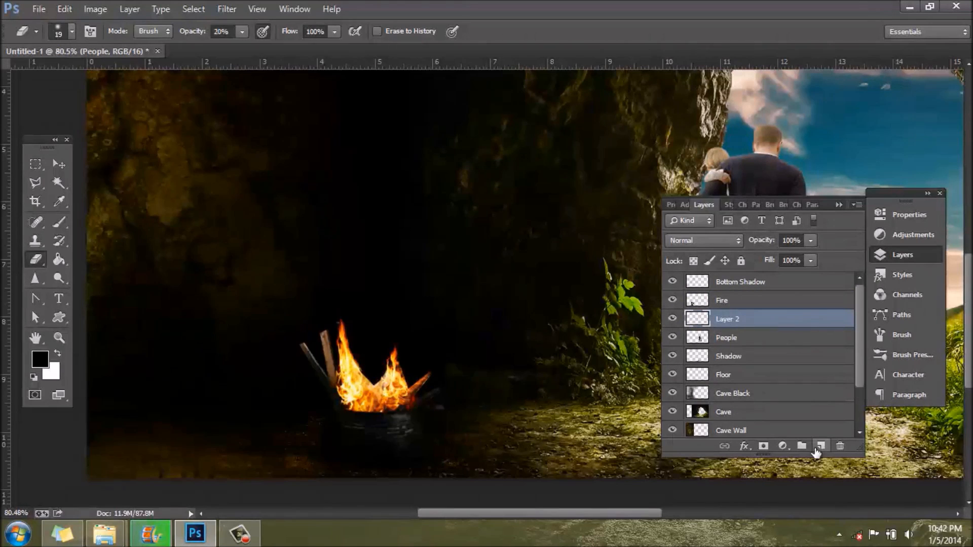
left_click(890, 254)
Step: Choose the Brush tool and set the foreground color to orange #ee7005 sampled from the flames
left_click(57, 222)
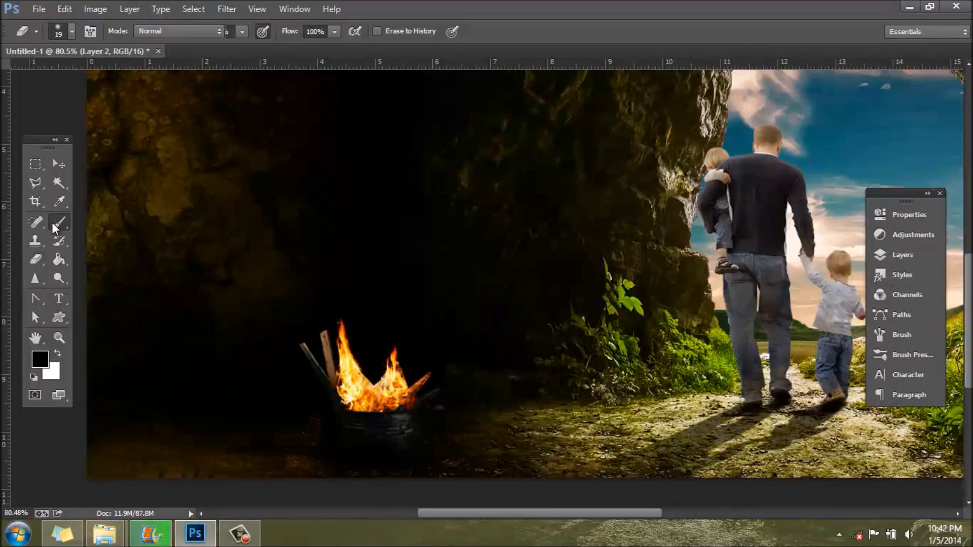
left_click(39, 361)
left_click(395, 383)
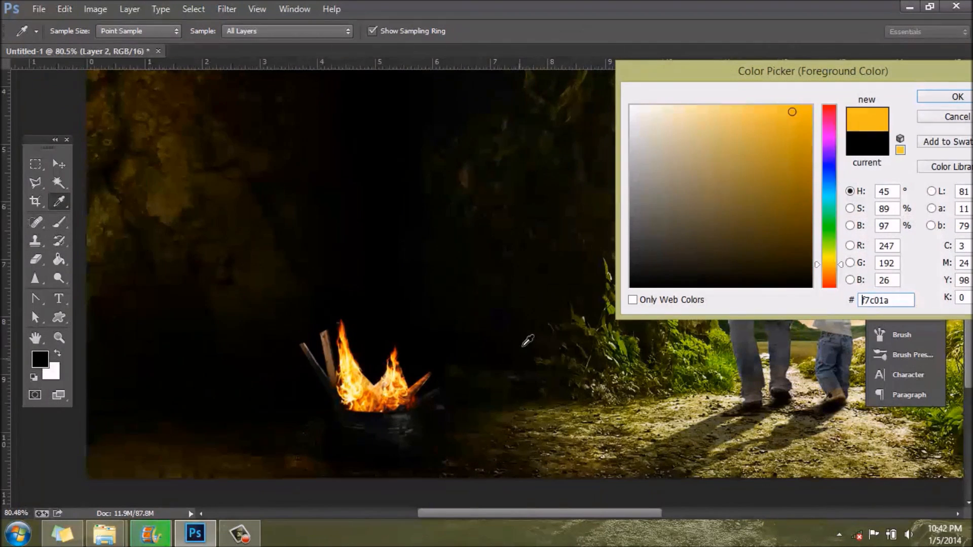
left_click(369, 386)
left_click(370, 388)
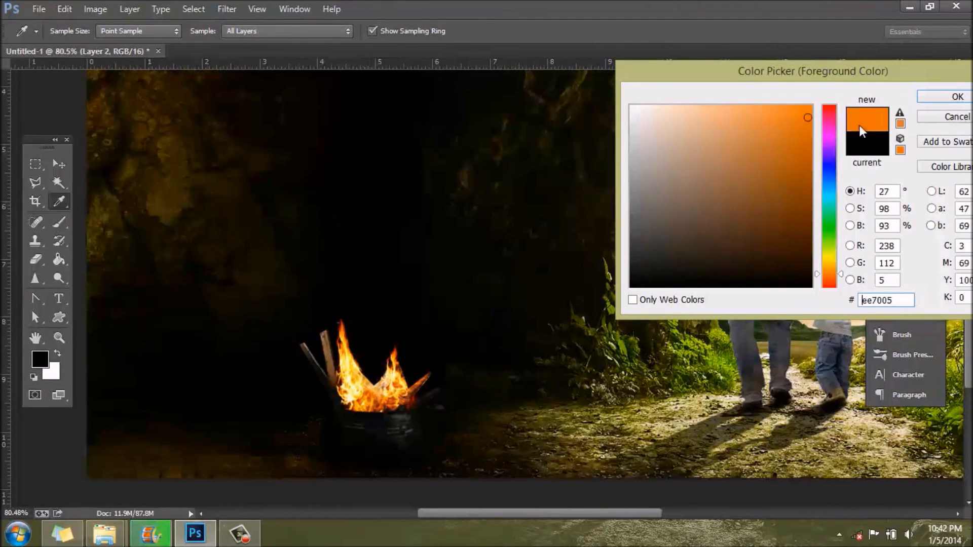
key("Return")
Step: Paint orange over the dark cave wall and floor around the barrel with a soft 198 px brush at 22% opacity
key("ctrl+0")
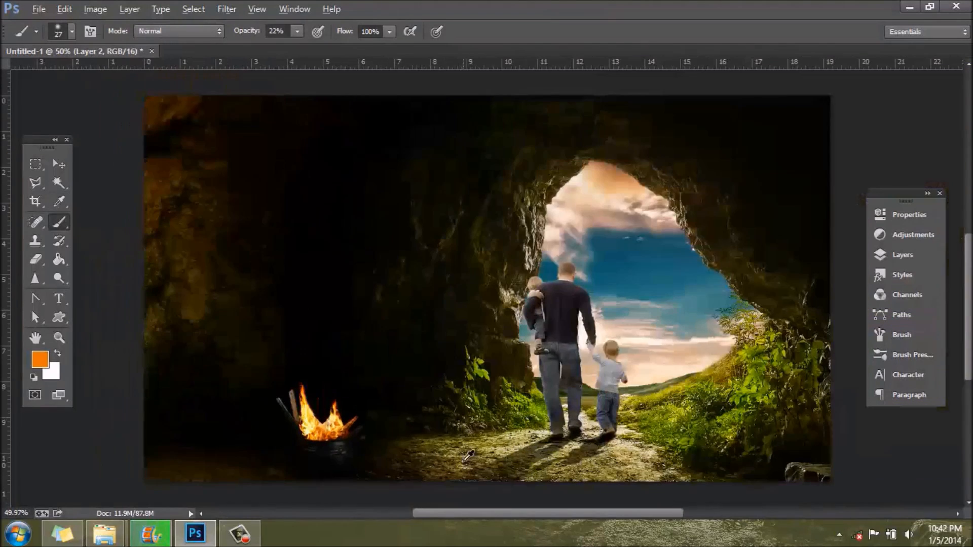
left_click(71, 31)
left_click_drag(83, 77, 128, 71)
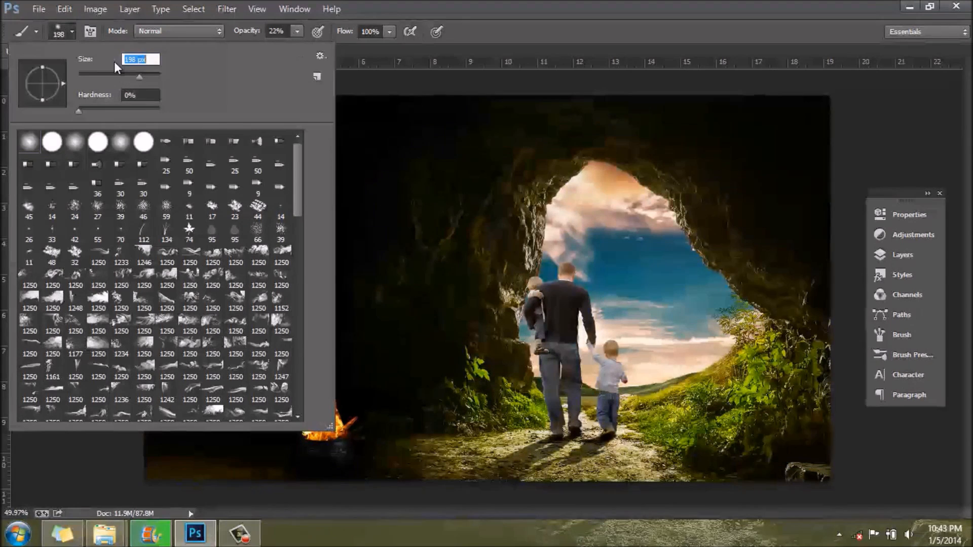
left_click(71, 34)
mouse_move(142, 127)
left_mouse_down()
mouse_move(203, 304)
mouse_move(219, 302)
mouse_move(258, 214)
mouse_move(206, 91)
mouse_move(312, 182)
mouse_move(359, 145)
mouse_move(444, 140)
mouse_move(391, 245)
mouse_move(542, 98)
mouse_move(422, 150)
mouse_move(220, 125)
mouse_move(404, 106)
left_mouse_up()
mouse_move(249, 280)
left_mouse_down()
mouse_move(161, 480)
mouse_move(202, 427)
mouse_move(268, 508)
mouse_move(288, 484)
mouse_move(330, 481)
mouse_move(343, 437)
mouse_move(336, 405)
mouse_move(389, 497)
mouse_move(406, 343)
mouse_move(411, 399)
mouse_move(416, 367)
mouse_move(483, 500)
mouse_move(421, 377)
mouse_move(447, 251)
mouse_move(414, 291)
mouse_move(345, 330)
mouse_move(291, 327)
mouse_move(292, 406)
mouse_move(280, 397)
mouse_move(262, 434)
mouse_move(350, 472)
left_mouse_up()
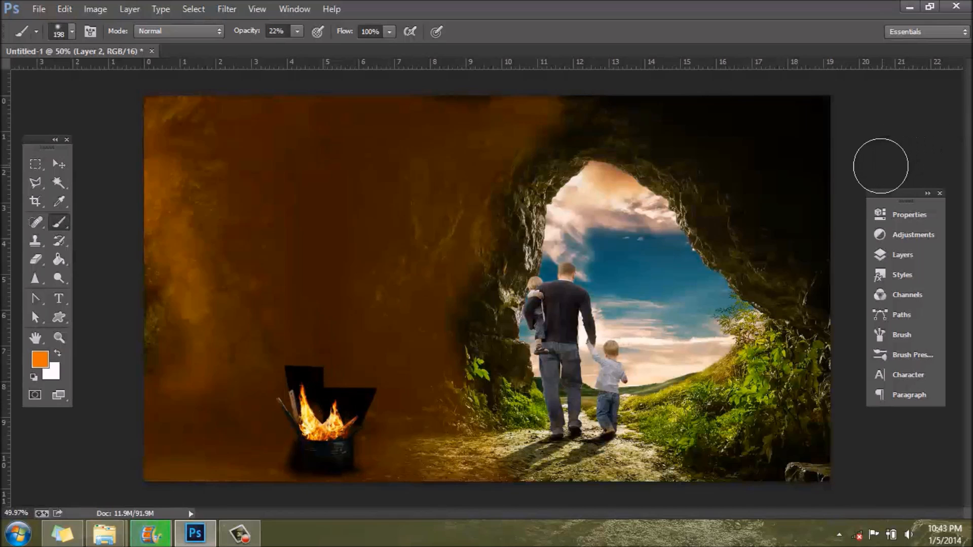
Step: Set the orange-painted layer's blend mode to Color
left_click(908, 255)
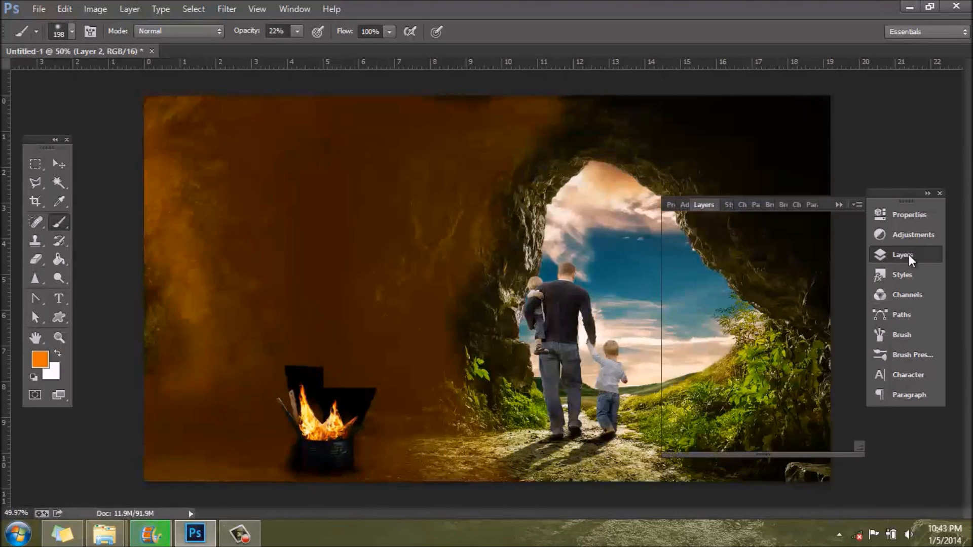
left_click(708, 242)
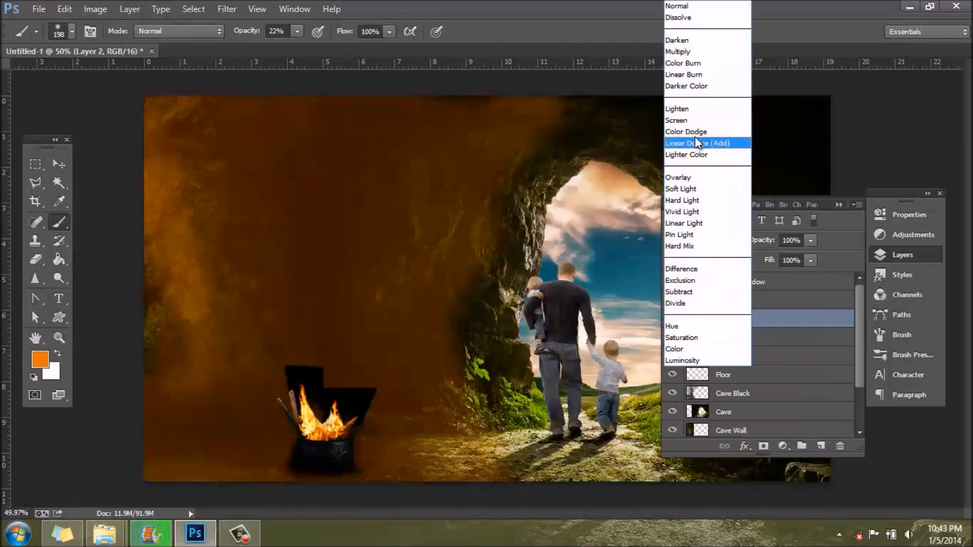
left_click(702, 349)
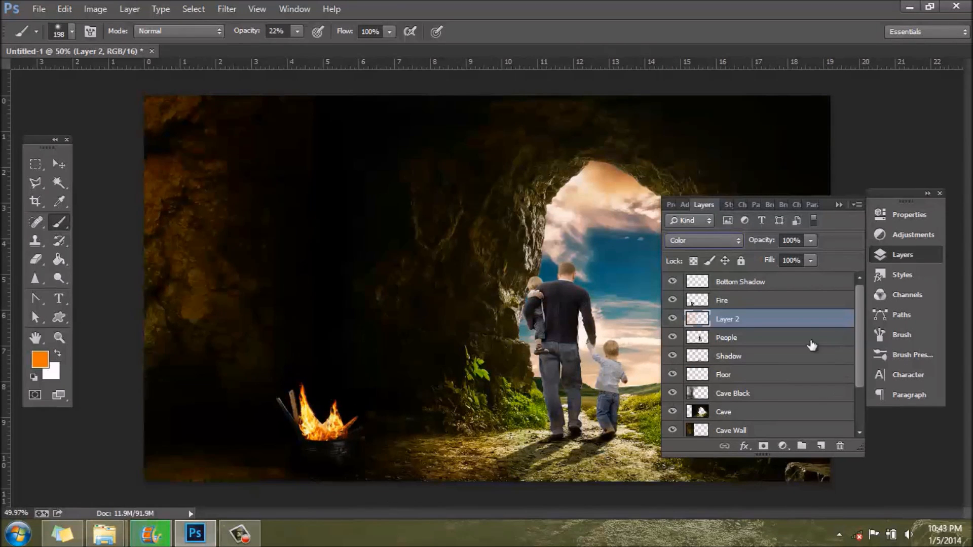
Step: On the Fire layer, make a polygonal lasso selection of the dark background above the barrel, tracing around the flames and wooden planks
left_click(740, 304)
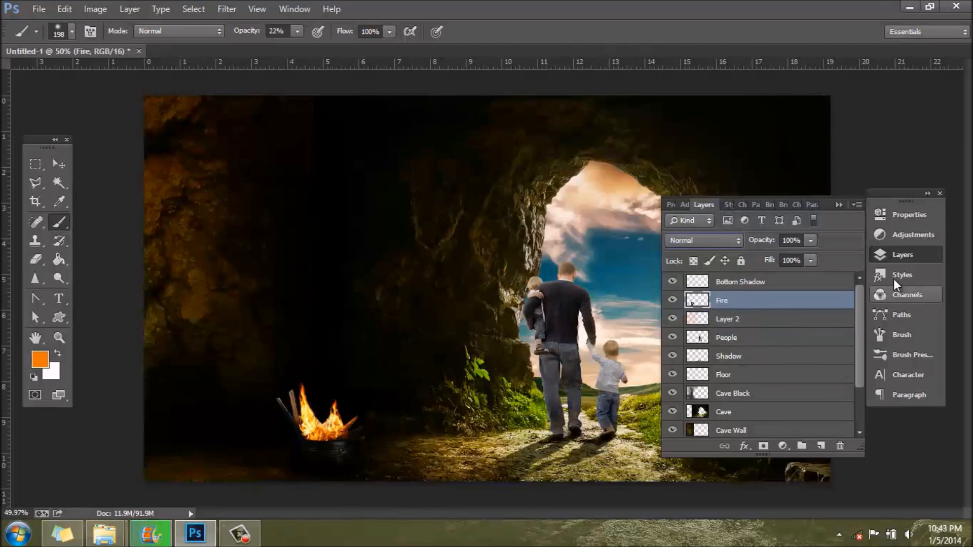
left_click(914, 257)
scroll(287, 468, "up", 5)
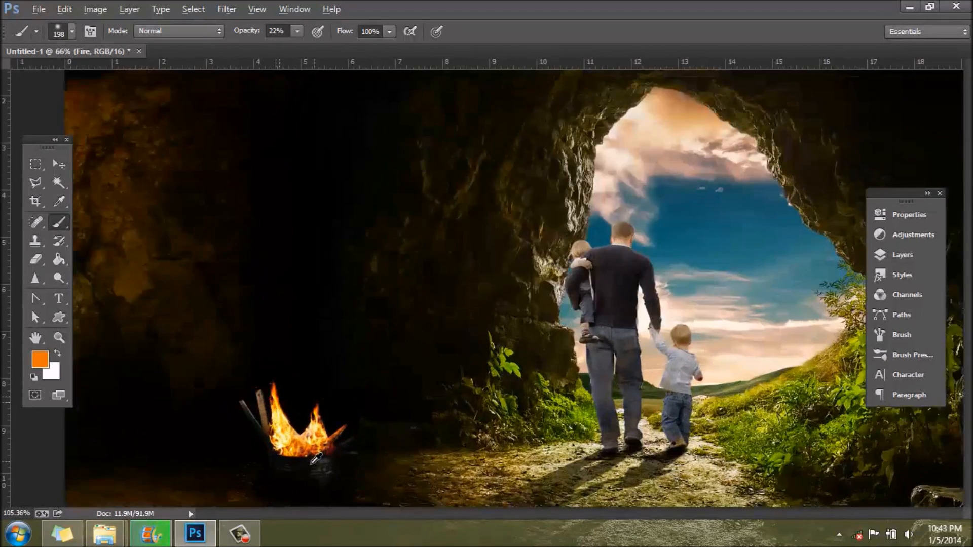
left_click(36, 183)
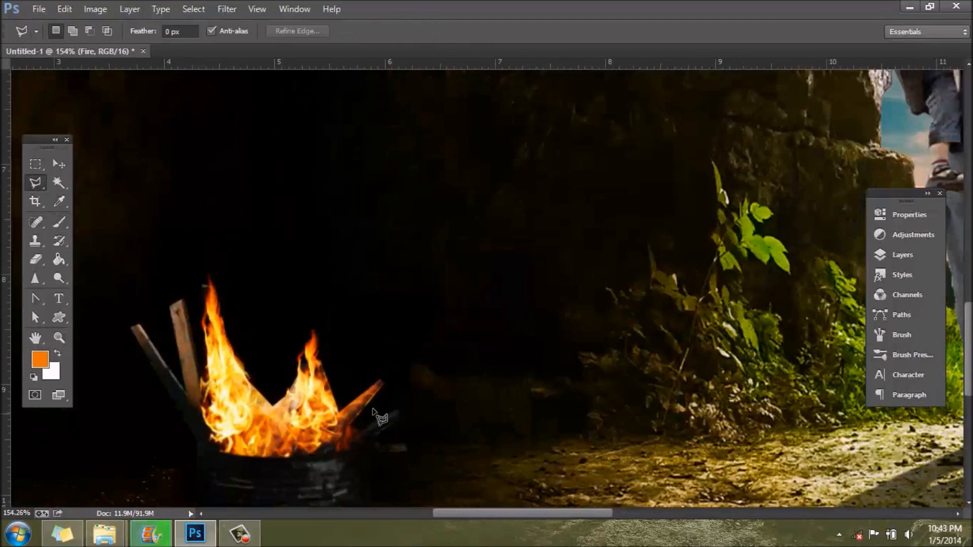
left_click(400, 406)
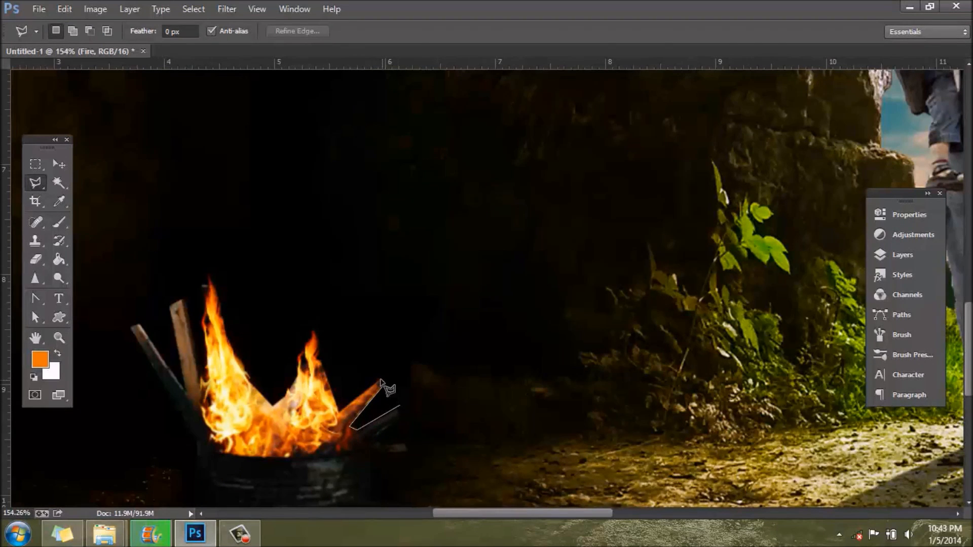
left_click(341, 412)
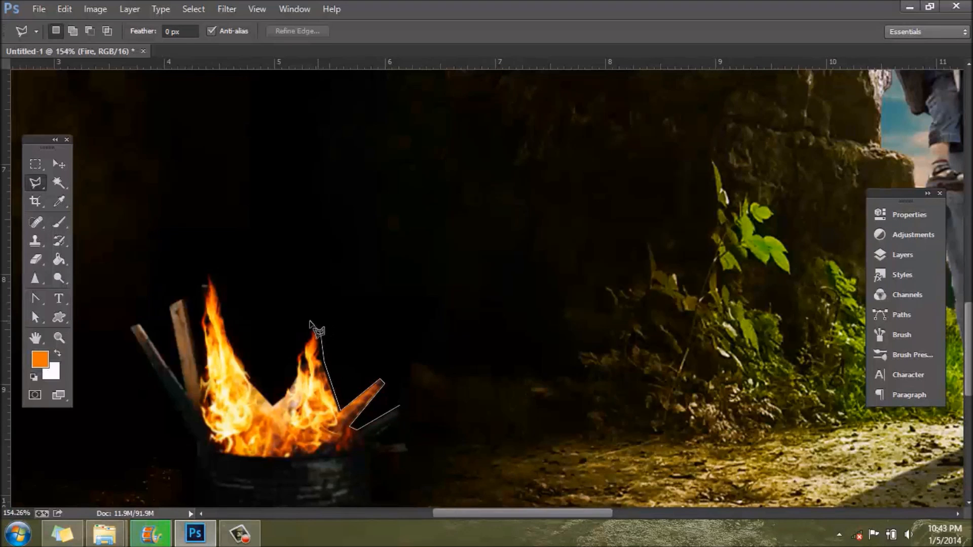
left_click(301, 343)
left_click(289, 361)
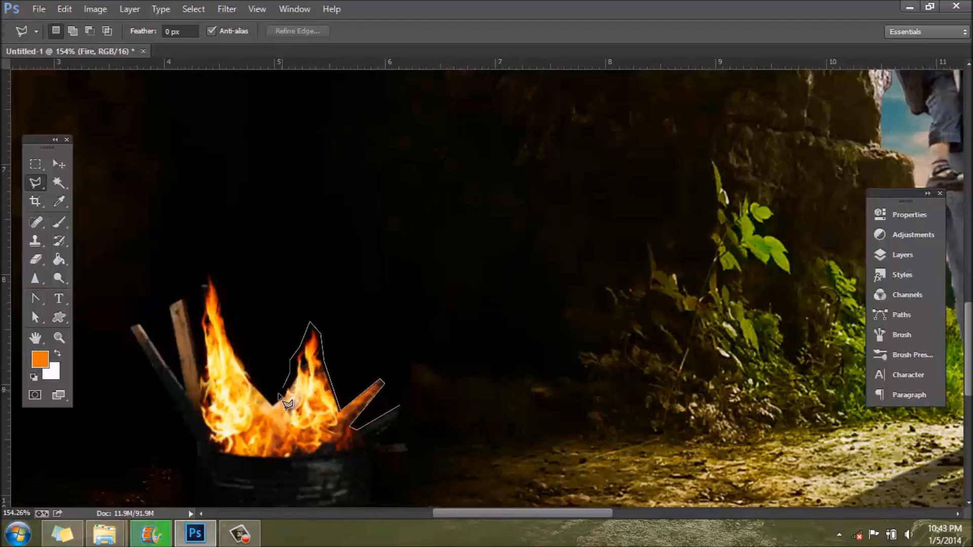
left_click(247, 378)
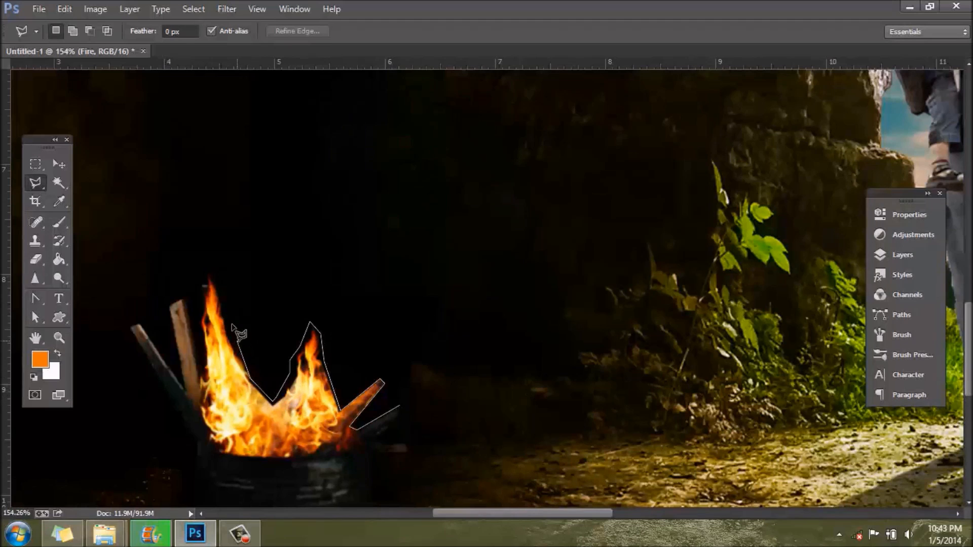
left_click(212, 266)
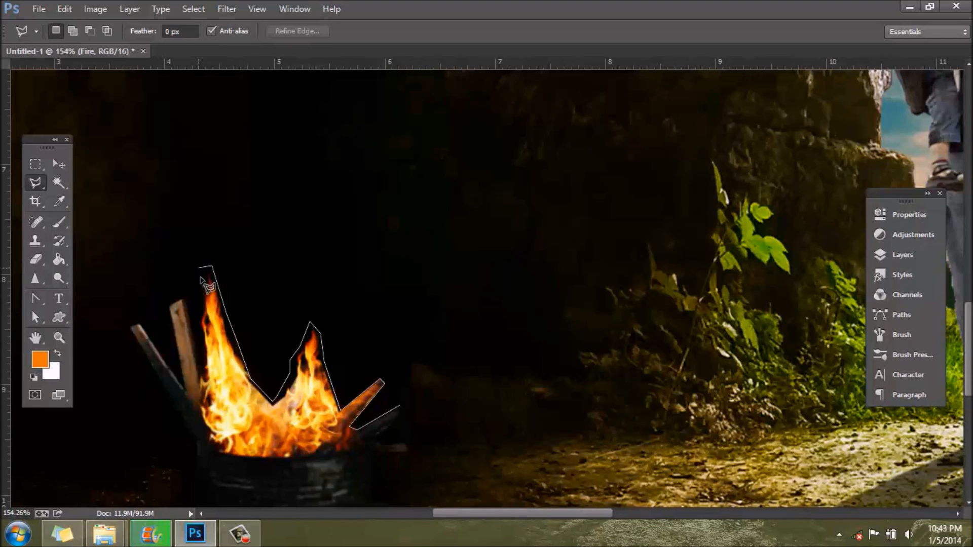
left_click(194, 290)
left_click(200, 351)
left_click(188, 293)
left_click(181, 374)
left_click(136, 314)
left_click(141, 221)
left_click(534, 180)
double_click(572, 328)
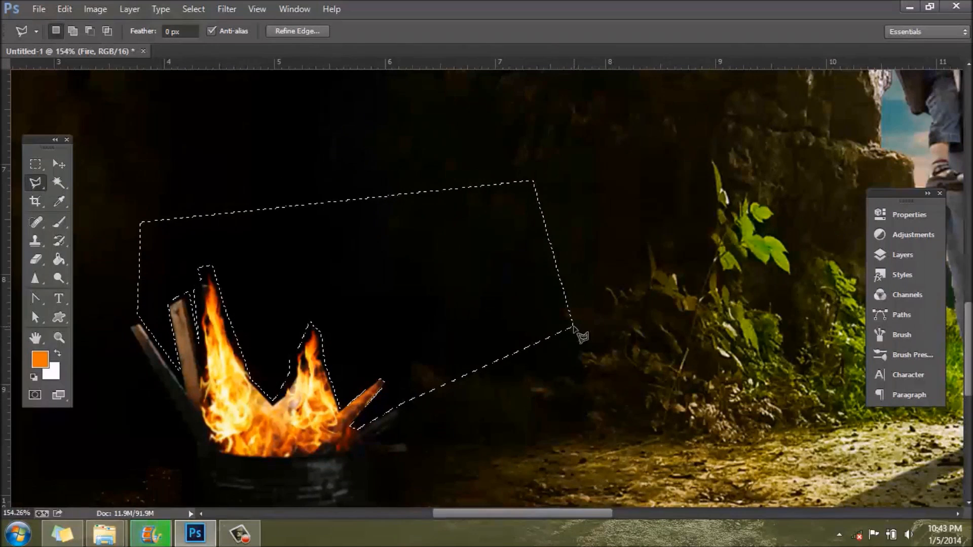
Step: Deselect the lassoed area around the flames and planks above the barrel
key("ctrl+d")
scroll(540, 407, "down", 5)
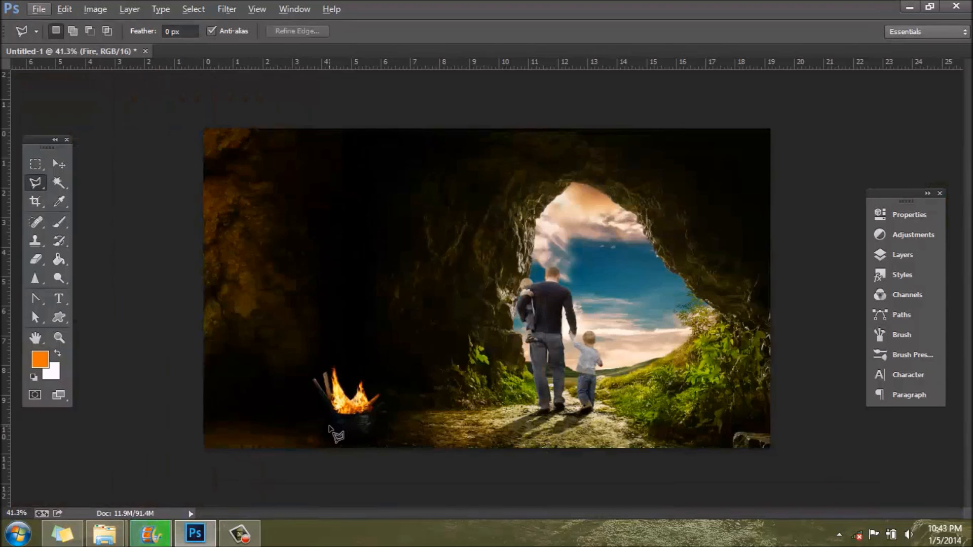
scroll(353, 428, "up", 3)
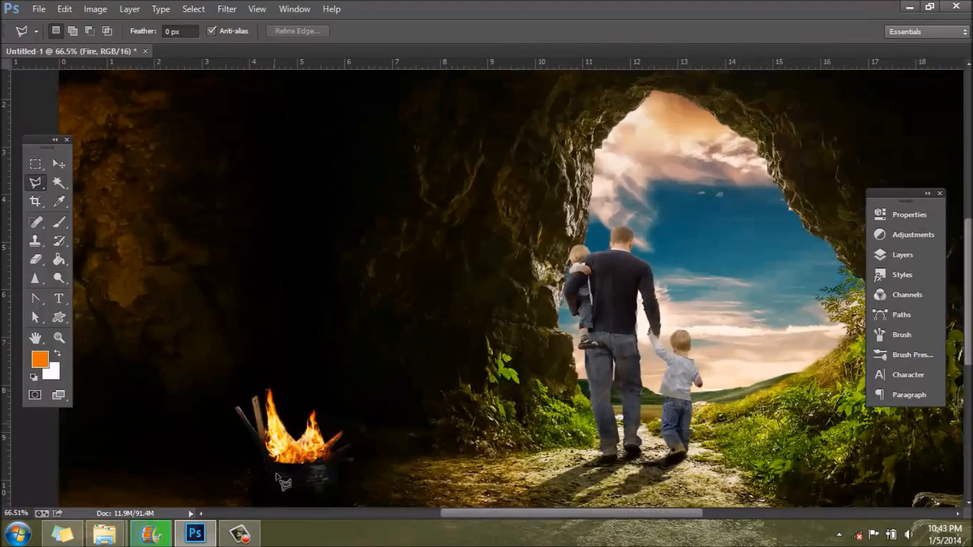
scroll(297, 401, "up", 3)
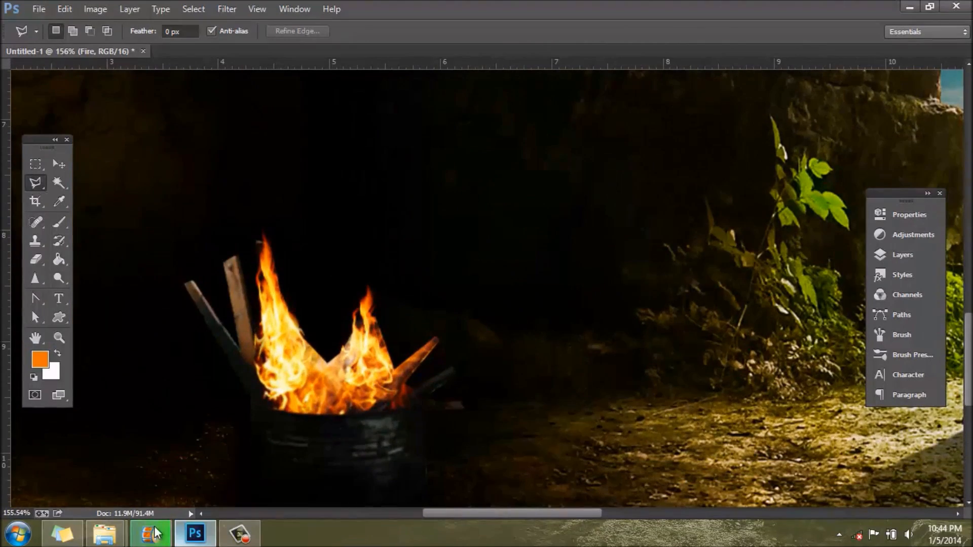
Step: Place the Fire_Stock_by_thesuper image from the Fire folder into the composition, over the flames above the barrel
mouse_move(104, 533)
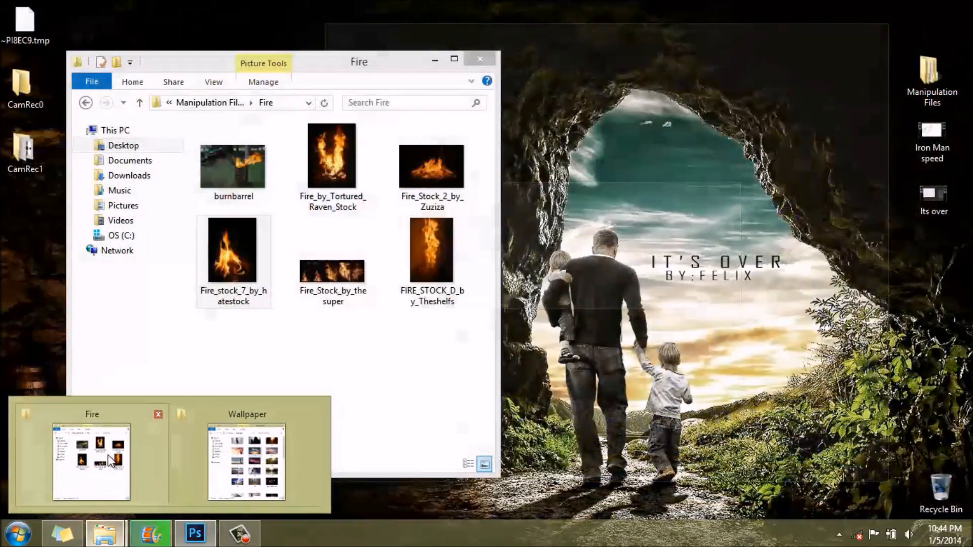
left_click(111, 461)
mouse_move(430, 252)
left_mouse_down()
mouse_move(644, 291)
mouse_move(436, 241)
left_mouse_up()
left_click_drag(324, 277, 603, 332)
scroll(603, 336, "down", 2)
left_click_drag(530, 317, 459, 313)
key("Return")
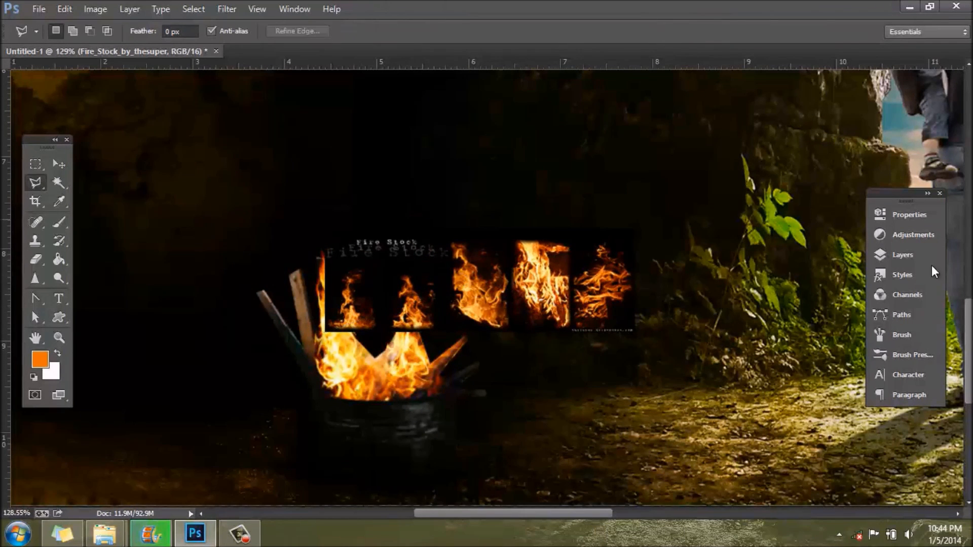
Step: Set the Fire_Stock_by_thesuper layer's blend mode to Screen
left_click(914, 257)
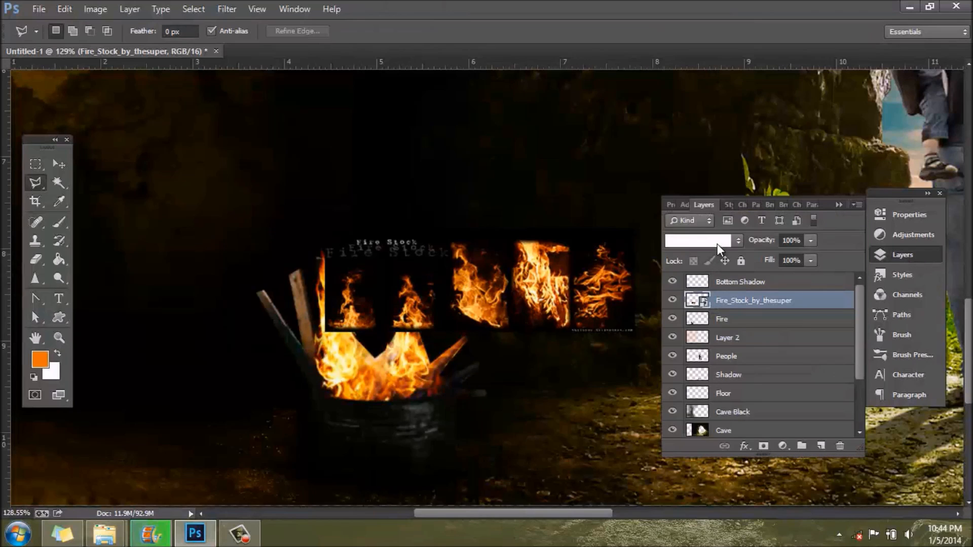
left_click(716, 244)
left_click(708, 130)
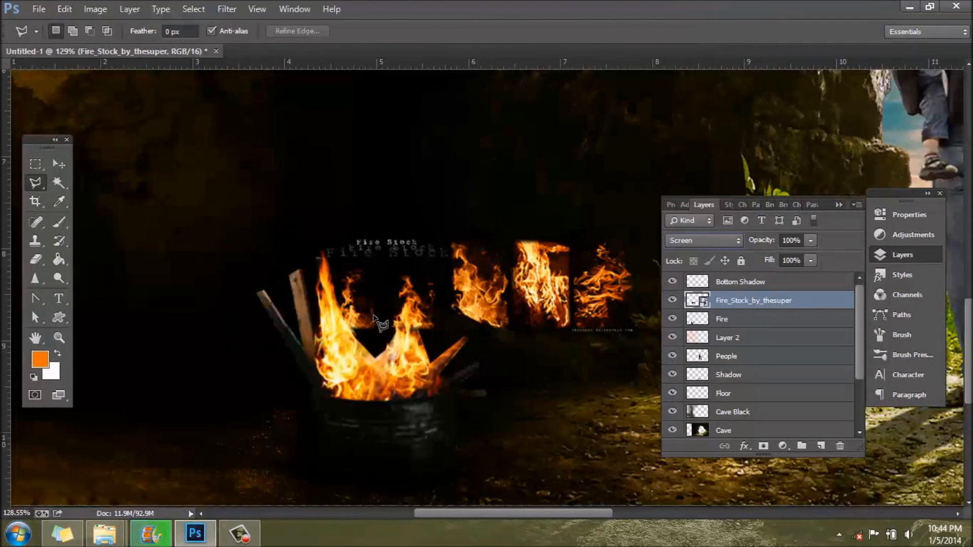
Step: Rotate the fire stock layer about 42° clockwise, narrow it, and move it so its first flame burns on the barrel's right-hand plank
left_click(58, 164)
left_click_drag(467, 261, 546, 298)
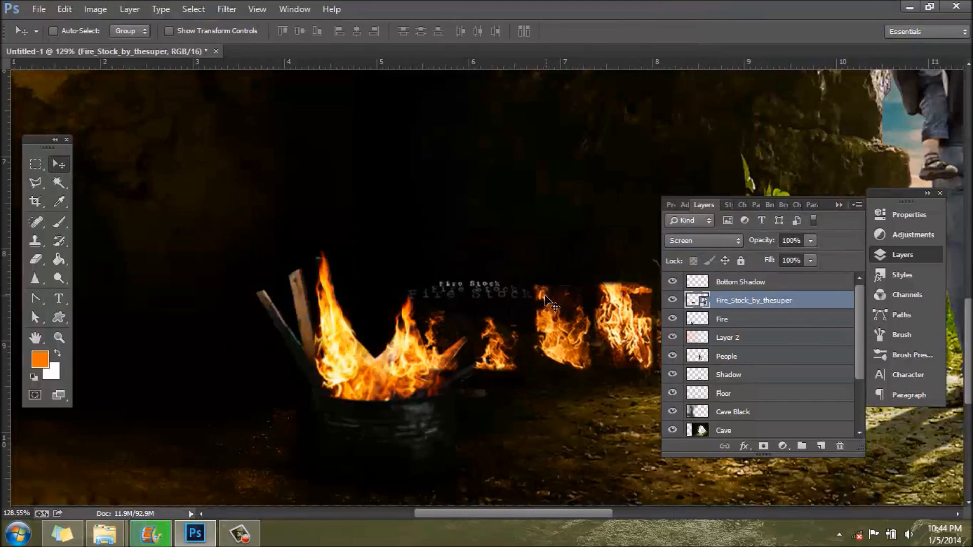
left_click(64, 9)
left_click(122, 258)
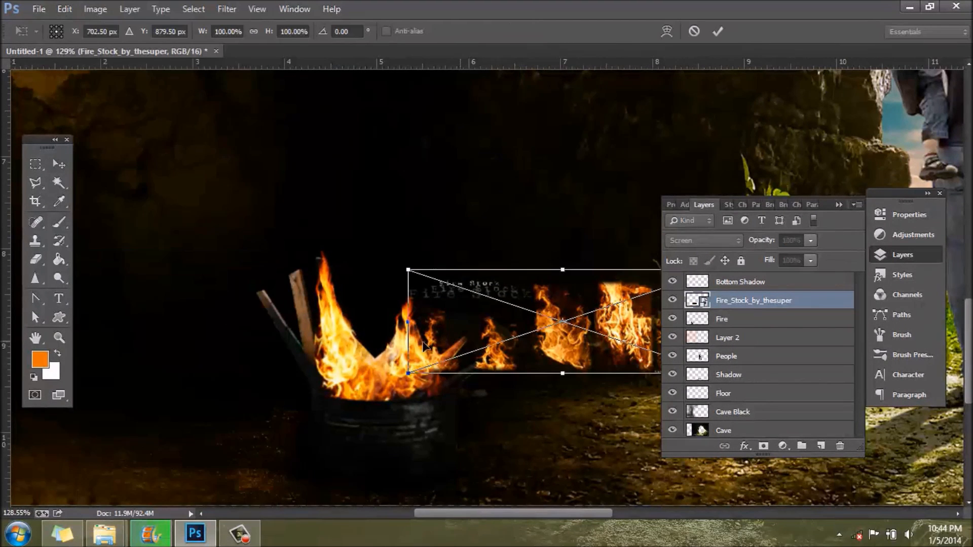
left_click_drag(393, 268, 404, 153)
left_click_drag(448, 218, 484, 254)
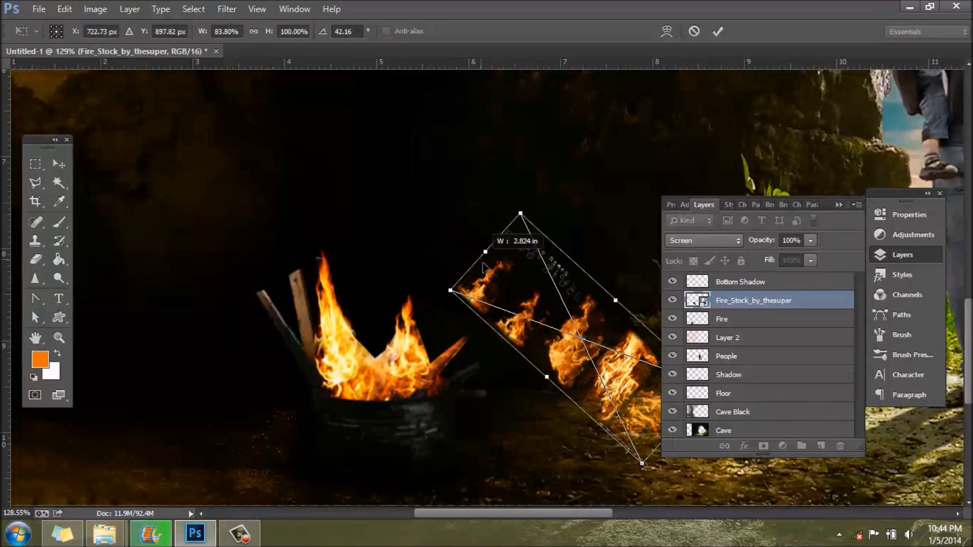
left_click_drag(515, 304, 485, 376)
key("Return")
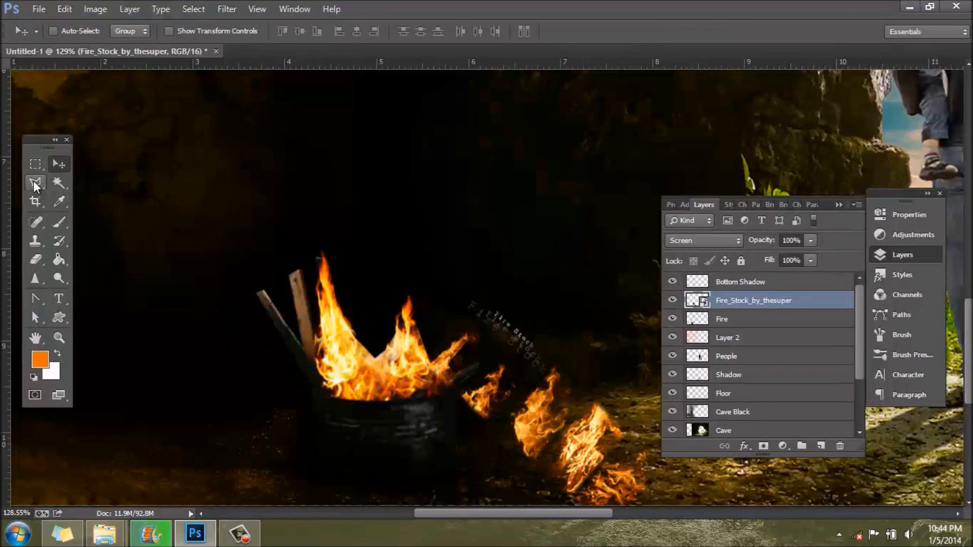
Step: Make a polygonal lasso selection around the fire stock's title text and surplus flames, leaving out the flame on the plank
left_click(34, 181)
left_click(452, 394)
left_click(494, 349)
left_click(446, 306)
left_click(508, 268)
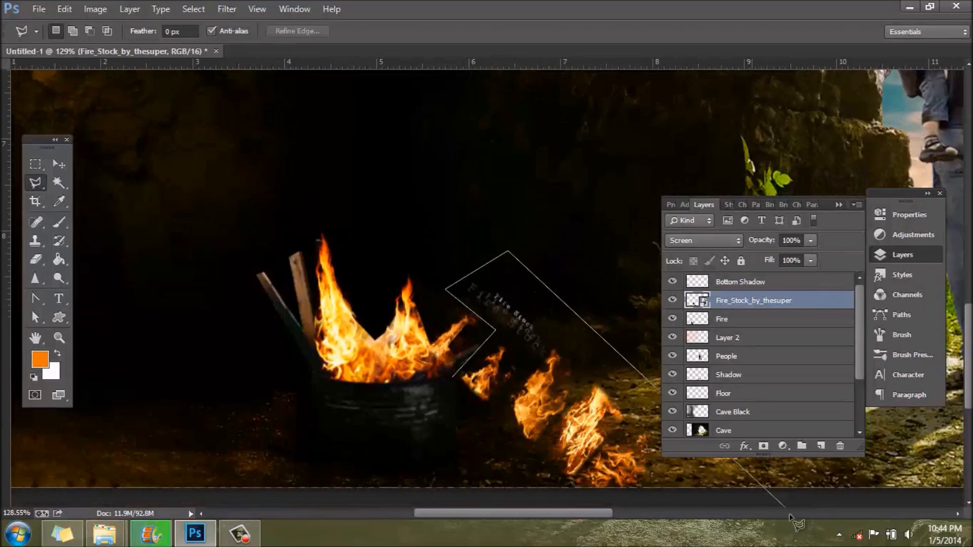
left_click(757, 496)
left_click(548, 488)
double_click(485, 416)
Step: Rasterize the Fire_Stock_by_thesuper layer and delete the selected text and surplus flames
key("Delete")
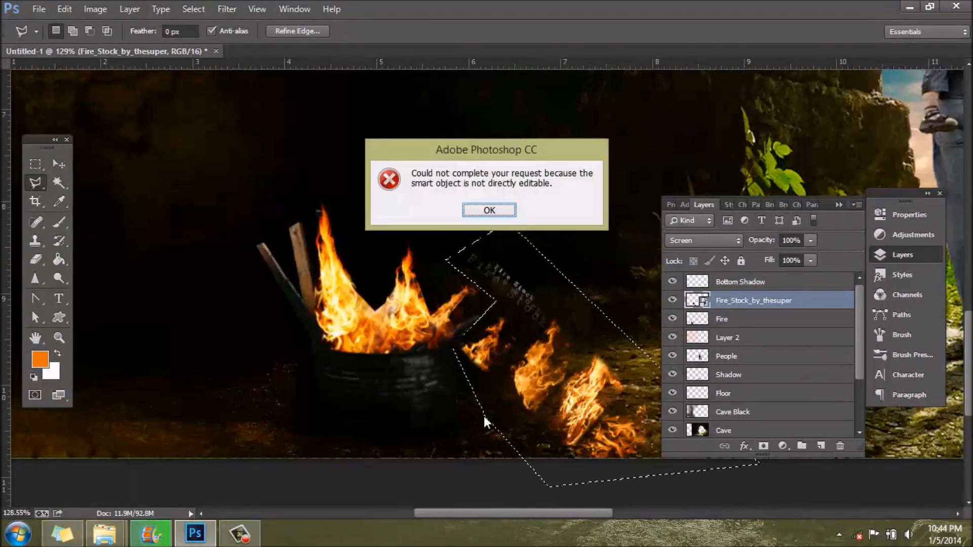
left_click(494, 206)
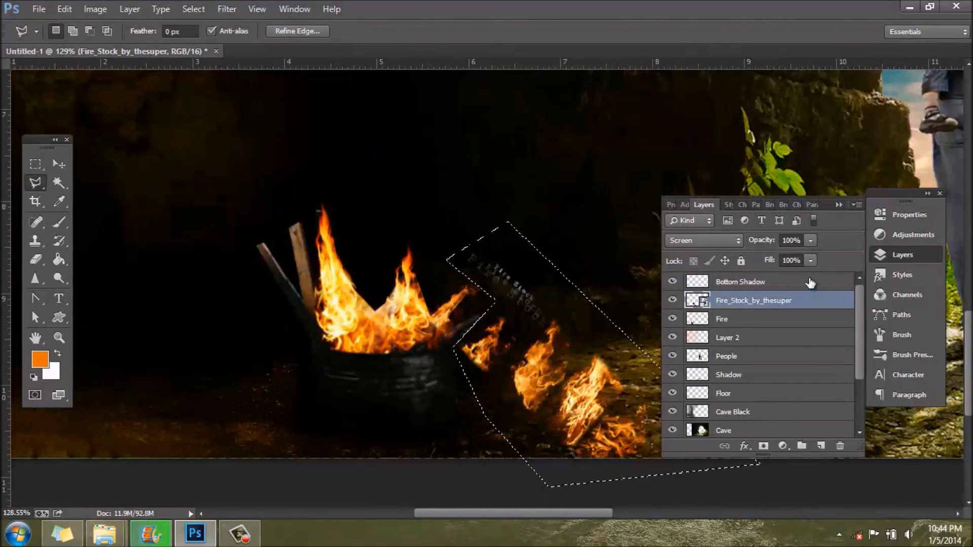
right_click(759, 301)
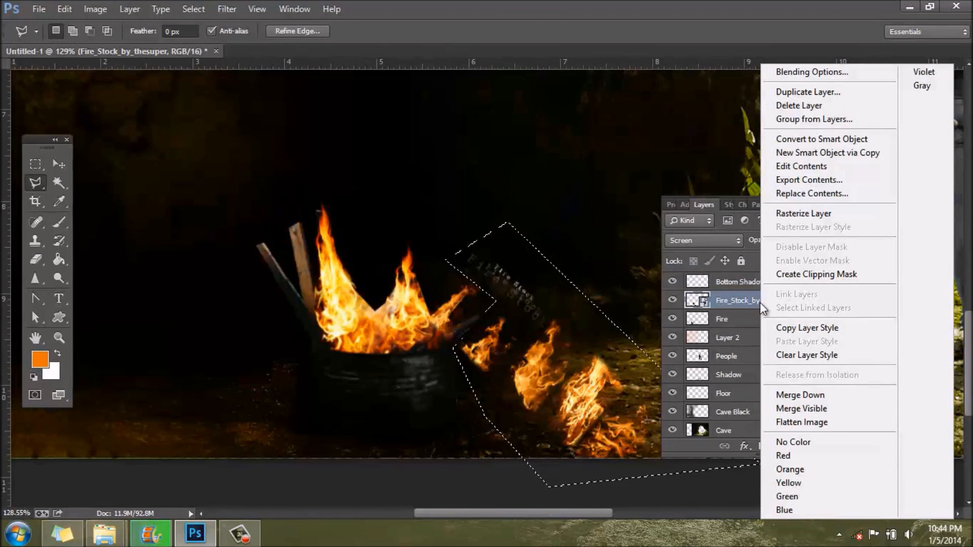
left_click(814, 215)
key("Delete")
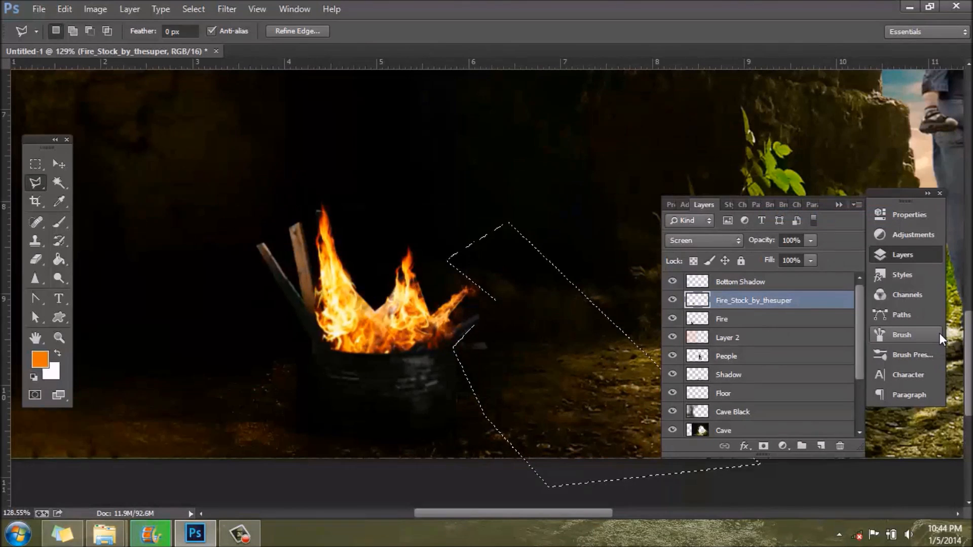
key("ctrl+d")
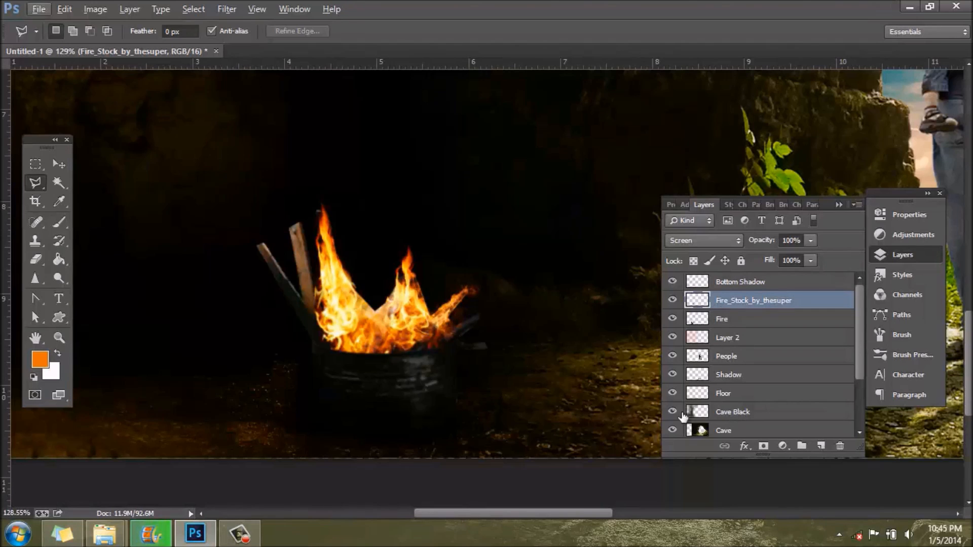
Step: Switch to Movie Maker to check the progress of the movie being saved, and return to Photoshop
left_click(151, 536)
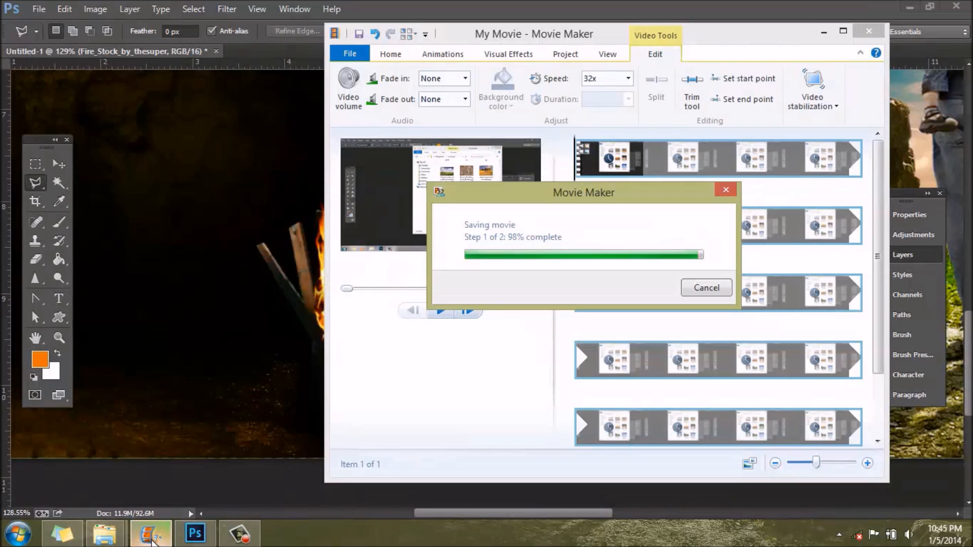
left_click(153, 541)
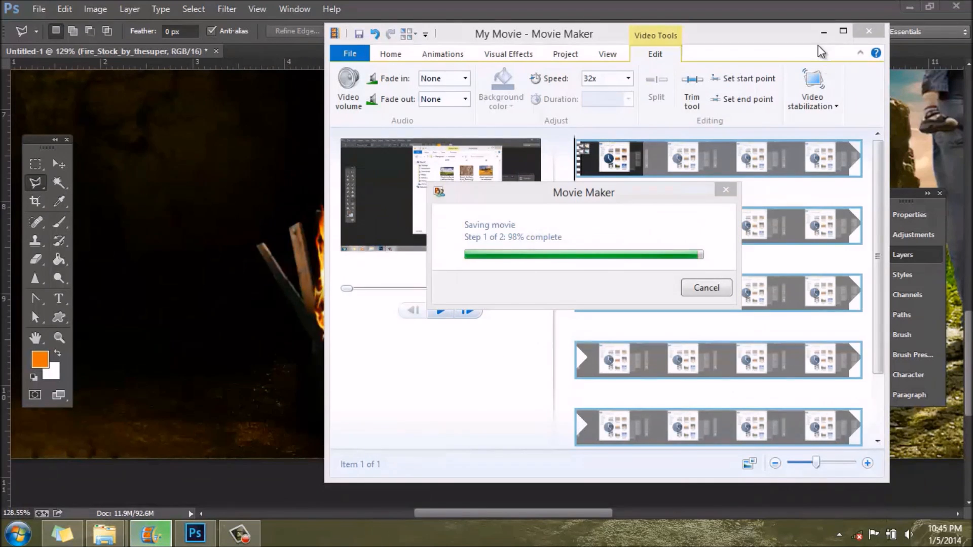
left_click(824, 31)
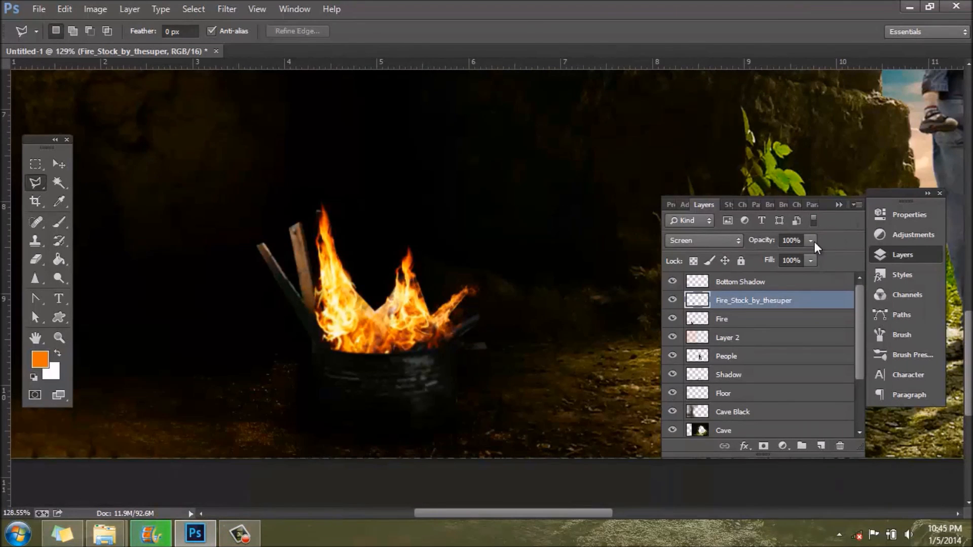
Step: Examine the burning barrel and its added flame close up and against the whole cave composition
left_click(915, 257)
scroll(440, 390, "down", 8)
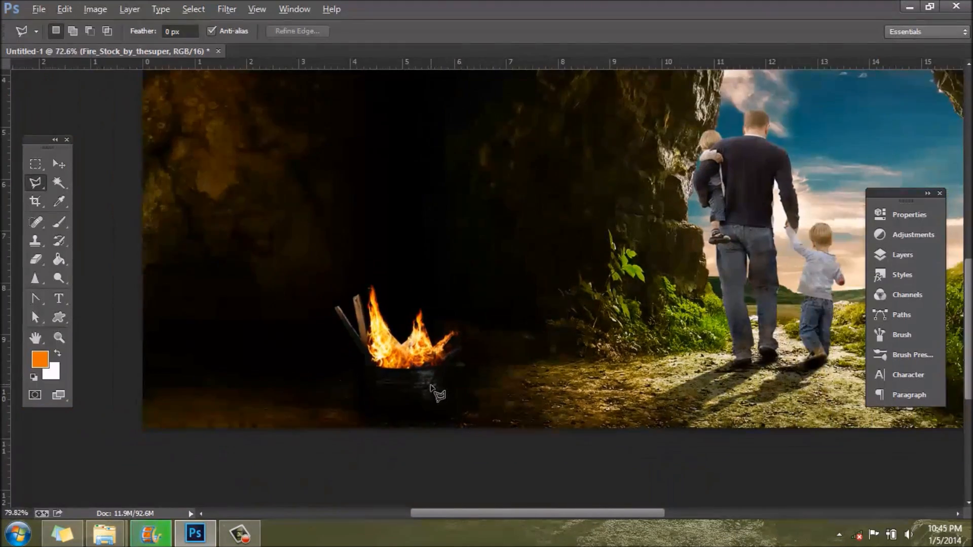
scroll(432, 387, "up", 2)
scroll(432, 387, "down", 1)
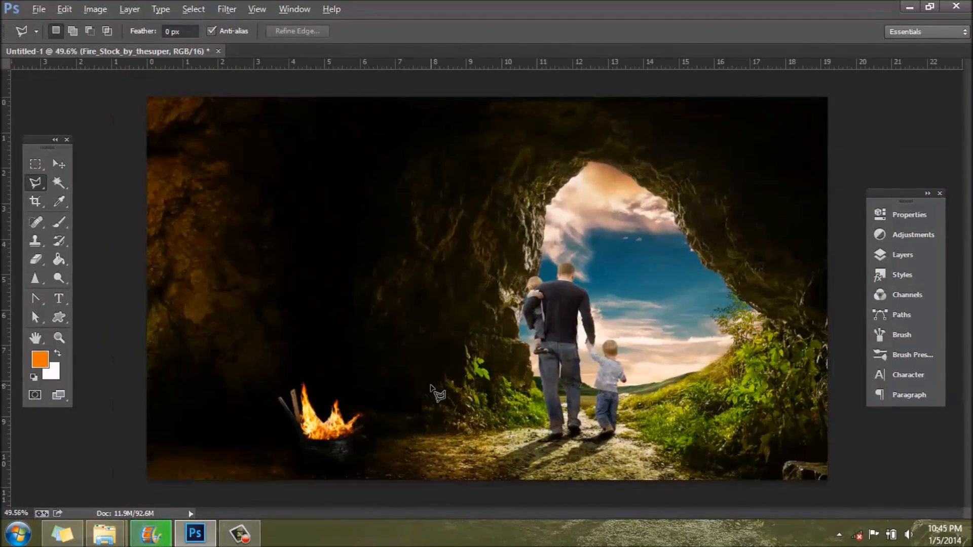
scroll(432, 387, "up", 1)
scroll(431, 386, "down", 1)
key("alt")
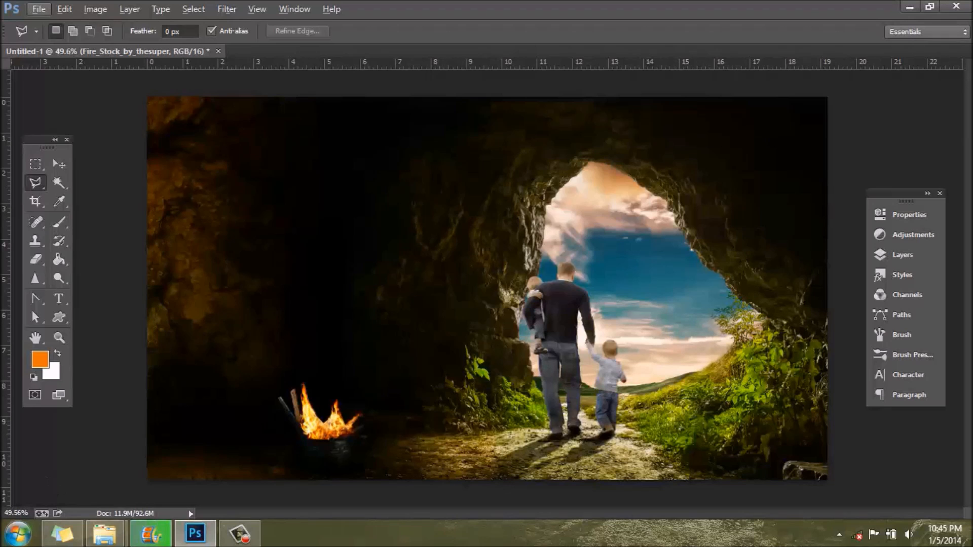
scroll(83, 439, "up", 6)
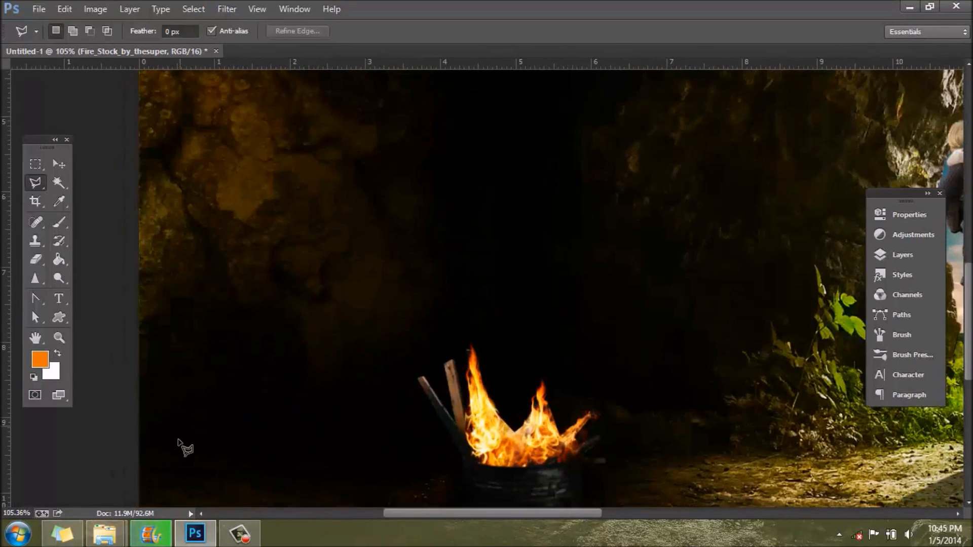
scroll(177, 447, "down", 3)
Step: Place the fabric 2 image from the Fabric textures folder, under Manipulation Files > Textures, into the composition
mouse_move(107, 542)
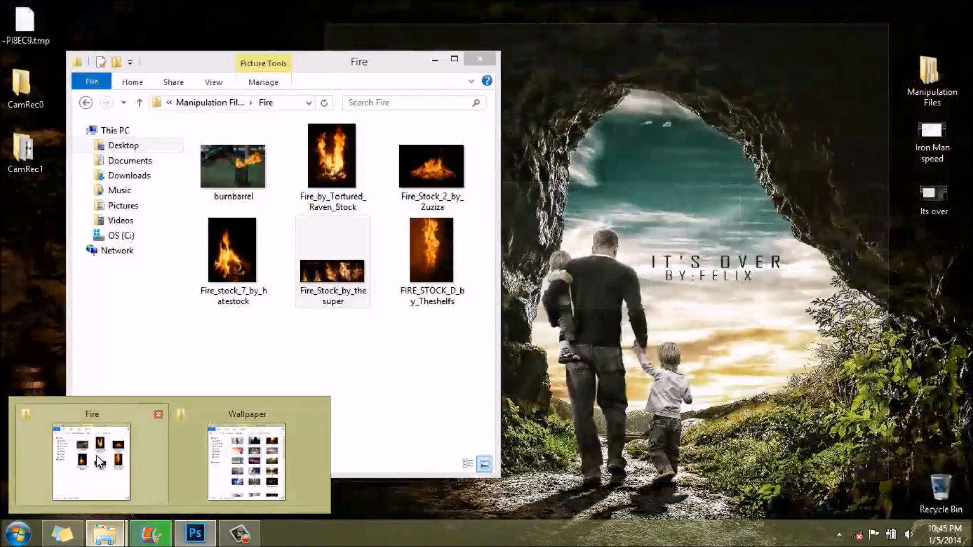
left_click(91, 459)
left_click(209, 104)
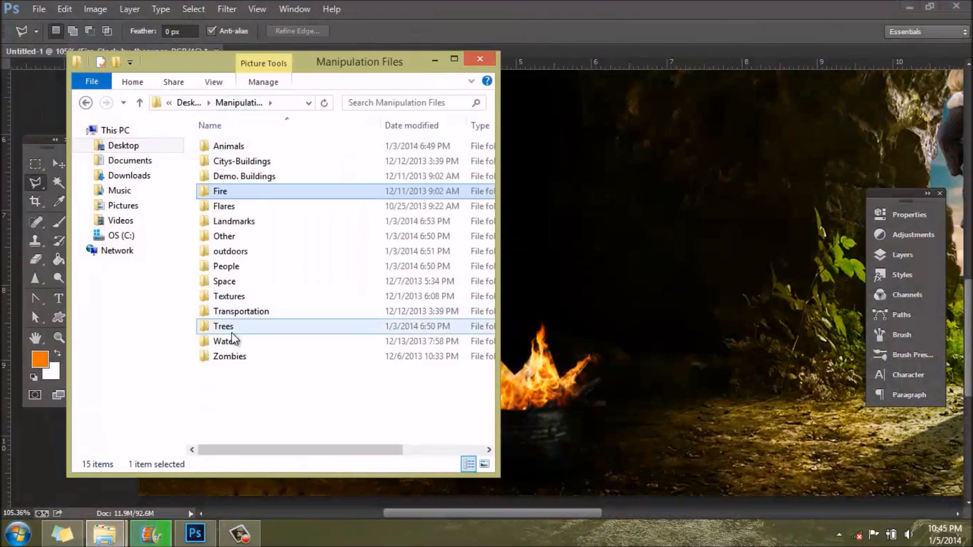
double_click(242, 296)
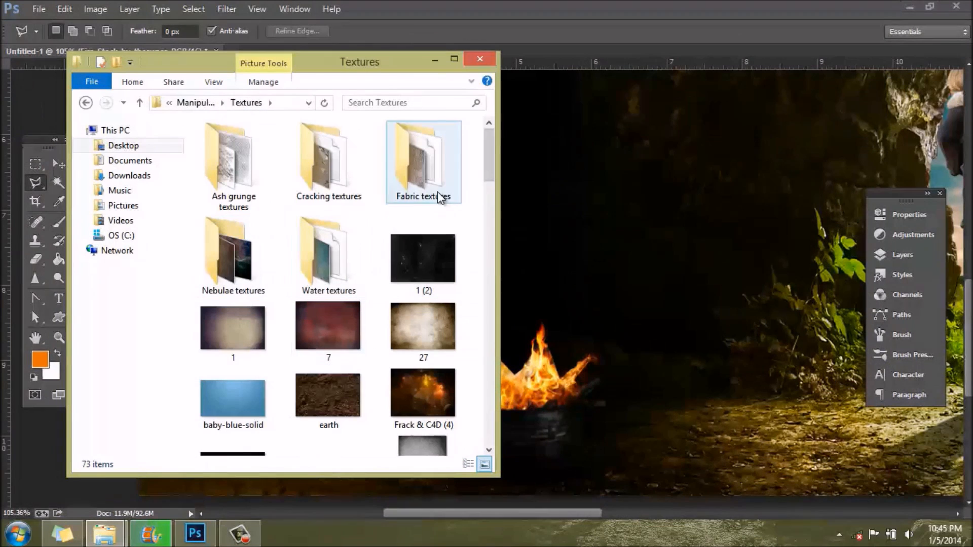
left_click_drag(488, 159, 470, 142)
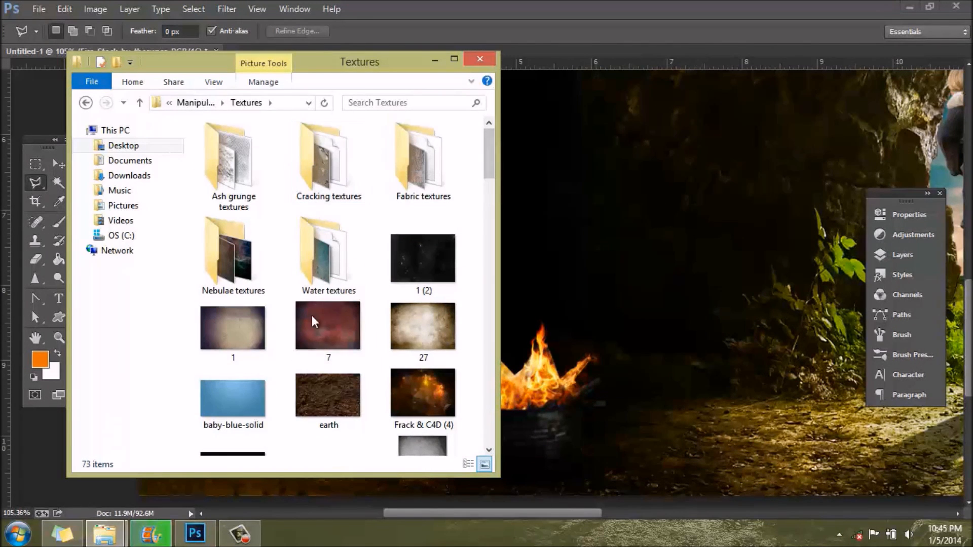
double_click(424, 172)
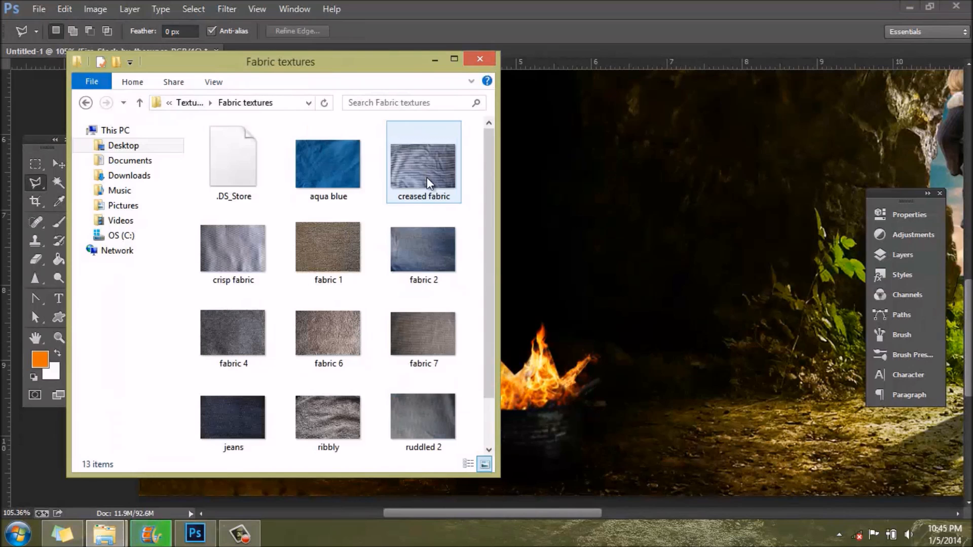
left_click_drag(485, 168, 503, 137)
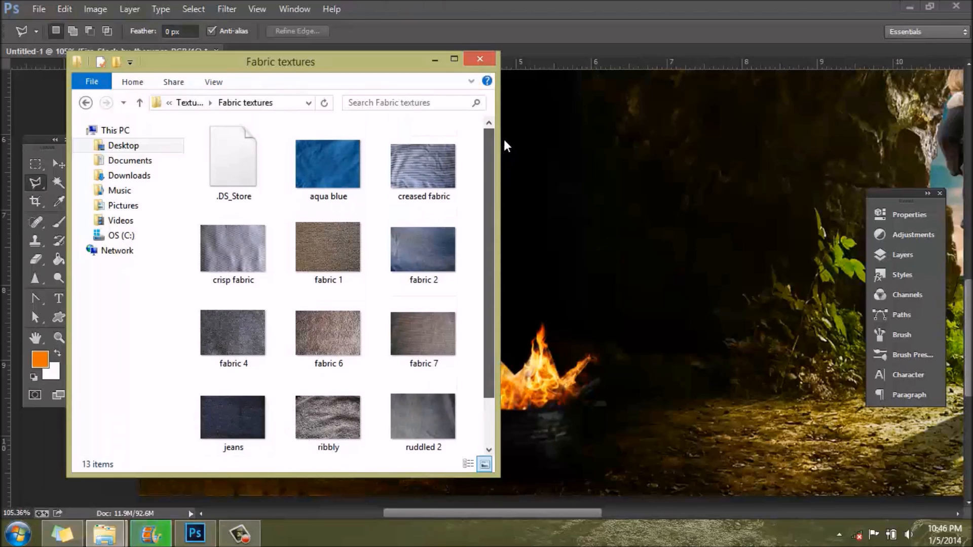
left_click(234, 258)
left_click_drag(397, 262, 608, 382)
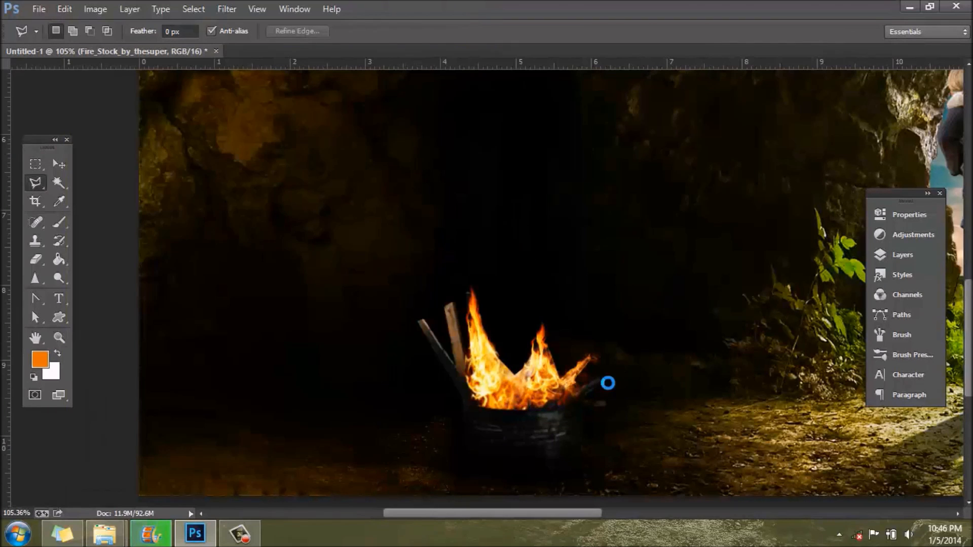
Step: Scale the fabric texture to 9.56% width and 3.33% height, skewed into a flat parallelogram on the cave floor left of the barrel
scroll(588, 399, "down", 8)
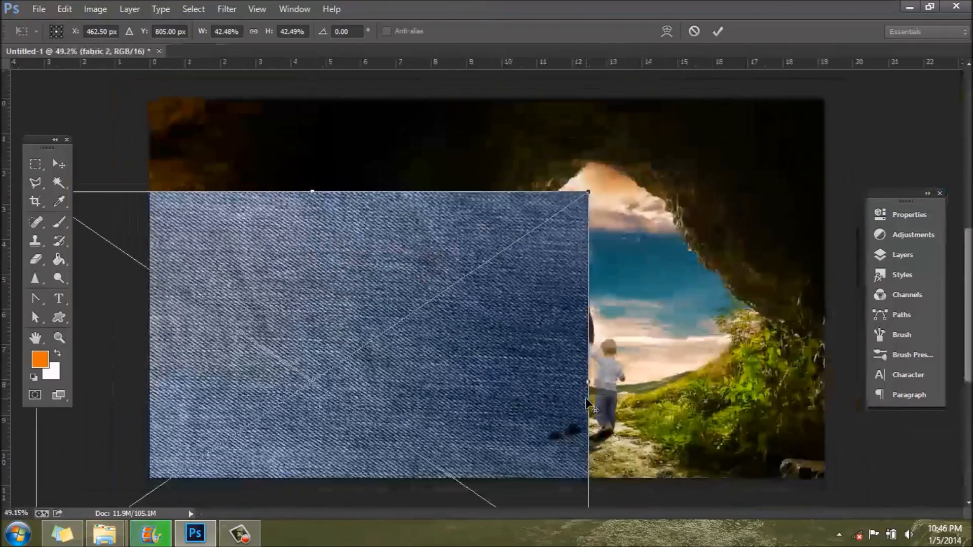
left_click_drag(363, 417, 431, 301)
left_click_drag(188, 129, 594, 409)
left_click_drag(674, 497, 207, 475)
left_click_drag(291, 482, 261, 475)
scroll(214, 434, "up", 3)
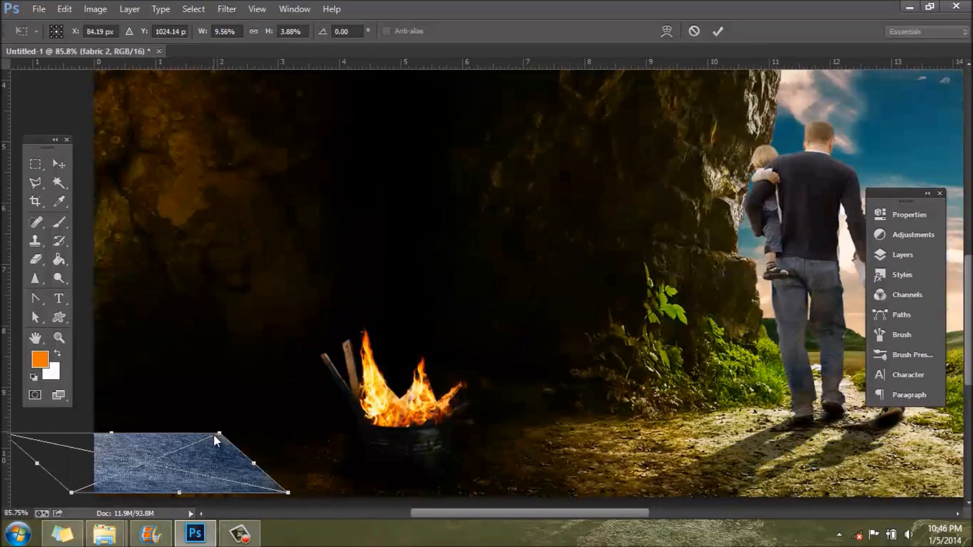
left_click_drag(476, 515, 439, 517)
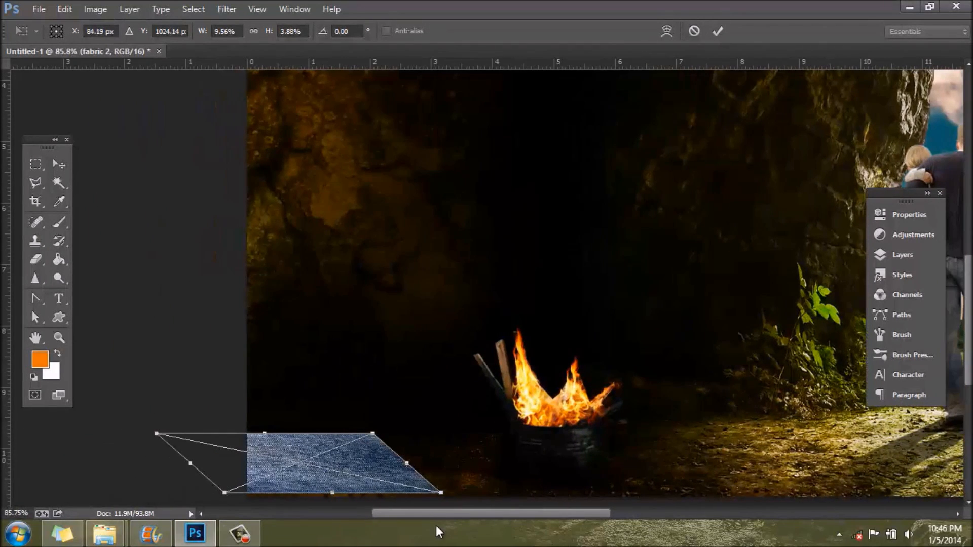
left_click_drag(265, 434, 312, 477)
key("l")
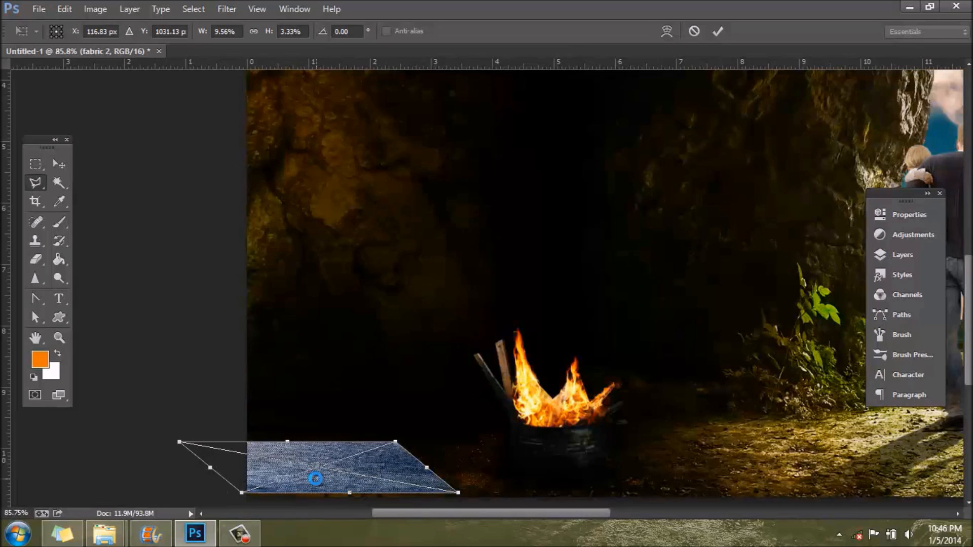
Step: Start a Puppet Warp on the placed fabric and pin the mesh at its corners and along the canvas border
left_click(59, 10)
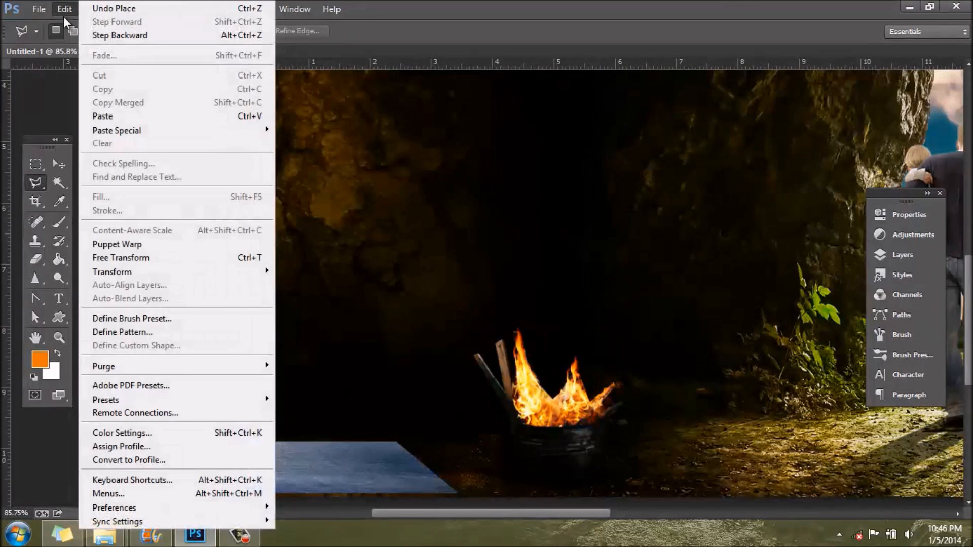
left_click(128, 256)
key("Return")
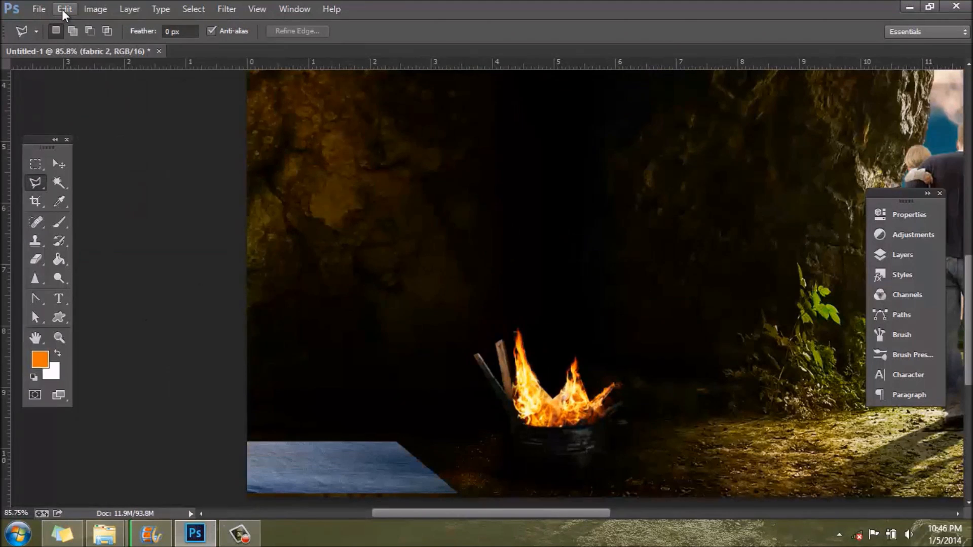
left_click(61, 10)
left_click(181, 243)
scroll(315, 480, "up", 3)
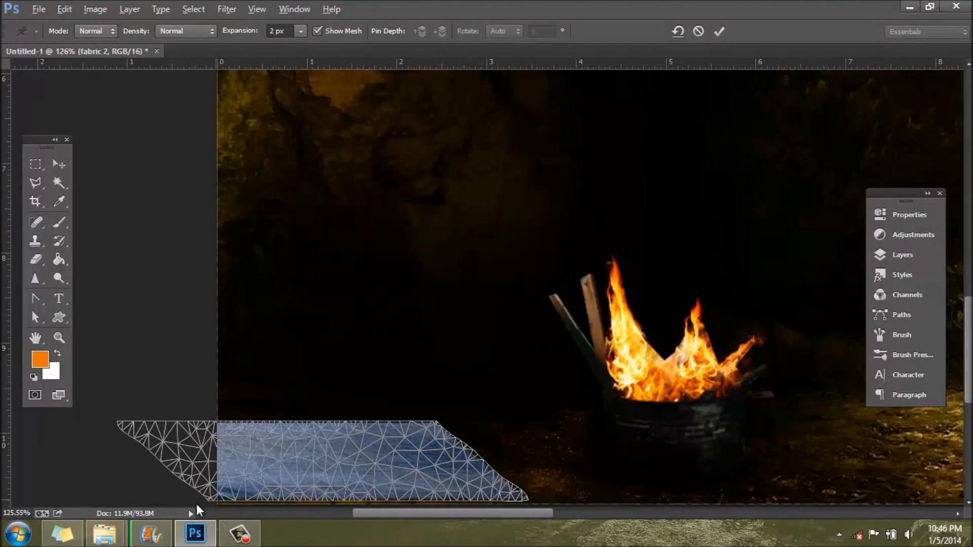
left_click(210, 496)
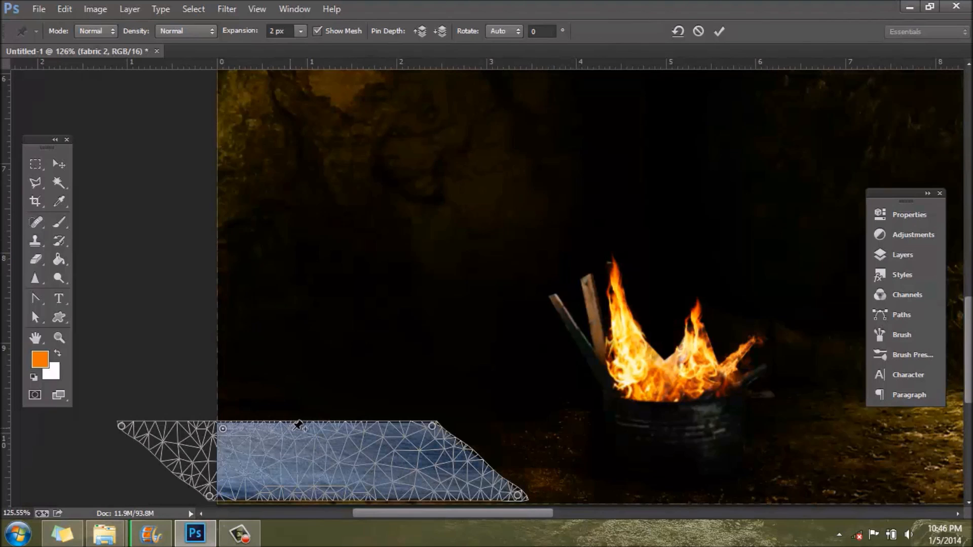
Step: Warp the fabric's upper, lower and right edges with additional pins so its outline becomes slightly wavy, and apply the warp
left_click_drag(293, 431, 292, 432)
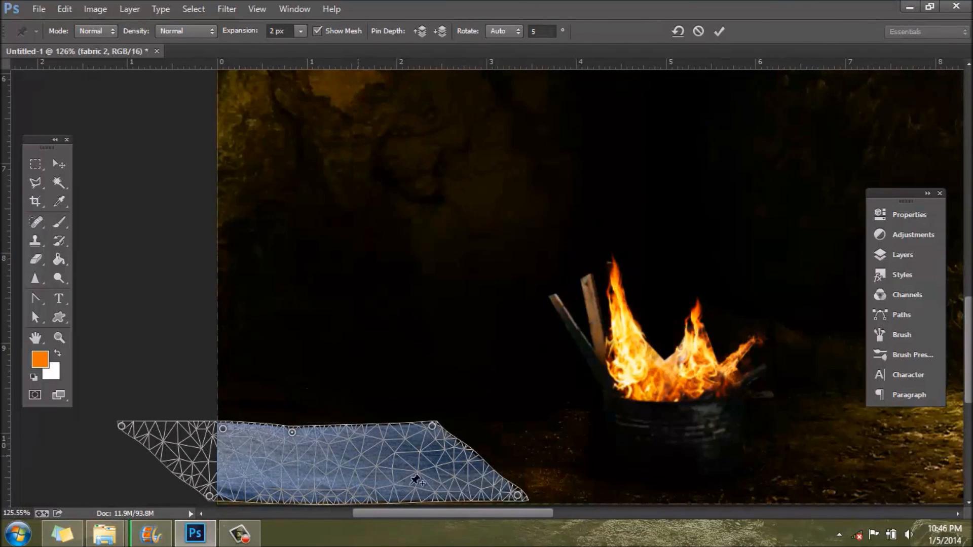
left_click_drag(405, 495, 405, 493)
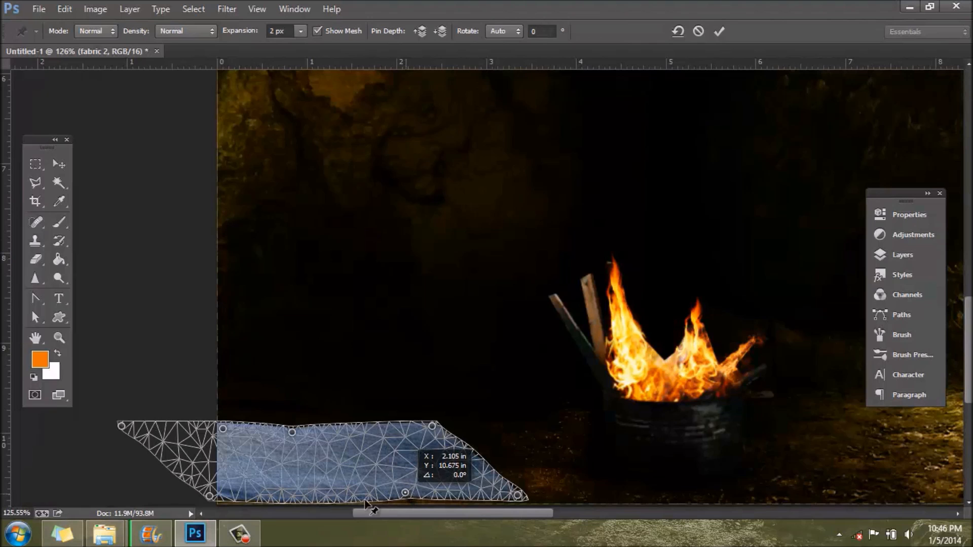
left_click_drag(318, 504, 316, 501)
left_click_drag(481, 460, 472, 466)
left_click(458, 448)
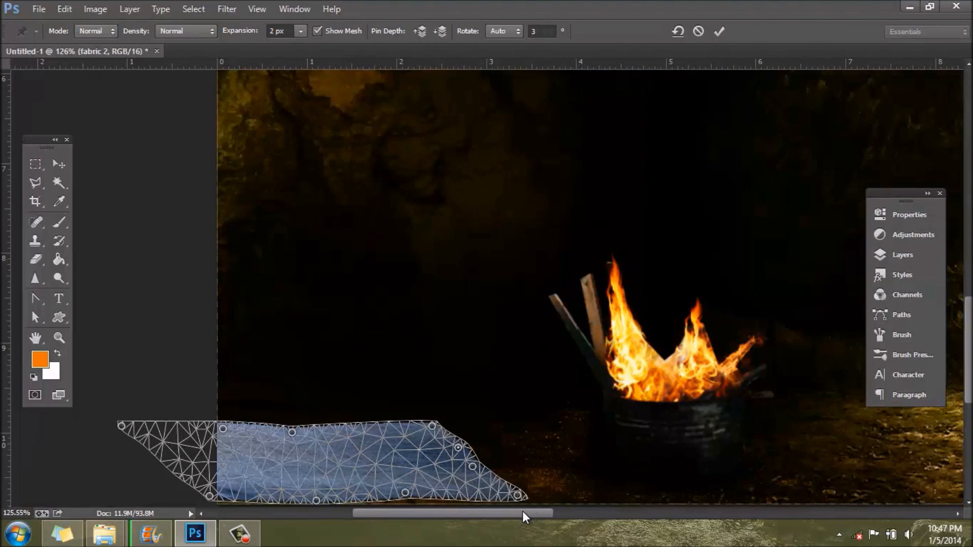
key("Return")
Step: Outline the fabric's upper right corner with a jagged Polygonal Lasso selection and try to delete the selected area
scroll(414, 470, "up", 3)
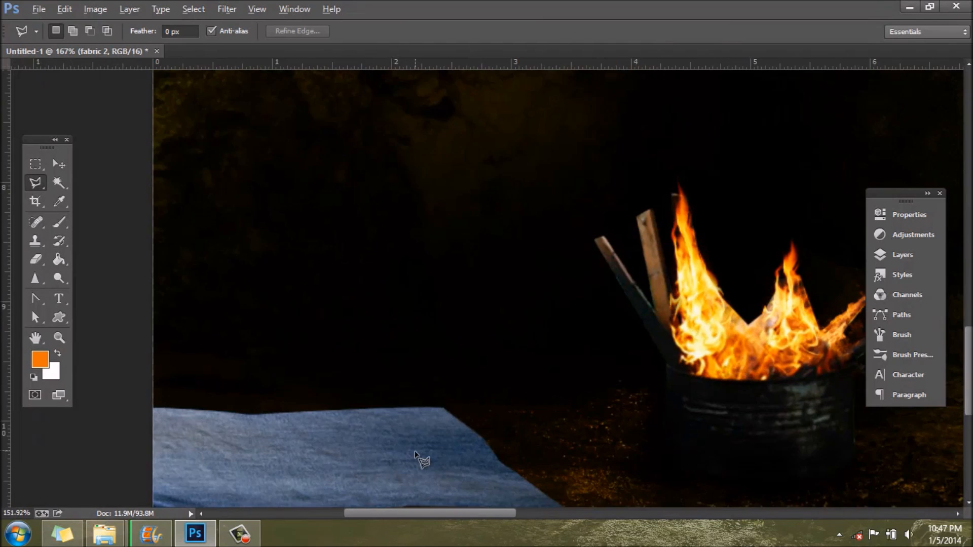
scroll(416, 456, "down", 3)
scroll(417, 458, "down", 3)
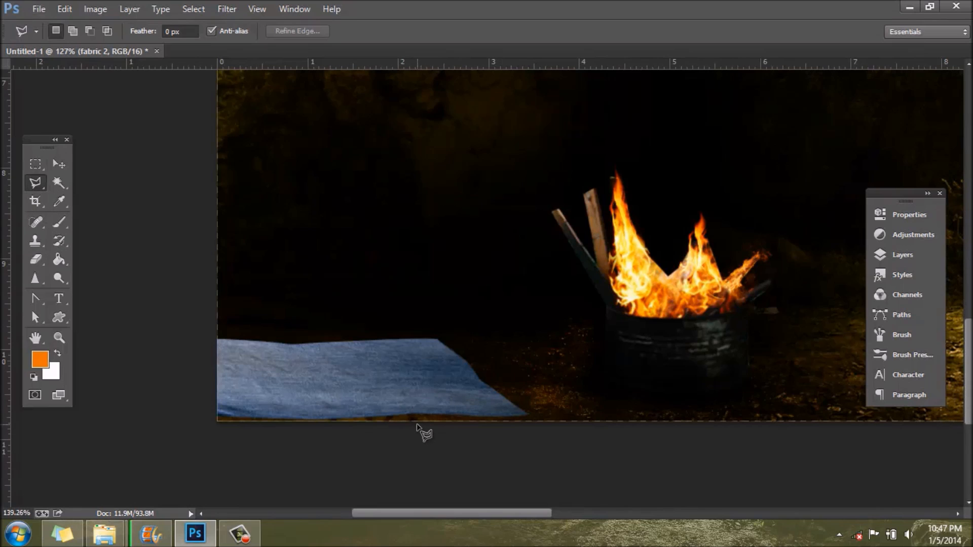
scroll(413, 433, "up", 5)
left_click(475, 300)
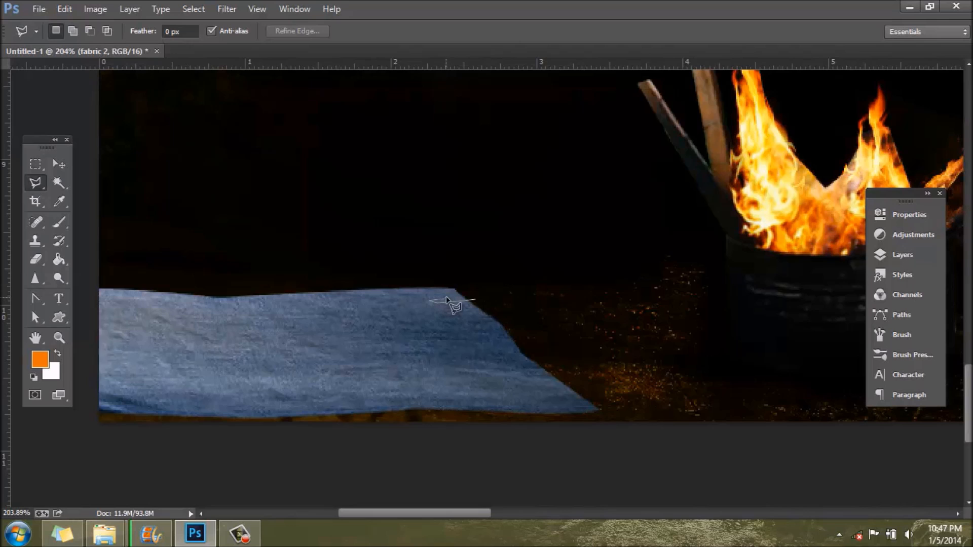
left_click(454, 294)
left_click(385, 285)
left_click(413, 267)
double_click(499, 273)
key("Delete")
left_click(491, 209)
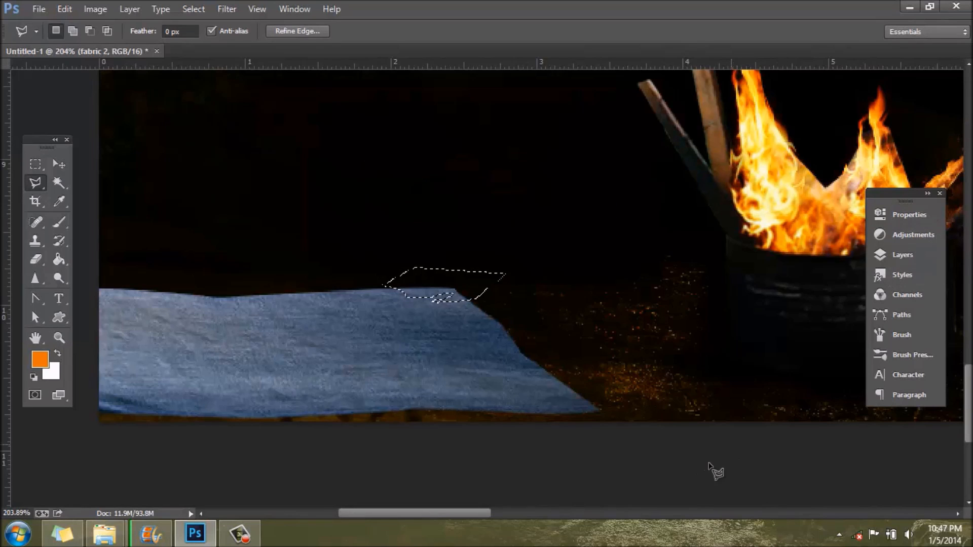
Step: Rasterize the fabric 2 layer, delete the selected corner piece and clear the selection
left_click(904, 255)
right_click(782, 302)
left_click(844, 212)
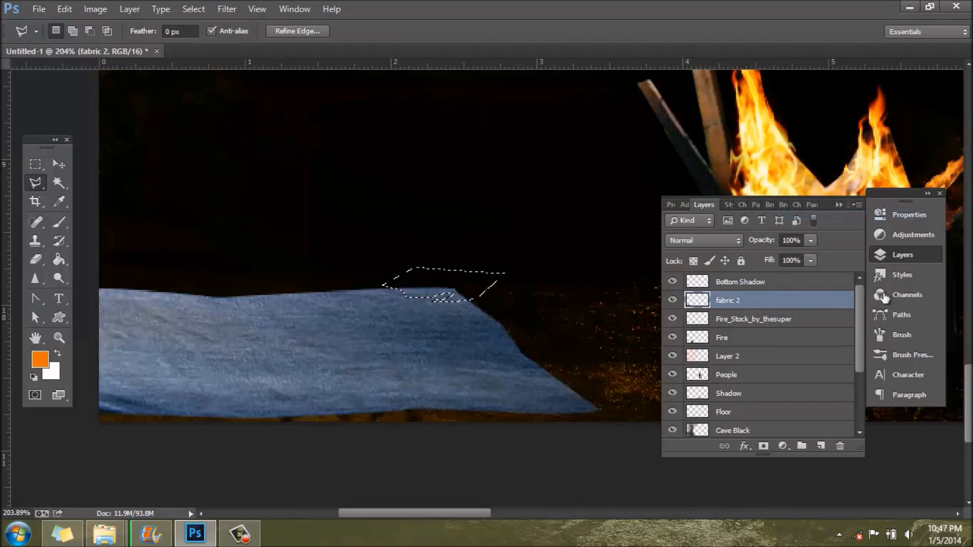
left_click(917, 252)
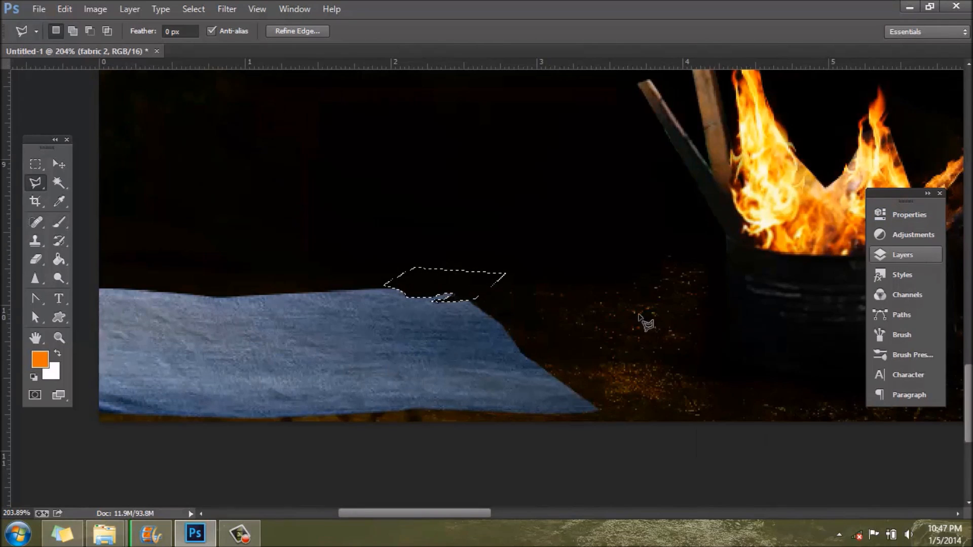
key("ctrl+d")
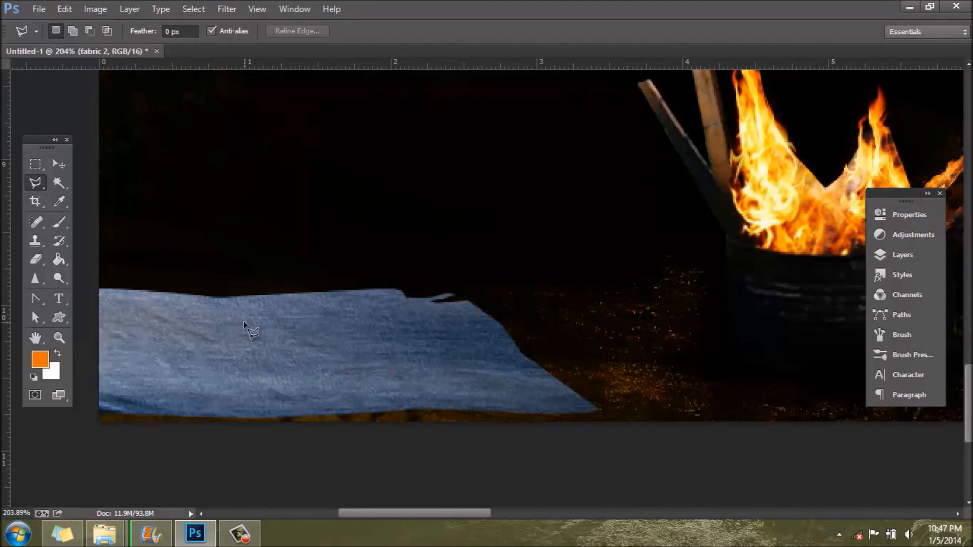
left_click(60, 223)
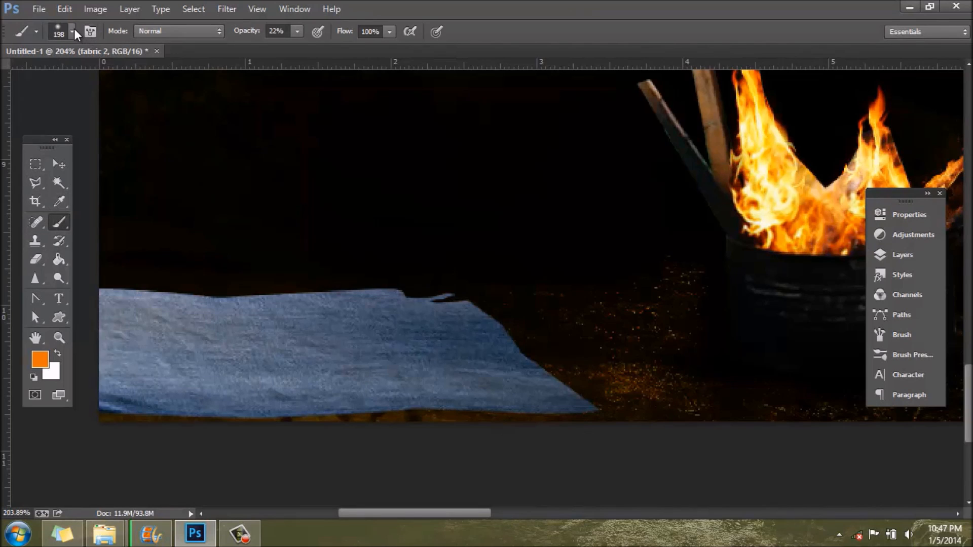
right_click(54, 69)
left_click(82, 76)
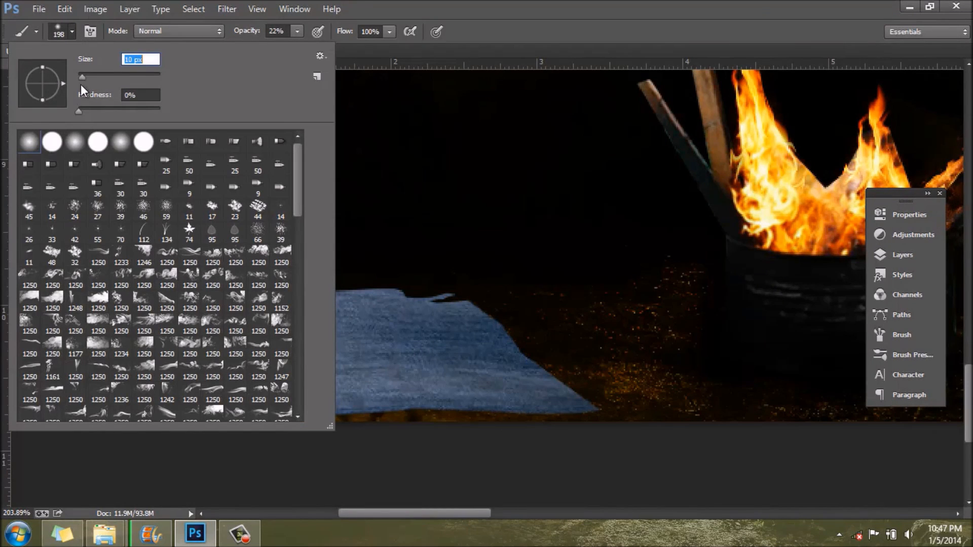
left_click_drag(116, 108, 165, 107)
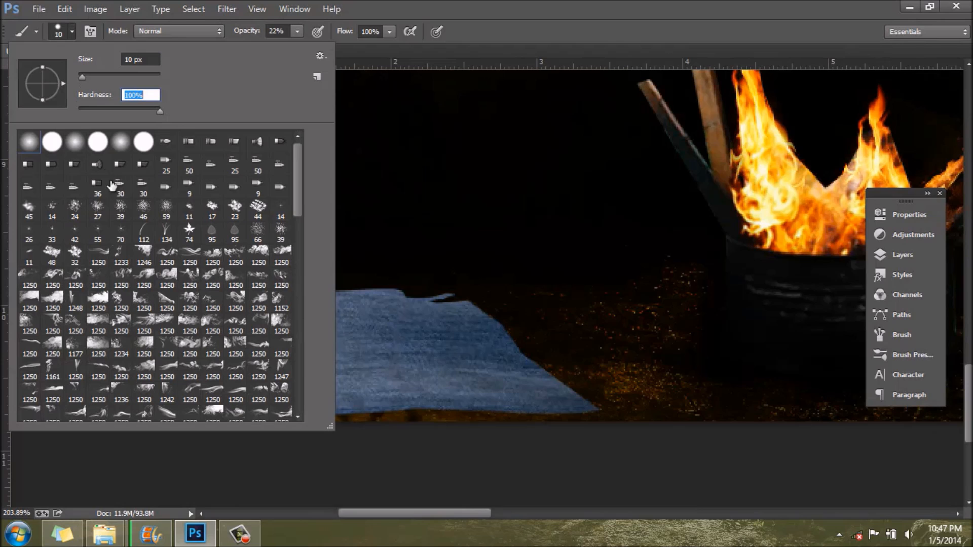
left_click(79, 78)
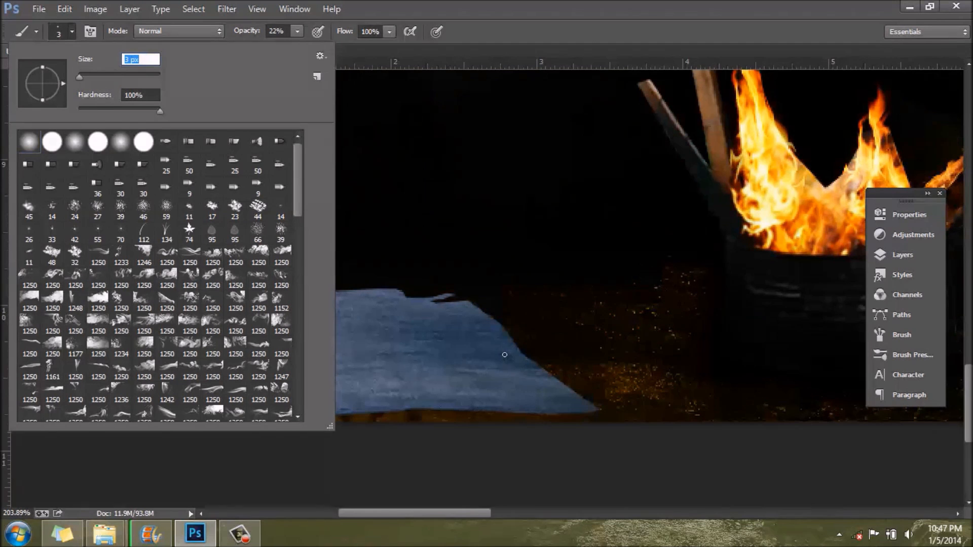
left_click(71, 32)
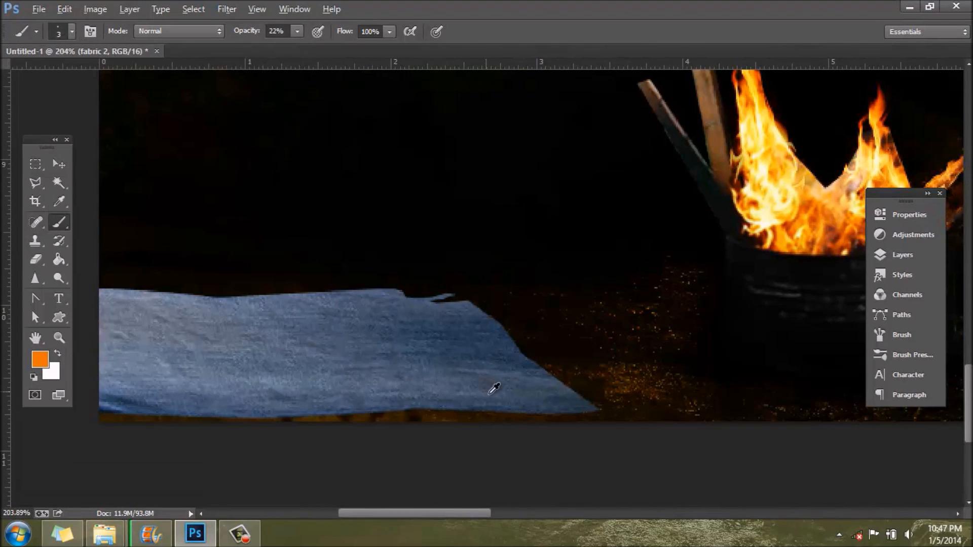
scroll(559, 425, "up", 3)
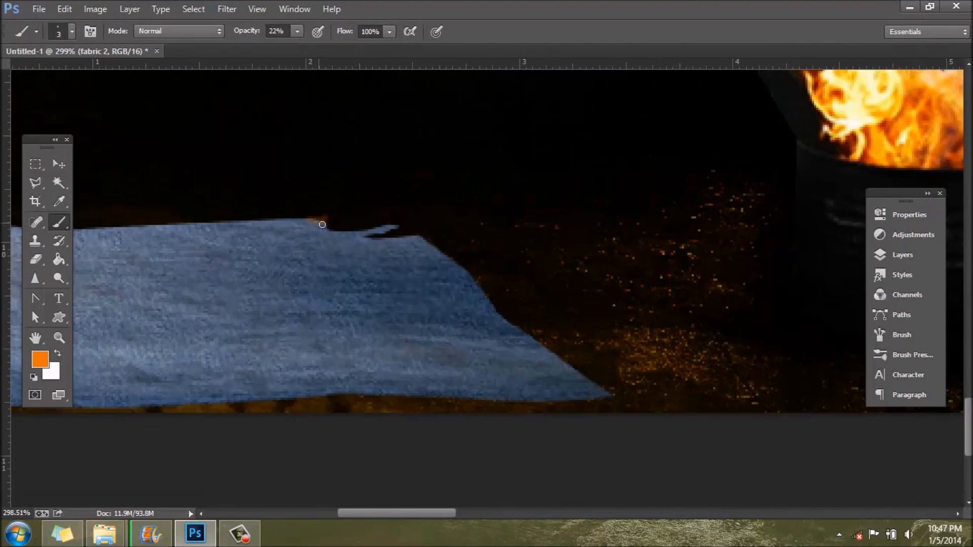
Step: Set up the Eraser tool with a 5 px brush at 100% hardness
left_click(35, 259)
left_click(72, 32)
left_click_drag(82, 77, 77, 78)
left_click(139, 111)
left_click_drag(170, 120, 337, 124)
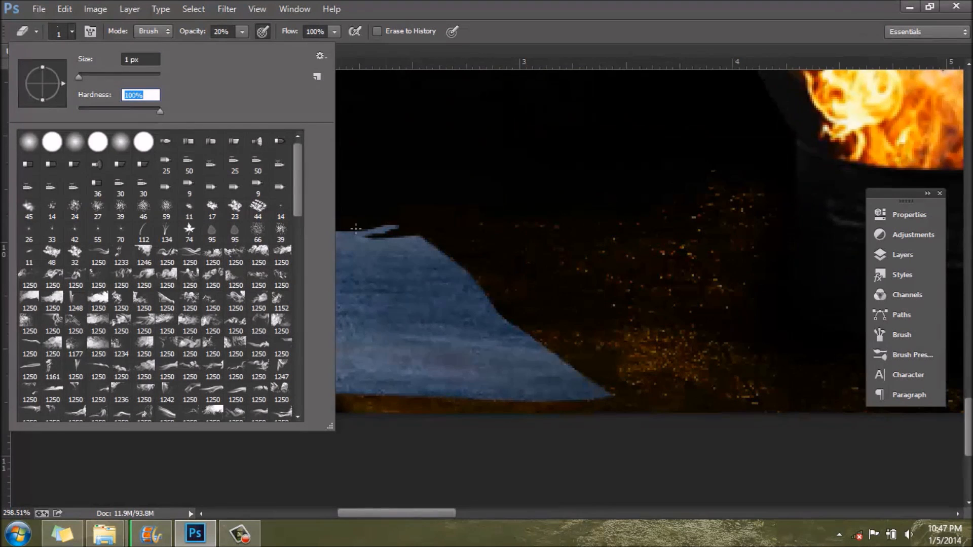
left_click_drag(78, 77, 80, 77)
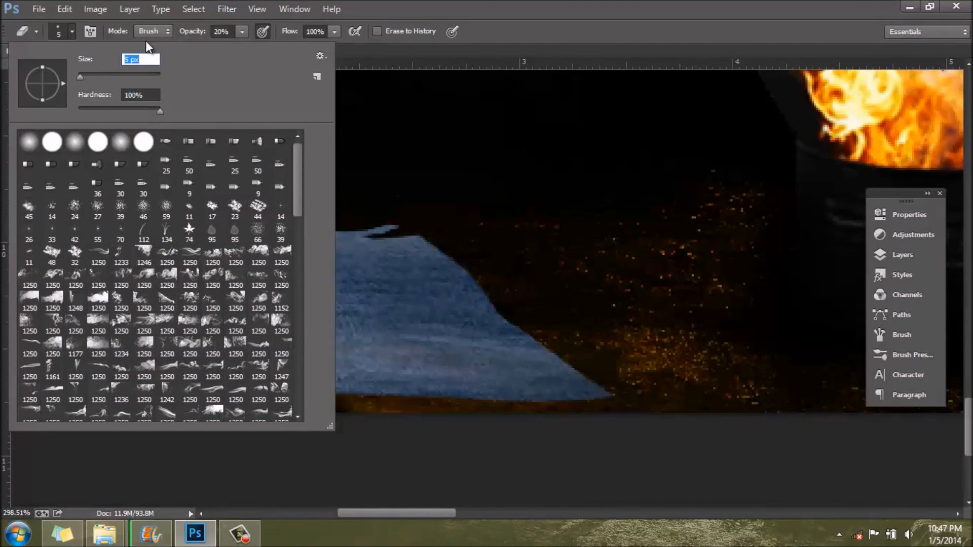
key("Return")
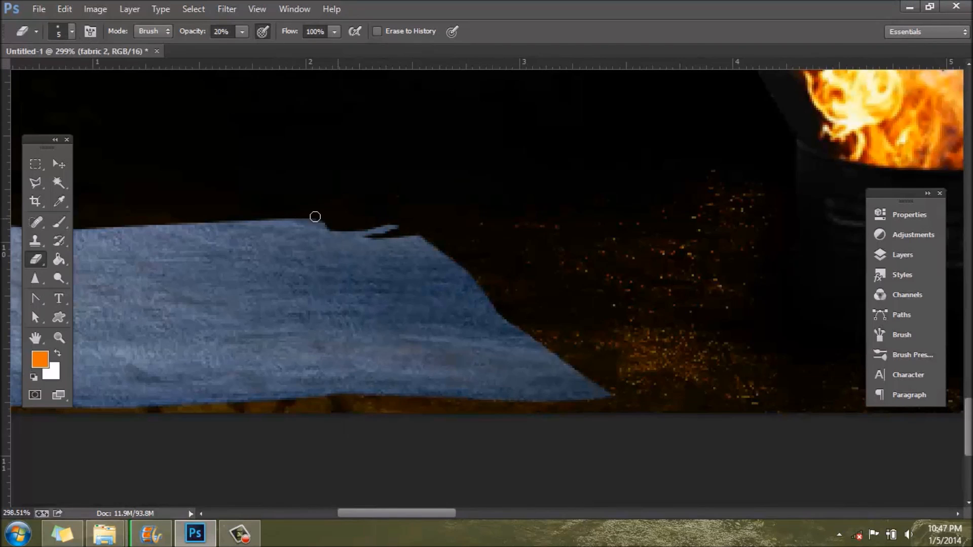
Step: Set the eraser's opacity to 100% and its brush size to 1 px
left_click(241, 31)
left_click_drag(241, 47, 304, 47)
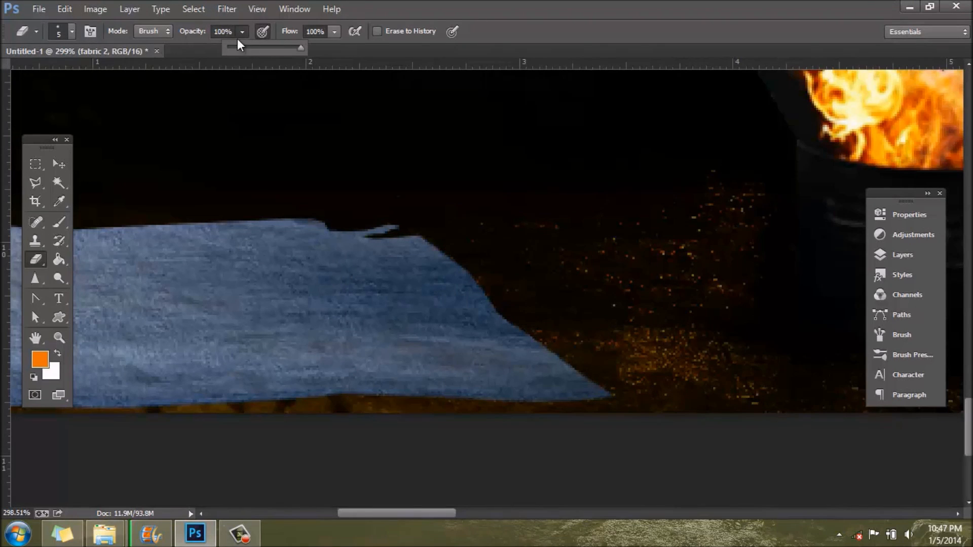
left_click(240, 31)
left_click(72, 32)
left_click(78, 77)
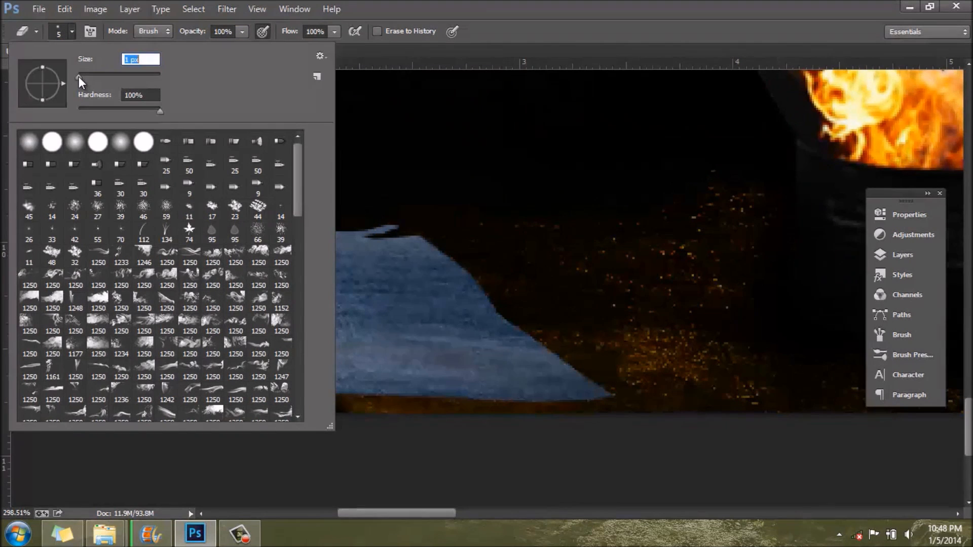
key("Return")
Step: Erase thin ragged strokes around the cut corner, the right edge and the lower right tip of the fabric to fray them
mouse_move(324, 223)
left_mouse_down()
mouse_move(289, 216)
mouse_move(320, 222)
mouse_move(314, 231)
mouse_move(446, 231)
left_mouse_up()
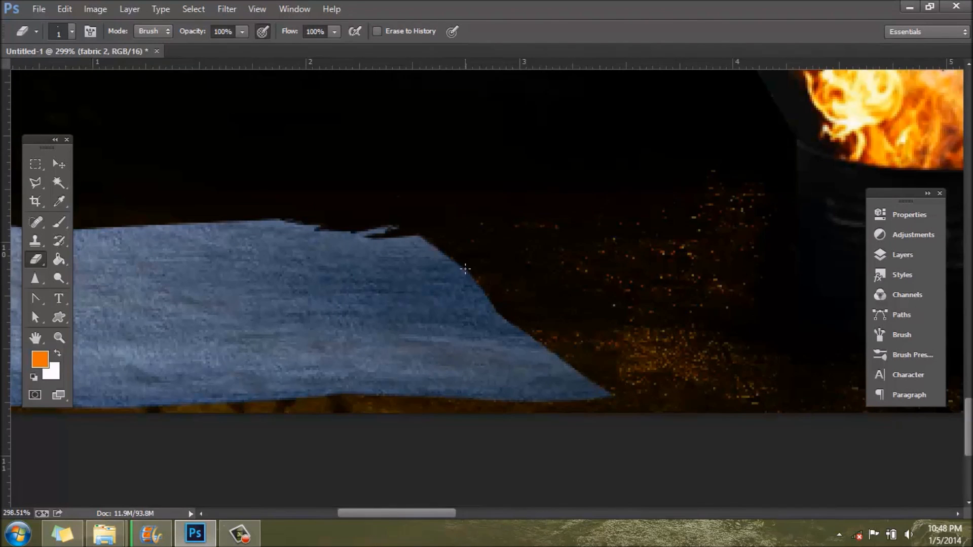
left_click_drag(469, 289, 496, 297)
scroll(563, 296, "down", 3)
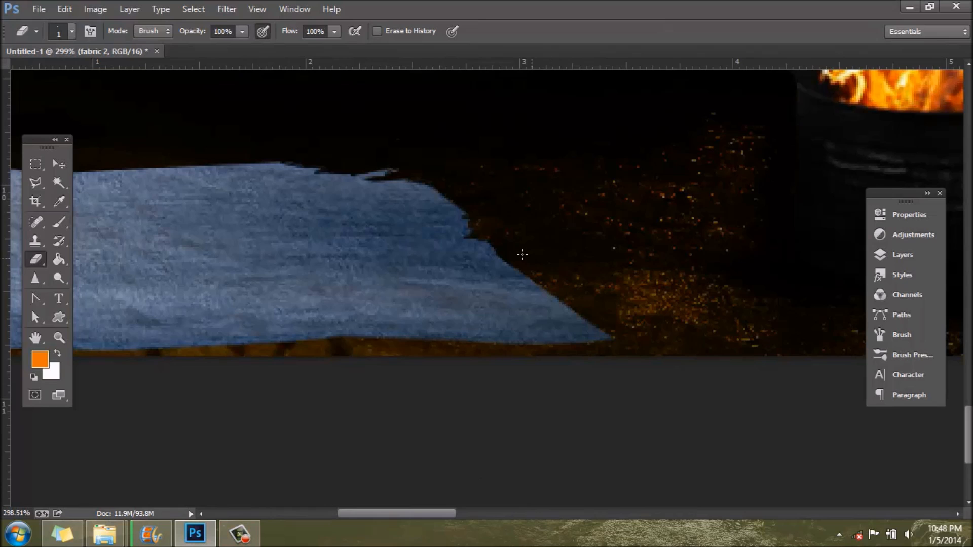
left_click_drag(470, 215, 461, 216)
mouse_move(616, 331)
left_mouse_down()
mouse_move(637, 323)
mouse_move(618, 330)
left_mouse_up()
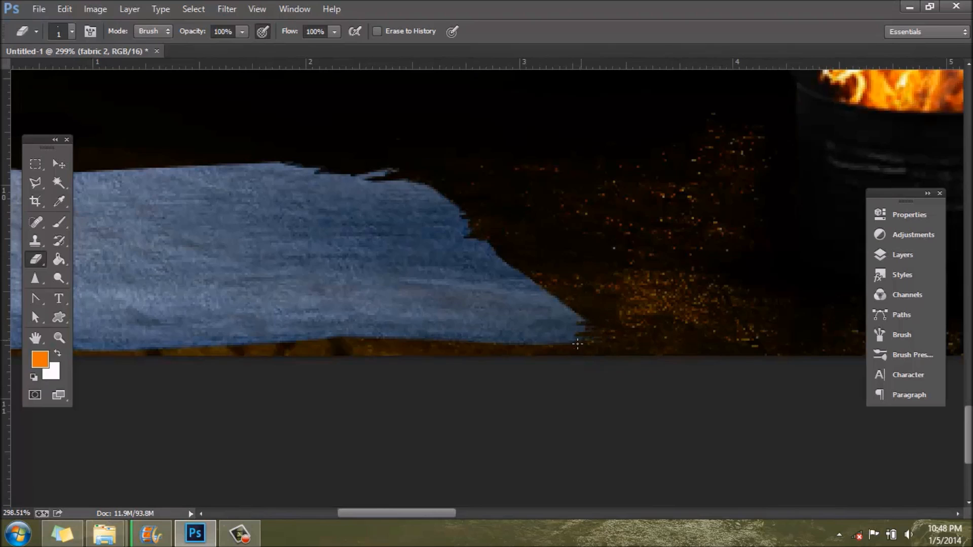
mouse_move(587, 336)
left_mouse_down()
mouse_move(613, 321)
mouse_move(562, 309)
mouse_move(590, 301)
left_mouse_up()
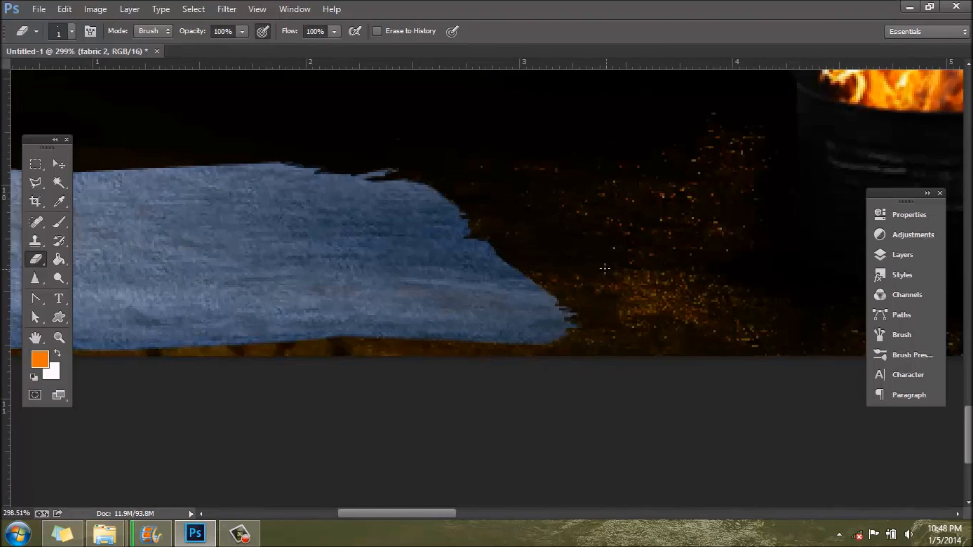
Step: Erase a small ragged hole near the middle of the fabric and fray its lower edge from the left side to the right
left_click_drag(421, 513, 395, 513)
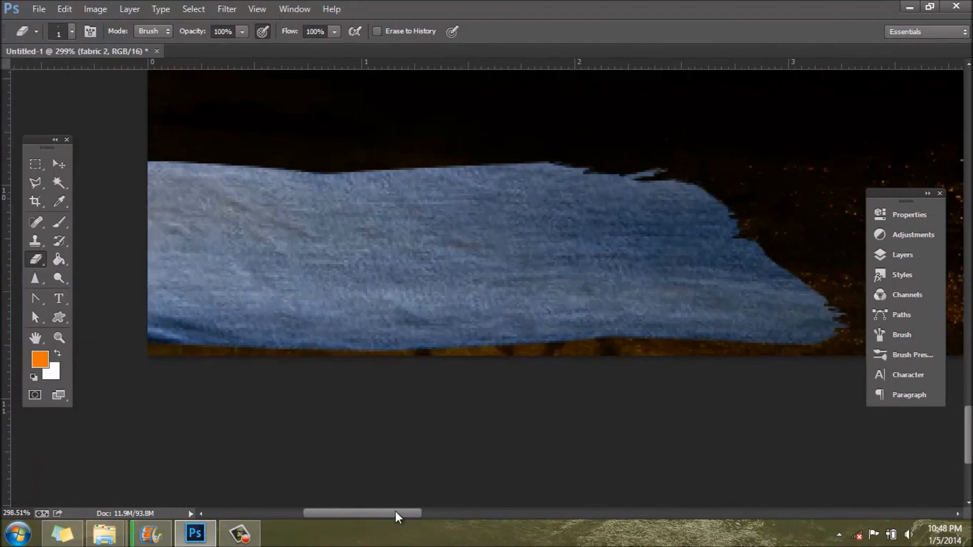
mouse_move(420, 282)
left_mouse_down()
mouse_move(459, 278)
mouse_move(384, 279)
mouse_move(474, 268)
left_mouse_up()
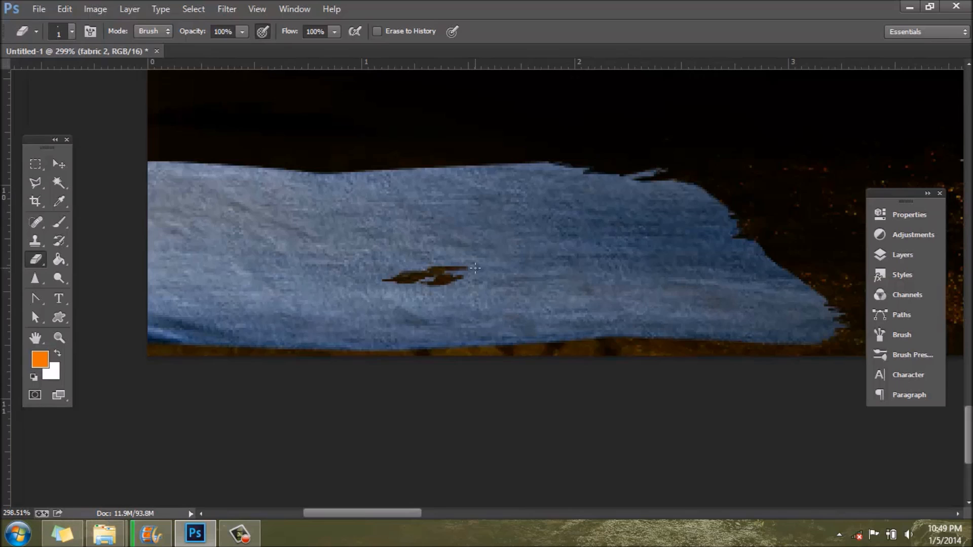
mouse_move(152, 341)
left_mouse_down()
mouse_move(198, 344)
mouse_move(137, 341)
mouse_move(161, 340)
mouse_move(138, 328)
mouse_move(156, 323)
mouse_move(119, 327)
mouse_move(157, 340)
left_mouse_up()
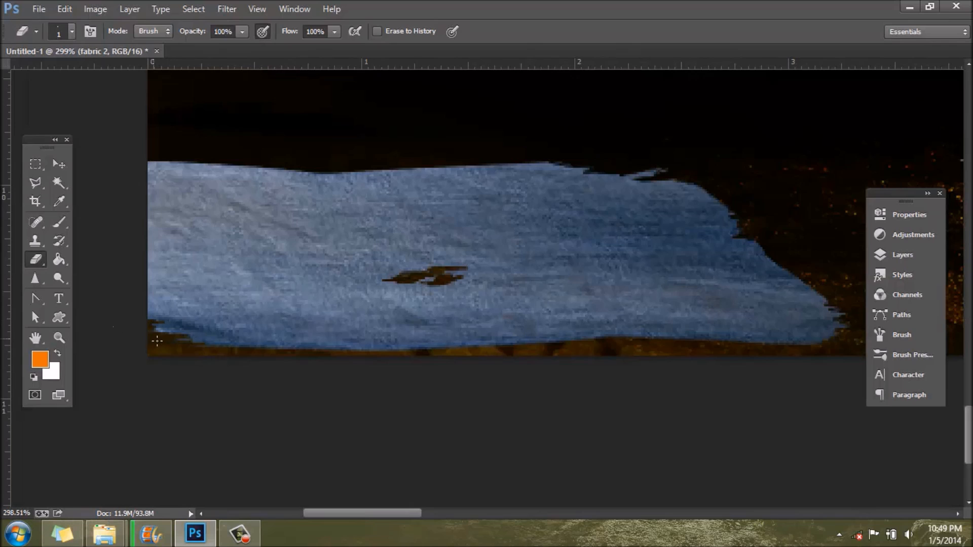
mouse_move(294, 346)
left_mouse_down()
mouse_move(539, 348)
mouse_move(521, 350)
mouse_move(509, 342)
mouse_move(658, 337)
mouse_move(612, 337)
mouse_move(639, 334)
mouse_move(766, 354)
left_mouse_up()
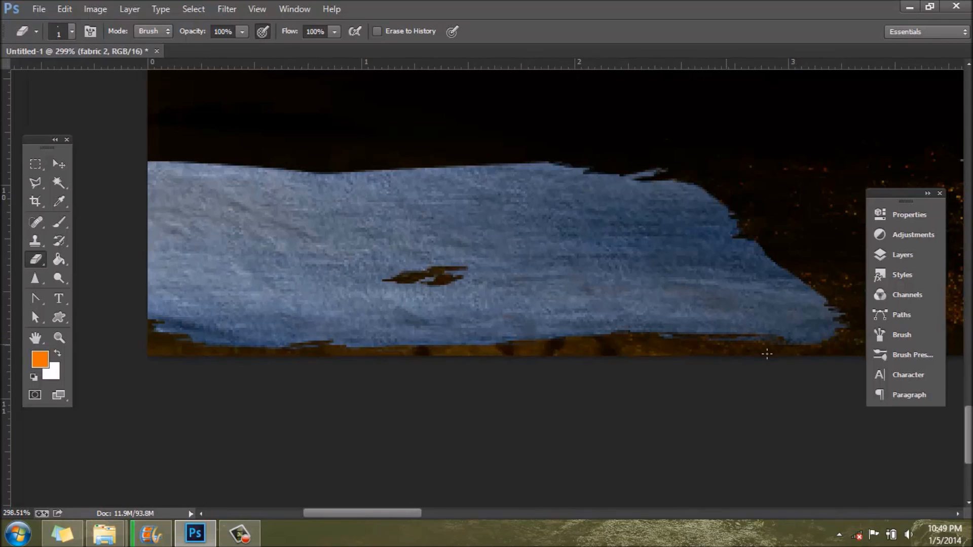
Step: Fray the left part of the fabric's upper edge and erase a small ragged hole just below it
mouse_move(150, 166)
left_mouse_down()
mouse_move(207, 163)
mouse_move(152, 169)
left_mouse_up()
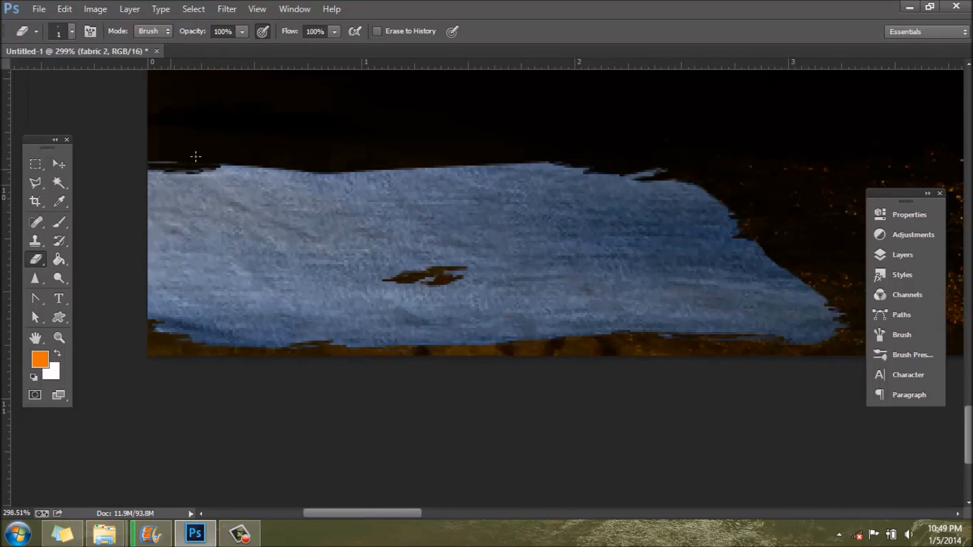
mouse_move(238, 169)
left_mouse_down()
mouse_move(225, 167)
mouse_move(250, 168)
left_mouse_up()
mouse_move(190, 199)
left_mouse_down()
mouse_move(242, 201)
mouse_move(193, 208)
mouse_move(268, 210)
mouse_move(213, 208)
mouse_move(235, 208)
left_mouse_up()
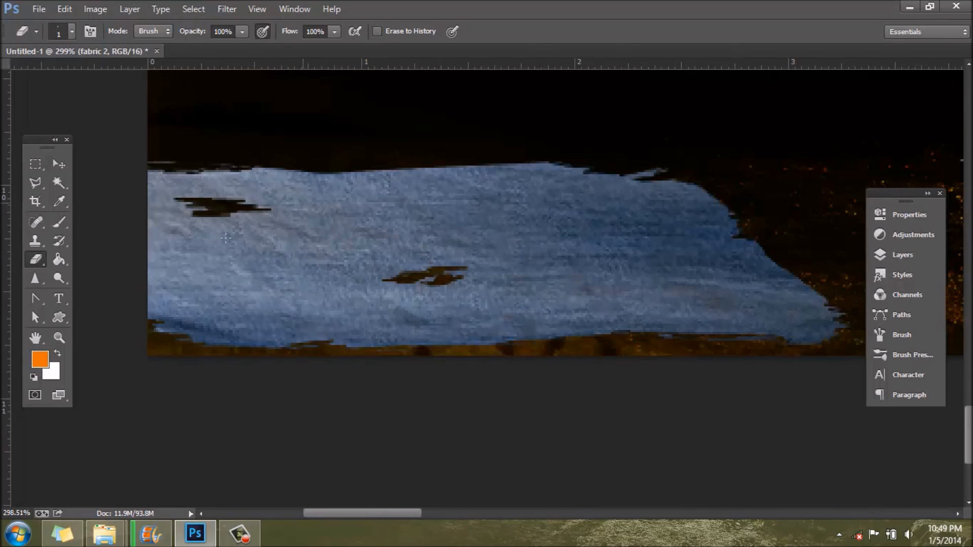
Step: Rename the fabric 2 layer to "B"
scroll(352, 222, "down", 8)
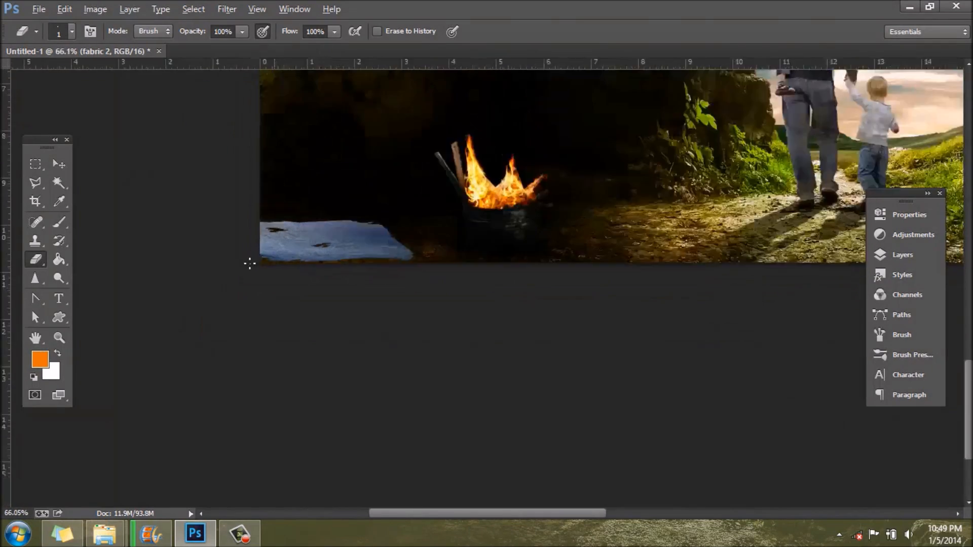
scroll(222, 262, "up", 3)
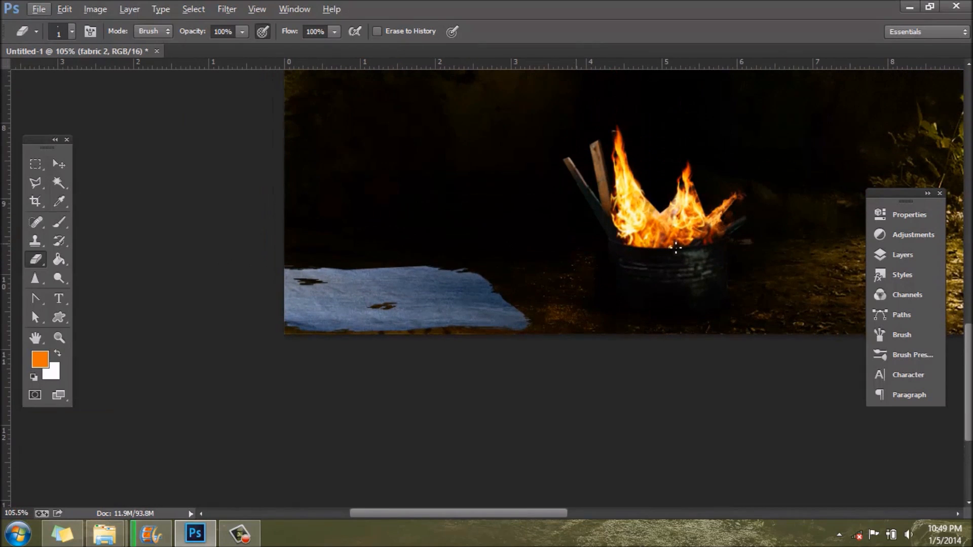
left_click(906, 252)
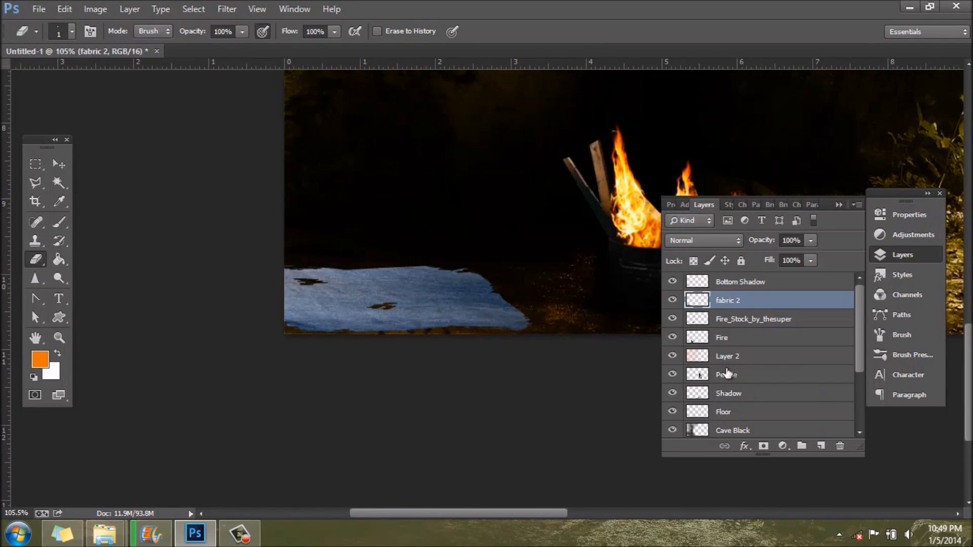
double_click(736, 304)
type("B")
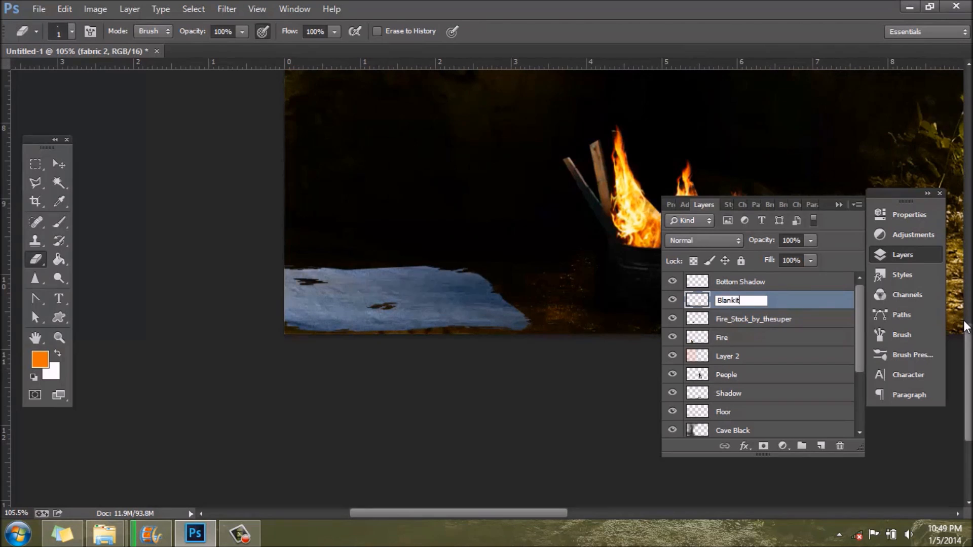
key("BackSpace")
key("BackSpace")
key("BackSpace")
left_click(812, 300)
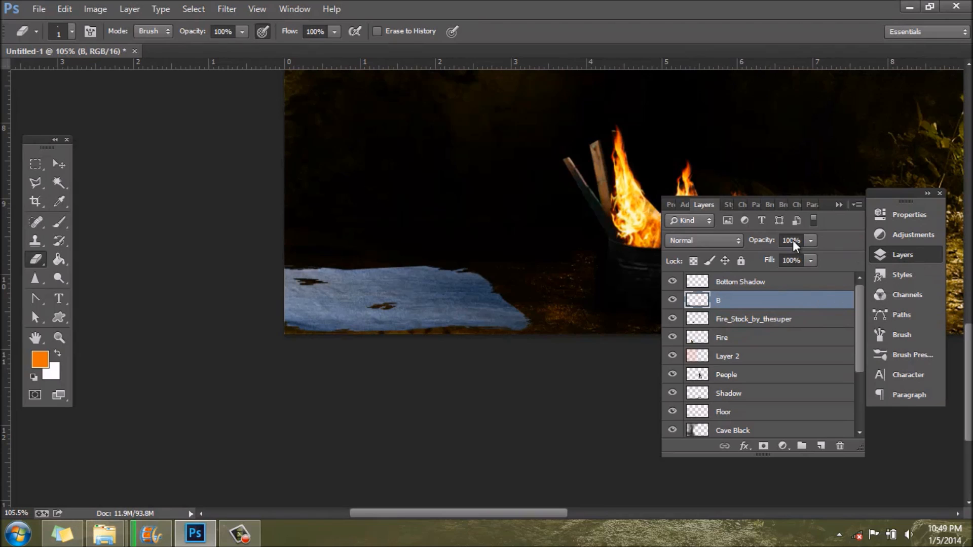
Step: Add a new layer directly above layer B and set the Brush tool's foreground colour to black (000000)
left_click(61, 225)
left_click(820, 445)
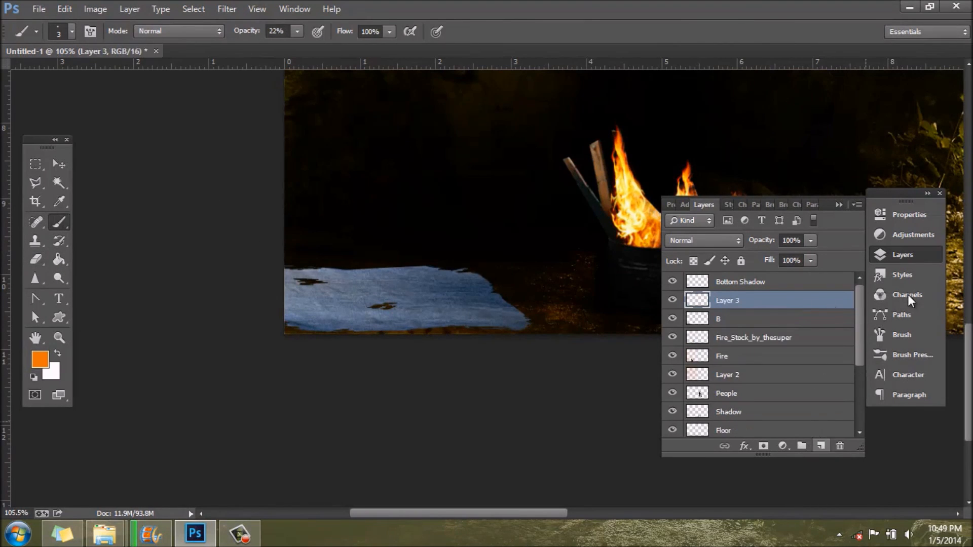
left_click(40, 359)
type("000000")
left_click(932, 97)
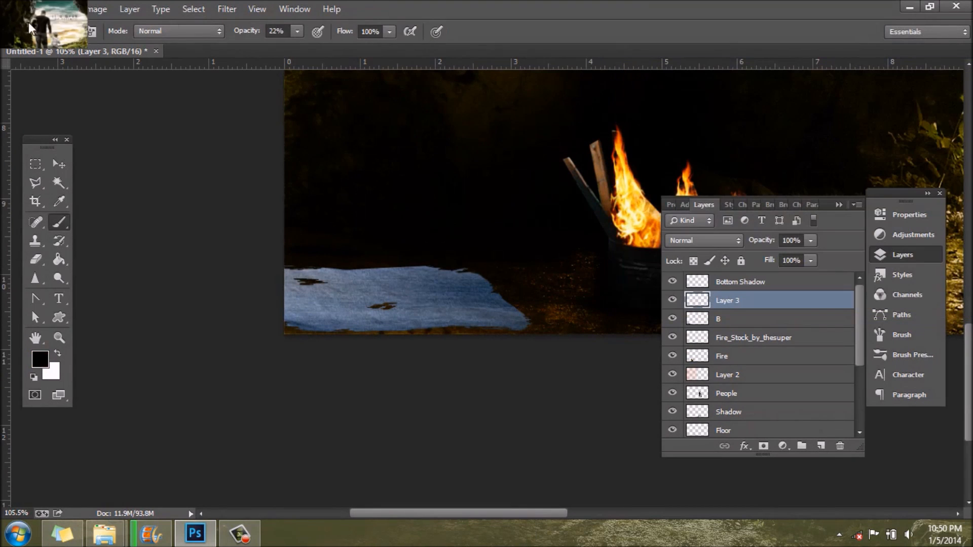
Step: Set the brush size to 90 px and its opacity to 65%, and try a stroke at the fabric's left end
left_click(67, 32)
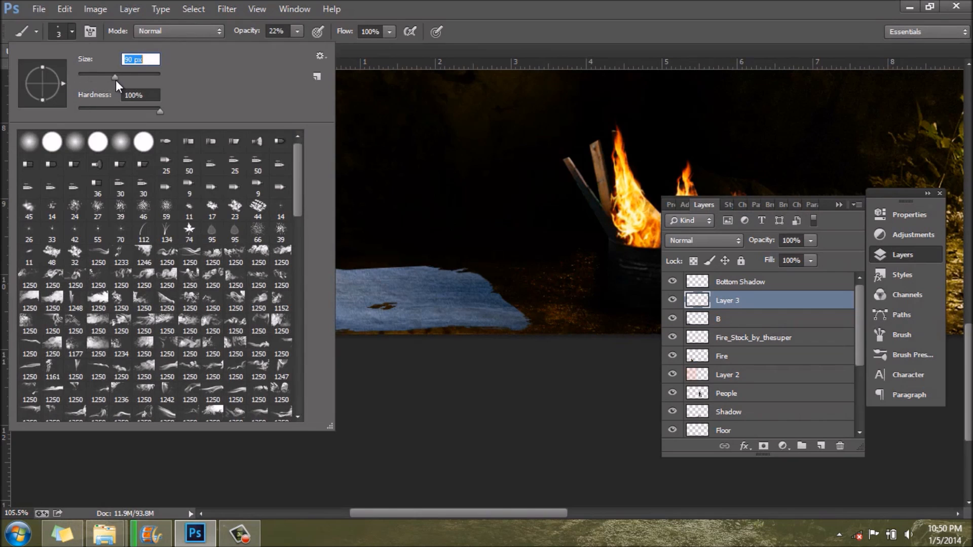
left_click_drag(116, 81, 115, 81)
left_click(300, 31)
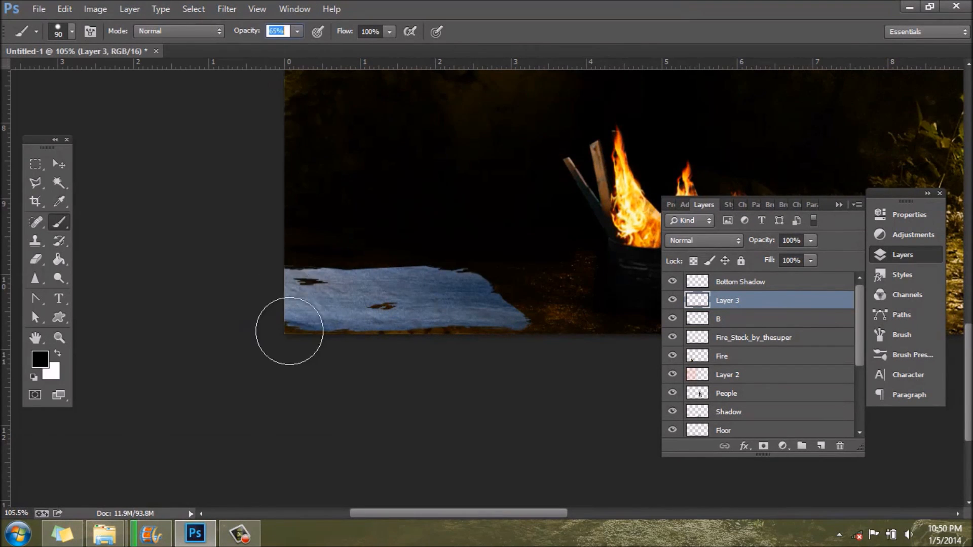
left_click_drag(250, 309, 267, 364)
key("ctrl+z")
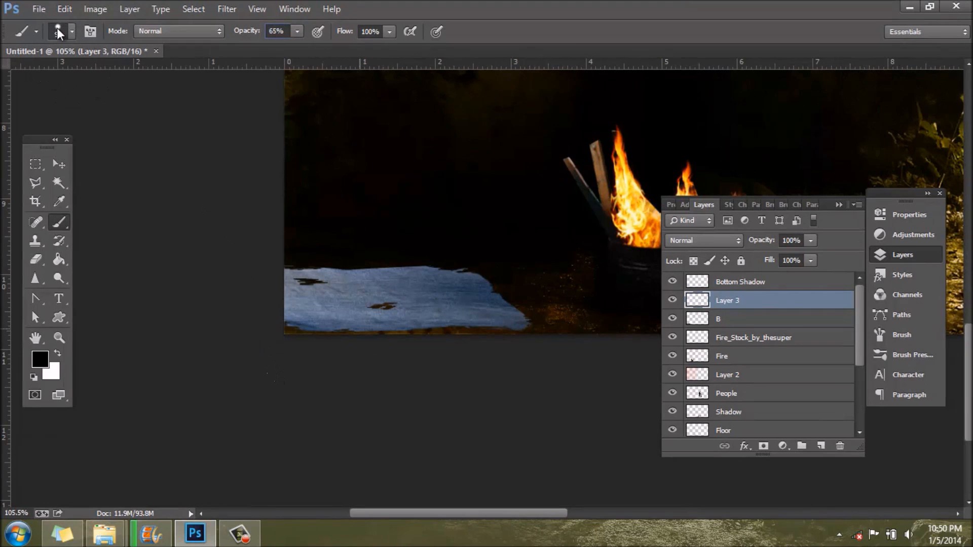
Step: Set the brush hardness to 0% and paint a soft black shadow over only the left part of the fabric
left_click(72, 31)
left_click_drag(84, 111, 60, 113)
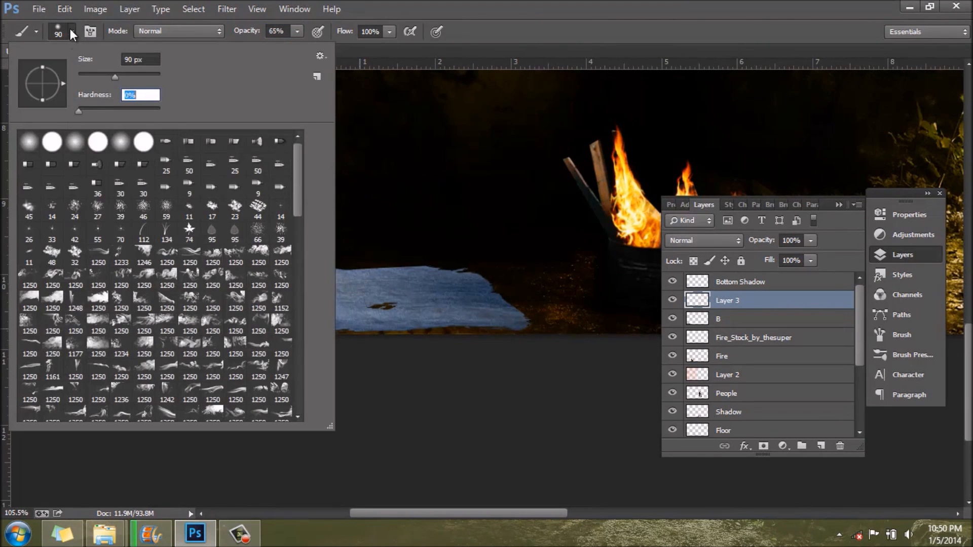
left_click(69, 29)
mouse_move(261, 297)
left_mouse_down()
mouse_move(315, 271)
mouse_move(264, 285)
left_mouse_up()
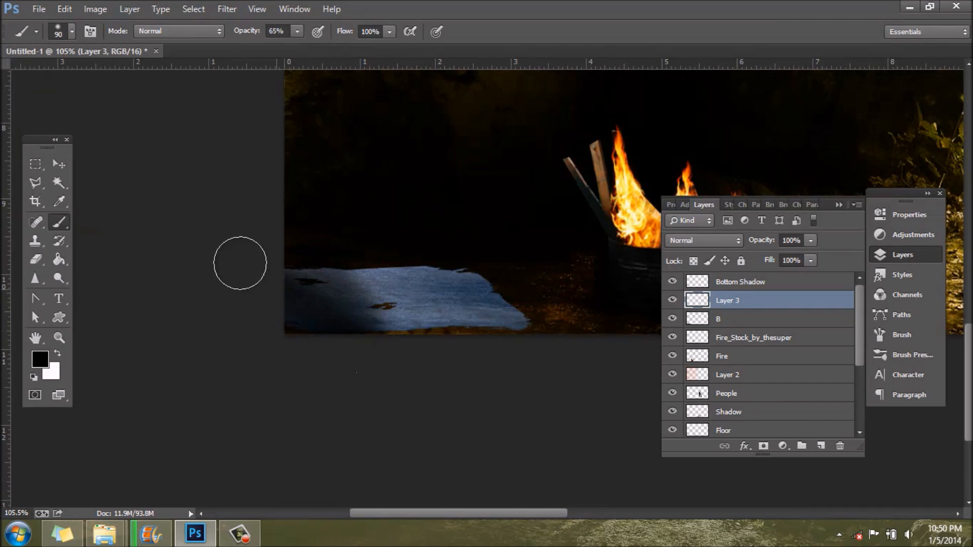
mouse_move(341, 317)
left_mouse_down()
mouse_move(421, 342)
mouse_move(457, 337)
mouse_move(473, 306)
left_mouse_up()
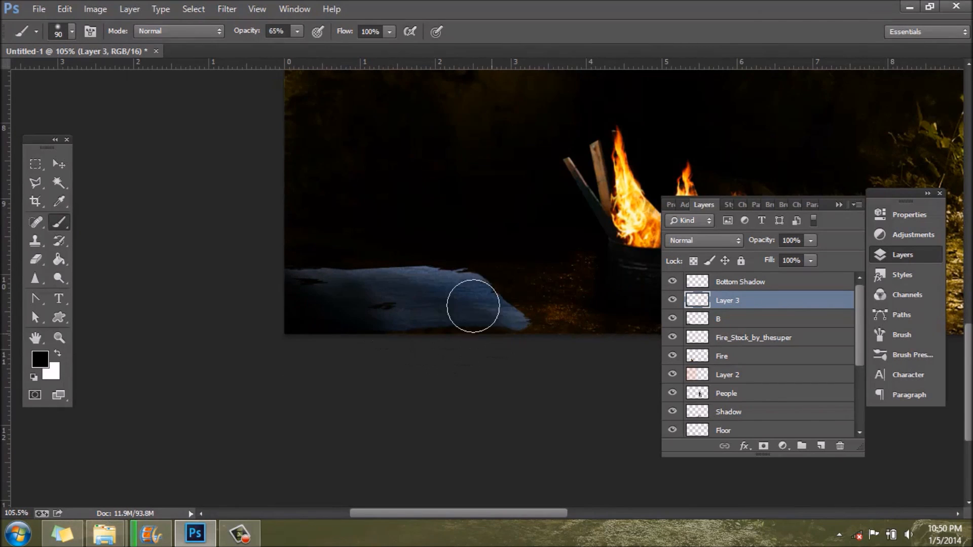
key("ctrl+z")
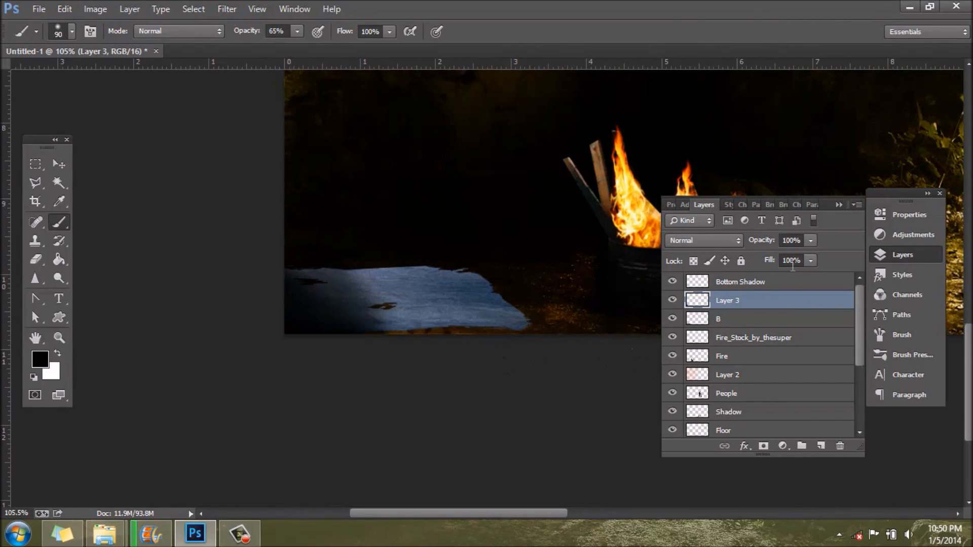
Step: Rename the new shadow layer to "Shadow b"
double_click(730, 301)
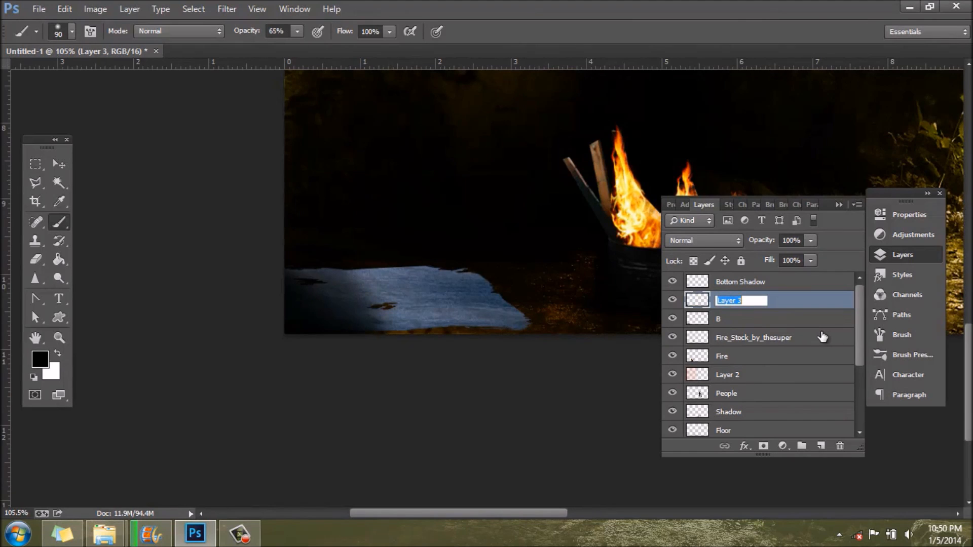
type("Shadow b")
key("Return")
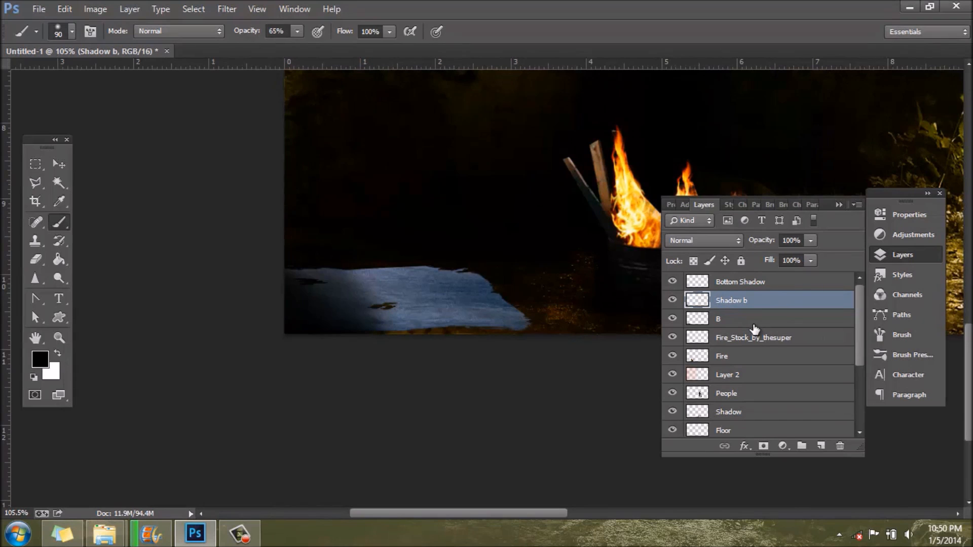
Step: Add a new layer between layer B and the Shadow b layer
key("alt+bracketleft")
left_click(821, 445)
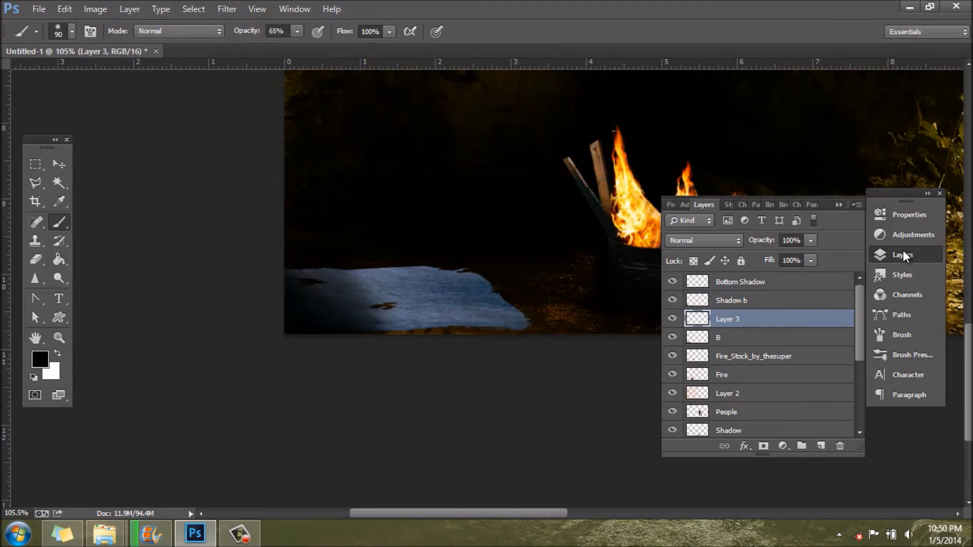
left_click(902, 253)
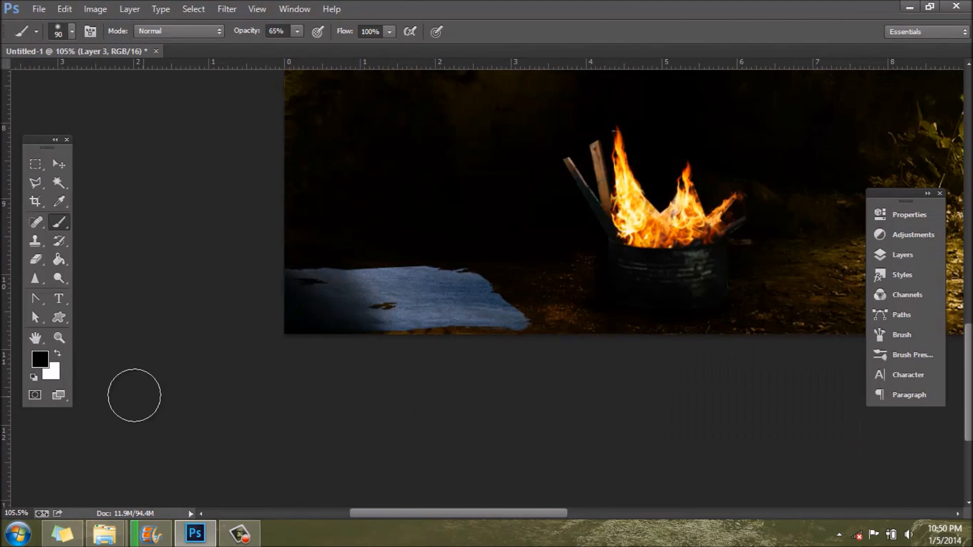
Step: Sample a dark orange (bd3302) from the barrel's flames as the foreground colour for the Brush tool
left_click(41, 359)
left_click_drag(937, 65, 506, 215)
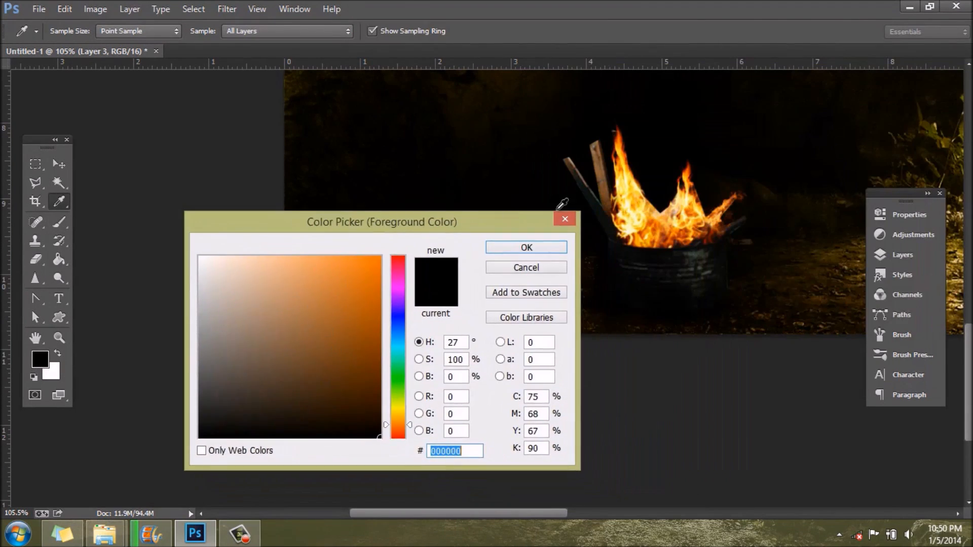
left_click(676, 217)
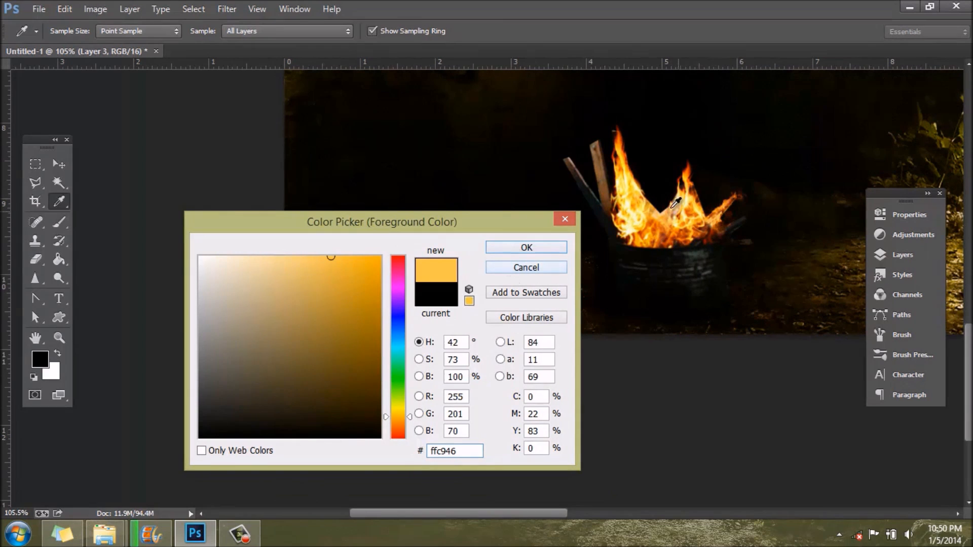
left_click(658, 226)
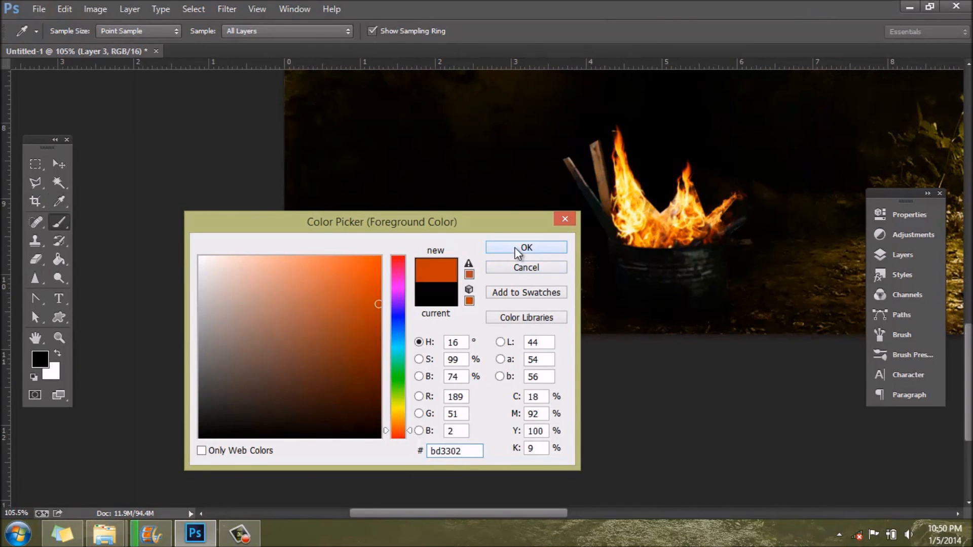
left_click(517, 250)
key("b")
Step: Paint orange over the fabric, the cave wall behind it and the floor around and beyond the barrel
mouse_move(393, 284)
left_mouse_down()
mouse_move(482, 306)
mouse_move(471, 324)
mouse_move(261, 287)
mouse_move(441, 279)
mouse_move(565, 333)
mouse_move(498, 334)
mouse_move(552, 362)
mouse_move(560, 304)
mouse_move(516, 259)
mouse_move(532, 294)
mouse_move(476, 318)
mouse_move(547, 364)
left_mouse_up()
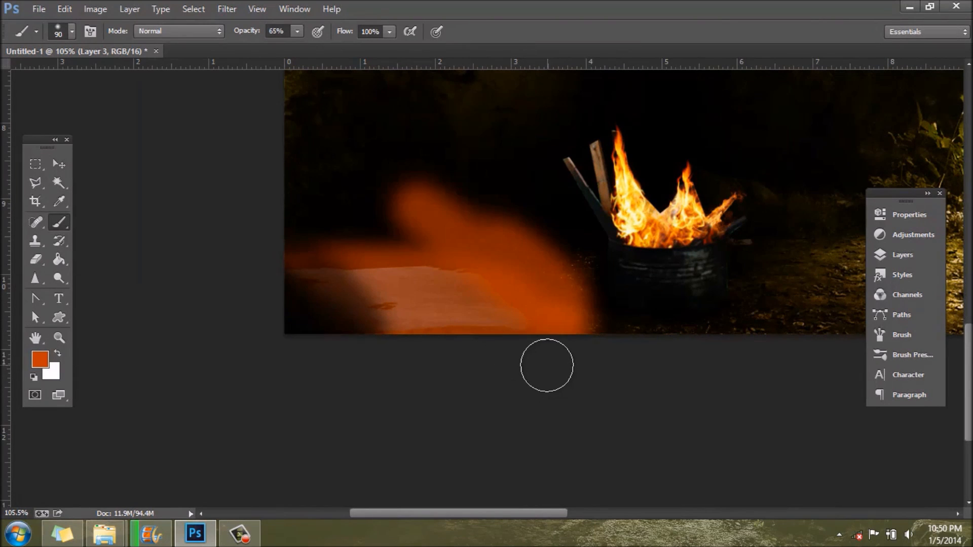
scroll(548, 364, "down", 1)
scroll(541, 369, "up", 5)
mouse_move(536, 283)
left_mouse_down()
mouse_move(608, 398)
mouse_move(643, 425)
mouse_move(810, 419)
mouse_move(926, 388)
left_mouse_up()
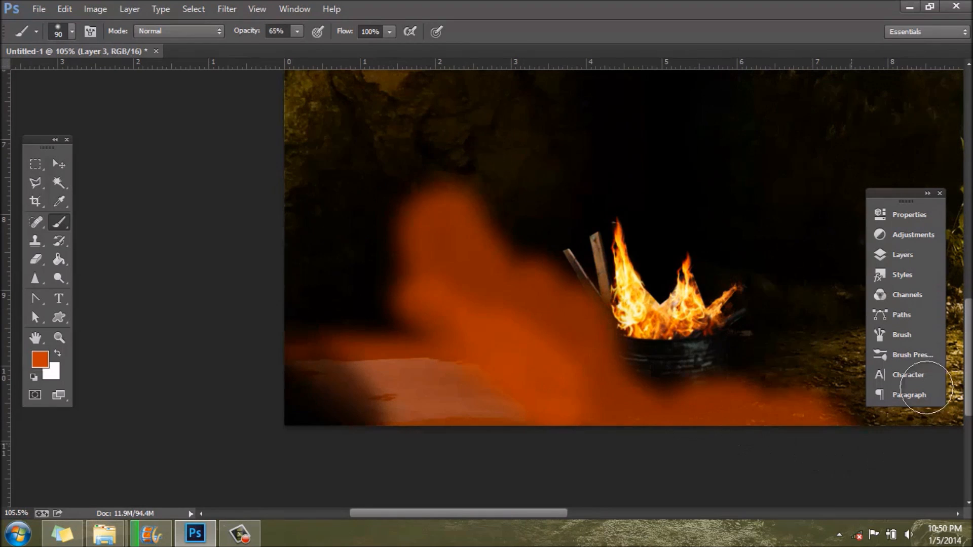
Step: Set the blend mode of the orange glow layer to Color
left_click(909, 255)
left_click(687, 243)
left_click(698, 344)
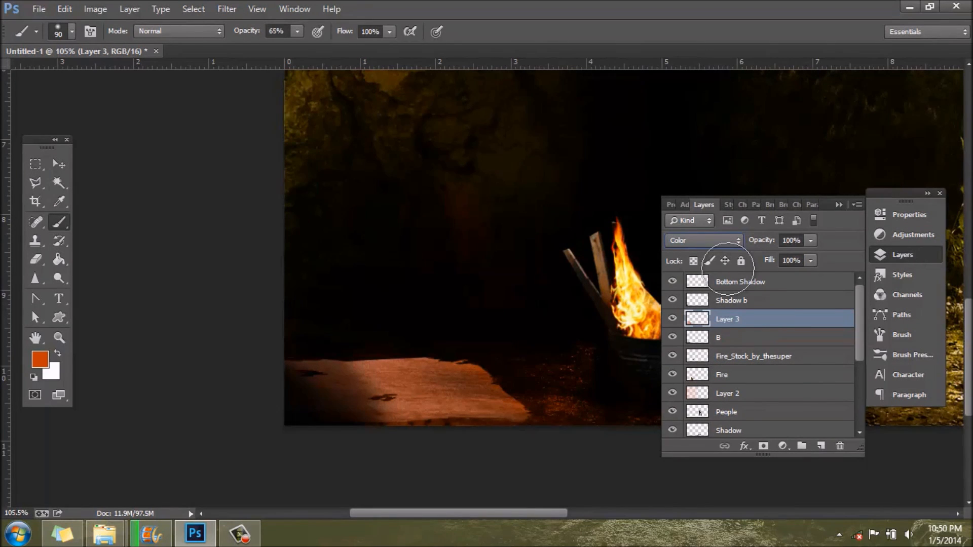
scroll(472, 318, "down", 1)
scroll(471, 319, "up", 1)
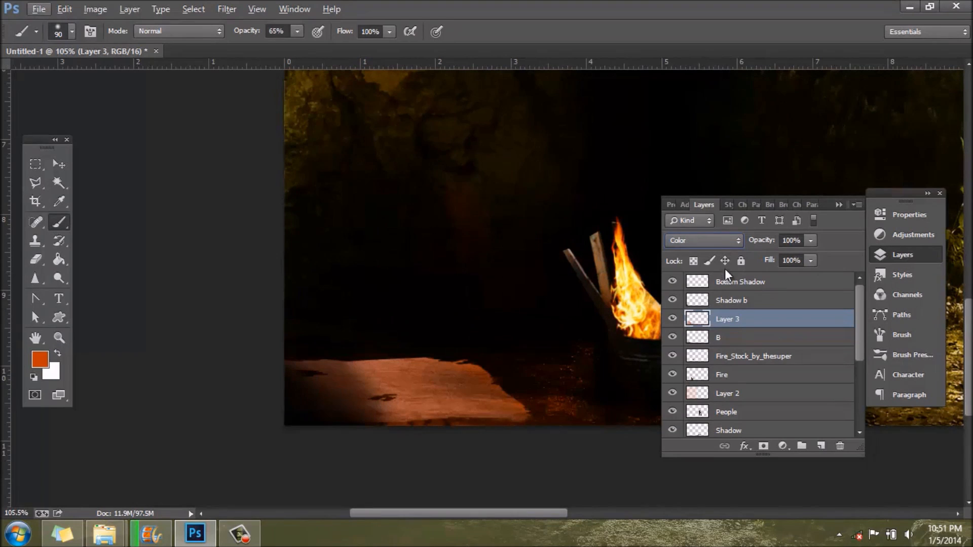
left_click(709, 241)
left_click(895, 249)
left_click(897, 253)
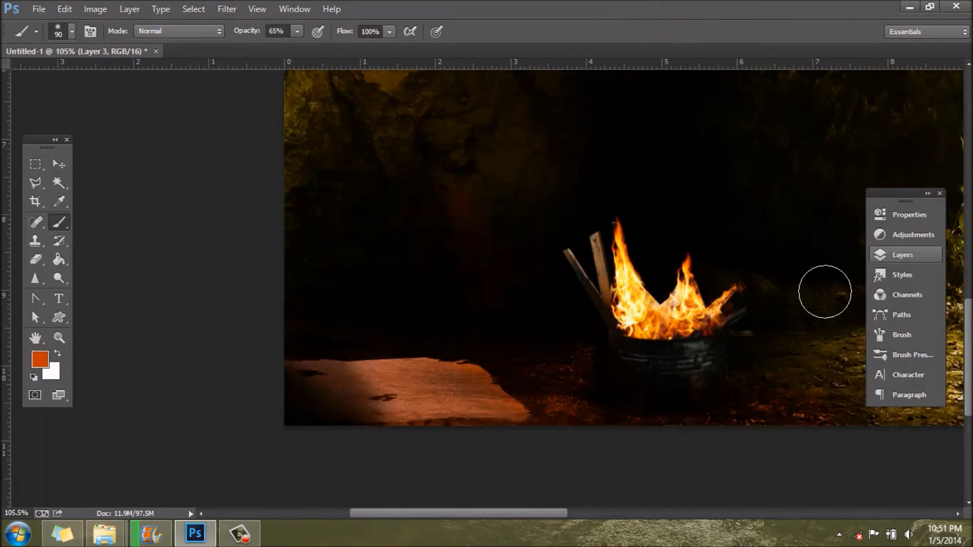
Step: Change the foreground colour to a yellower orange (bd6702) and paint over the fabric with it
scroll(361, 387, "down", 9)
scroll(269, 461, "up", 4)
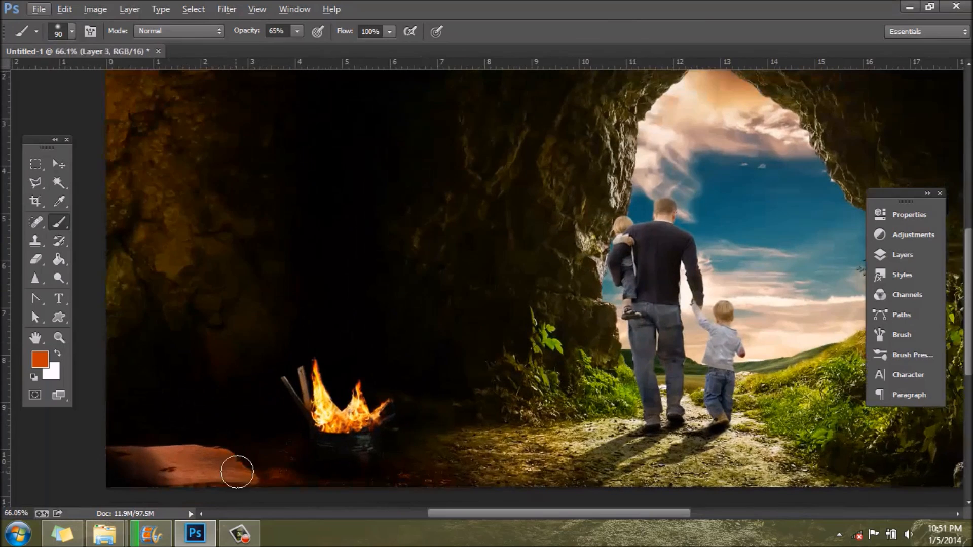
left_click(38, 364)
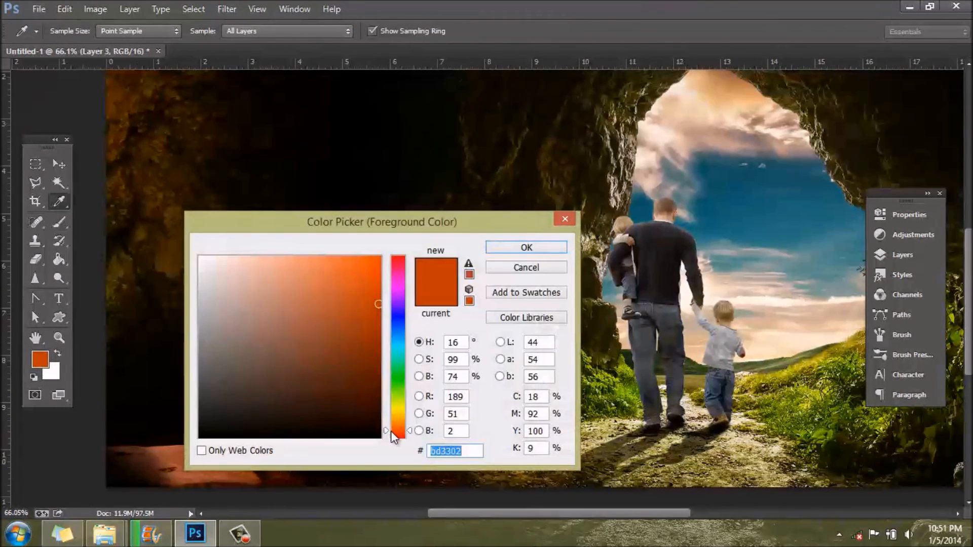
left_click(397, 421)
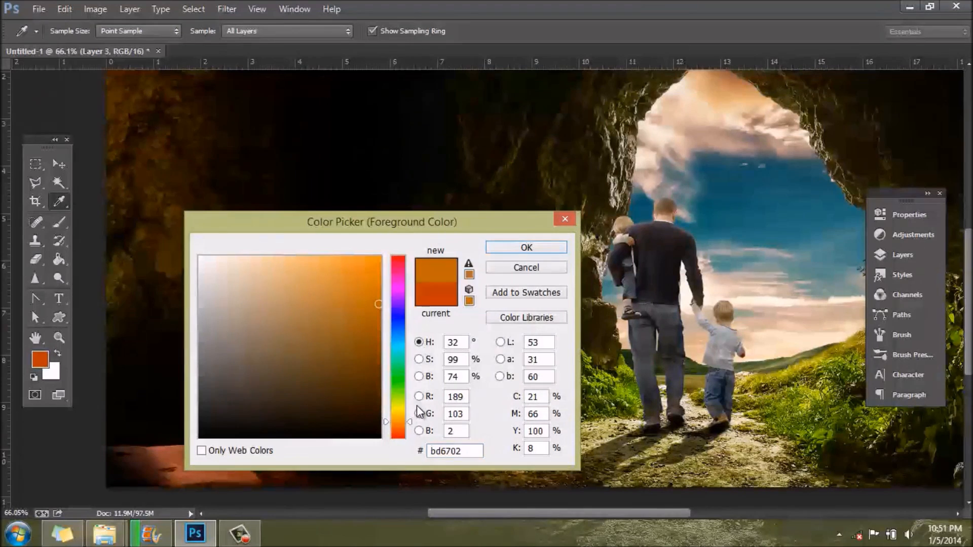
left_click(538, 246)
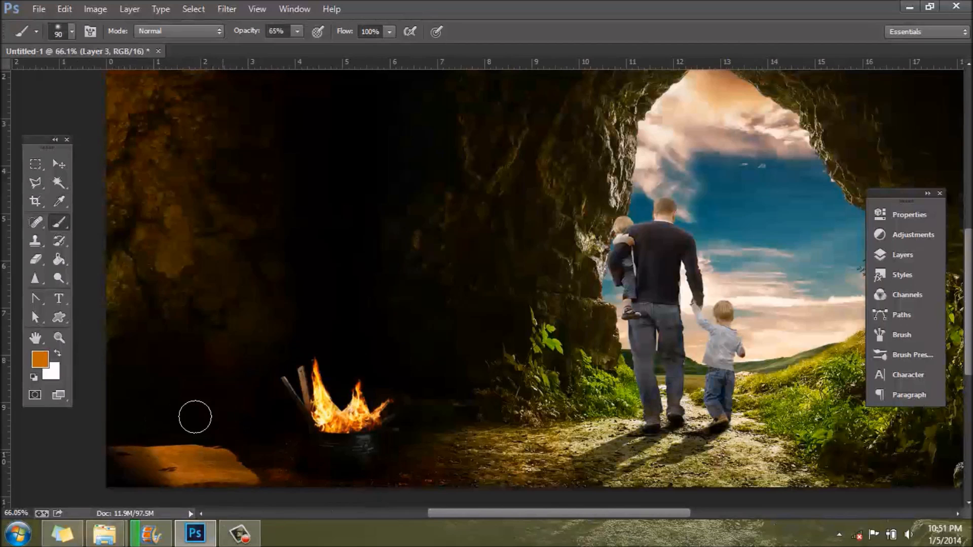
Step: Set the eraser to 99 px and 41% opacity and partly erase the orange tint over the fabric and the floor around the barrel
scroll(159, 421, "up", 6)
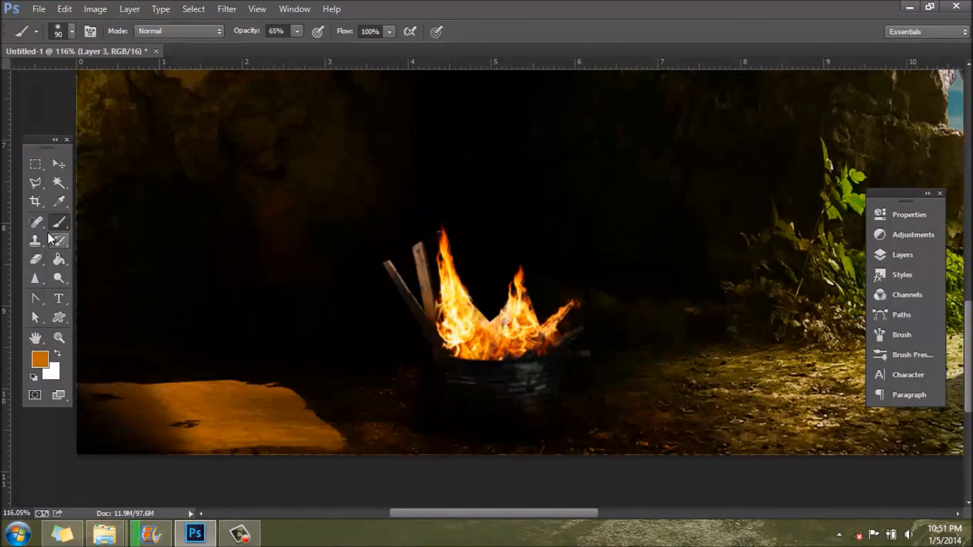
left_click(36, 260)
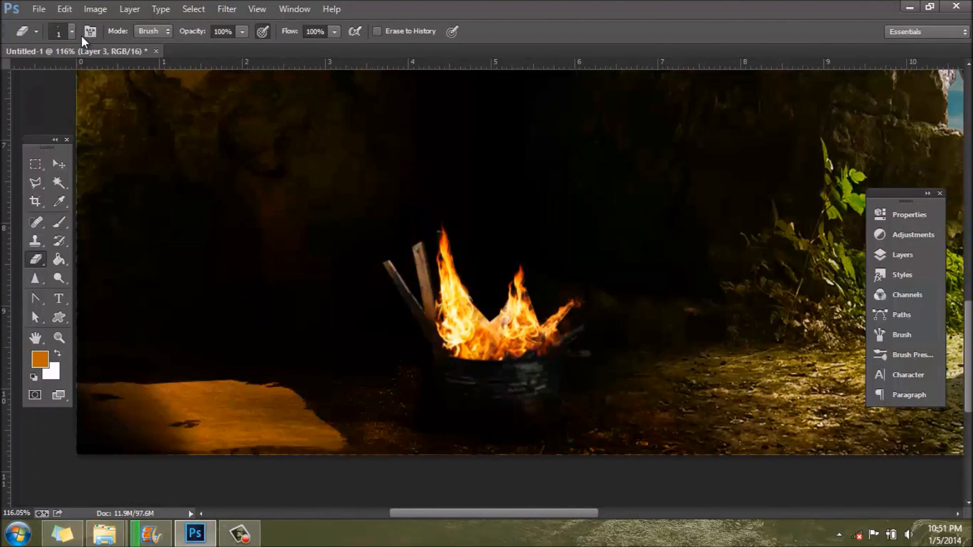
right_click(74, 63)
left_click_drag(105, 77, 117, 78)
left_click(243, 31)
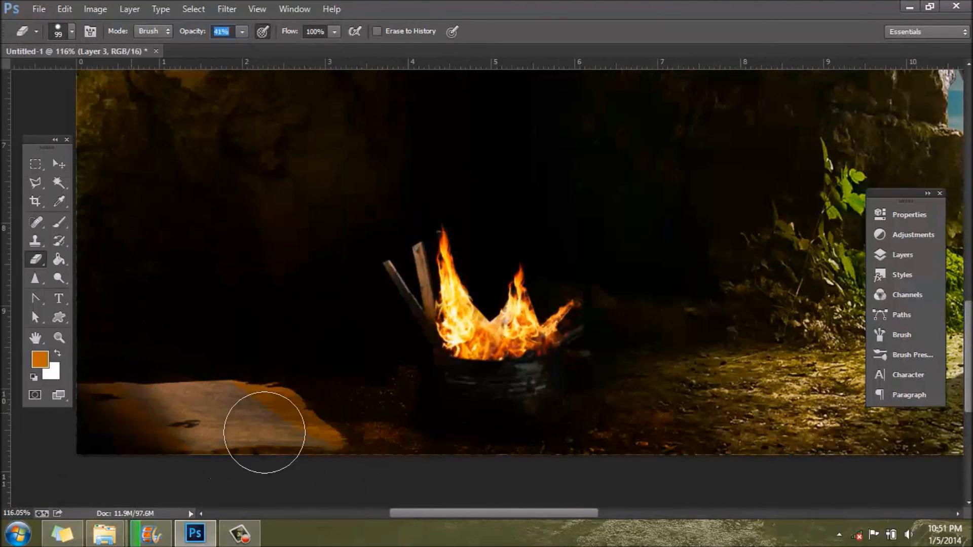
mouse_move(437, 452)
left_mouse_down()
mouse_move(213, 102)
mouse_move(187, 341)
mouse_move(670, 455)
left_mouse_up()
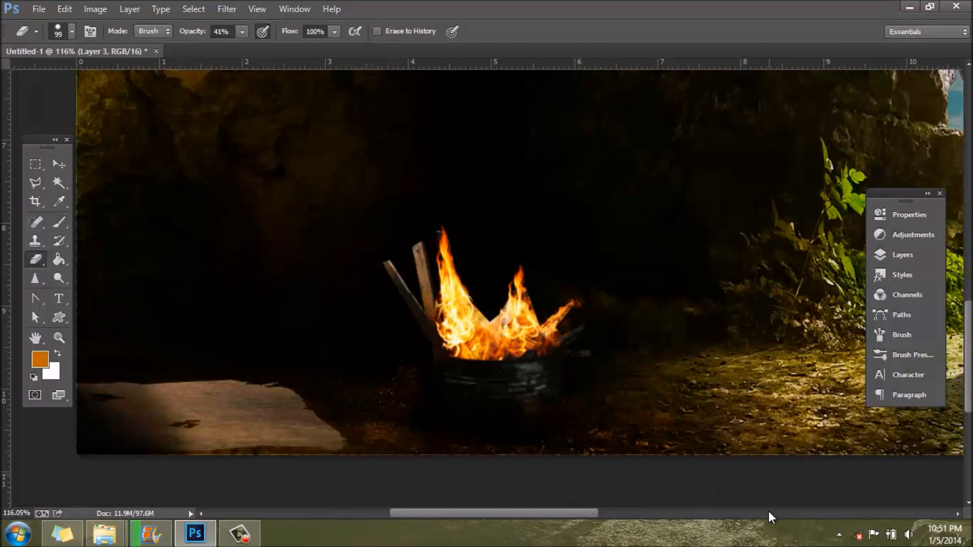
scroll(669, 435, "down", 5, "alt")
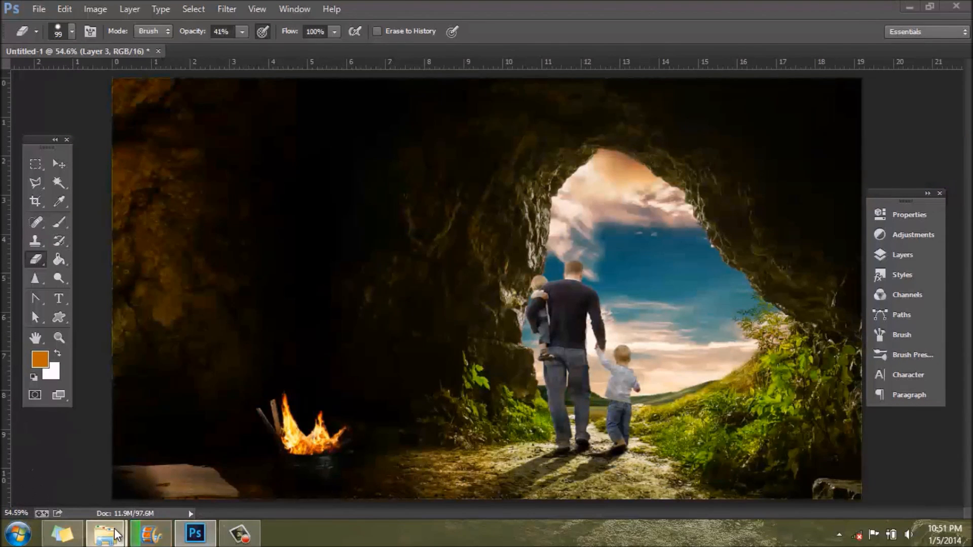
Step: Place the barrel stock_alegion-stock image from the Other folder of the manipulation stock into the cave composition
mouse_move(113, 532)
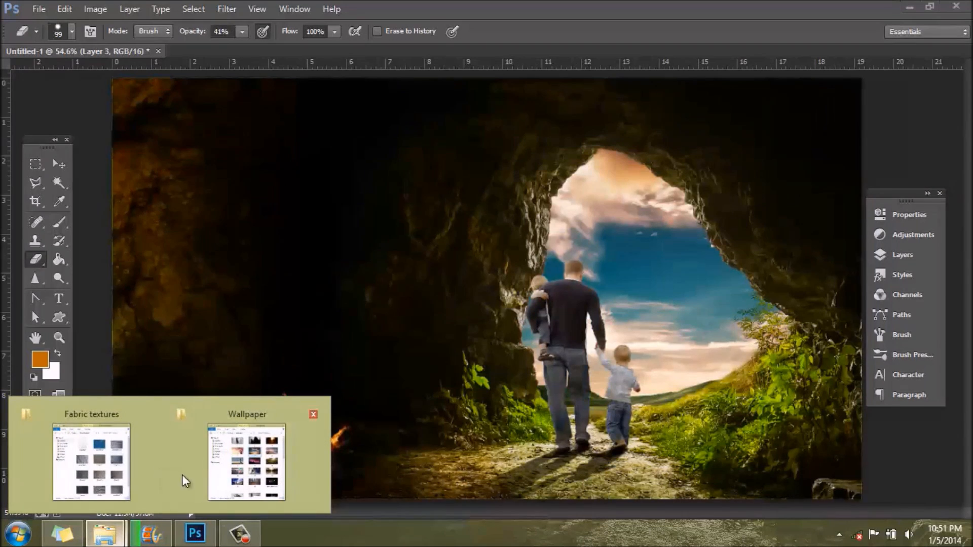
left_click(82, 466)
left_click(186, 104)
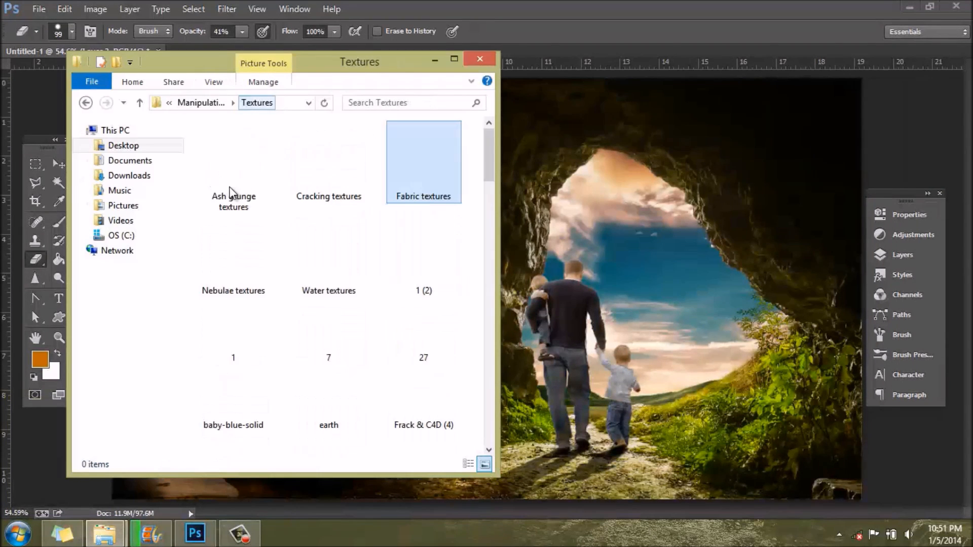
left_click_drag(487, 171, 481, 203)
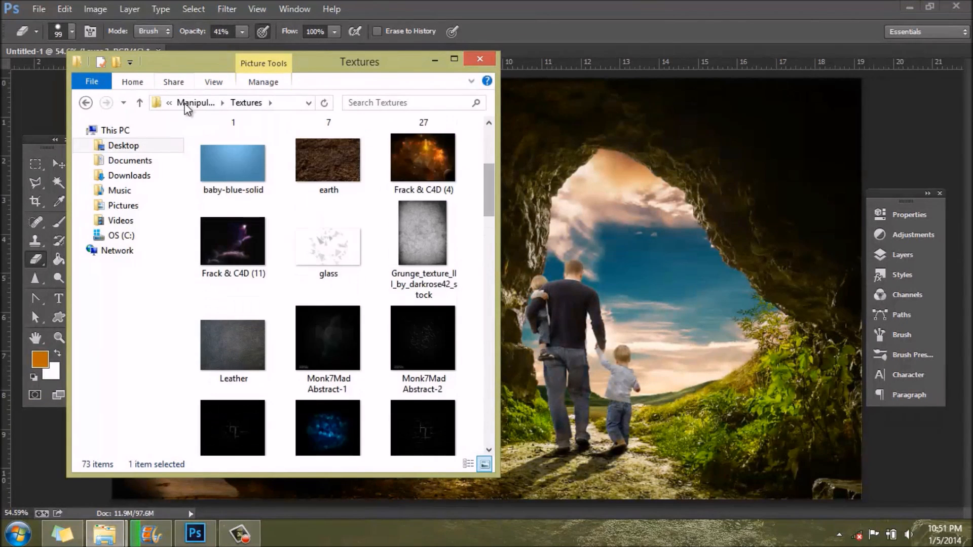
left_click(184, 103)
double_click(233, 232)
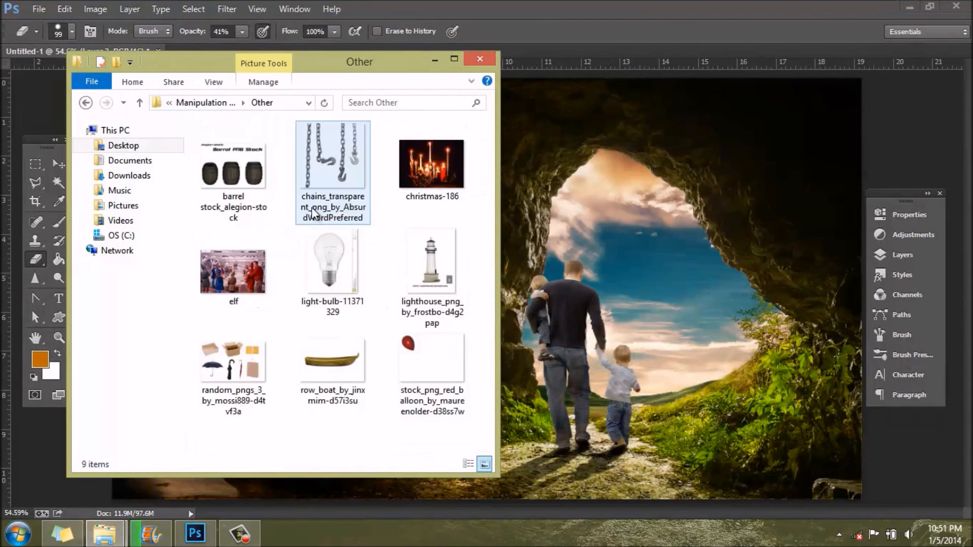
left_click_drag(244, 169, 538, 292)
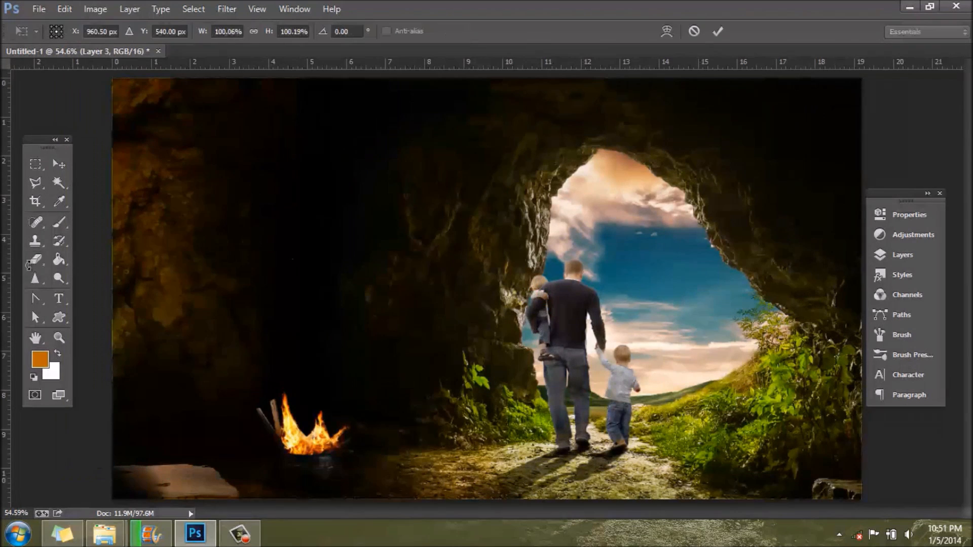
Step: Scale and position the placed barrels so that only one shows, standing at the picture's left edge behind the cloth
left_click_drag(428, 249, 214, 101)
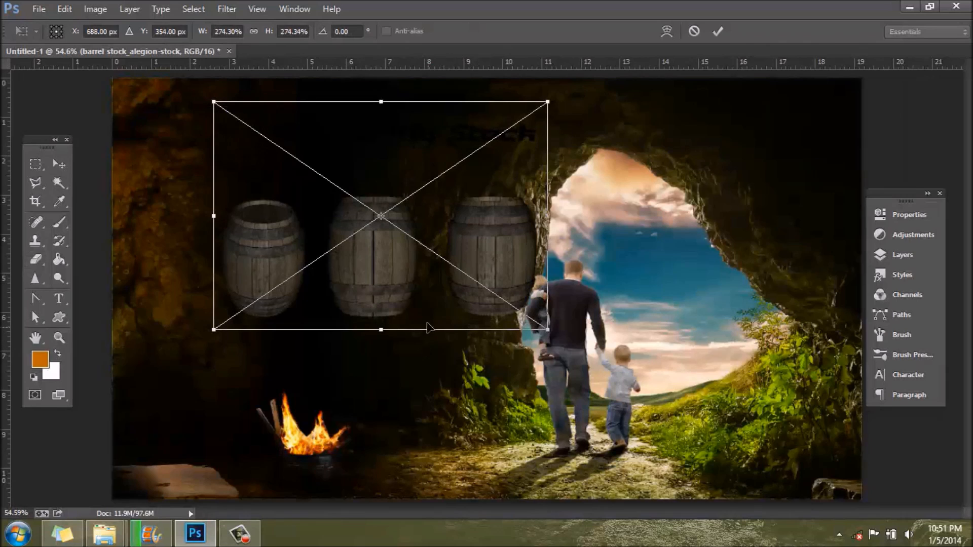
left_click_drag(418, 296, 60, 448)
left_click_drag(170, 263, 114, 303)
left_click_drag(134, 409, 143, 404)
key("Return")
Step: Rasterize the barrel layer and erase the leftover stock lettering from the cave wall above the barrel
key("e")
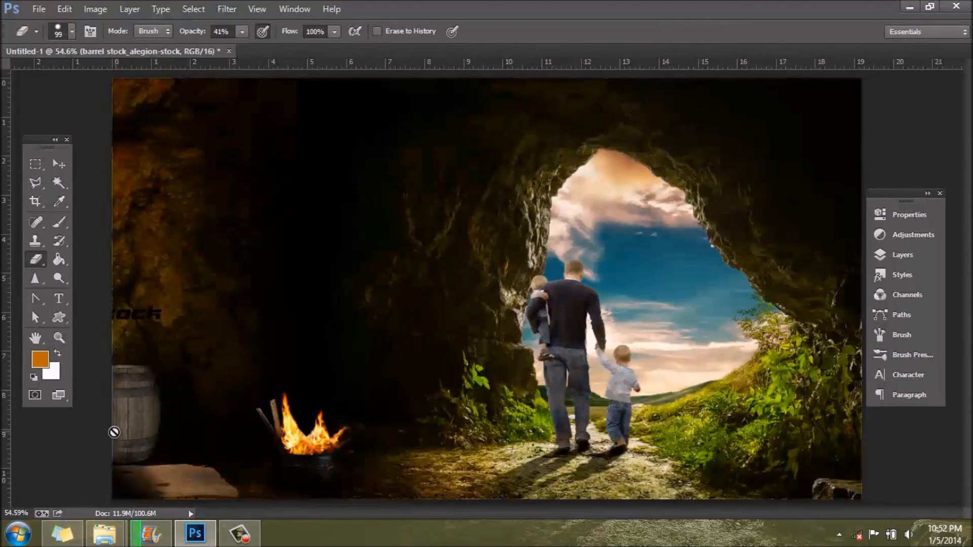
scroll(122, 428, "up", 3)
scroll(189, 465, "up", 1)
left_click_drag(538, 513, 496, 517)
left_click(320, 303)
left_click(495, 222)
left_click_drag(282, 296, 322, 297)
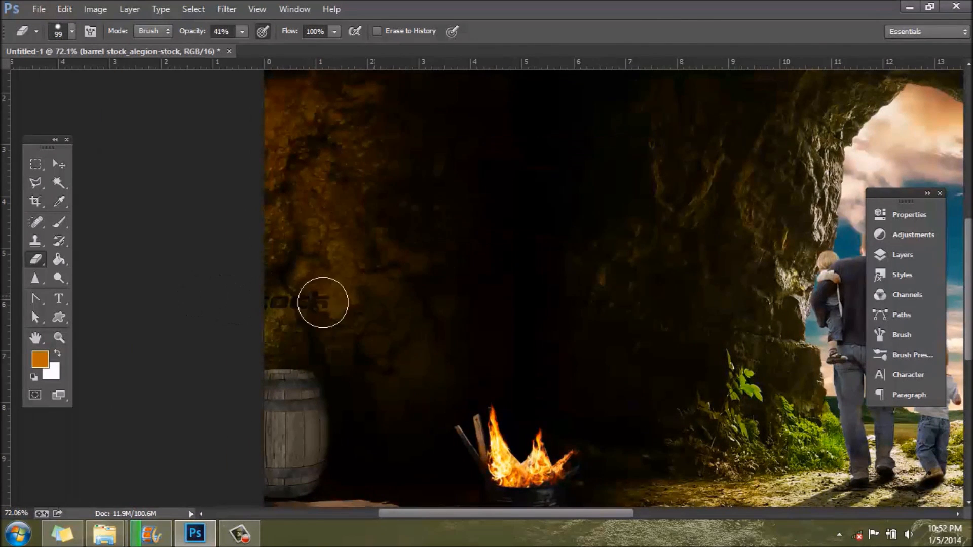
scroll(192, 314, "up", 1)
scroll(192, 314, "up", 1)
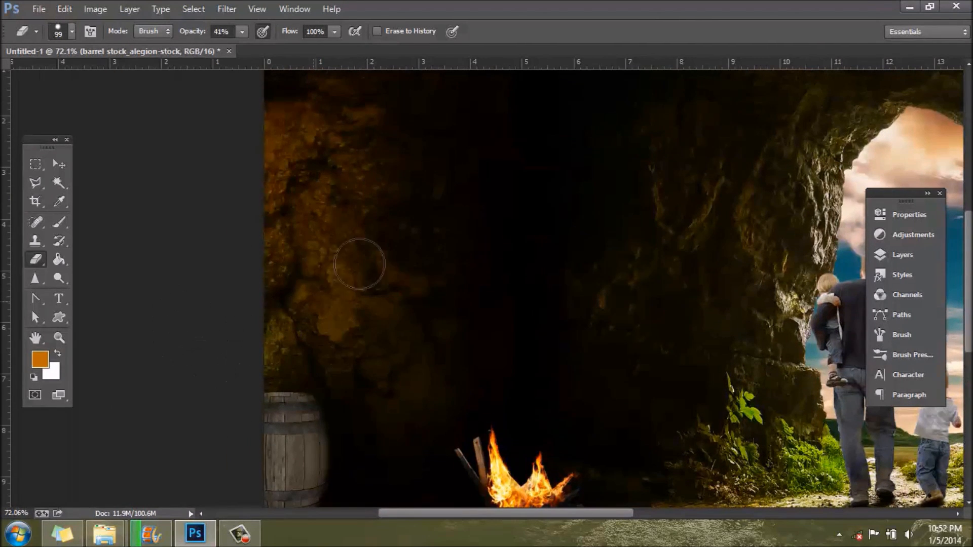
scroll(319, 350, "up", 1)
scroll(336, 426, "down", 5)
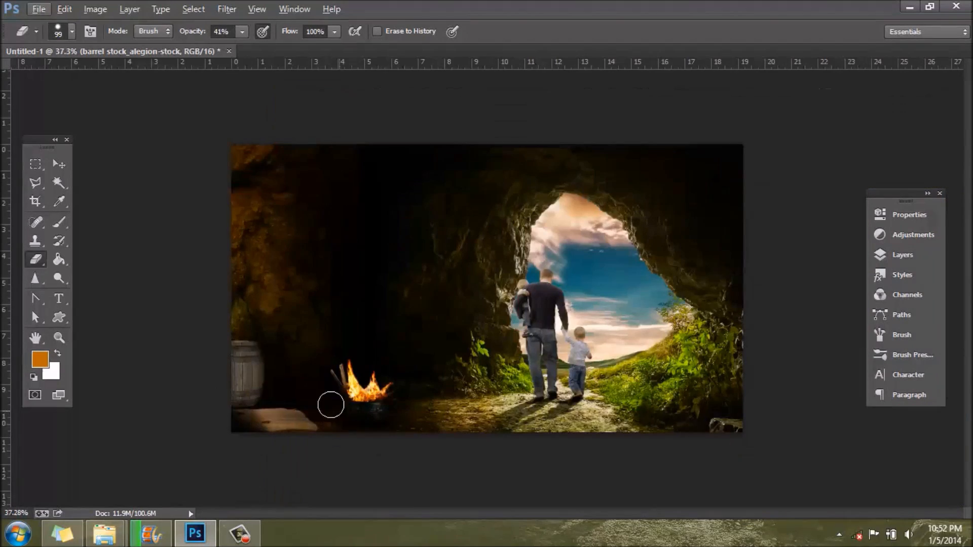
scroll(220, 438, "up", 4)
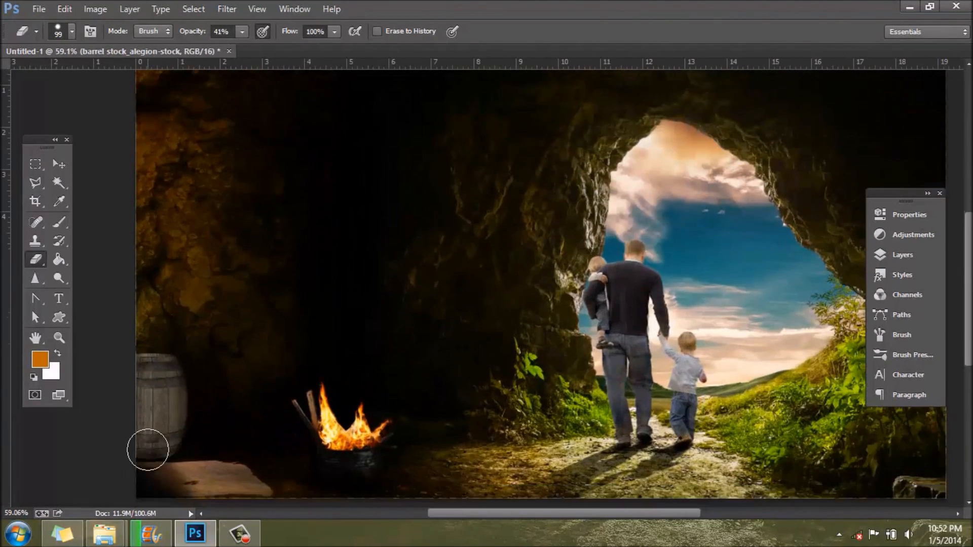
scroll(138, 455, "up", 2)
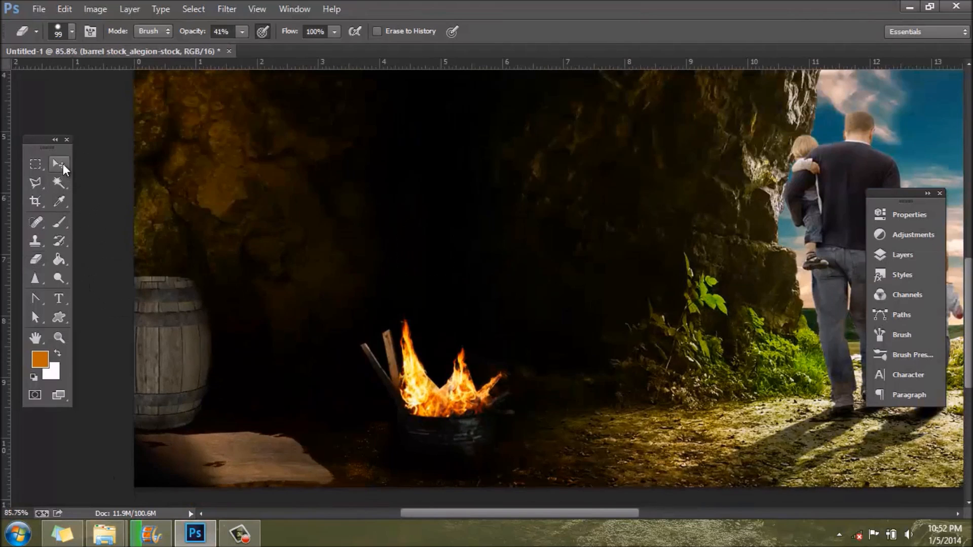
Step: Scale the wooden barrel down slightly and reposition it at the picture's left edge just behind the cloth
left_click(63, 163)
mouse_move(180, 415)
left_mouse_down()
mouse_move(150, 416)
mouse_move(179, 412)
left_mouse_up()
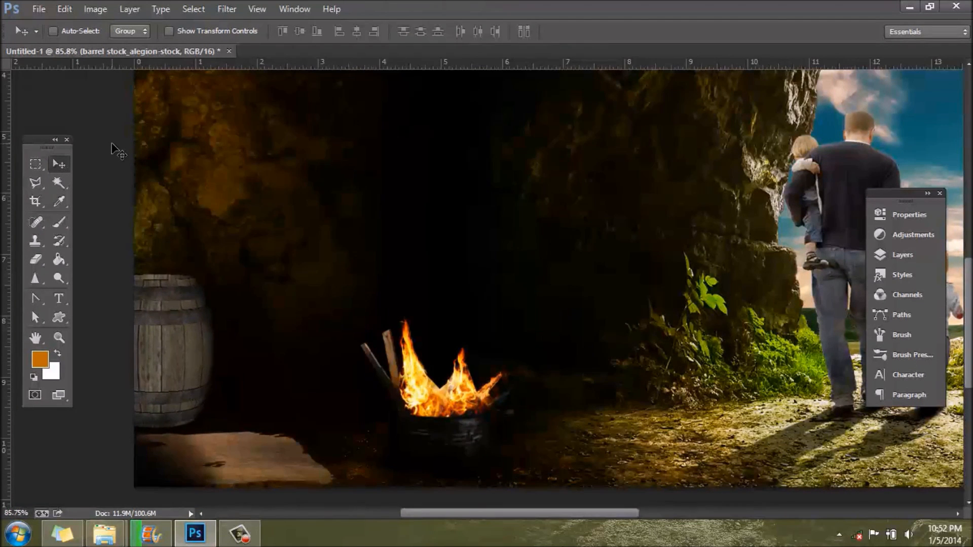
key("ctrl+t")
left_click_drag(213, 152, 174, 170)
left_click_drag(135, 351, 157, 349)
key("Return")
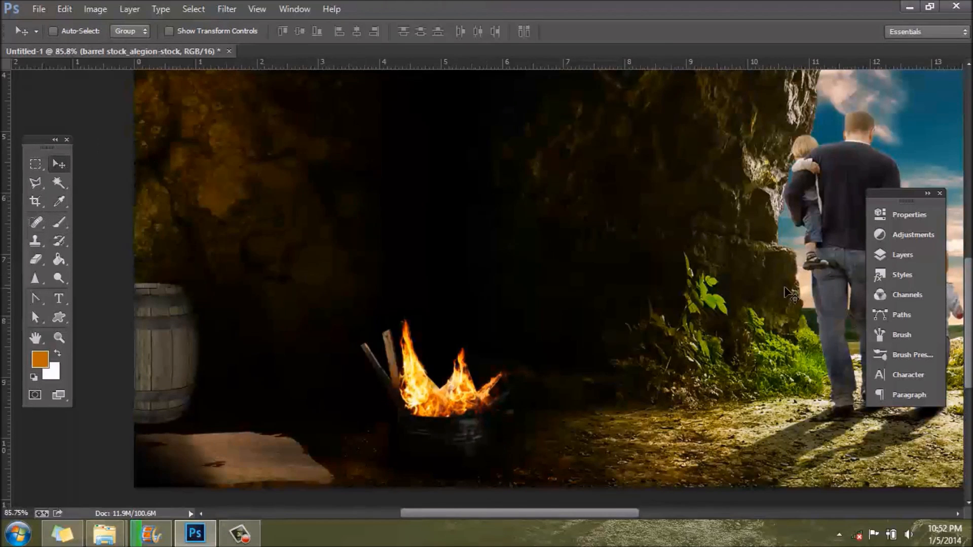
Step: Rename the barrel stock_alegion-stock layer as barrel
left_click(901, 255)
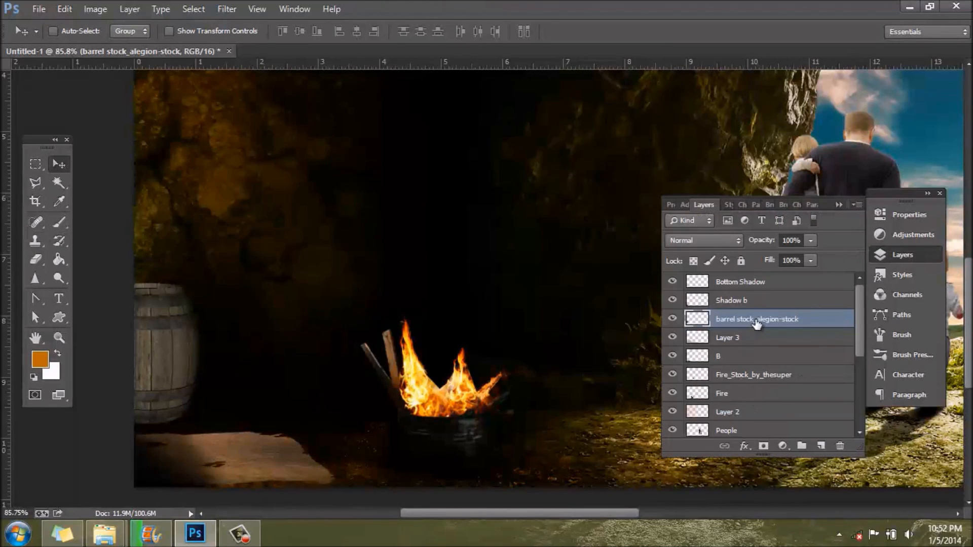
double_click(755, 319)
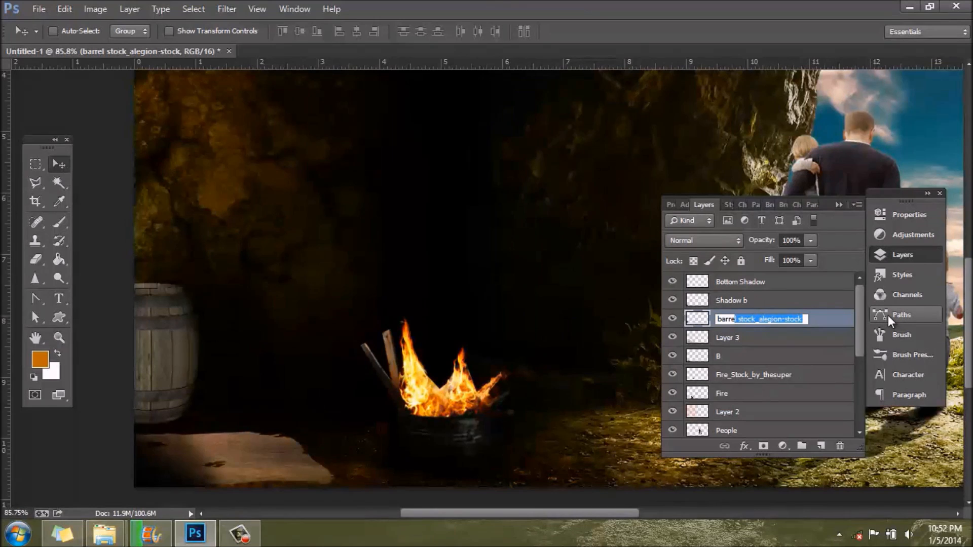
key("BackSpace")
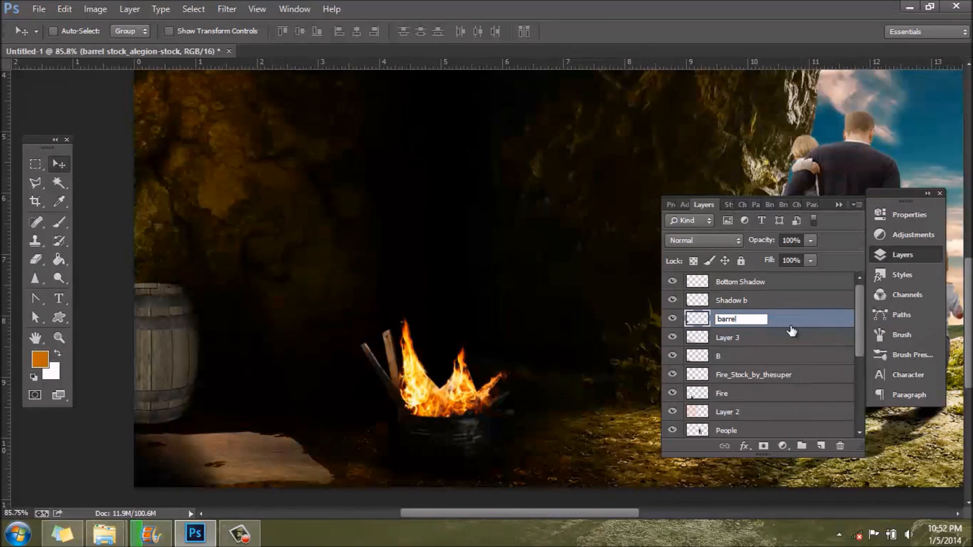
key("Return")
Step: Load the barrel's outline as a selection and paint it orange on a new layer above the barrel layer
left_click(820, 446)
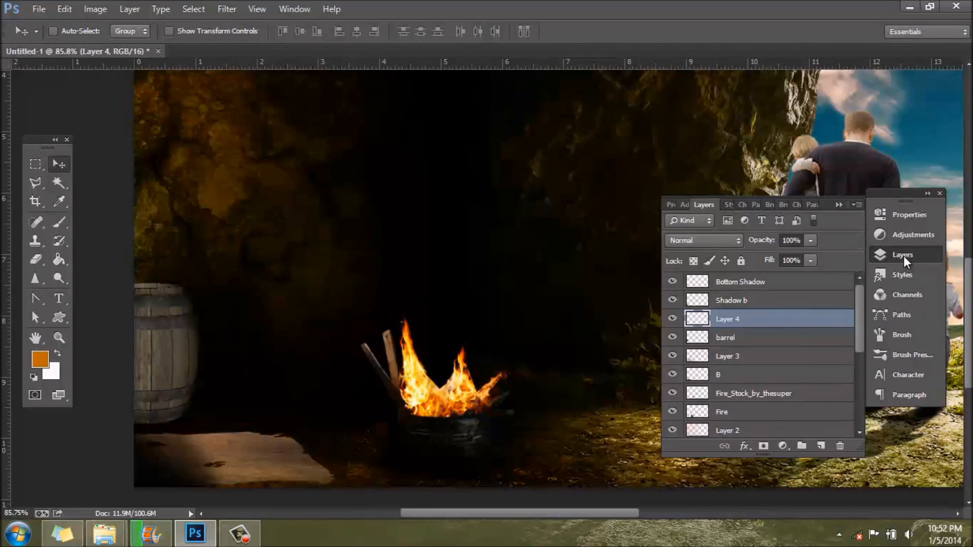
left_click(709, 336, "ctrl")
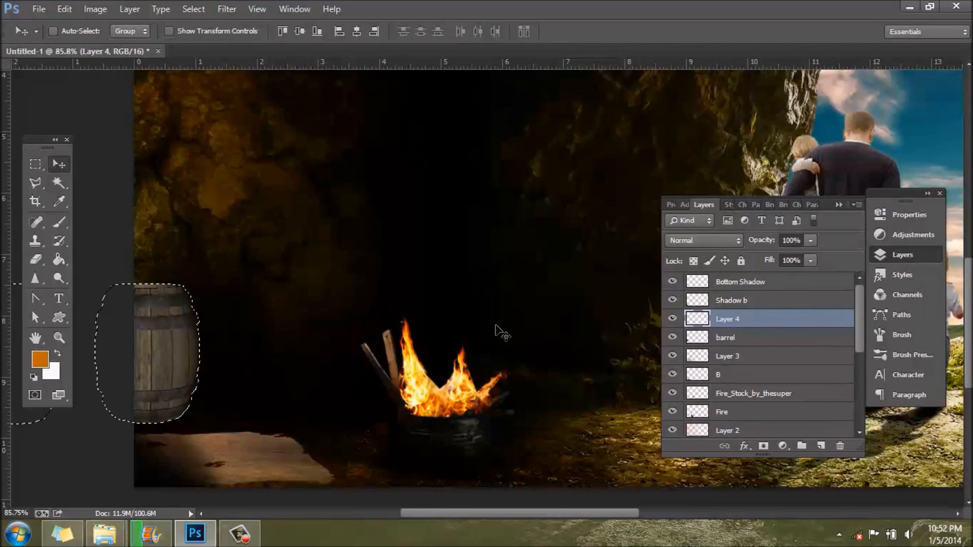
left_click(903, 255)
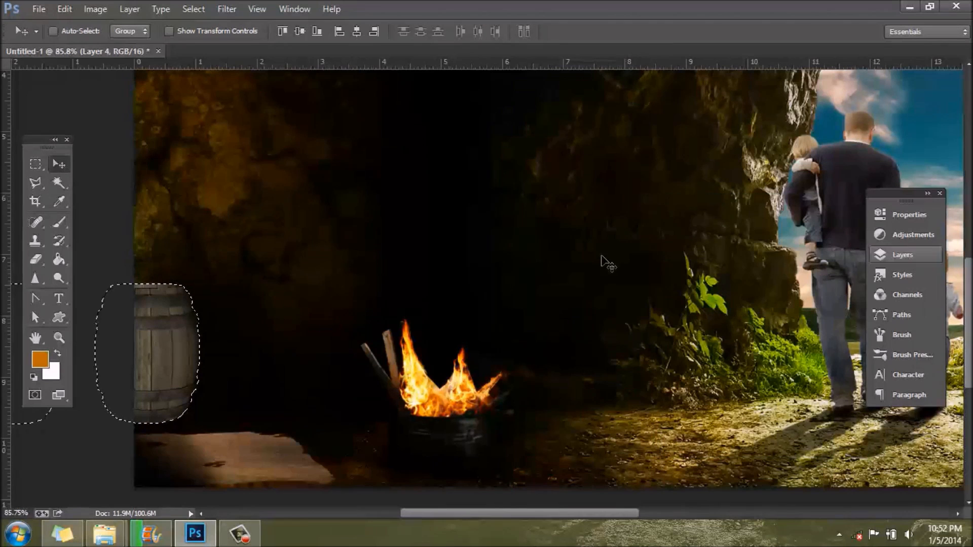
key("b")
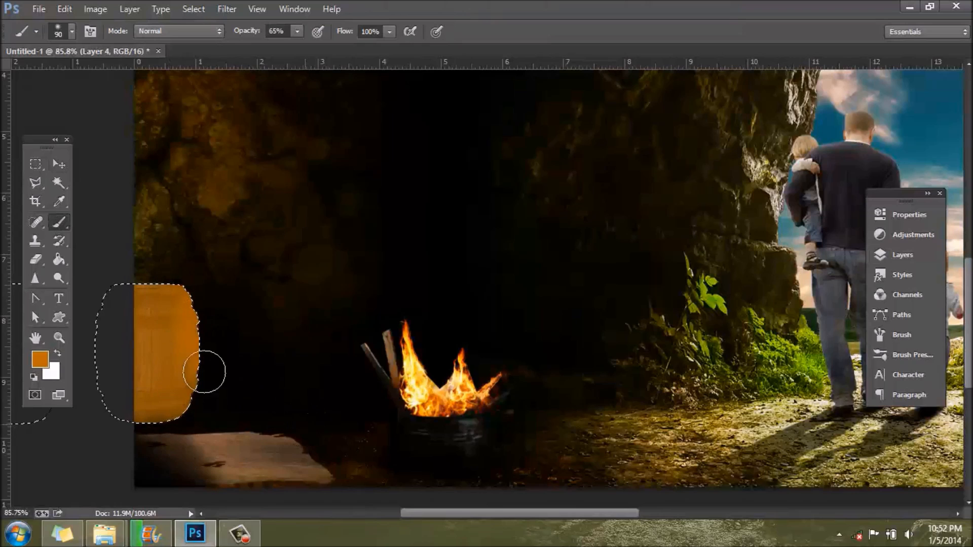
Step: Set the barrel's orange tint layer to the Color blend mode and rename it color
key("F7")
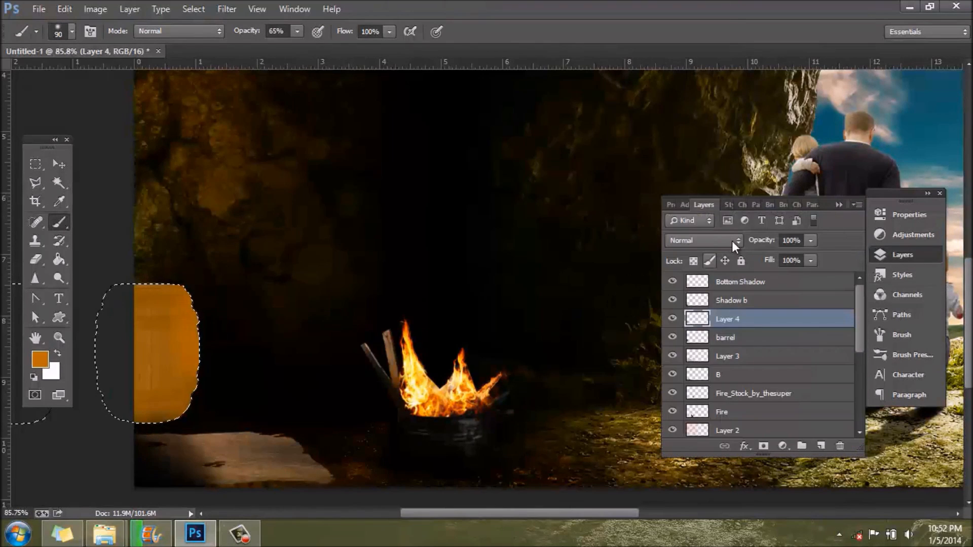
left_click(730, 240)
left_click(675, 349)
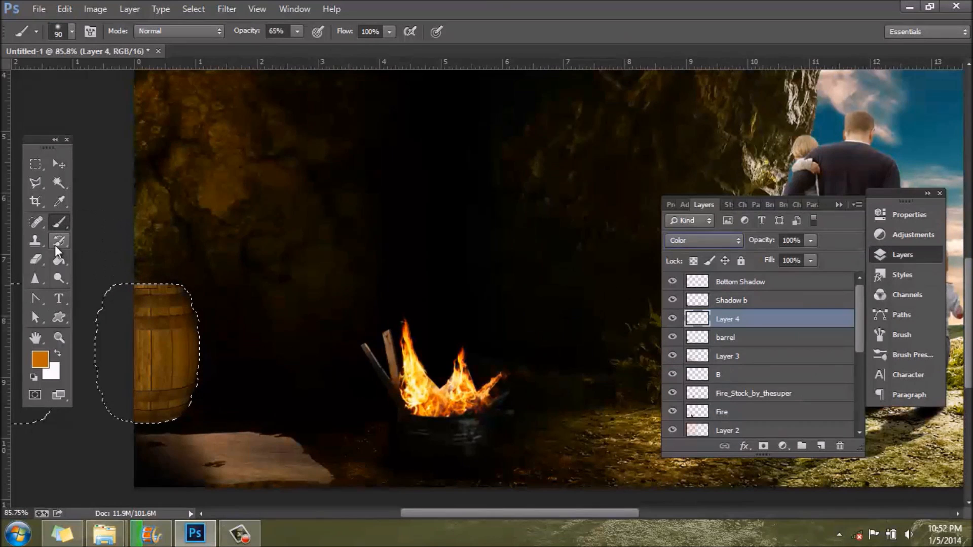
double_click(730, 318)
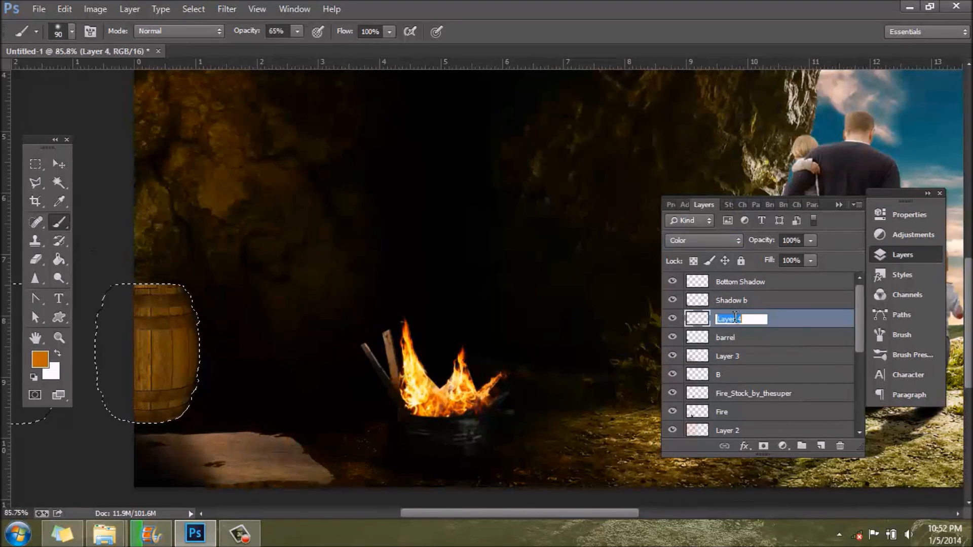
type("co")
key("BackSpace")
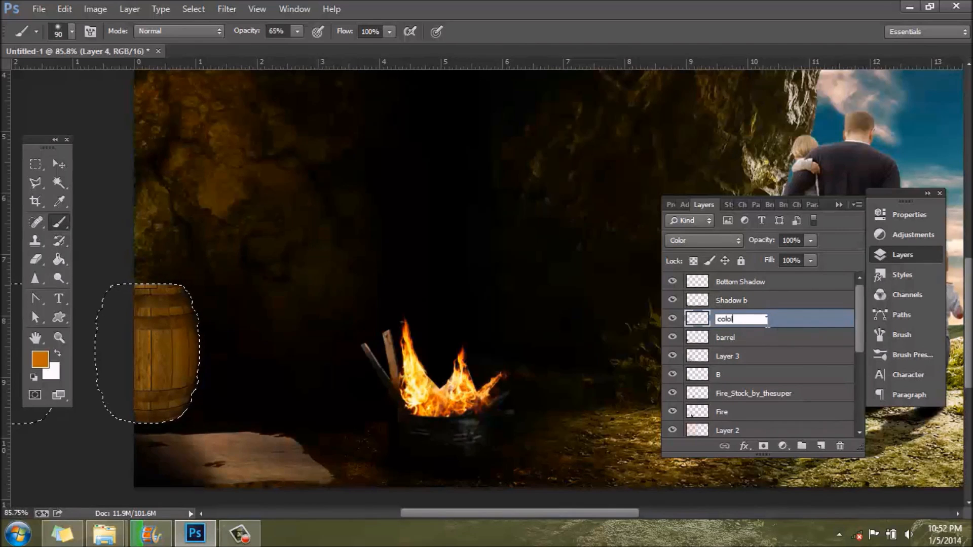
key("Return")
Step: On a new layer above color, shade the barrel's left side in black (000000) with a 135 px brush
left_click(821, 445)
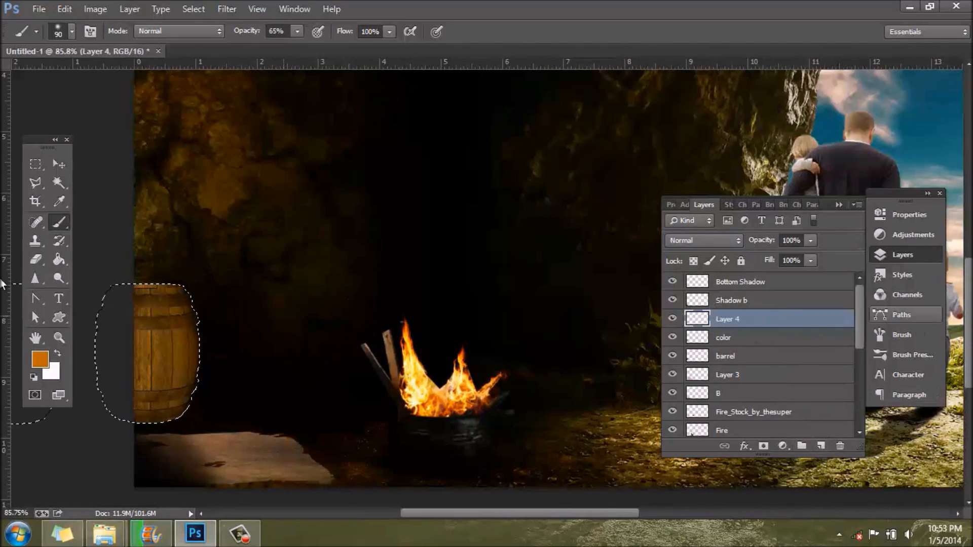
left_click(39, 360)
type("000000")
left_click(524, 248)
right_click(88, 89)
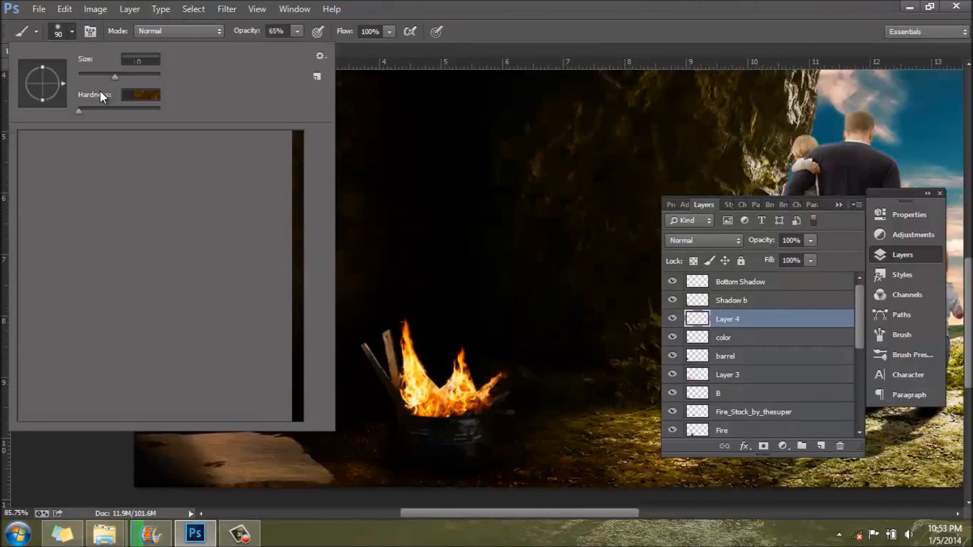
key("Return")
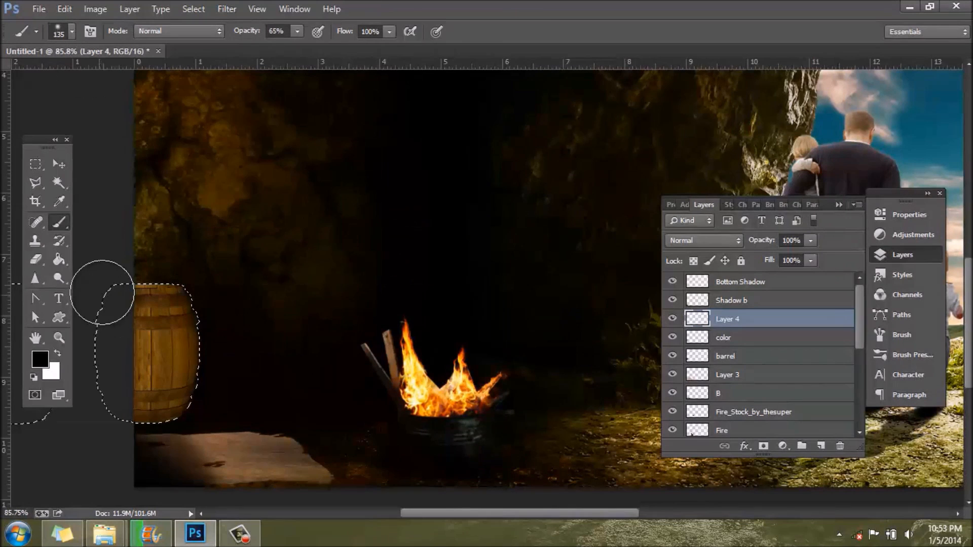
mouse_move(114, 344)
left_mouse_down()
mouse_move(109, 294)
mouse_move(112, 413)
mouse_move(100, 411)
mouse_move(130, 284)
mouse_move(85, 321)
mouse_move(109, 398)
mouse_move(179, 375)
mouse_move(146, 324)
left_mouse_up()
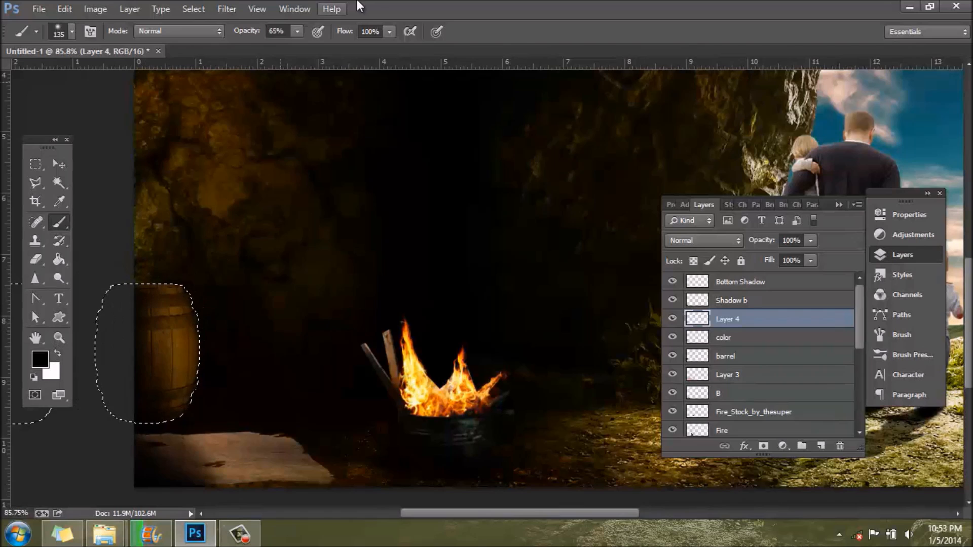
Step: Darken the barrel further with the black brush at 26% opacity, then remove the selection
left_click_drag(269, 45, 269, 45)
left_click_drag(165, 319, 194, 410)
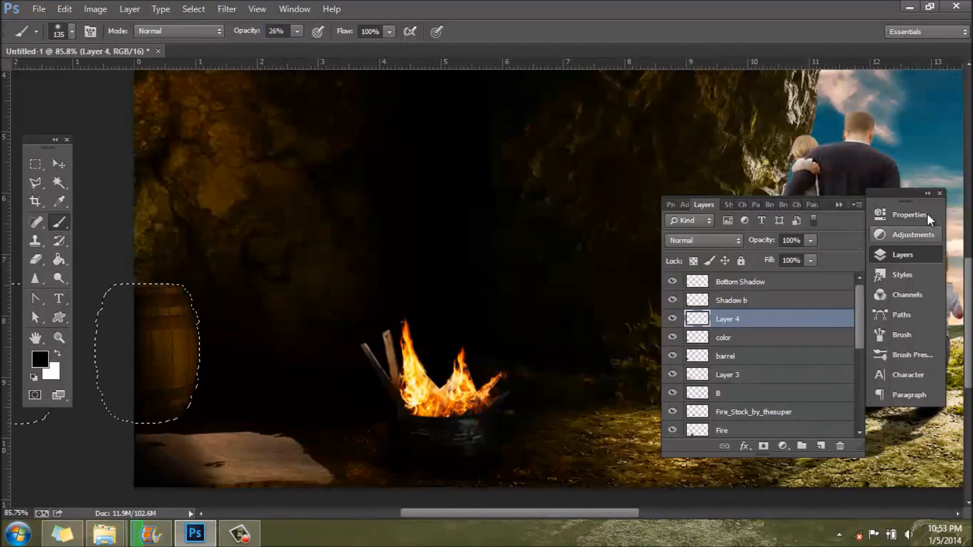
left_click(908, 254)
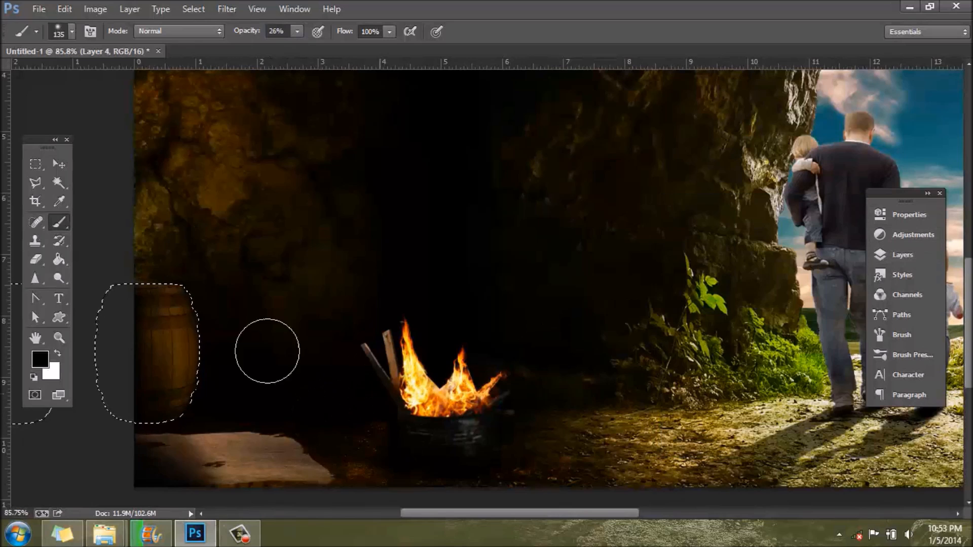
left_click(36, 165)
left_click(157, 360)
scroll(159, 353, "down", 7)
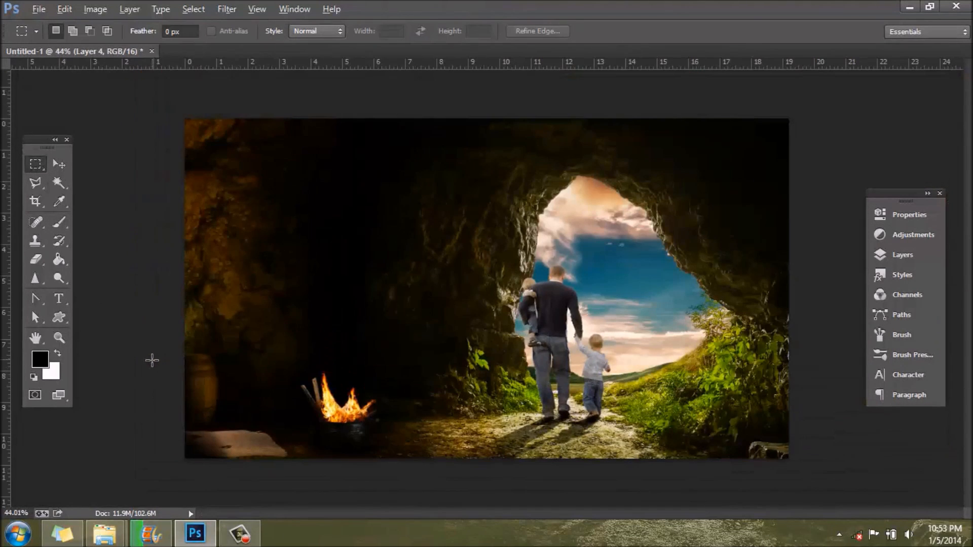
scroll(147, 361, "down", 1)
scroll(533, 433, "up", 1)
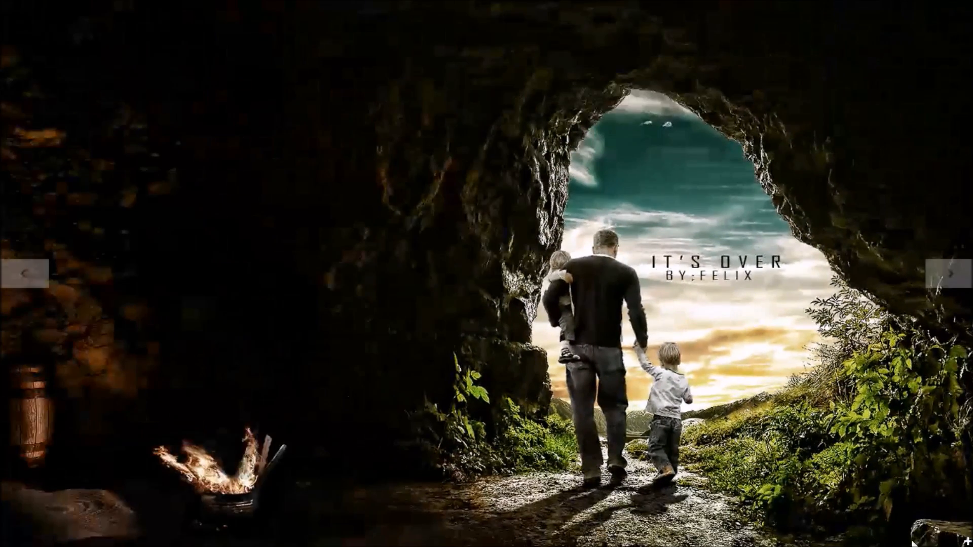
Step: Compare the composition with the finished reference picture
left_click(1, 3)
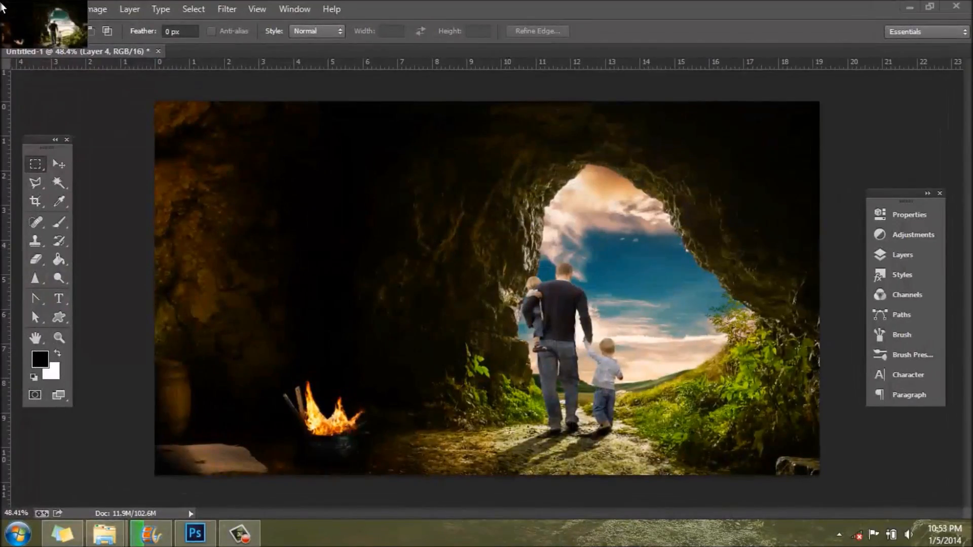
left_click(2, 3)
left_click(2, 4)
left_click(1, 4)
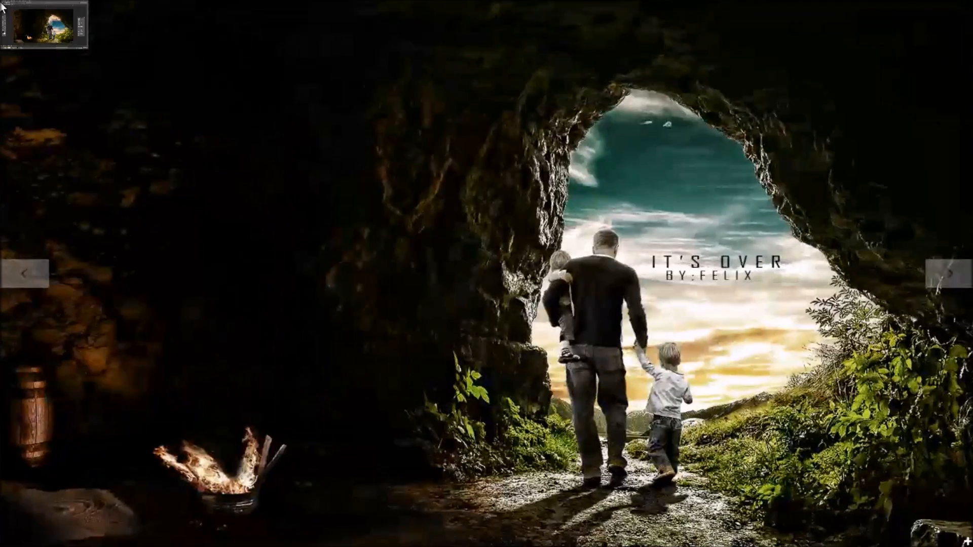
Step: Leave the reference picture and flatten the cave composition into a single background layer
left_click(2, 4)
left_click(1, 5)
left_click(2, 4)
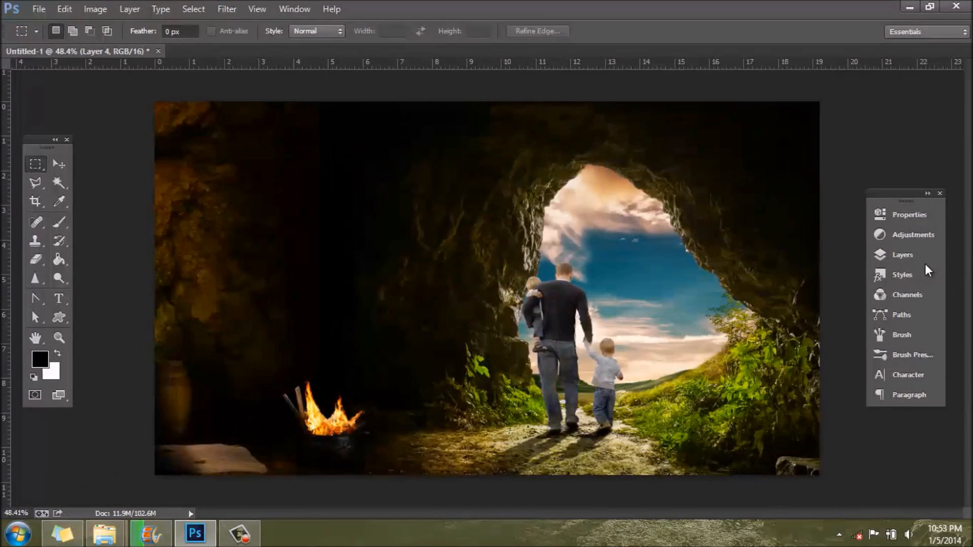
left_click(907, 255)
right_click(761, 328)
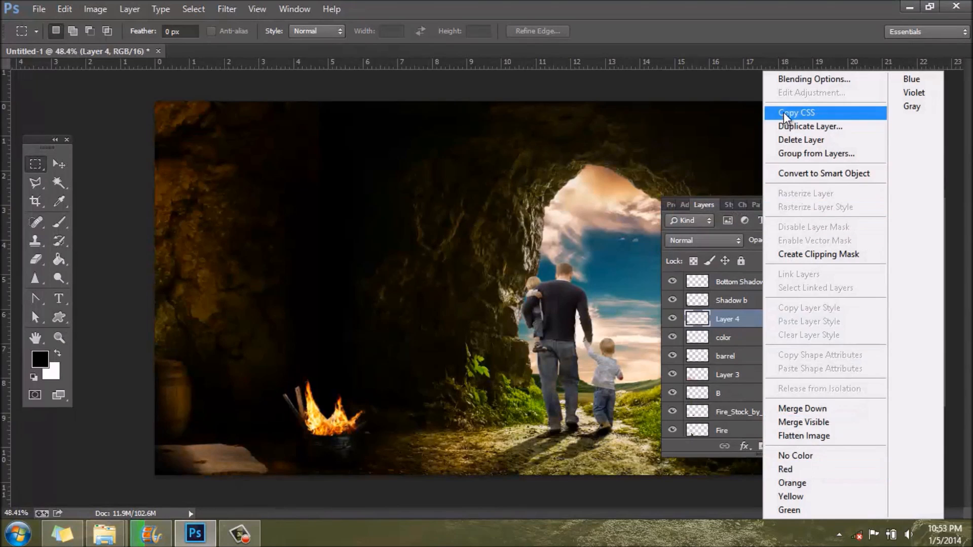
left_click(820, 437)
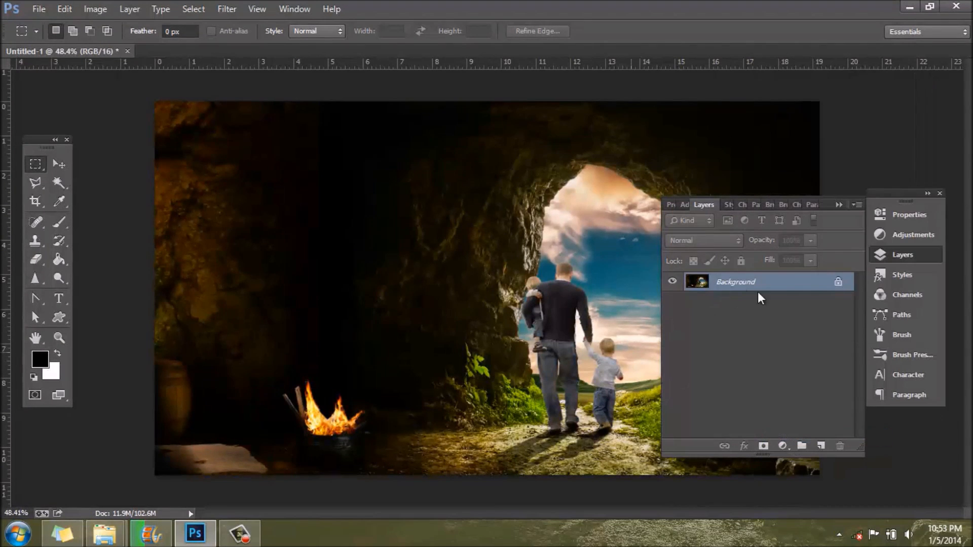
Step: Apply the Topaz Adjust 5 filter to the flattened image with the Gritty I preset from the Vibrant Collection
left_click(227, 9)
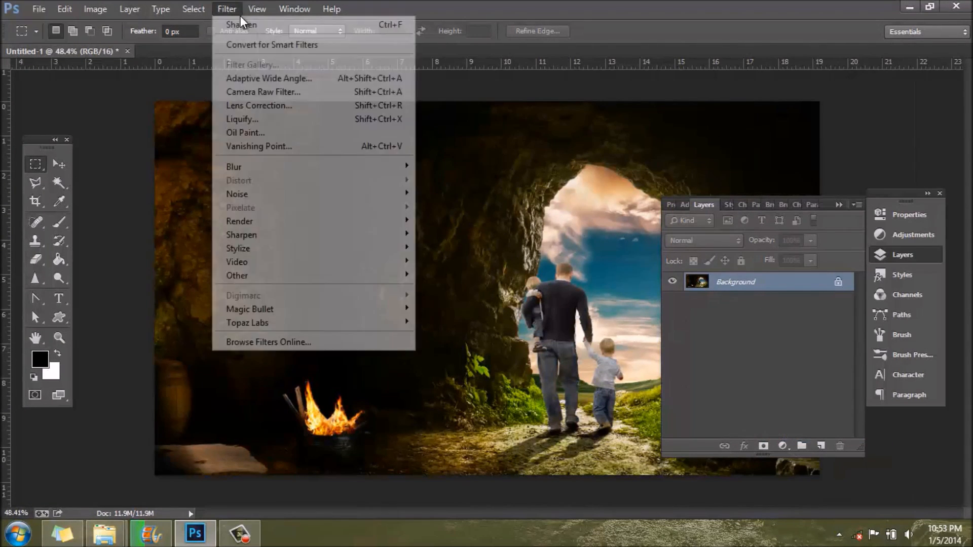
mouse_move(257, 321)
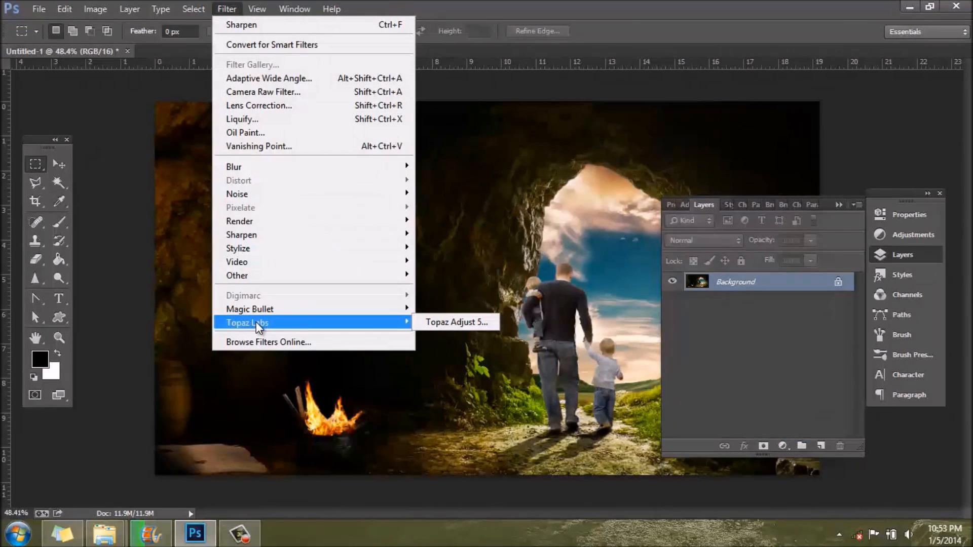
mouse_move(400, 320)
left_click(458, 321)
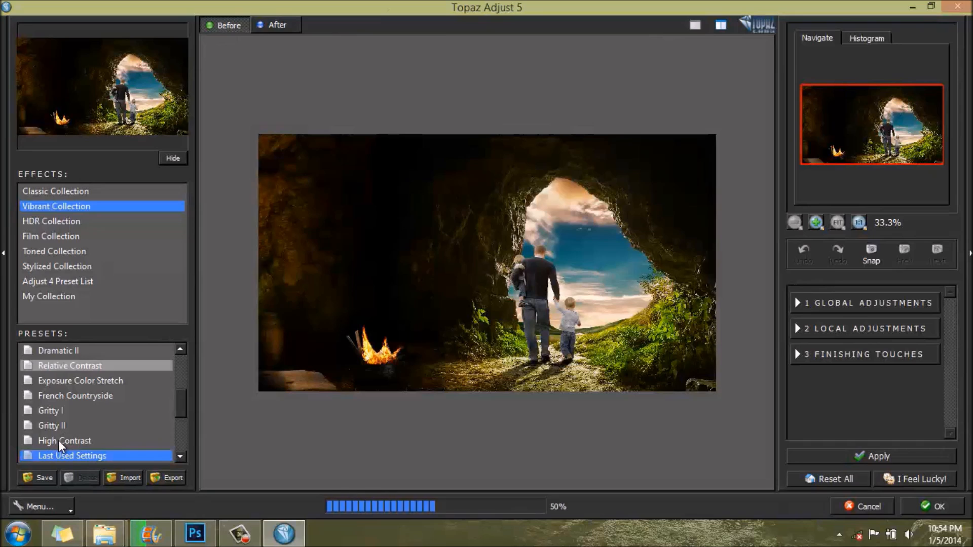
left_click(62, 411)
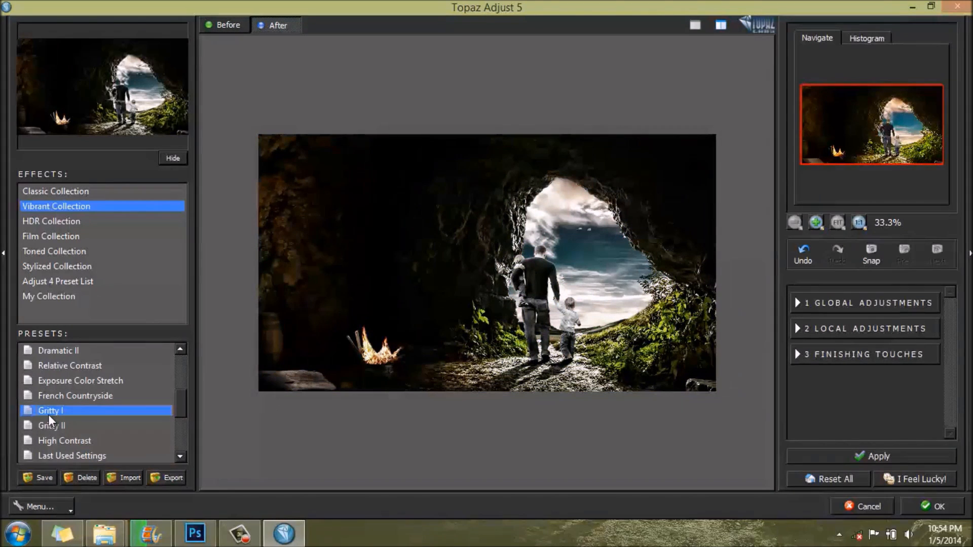
left_click(490, 328)
left_click(489, 328)
left_click(489, 327)
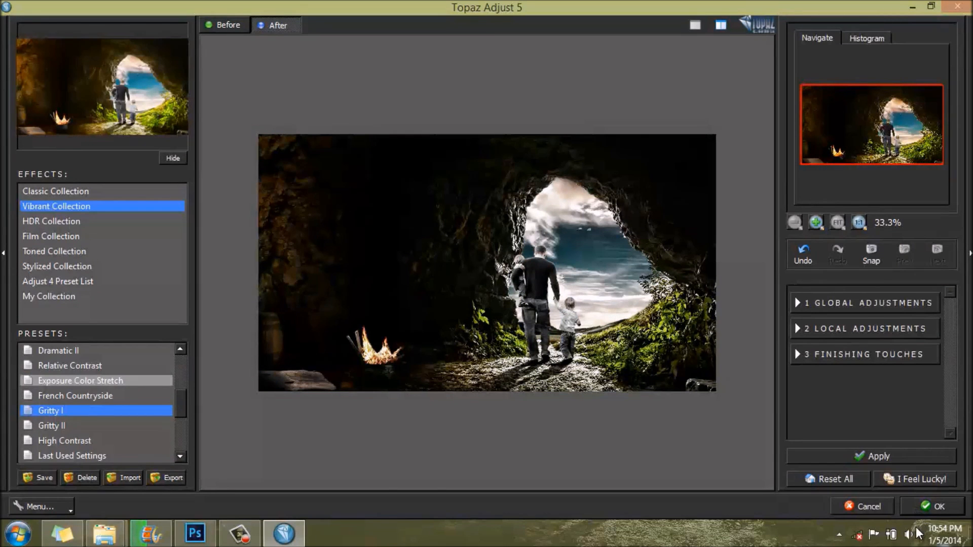
left_click(935, 510)
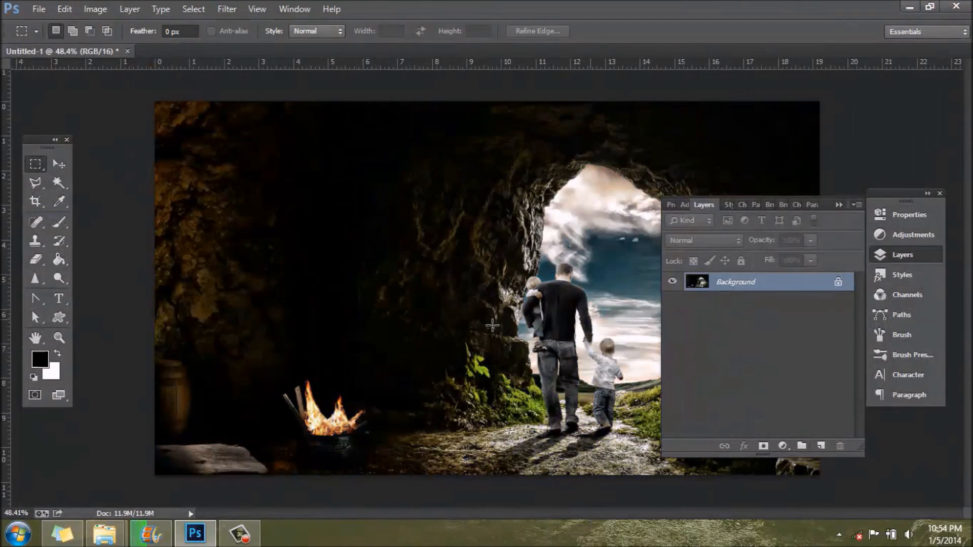
left_click(915, 256)
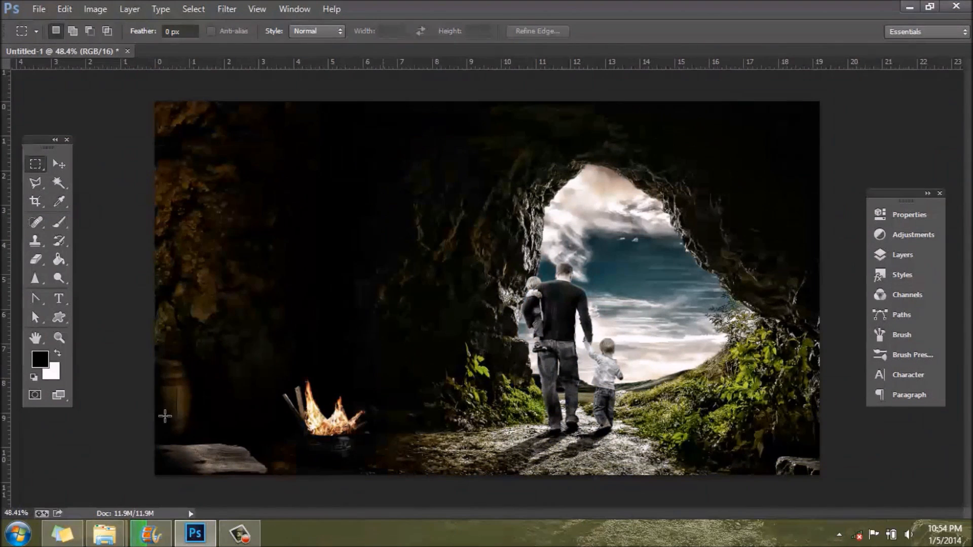
left_click(249, 535)
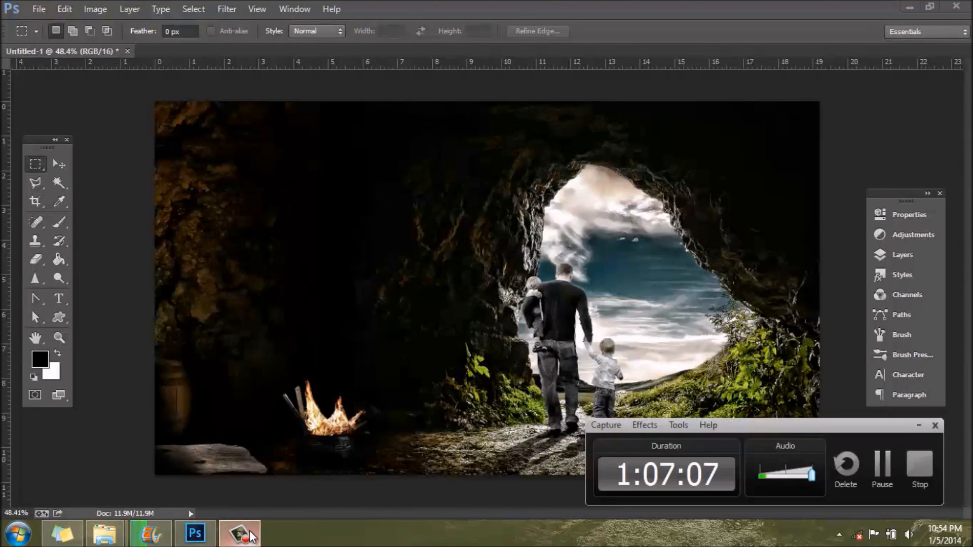